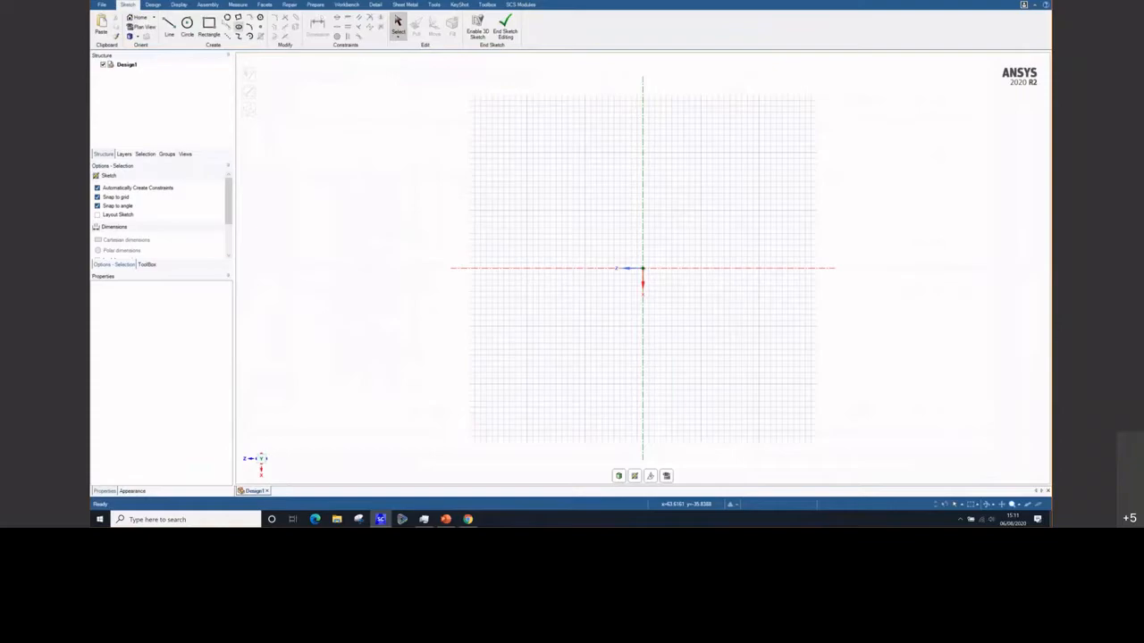
Turn on block recording and start a new sketch on the plane perpendicular to the Y axis
click(153, 5)
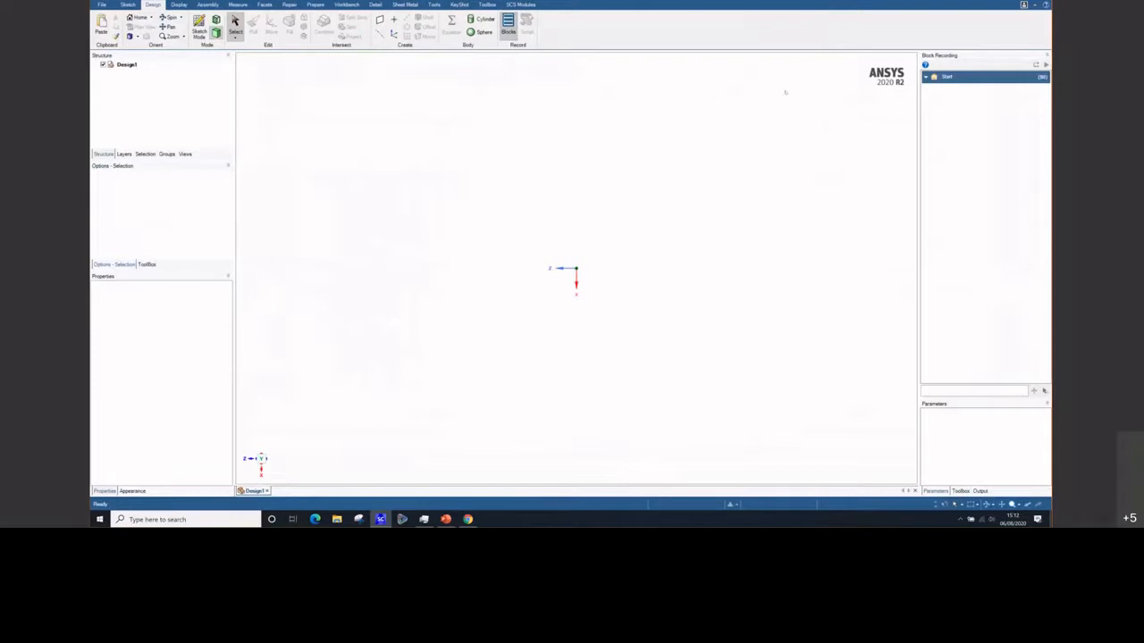
click(199, 27)
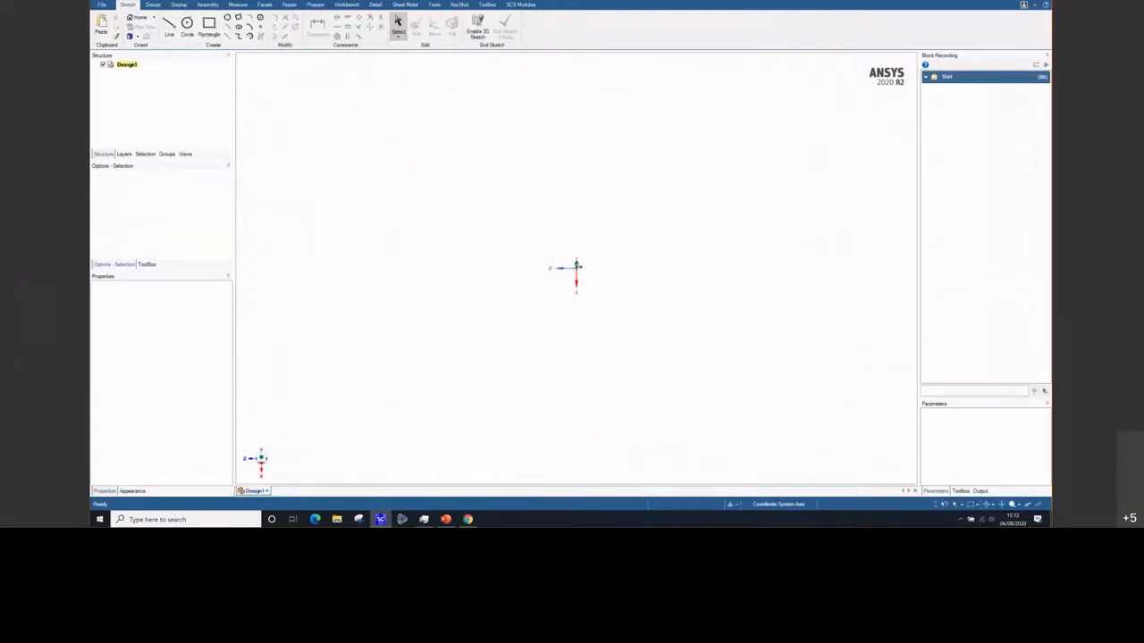
click(578, 265)
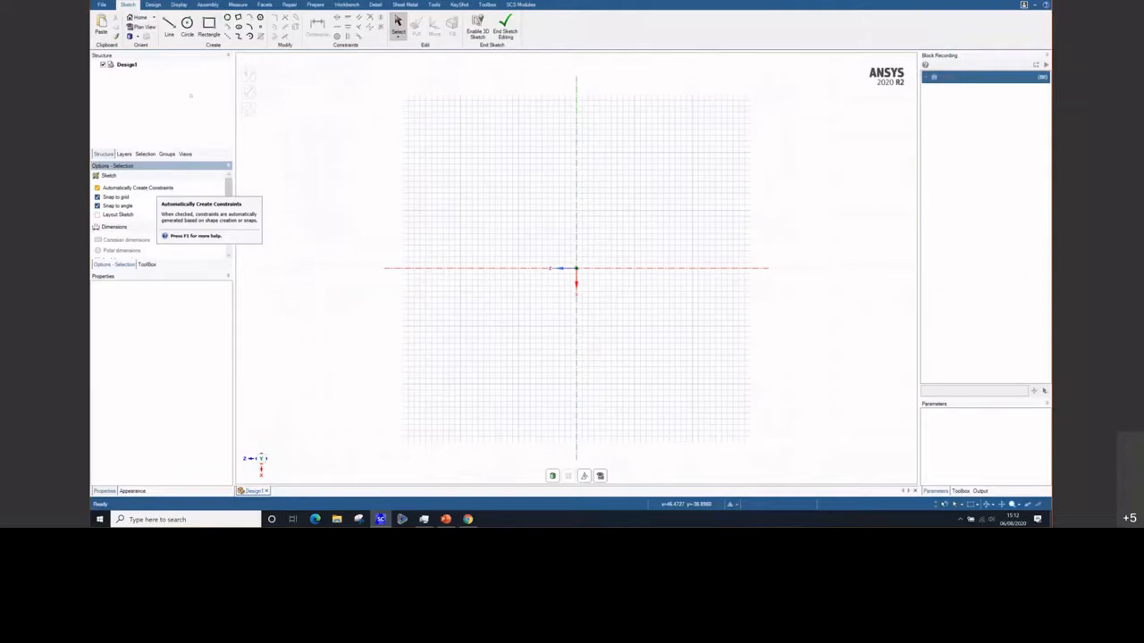
Sketch a rectangle about 42 by 28 mm with one corner at the origin
click(208, 26)
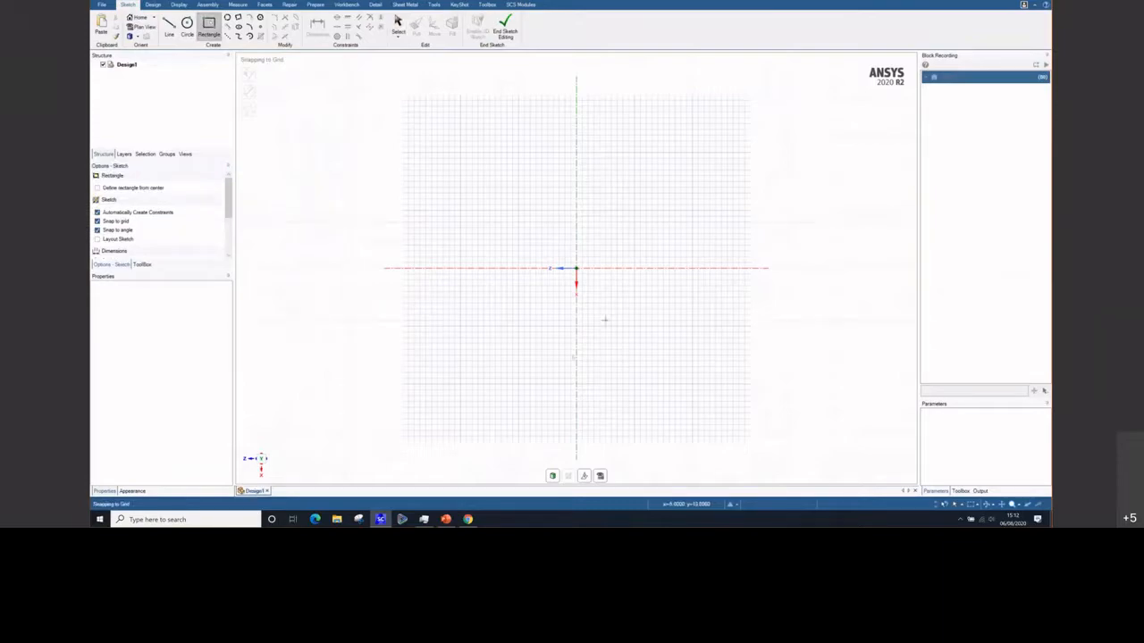
click(576, 268)
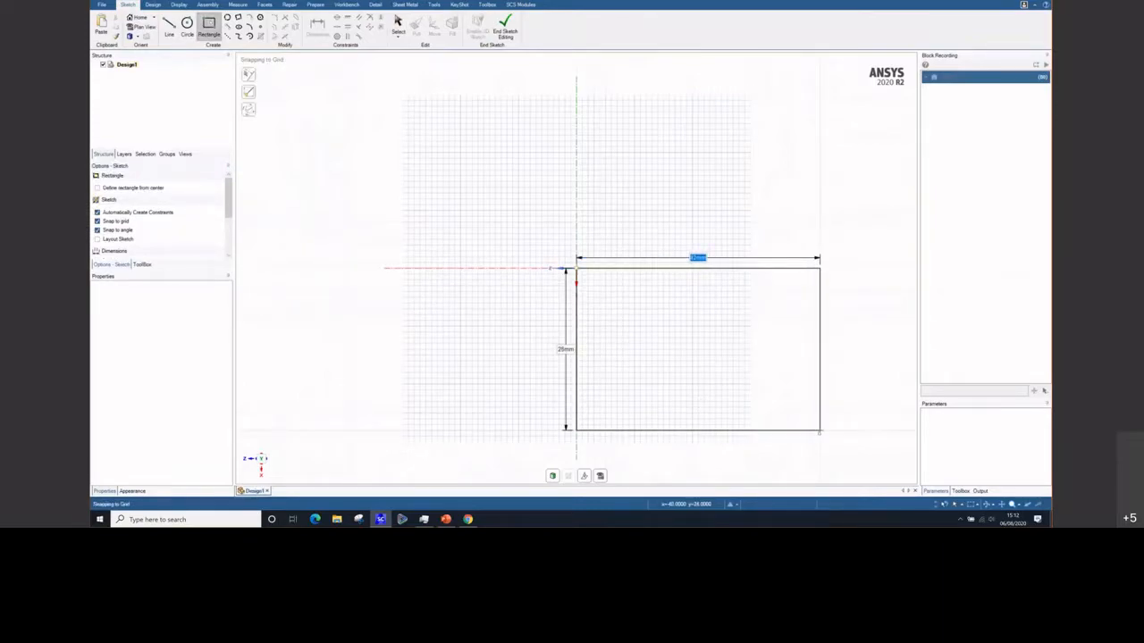
click(819, 430)
shift+middle_drag(488, 342, 380, 267)
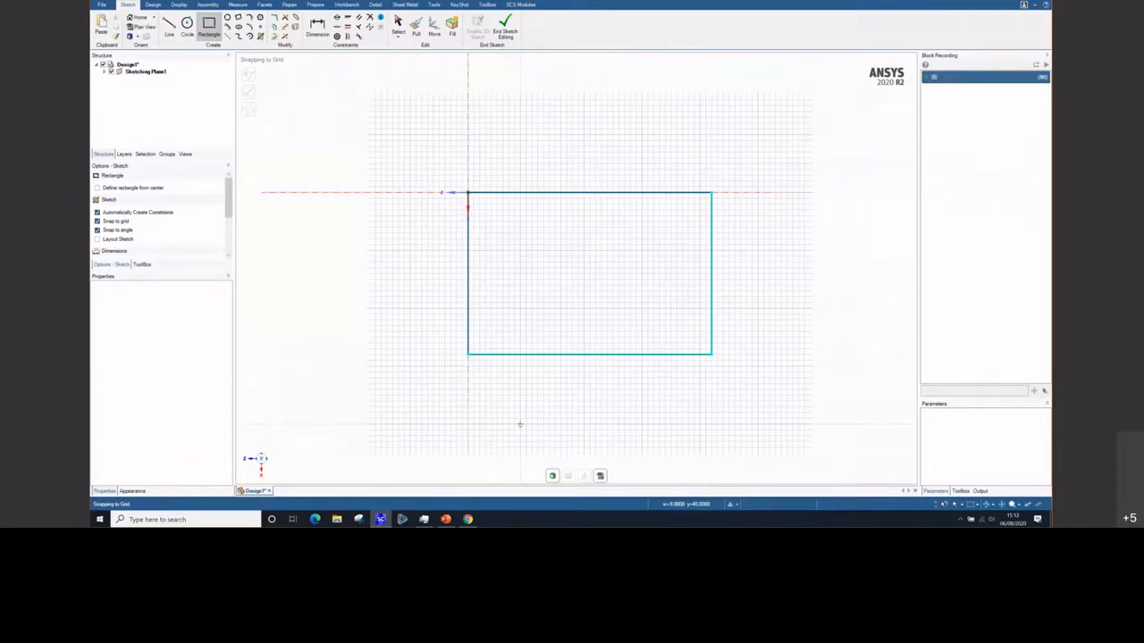
Resize the rectangle to about 45 by 27 mm by moving its right and lower edges
click(398, 25)
drag(714, 249, 689, 244)
drag(659, 354, 658, 348)
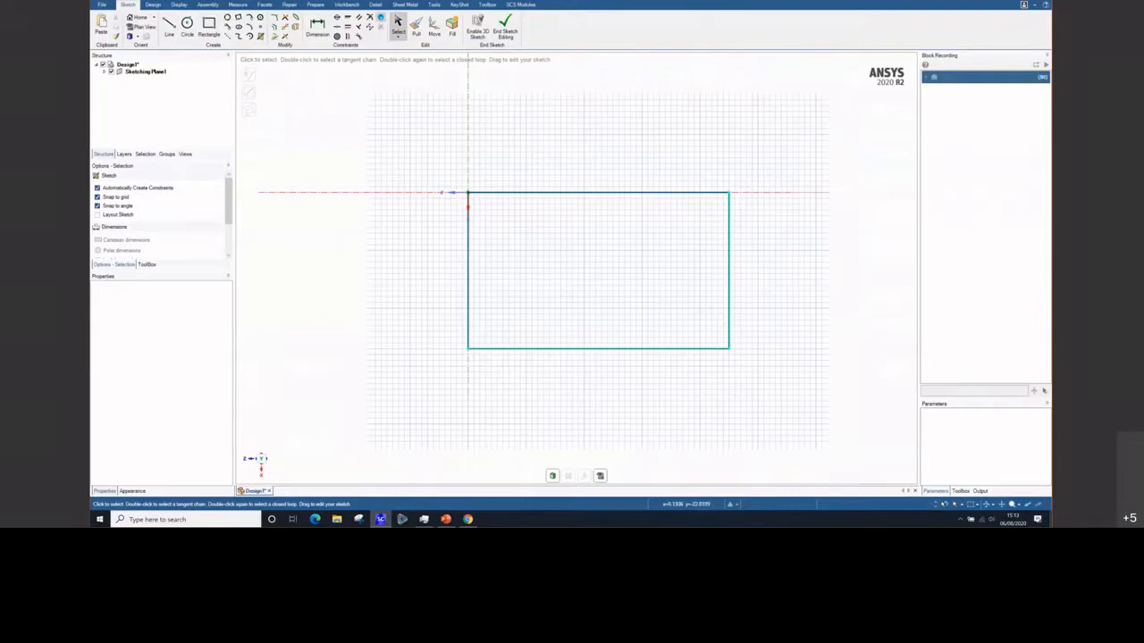
Display the sketch constraints and examine those available for removal on the rectangle's upper edge
click(380, 19)
click(723, 188)
click(675, 193)
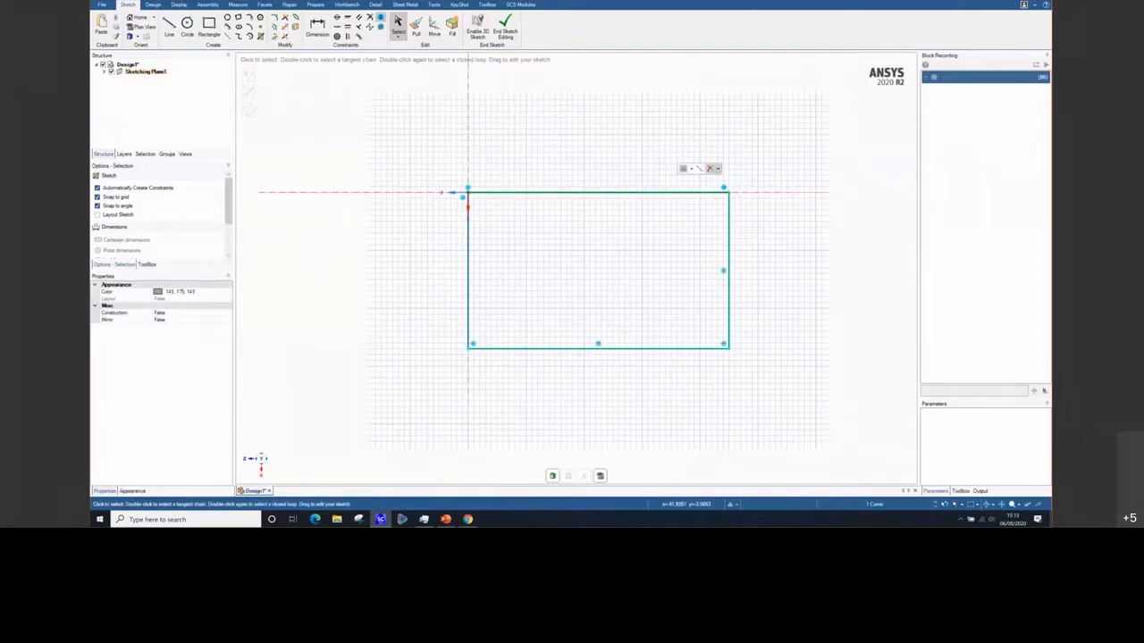
click(712, 168)
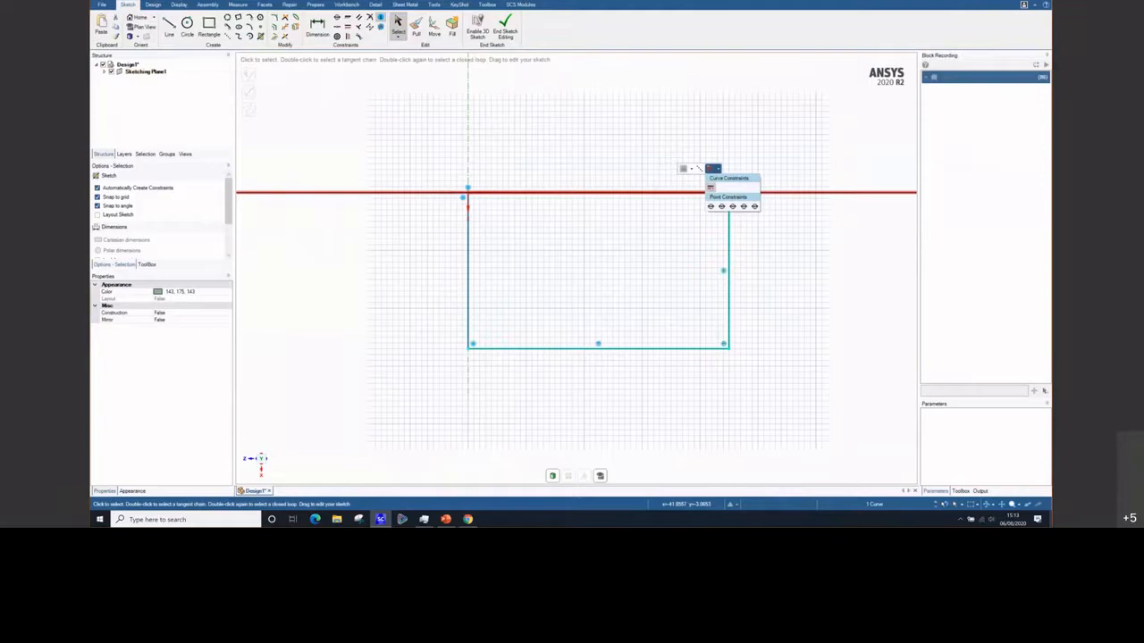
click(702, 140)
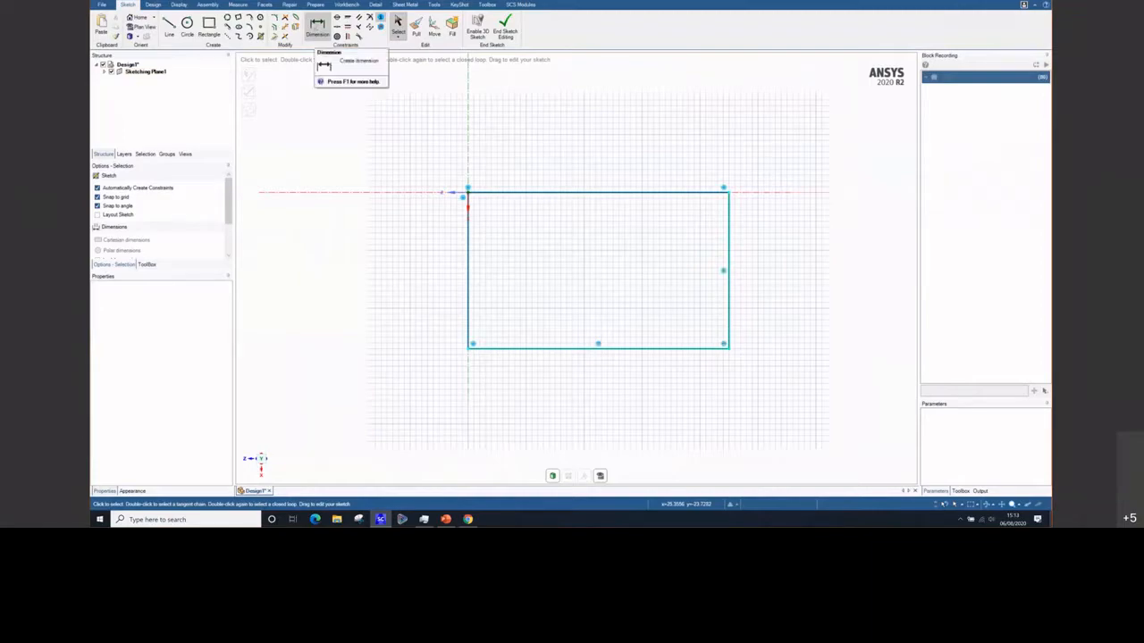
Dimension the rectangle's width on the upper edge and its height on the left edge
click(318, 29)
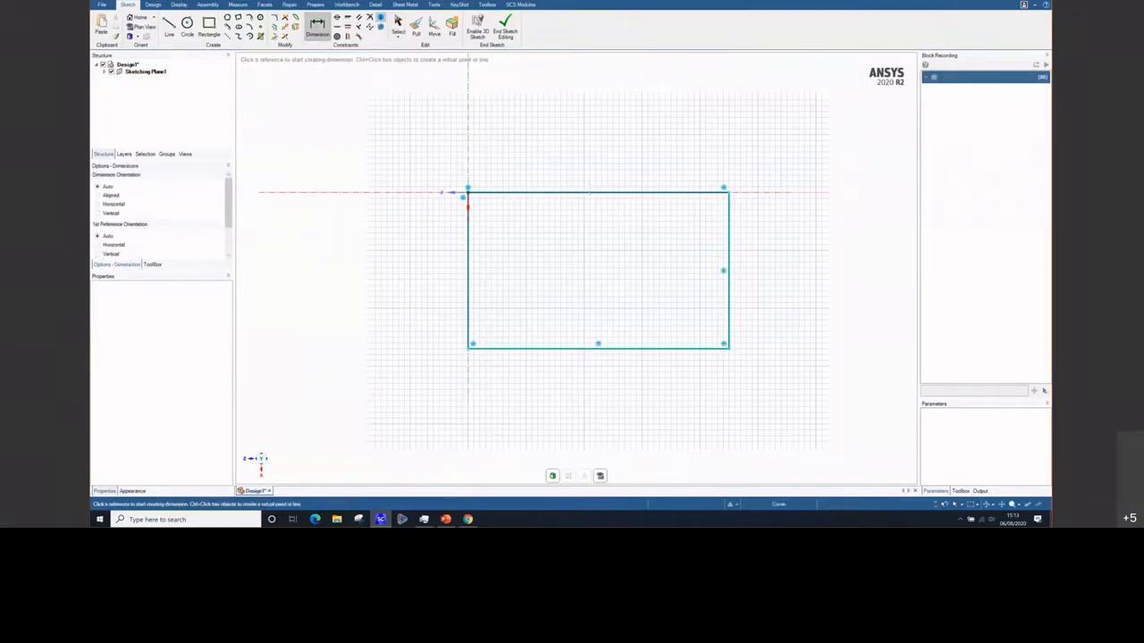
click(598, 192)
click(598, 129)
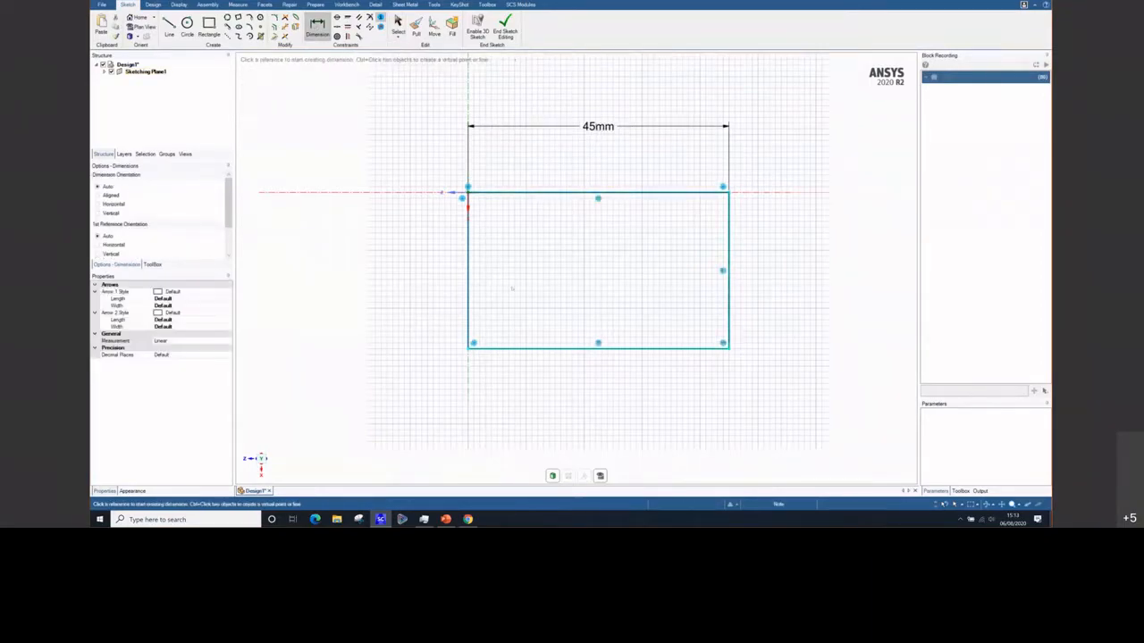
click(468, 265)
click(386, 286)
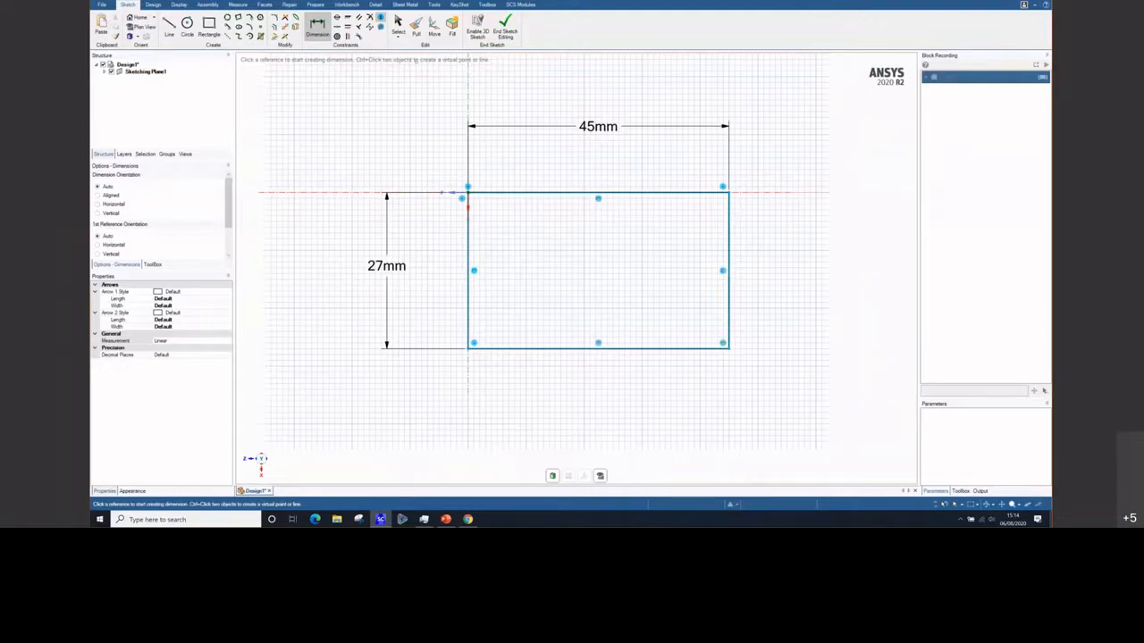
Set the rectangle's height to 40 mm and its width to 60 mm
click(398, 25)
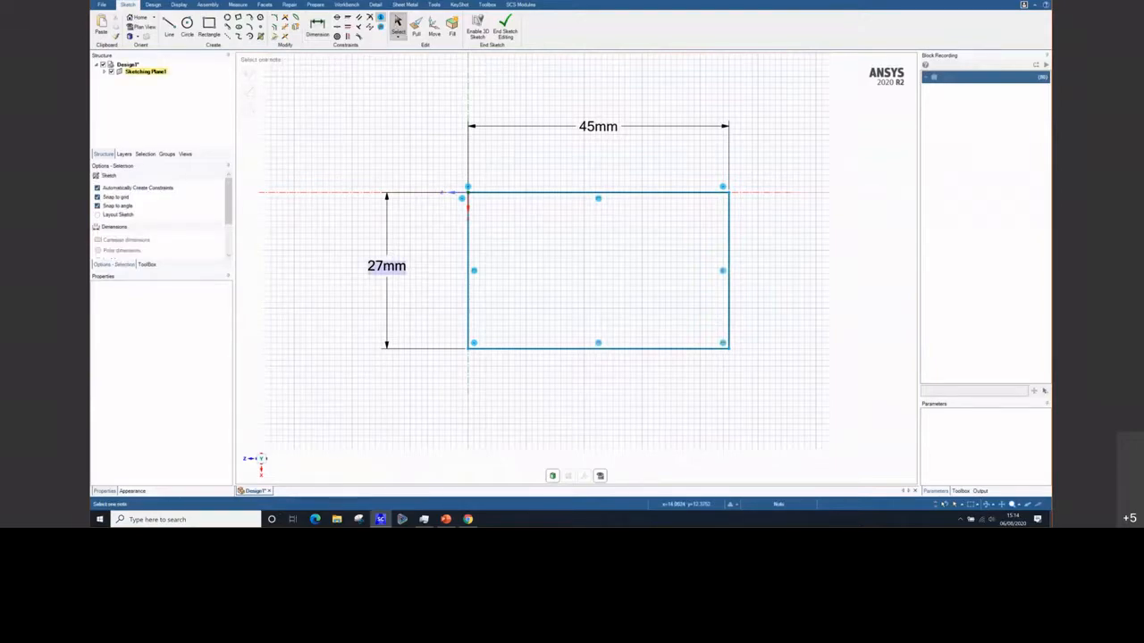
double_click(386, 265)
text(40)
key(Return)
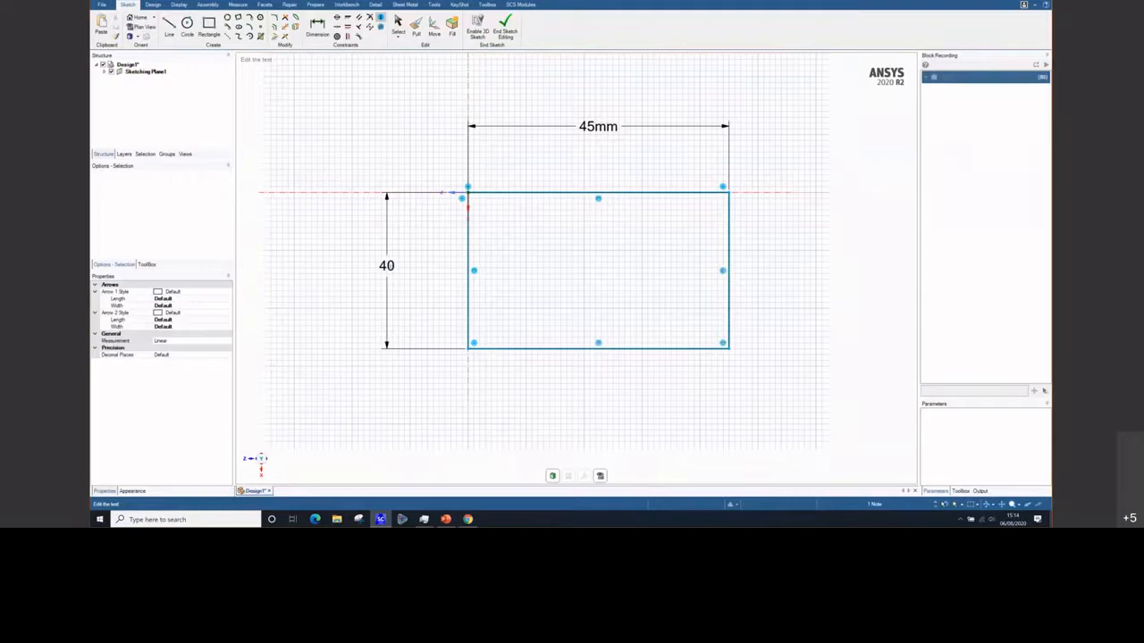
double_click(598, 126)
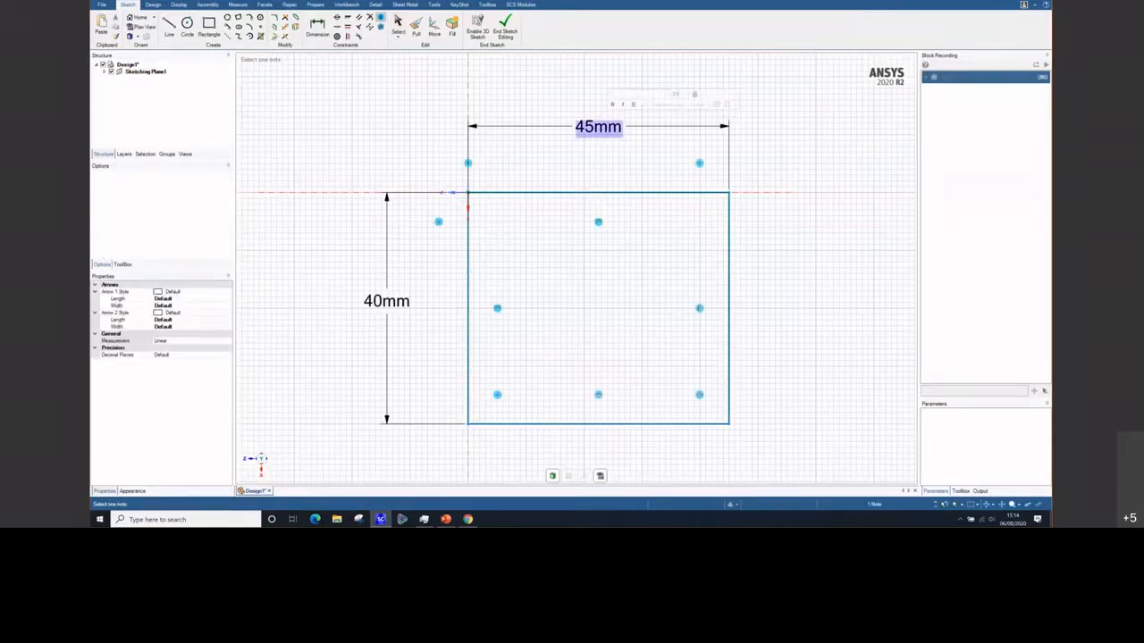
text(60)
key(Return)
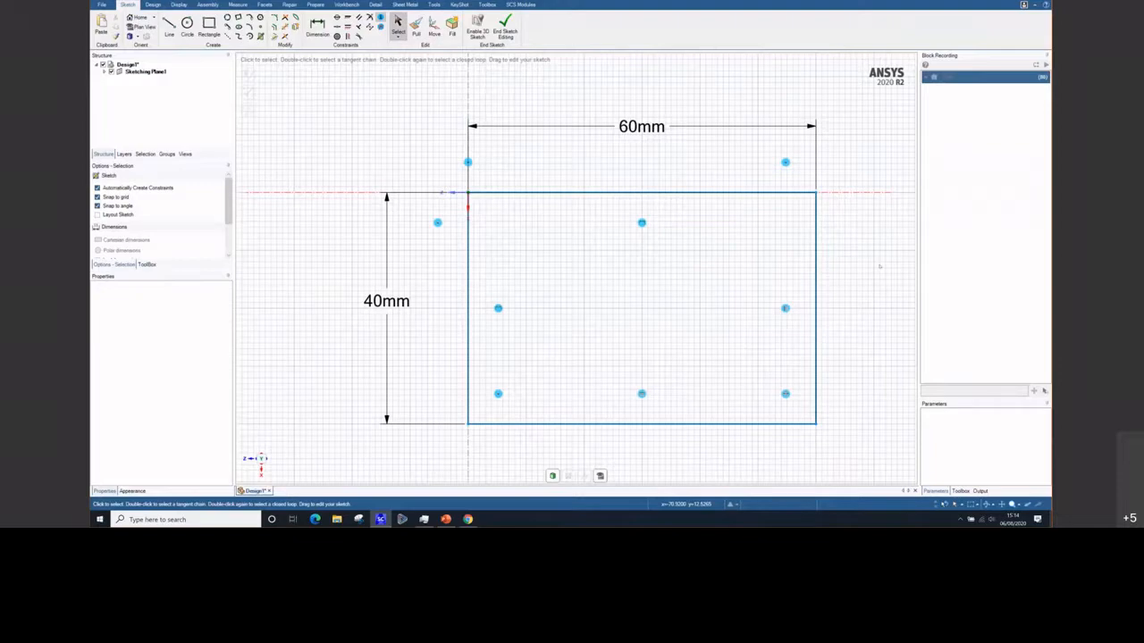
Draw a vertical construction line between the midpoints of the rectangle's upper and lower edges and set it as the mirror line
shift+middle_drag(880, 277, 812, 264)
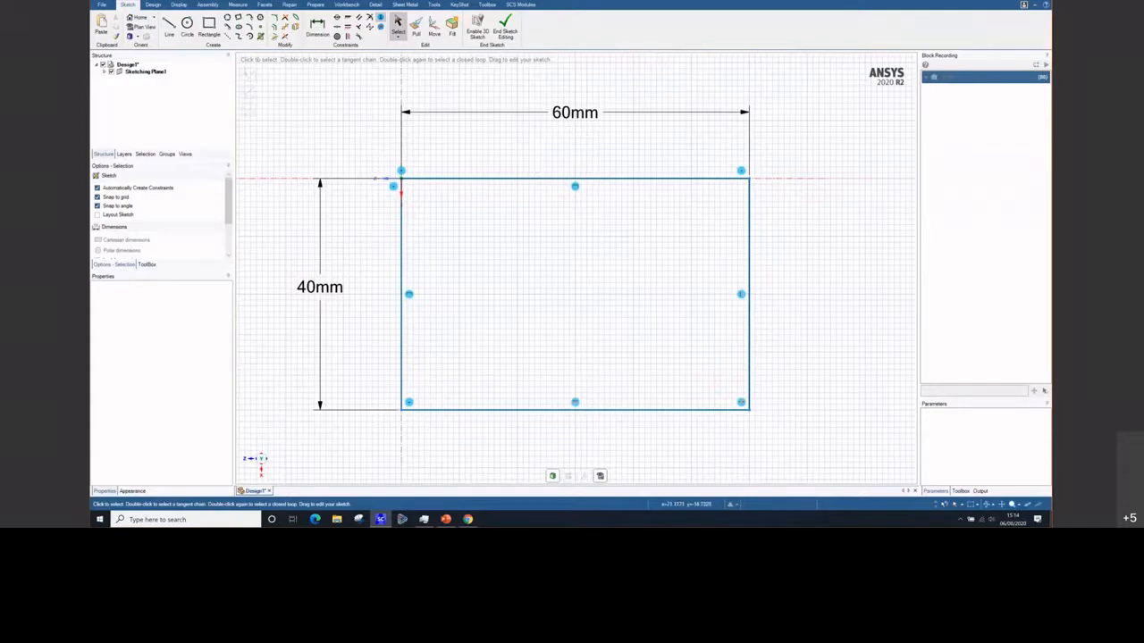
click(227, 36)
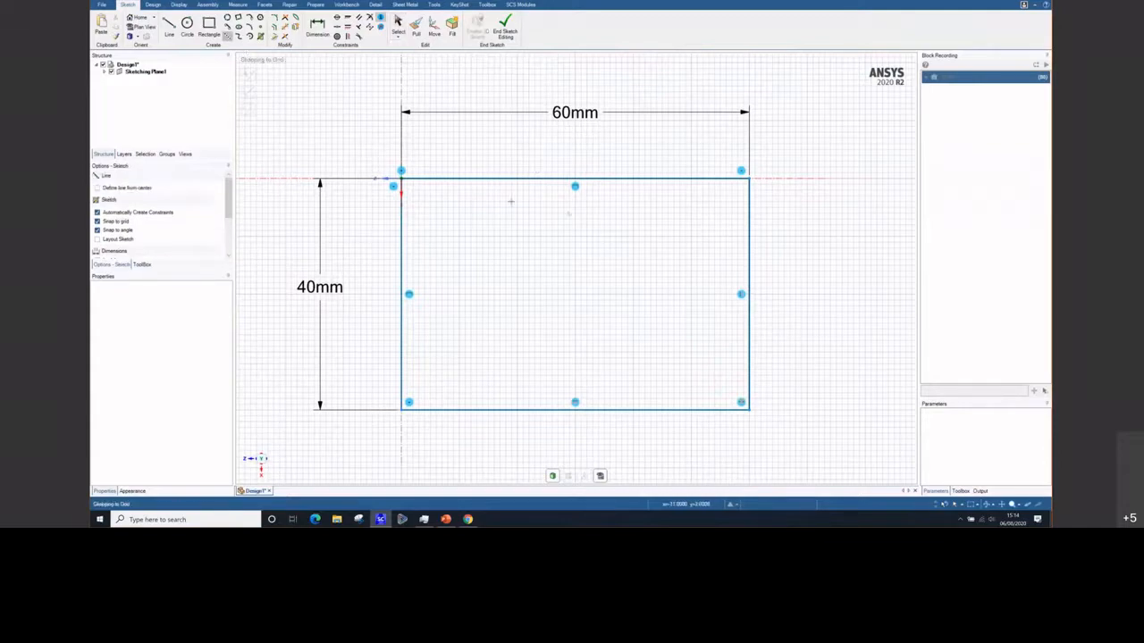
click(574, 185)
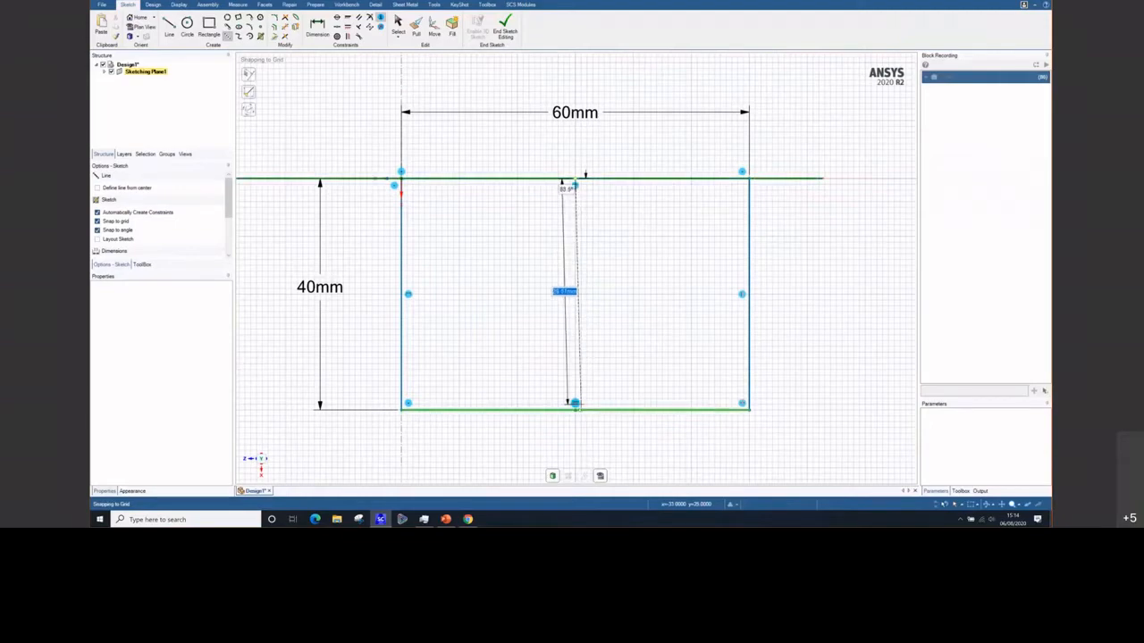
click(574, 403)
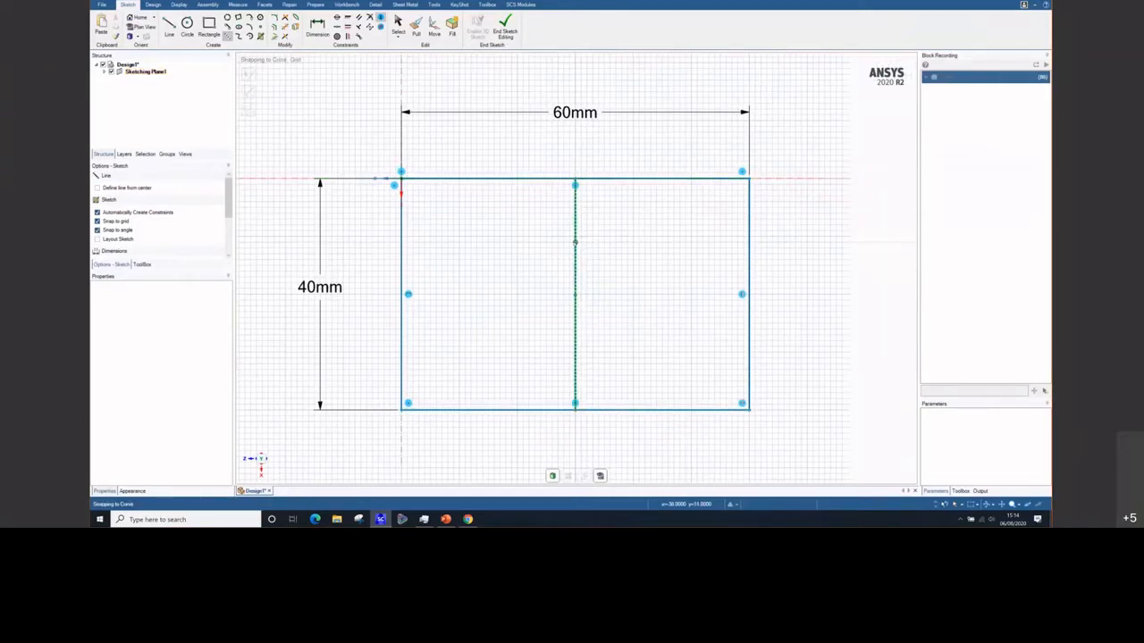
right_click(575, 241)
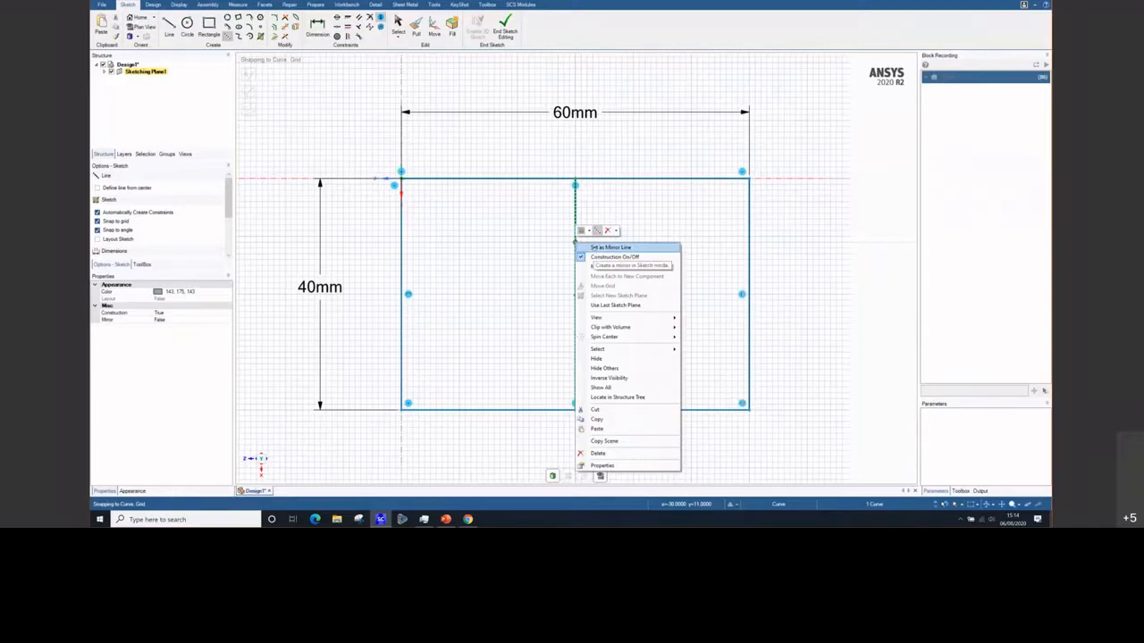
click(594, 248)
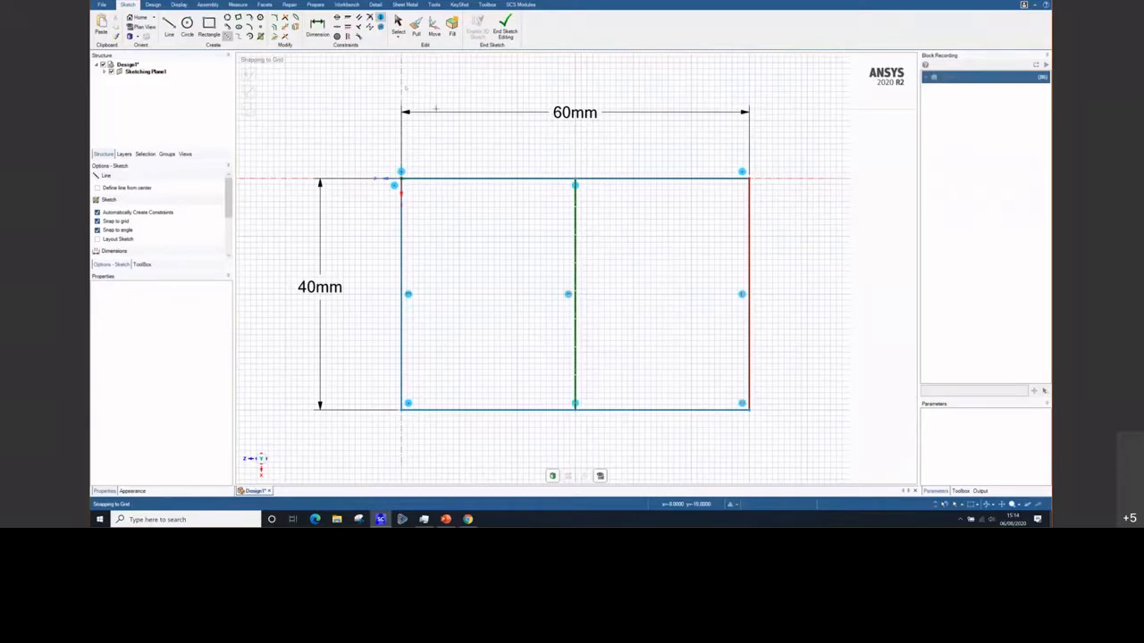
Remove the right edge's curve constraint and its point constraint at the rectangle's lower-right corner
click(398, 23)
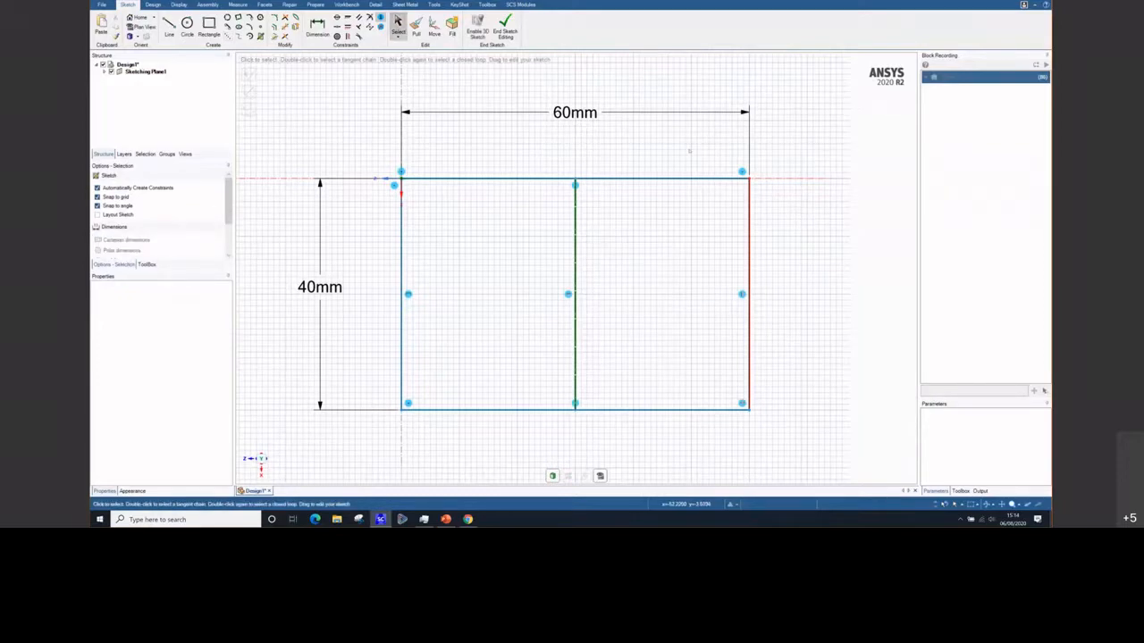
click(747, 212)
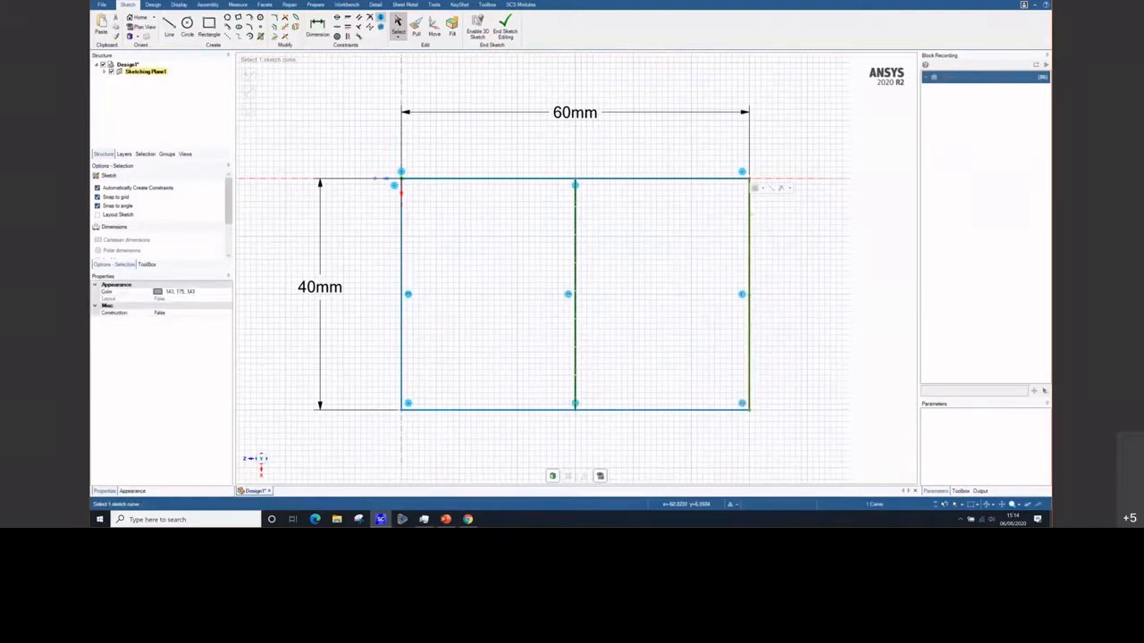
click(777, 220)
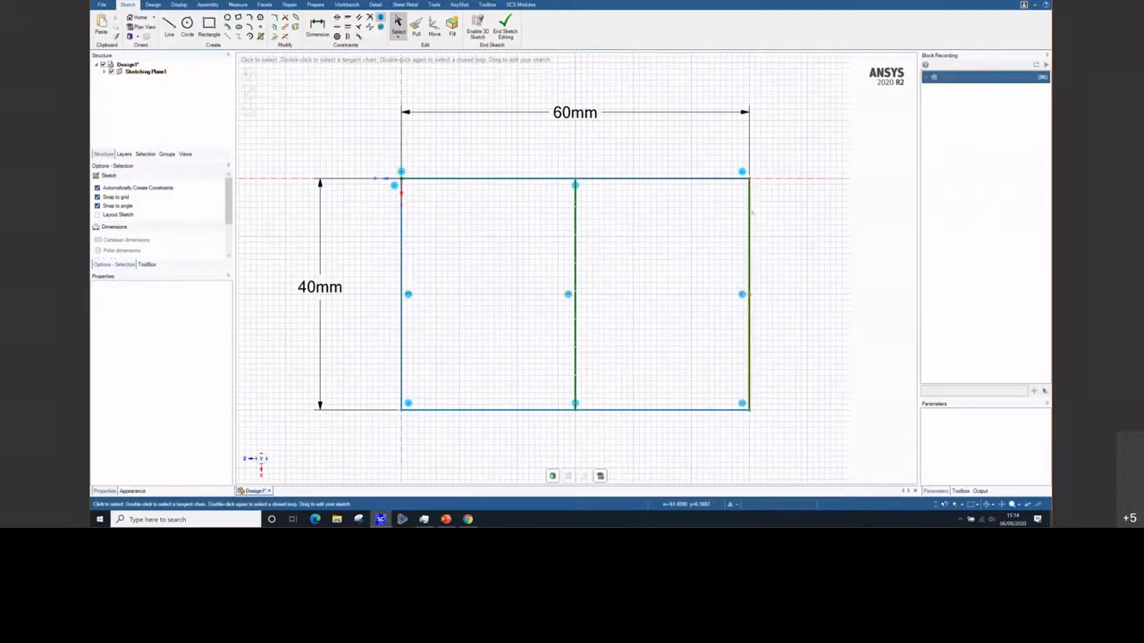
click(749, 213)
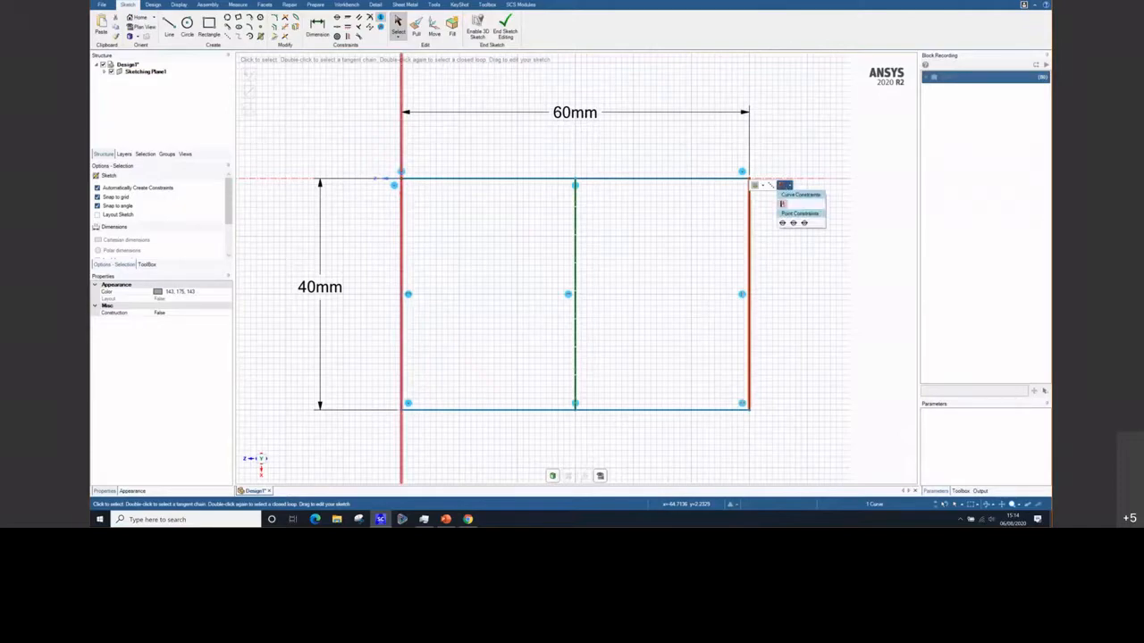
click(791, 323)
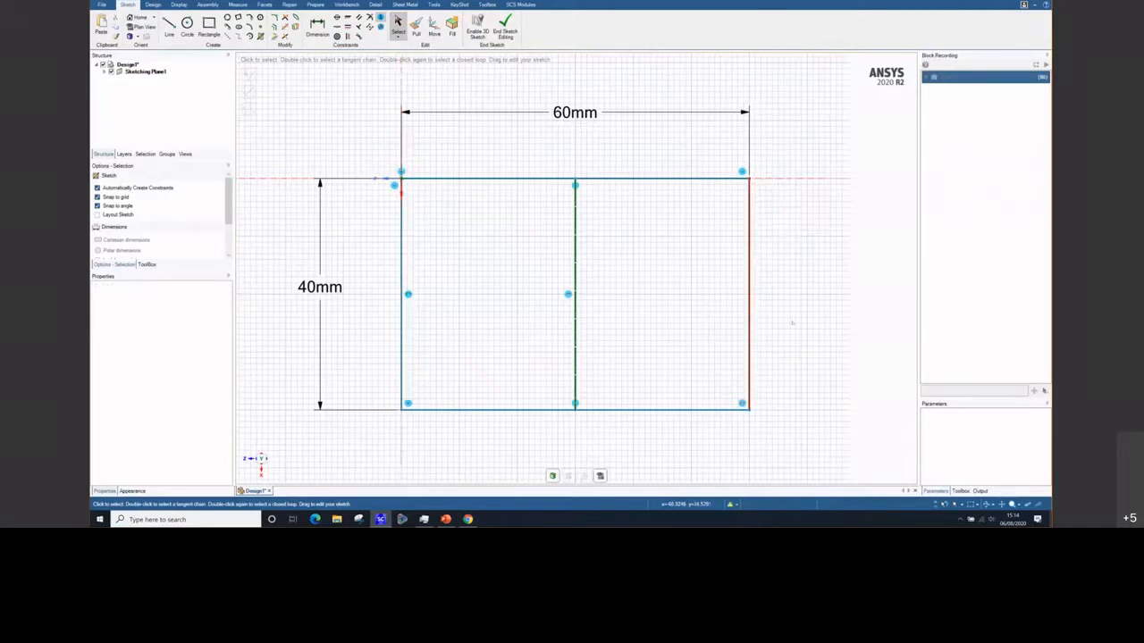
click(751, 201)
click(783, 180)
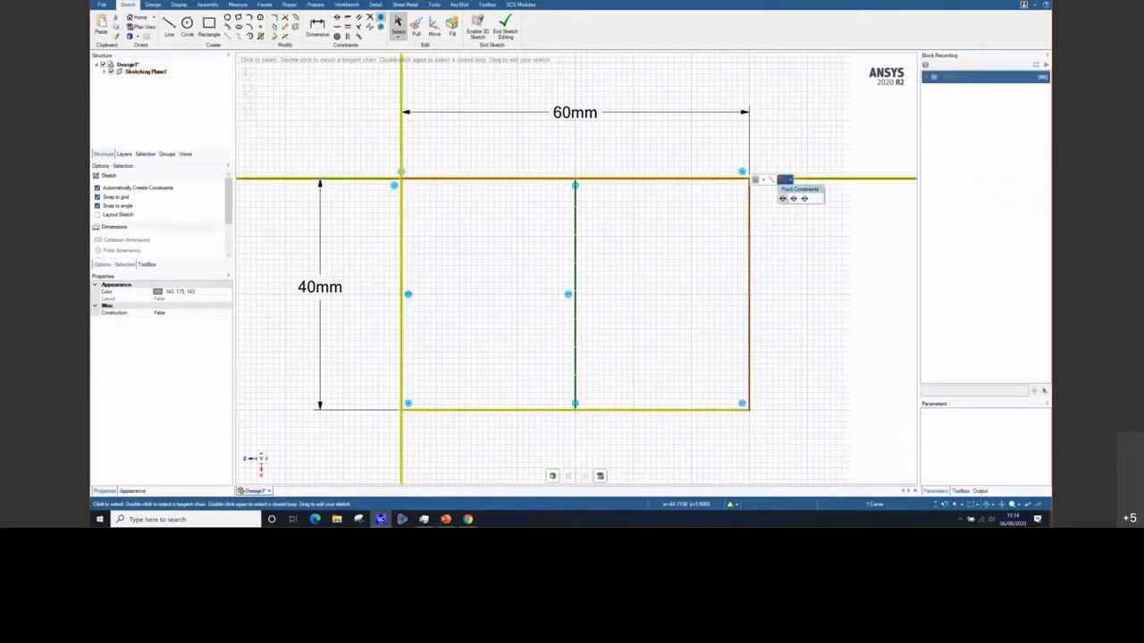
click(804, 199)
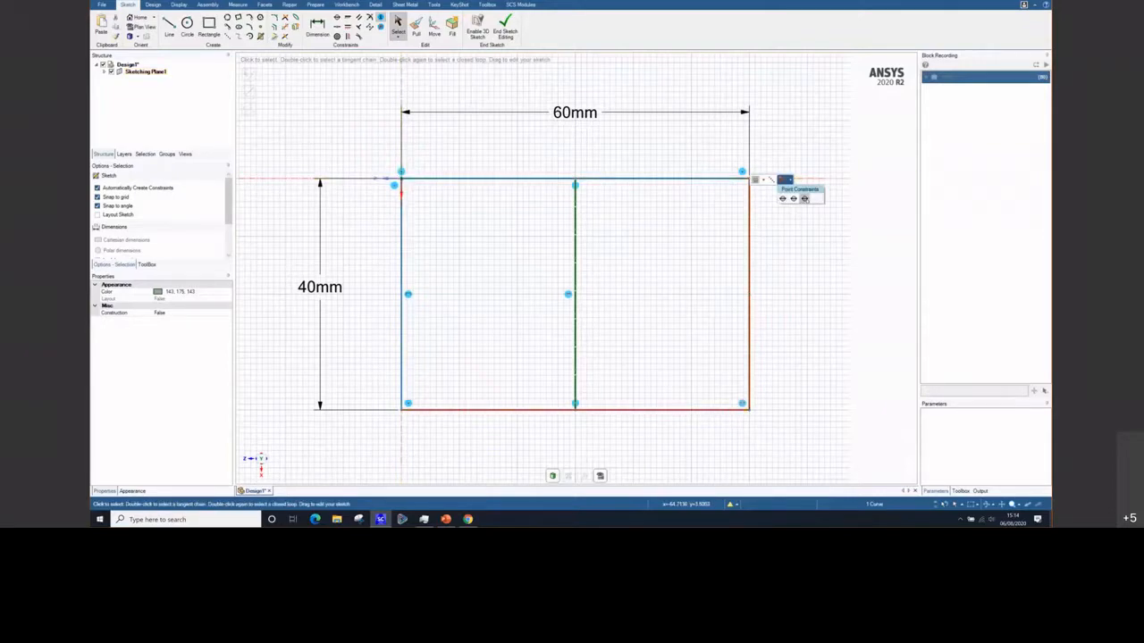
click(816, 325)
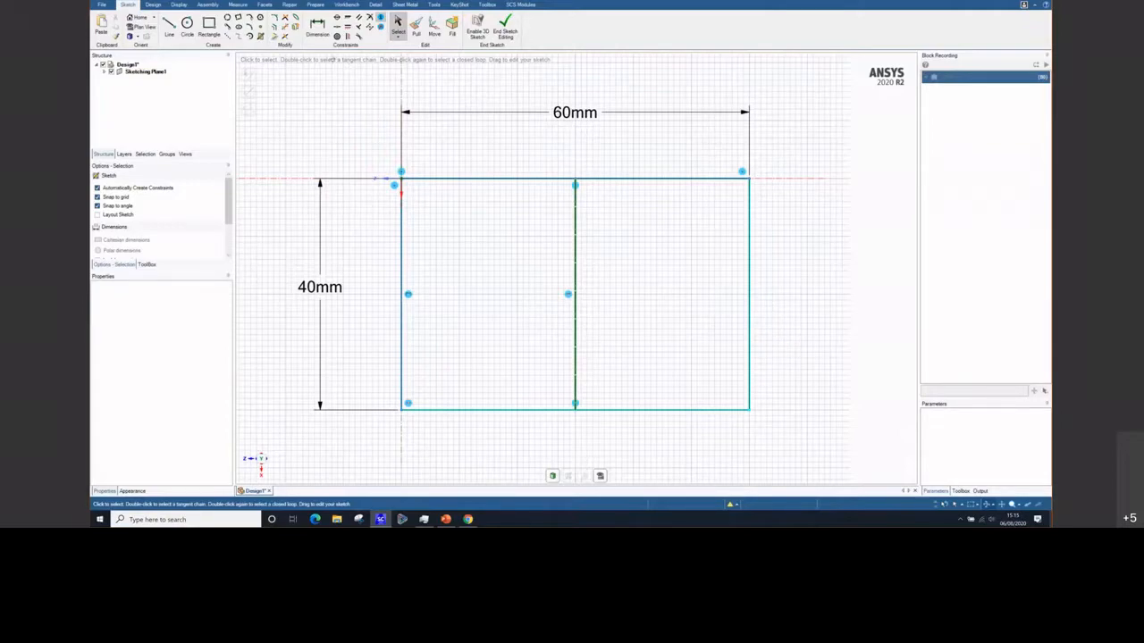
Draw a mirrored circle of 20 mm diameter centred on the rectangle's upper-left corner at the origin
click(186, 25)
click(401, 178)
text(20)
key(Return)
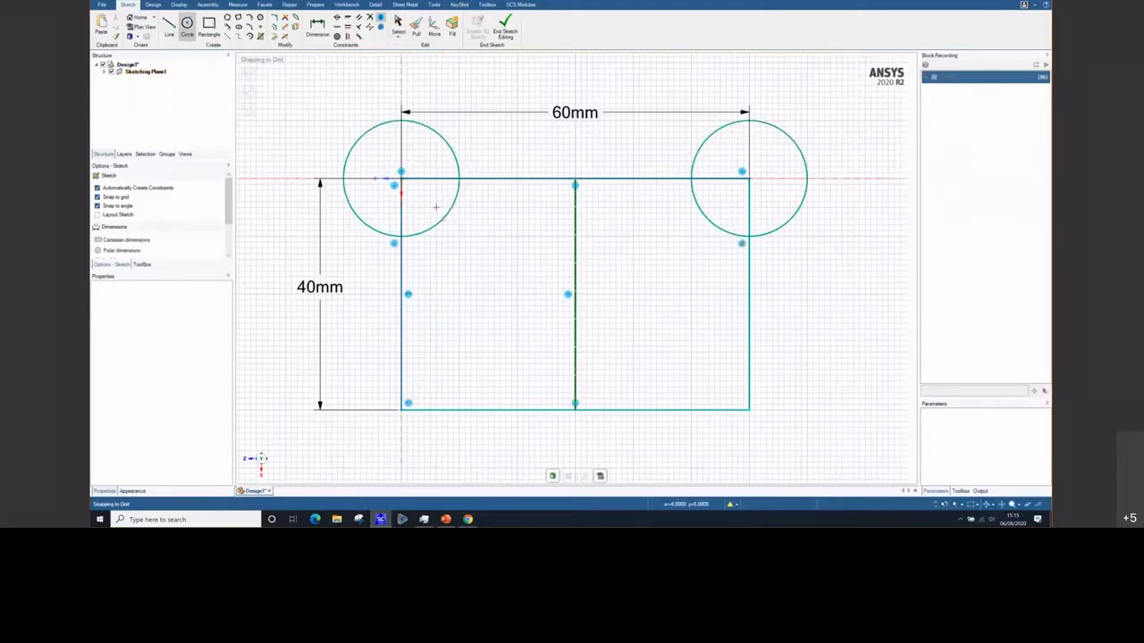
Sketch a mirrored rectangle about 8 mm wide and 14 mm high from the large rectangle's lower-left corner
key(r)
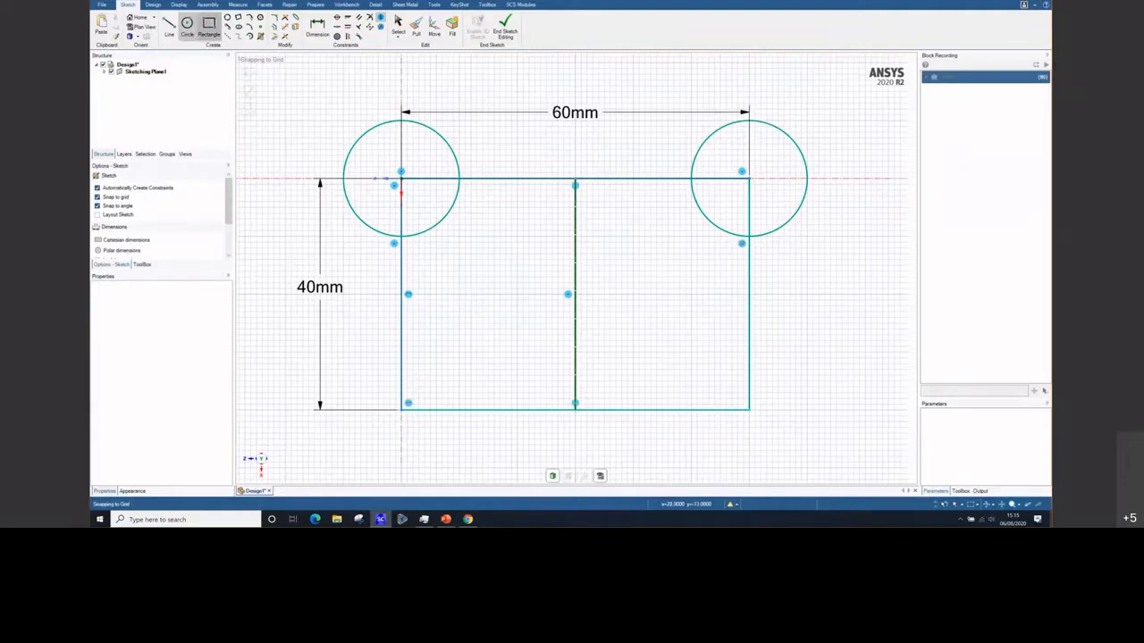
click(403, 408)
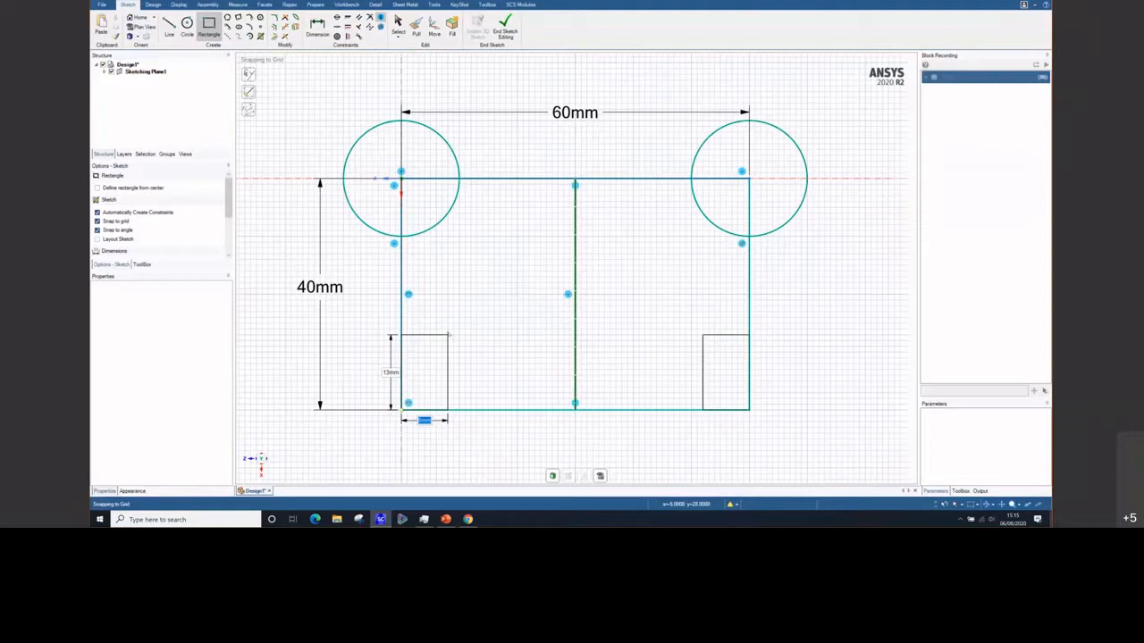
click(447, 328)
Draw a mirrored line rising at about 60° from the lower edge and join it to its mirror image with a short horizontal line
key(l)
click(169, 27)
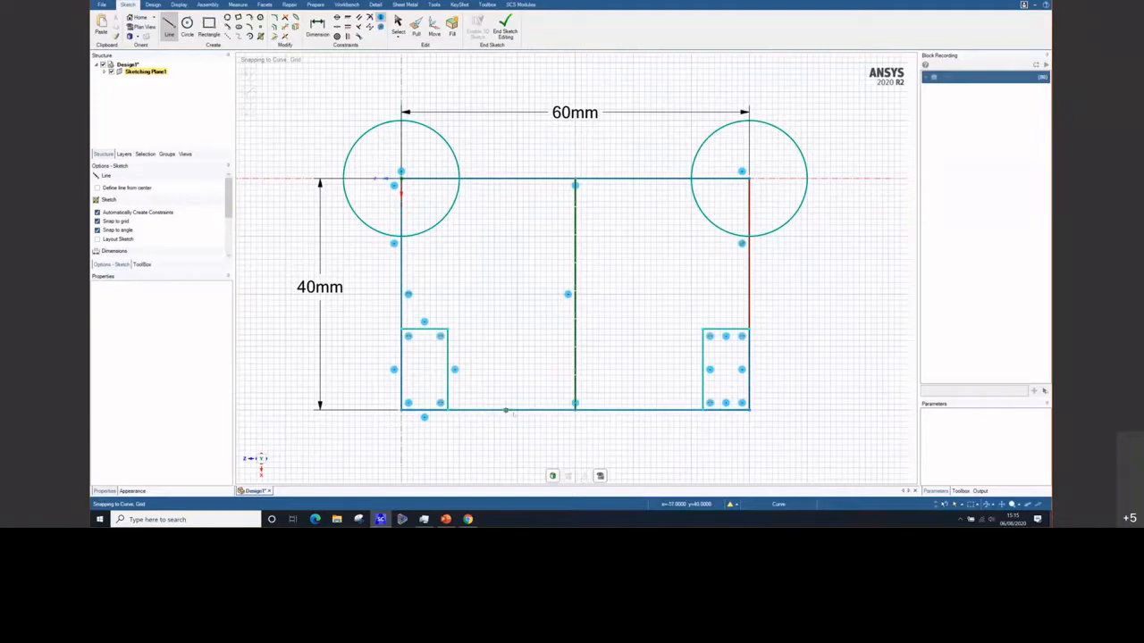
click(497, 410)
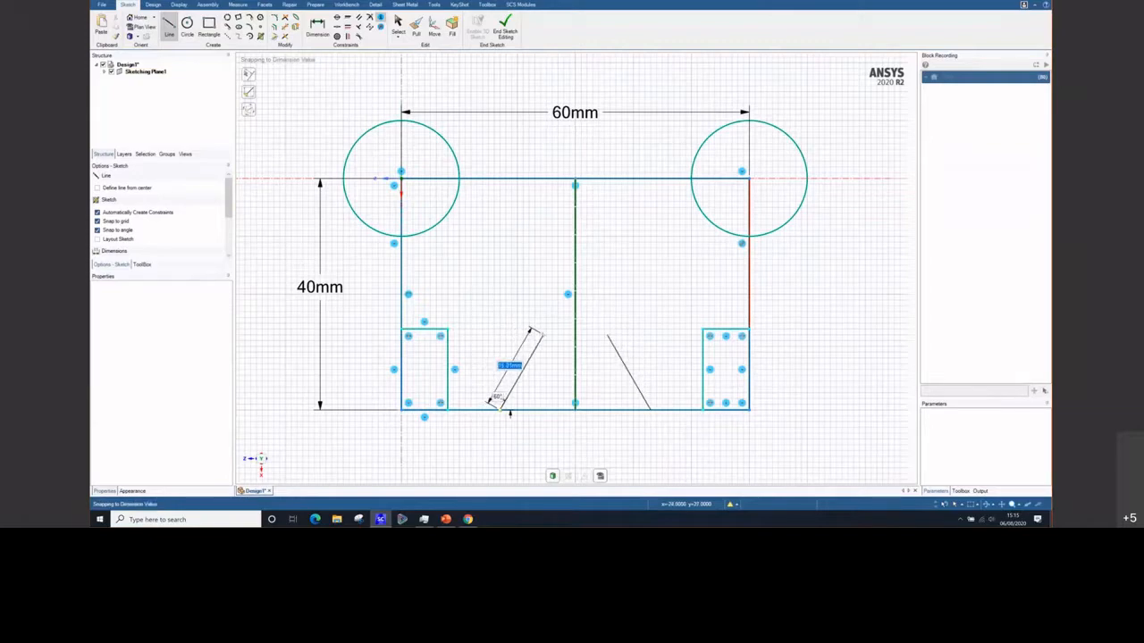
click(552, 317)
click(598, 319)
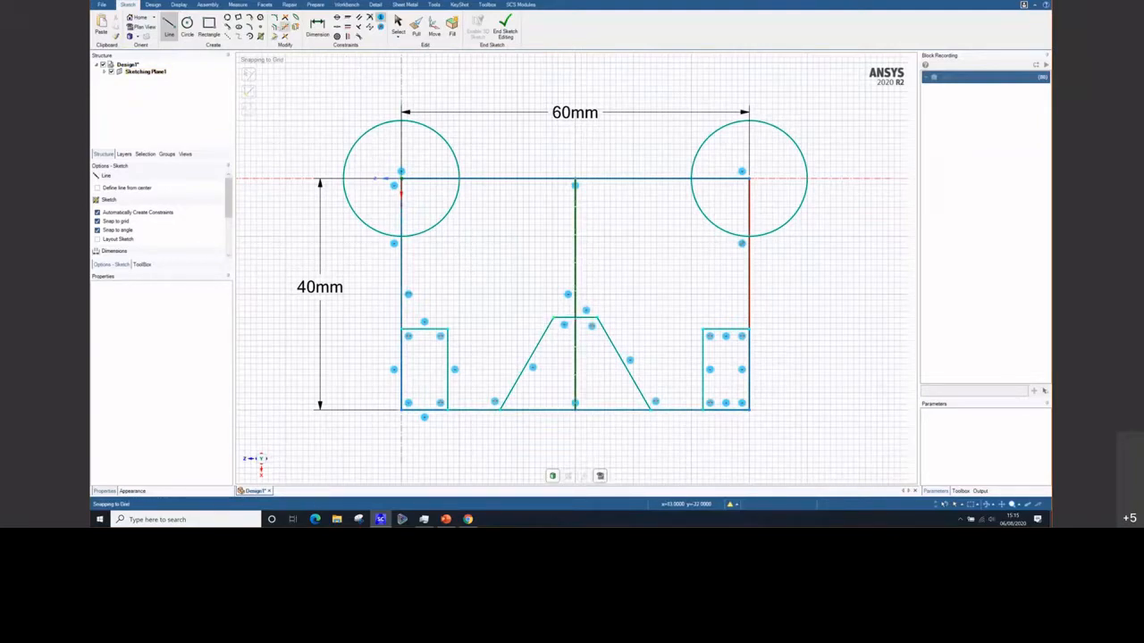
Offset the circle at the origin inward by 3 mm, closing with corners and keeping the result mirrored
click(274, 27)
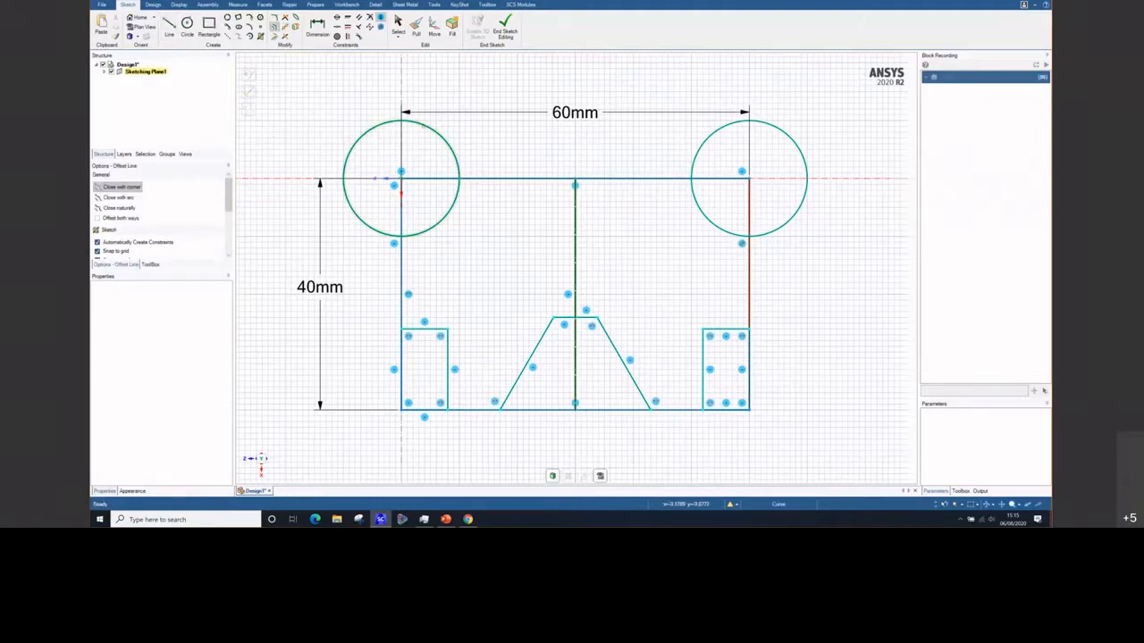
click(410, 122)
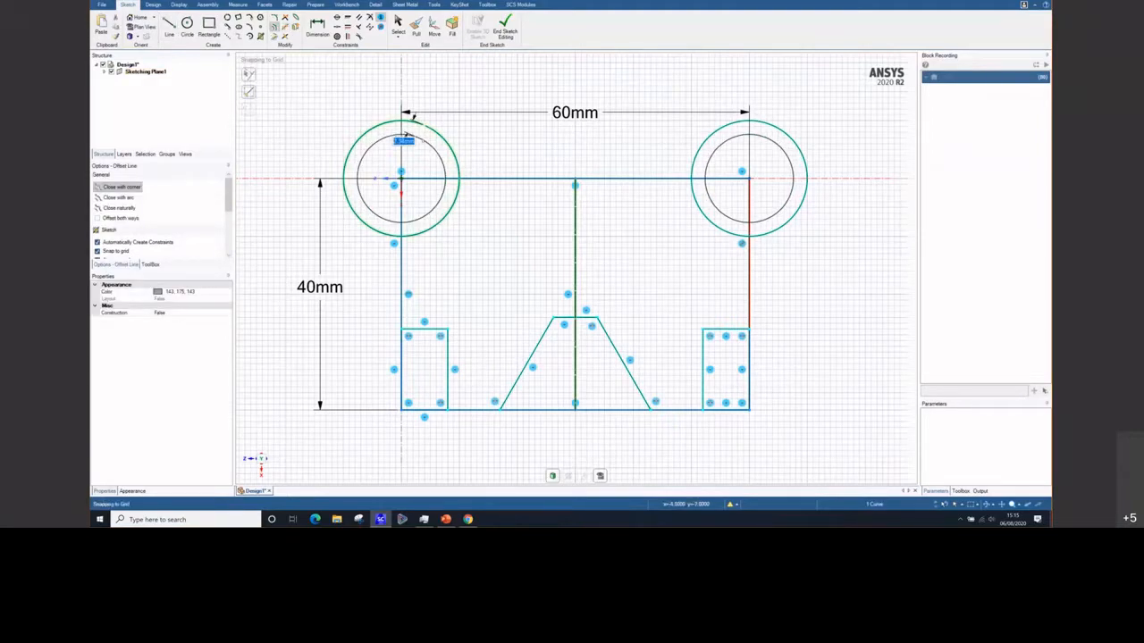
text(3)
key(Return)
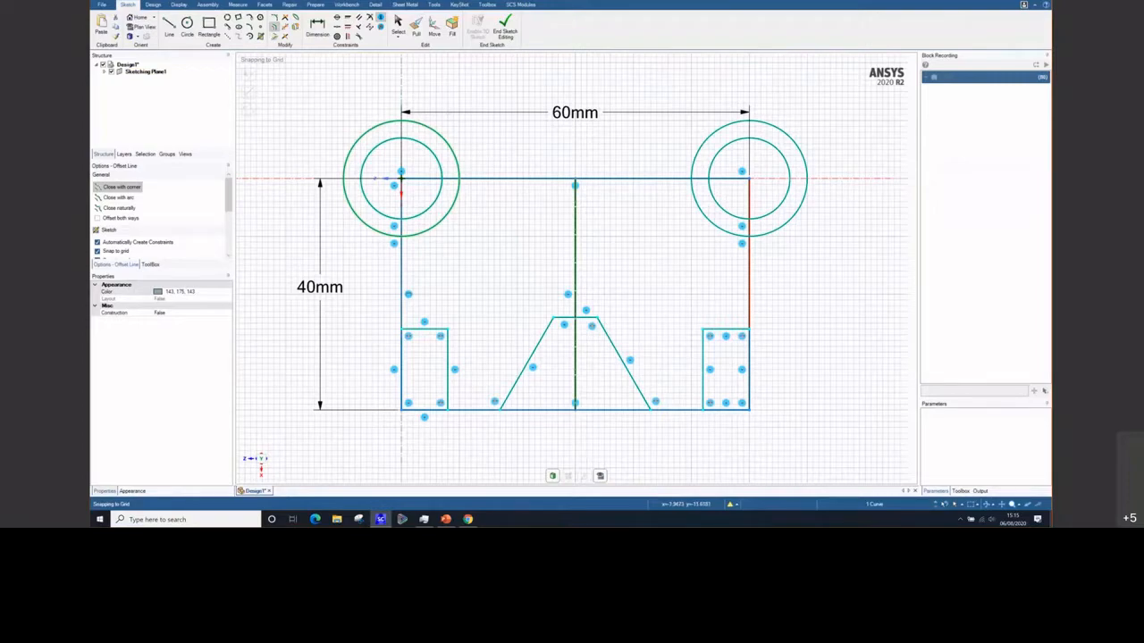
Draw a mirrored circle of 10 mm diameter, centred 15 mm across and 15 mm down from the origin
click(186, 25)
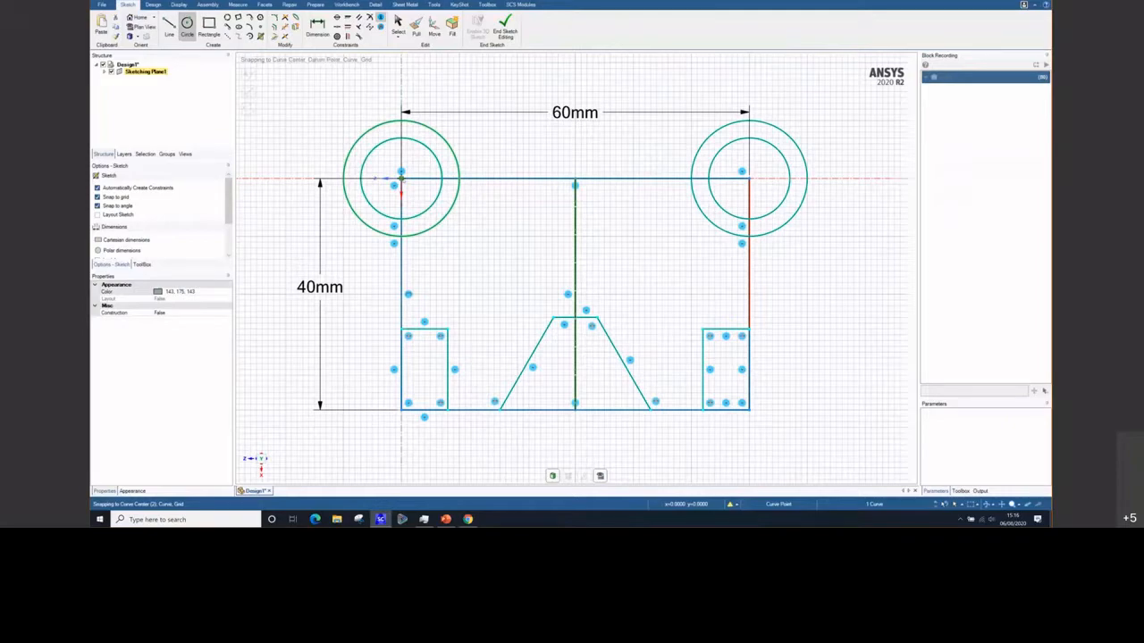
click(402, 179)
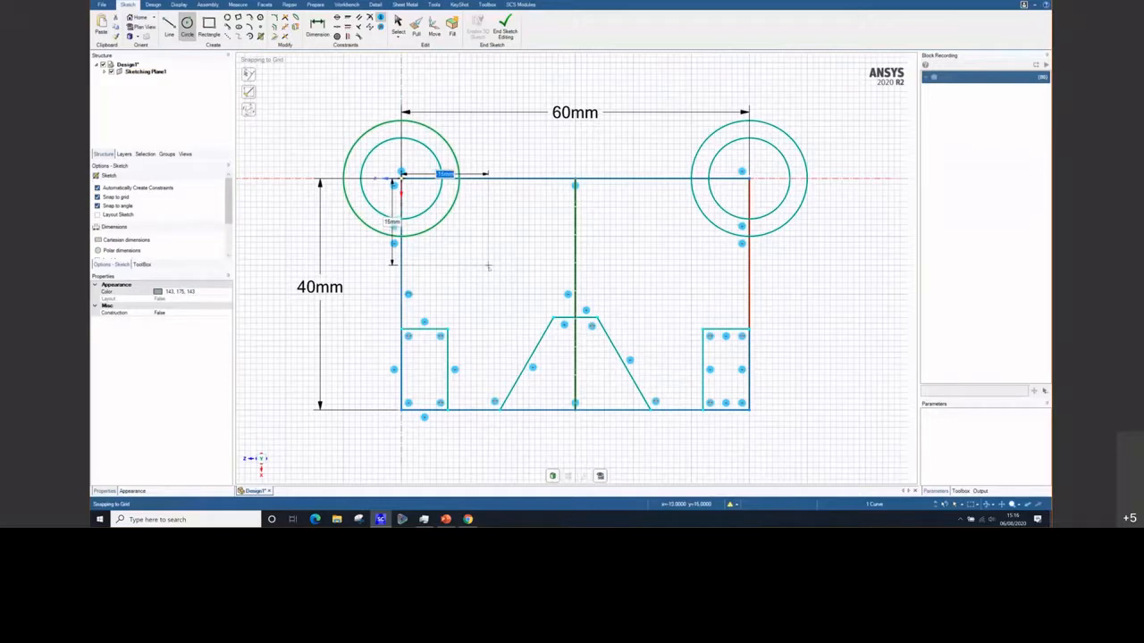
click(488, 265)
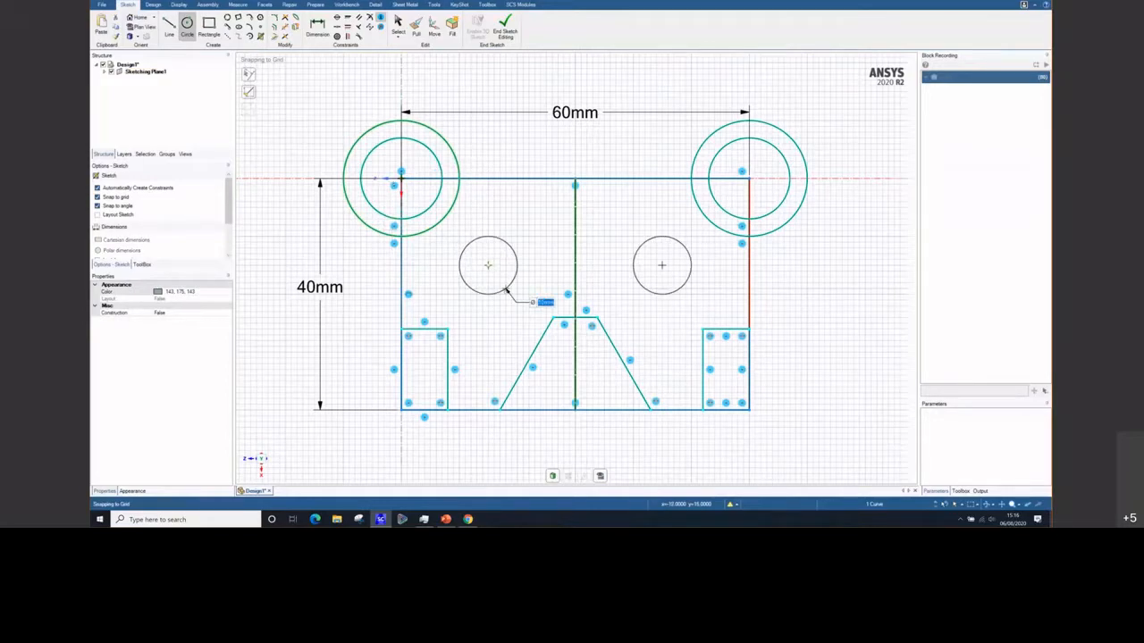
click(506, 291)
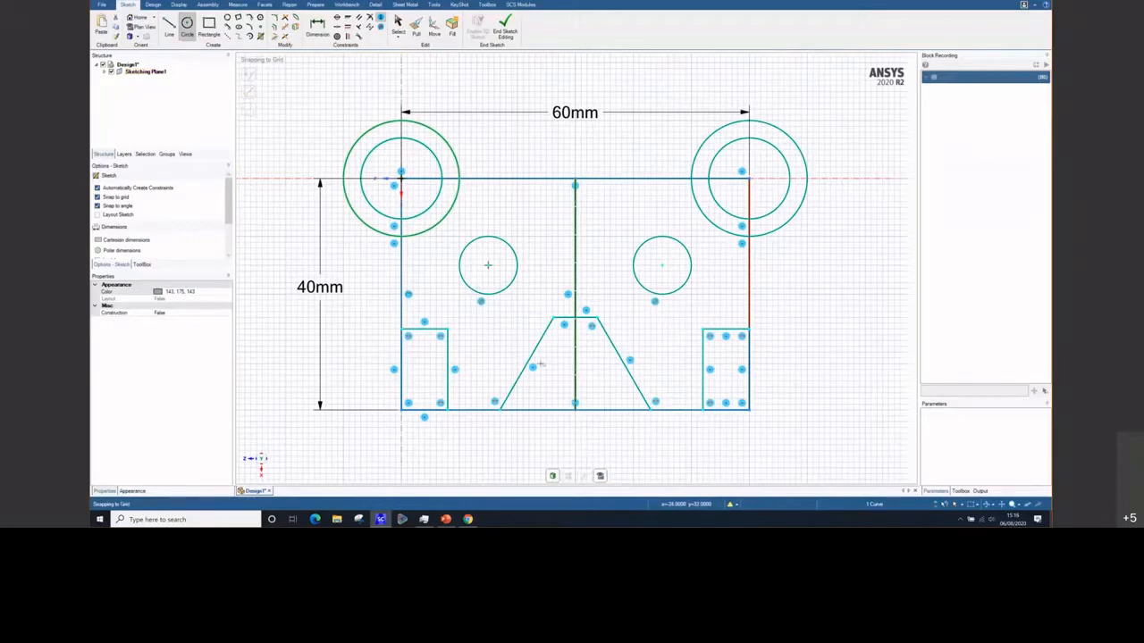
click(398, 25)
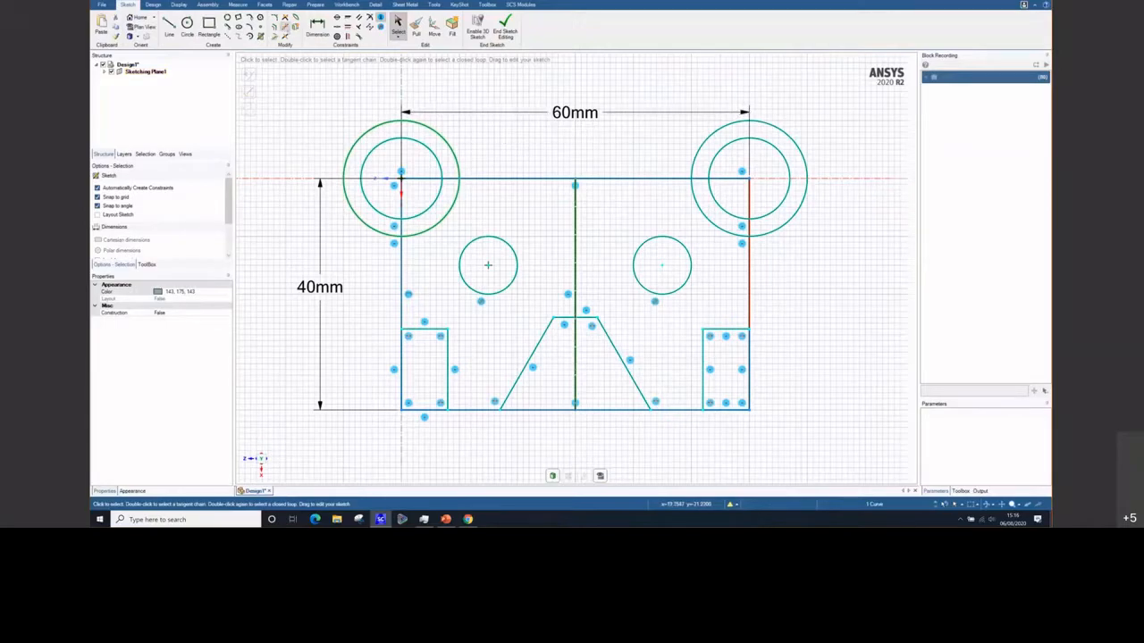
Trim away the outer lines of the lower corner rectangles and the lower edge between the two slanted lines
click(285, 27)
click(402, 375)
click(402, 375)
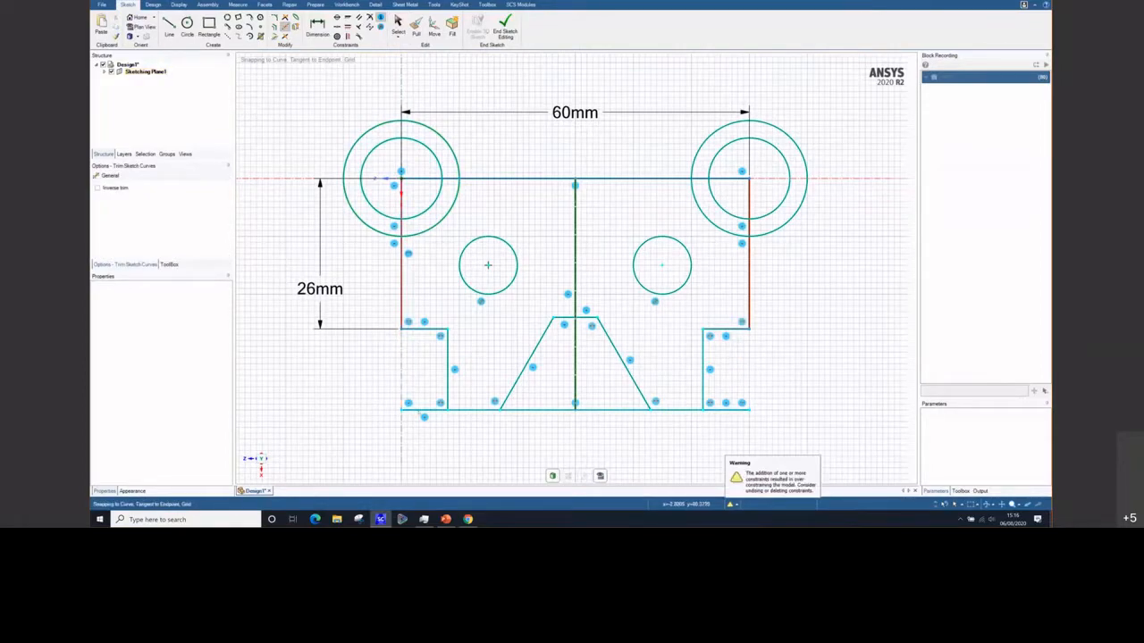
click(424, 409)
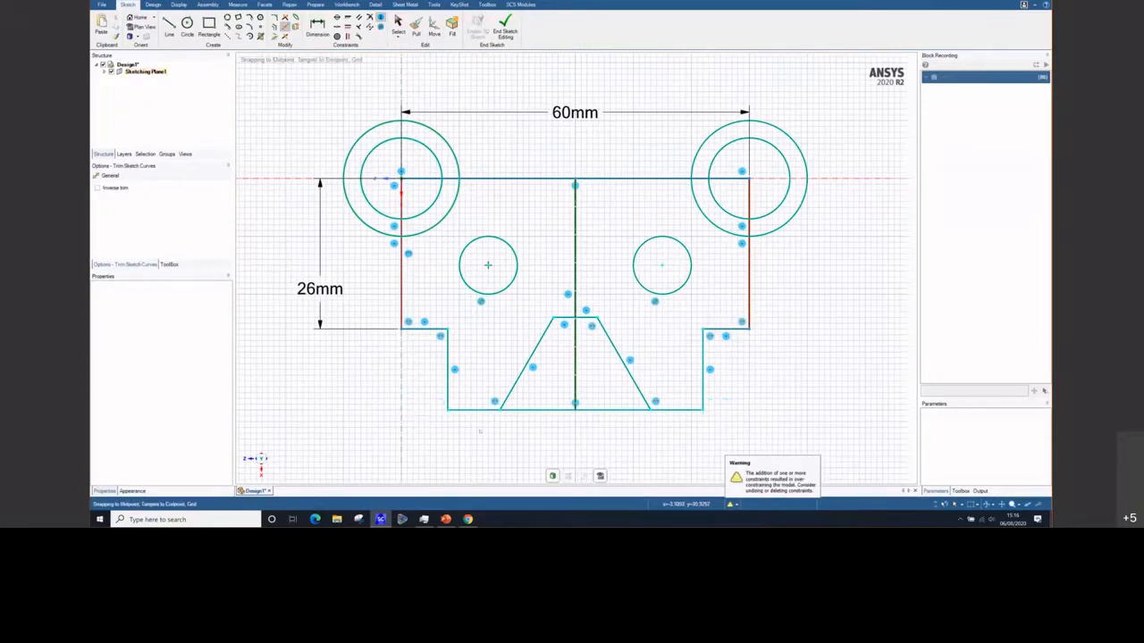
click(528, 409)
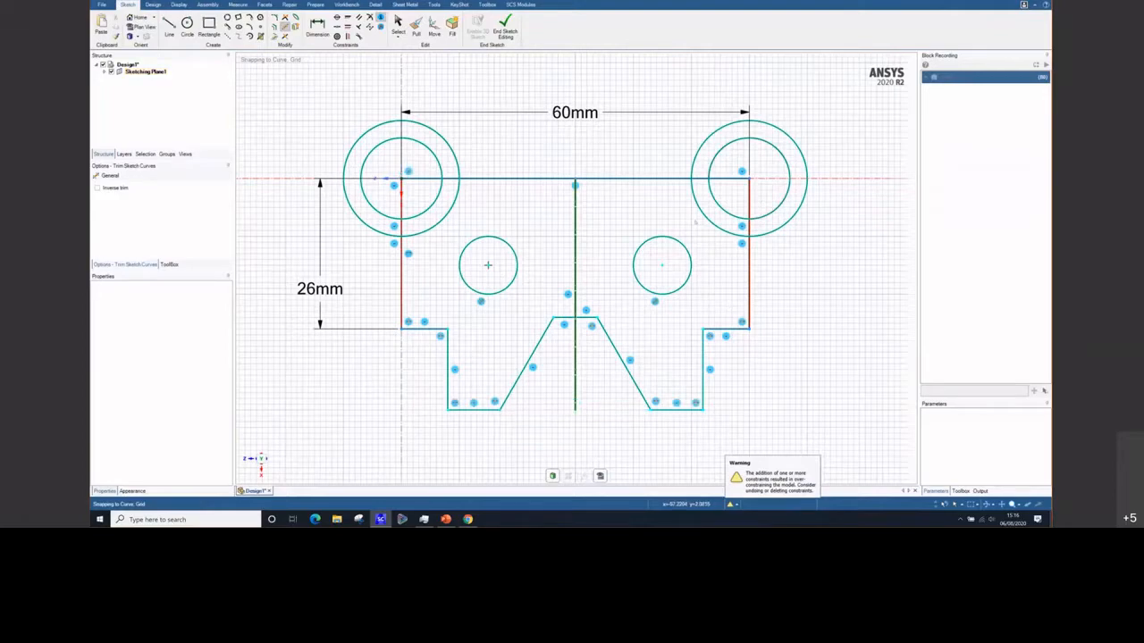
Trim the rectangle edges inside the corner circles and the outer circles' arcs that lie inside the profile
click(401, 228)
click(402, 197)
click(749, 198)
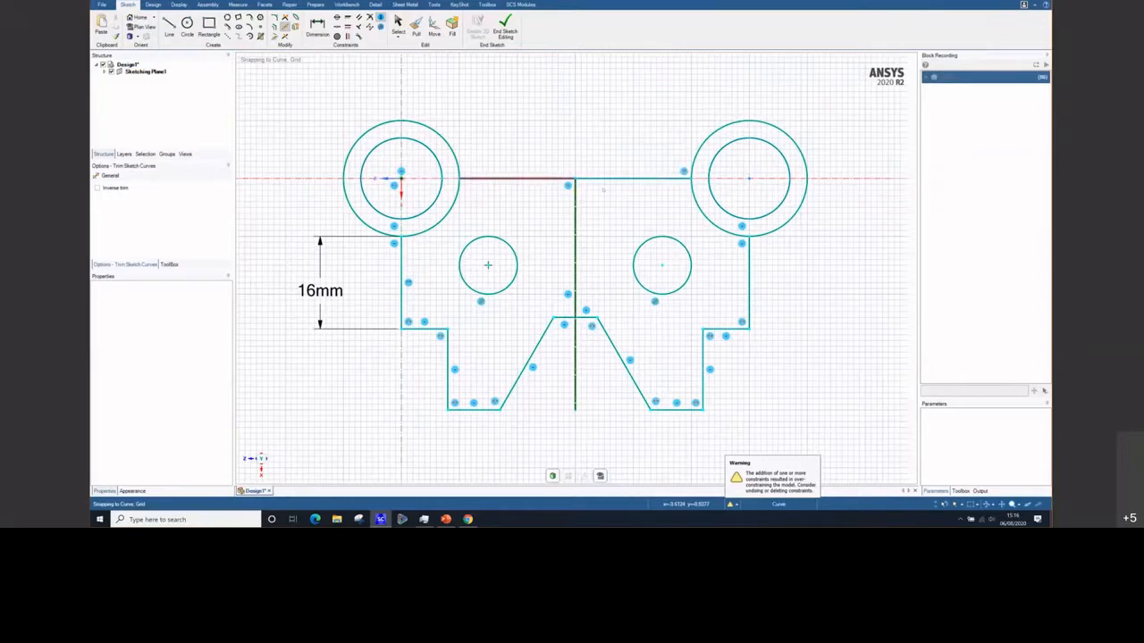
click(702, 213)
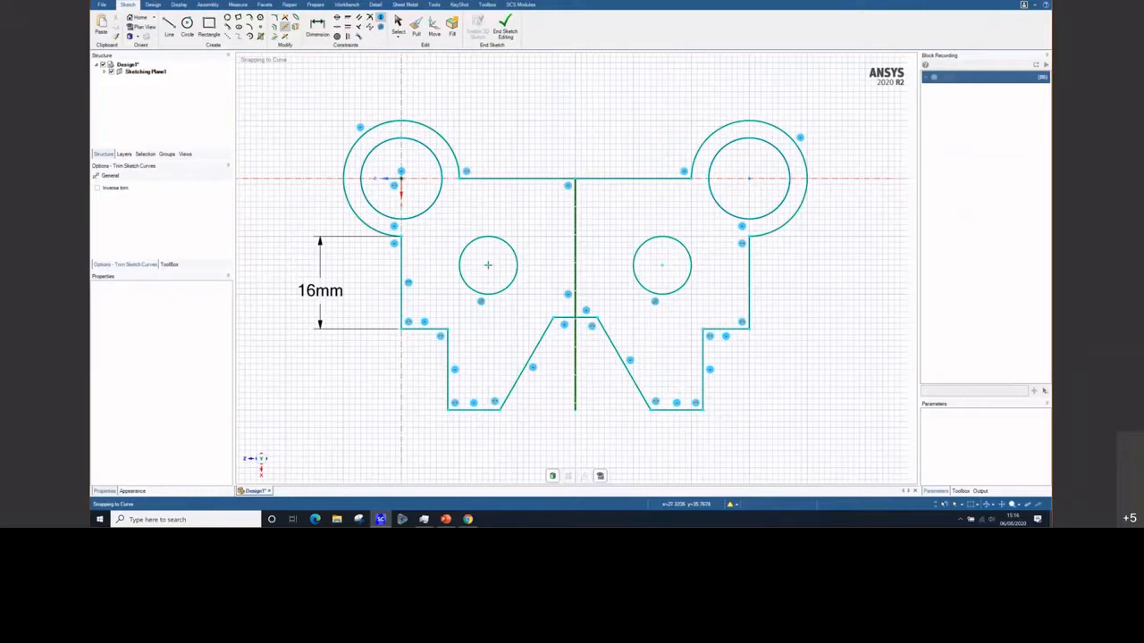
Try moving the profile's upper edge upward, and undo the move
key(s)
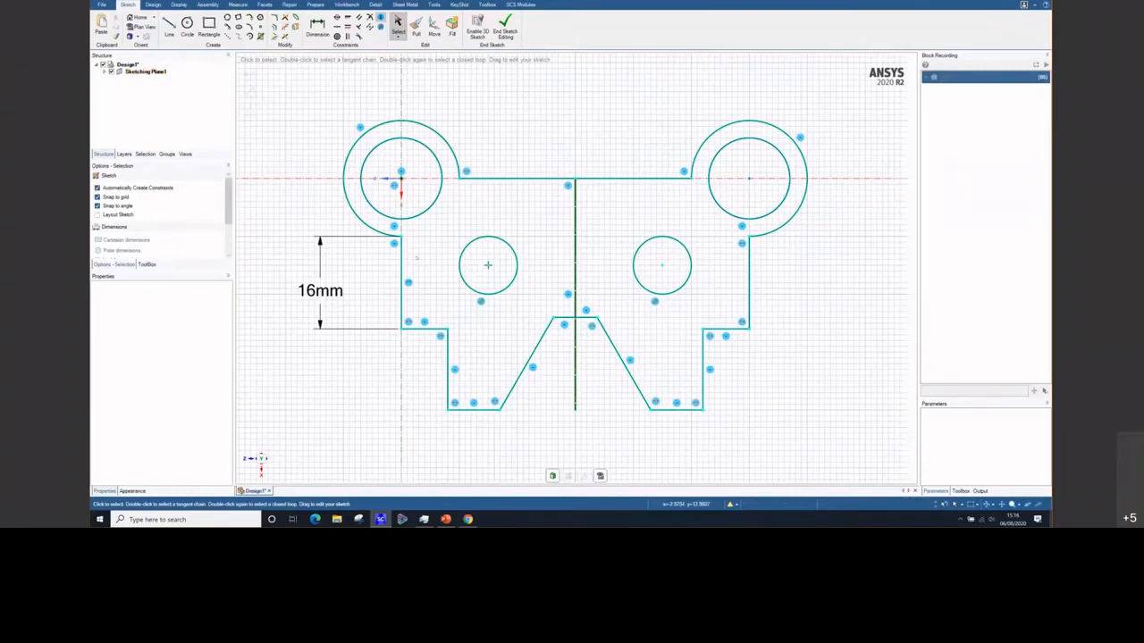
key(t)
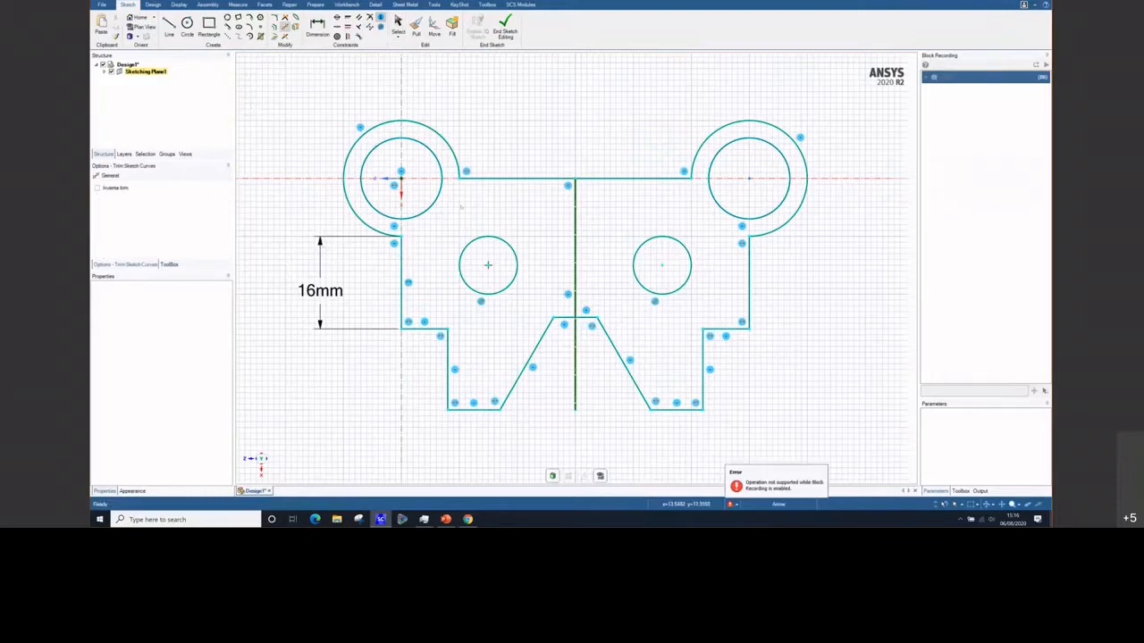
key(s)
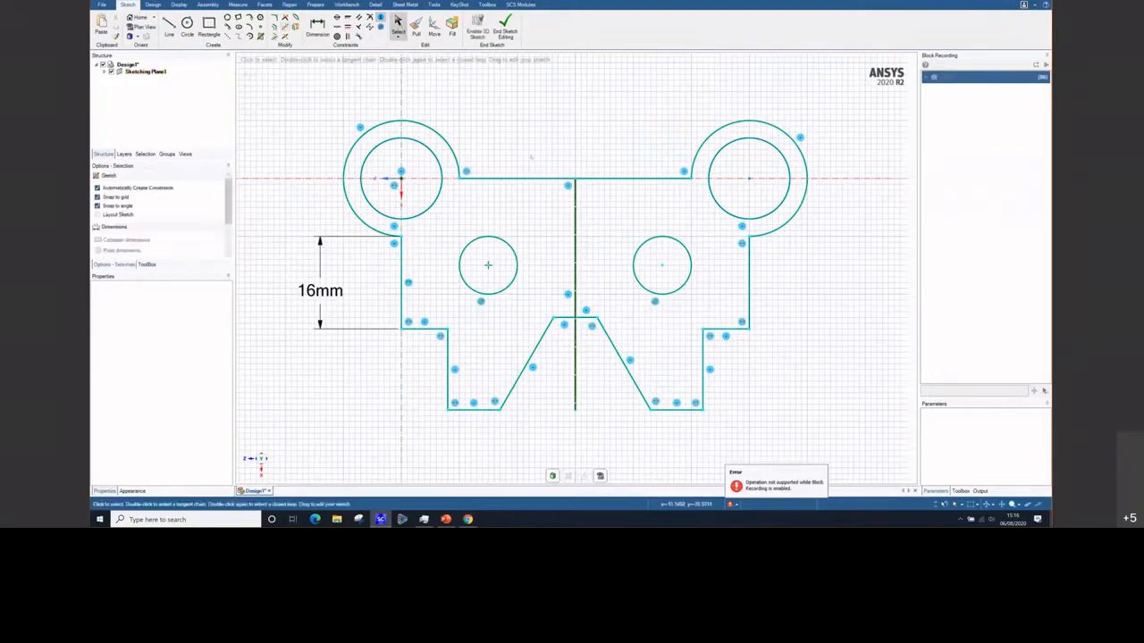
mouse_move(535, 160)
mouse_down()
mouse_move(537, 130)
mouse_move(542, 160)
mouse_up()
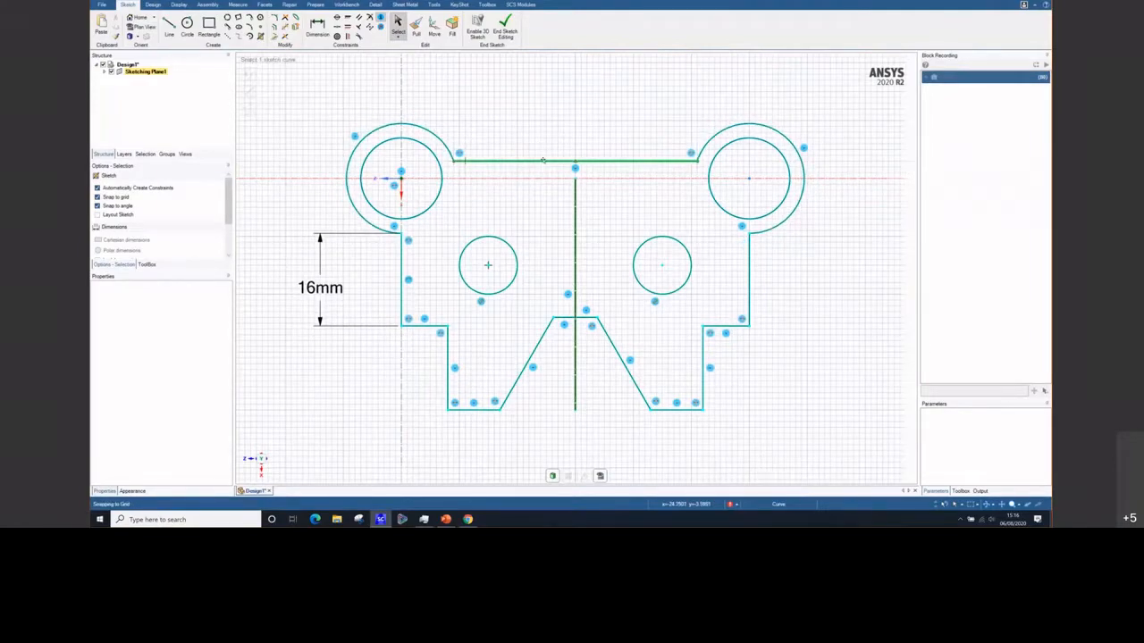
key(ctrl+z)
click(348, 247)
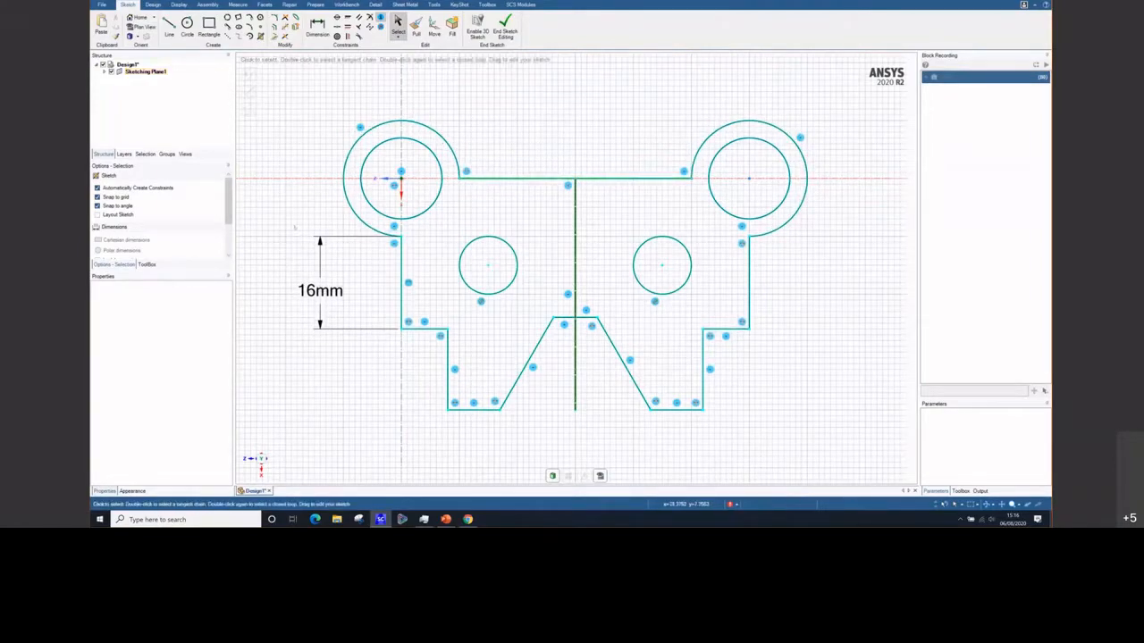
click(320, 307)
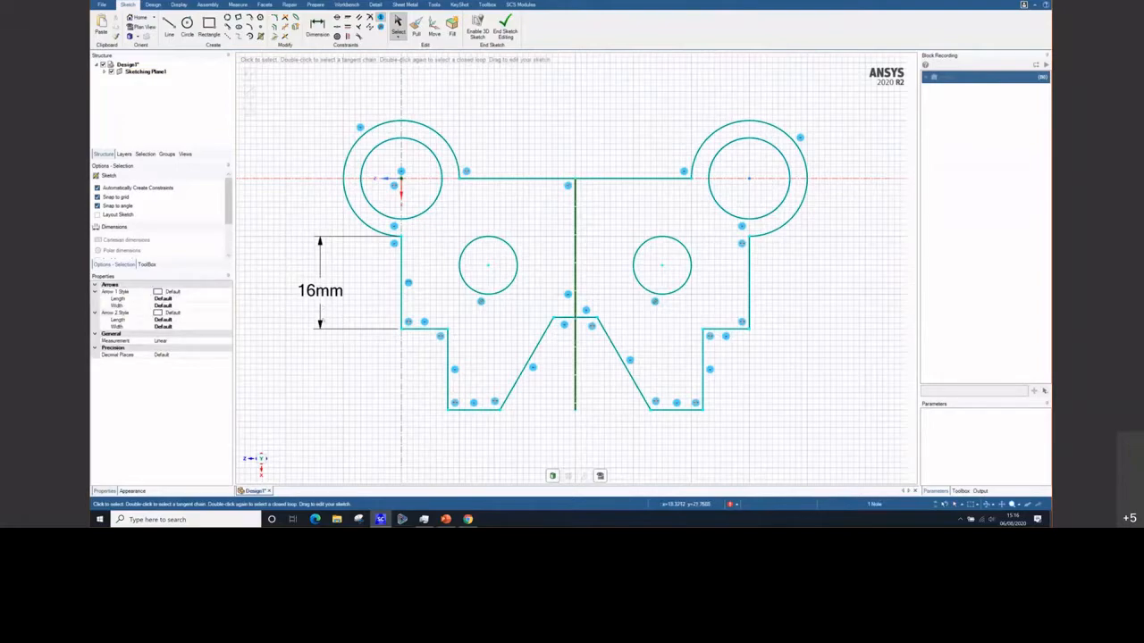
click(285, 27)
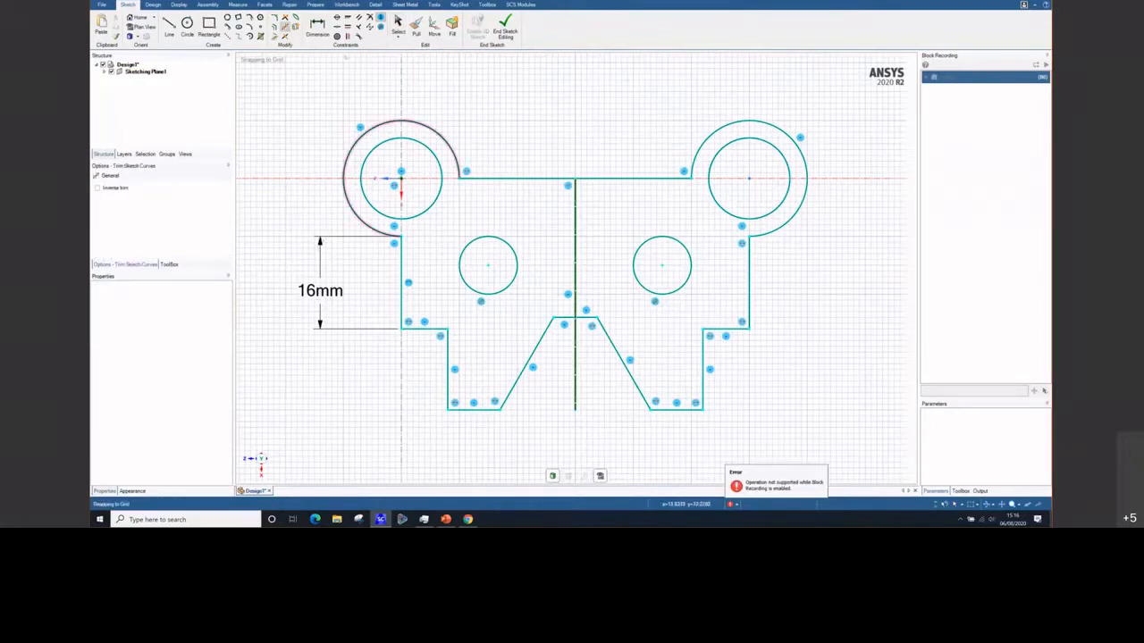
key(Escape)
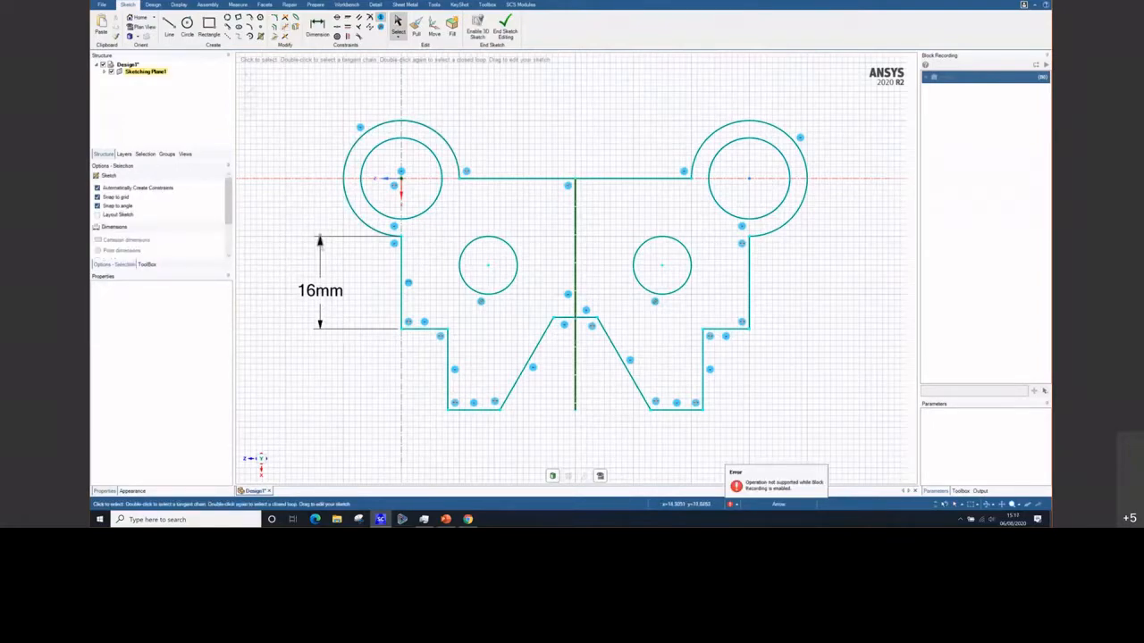
key(t)
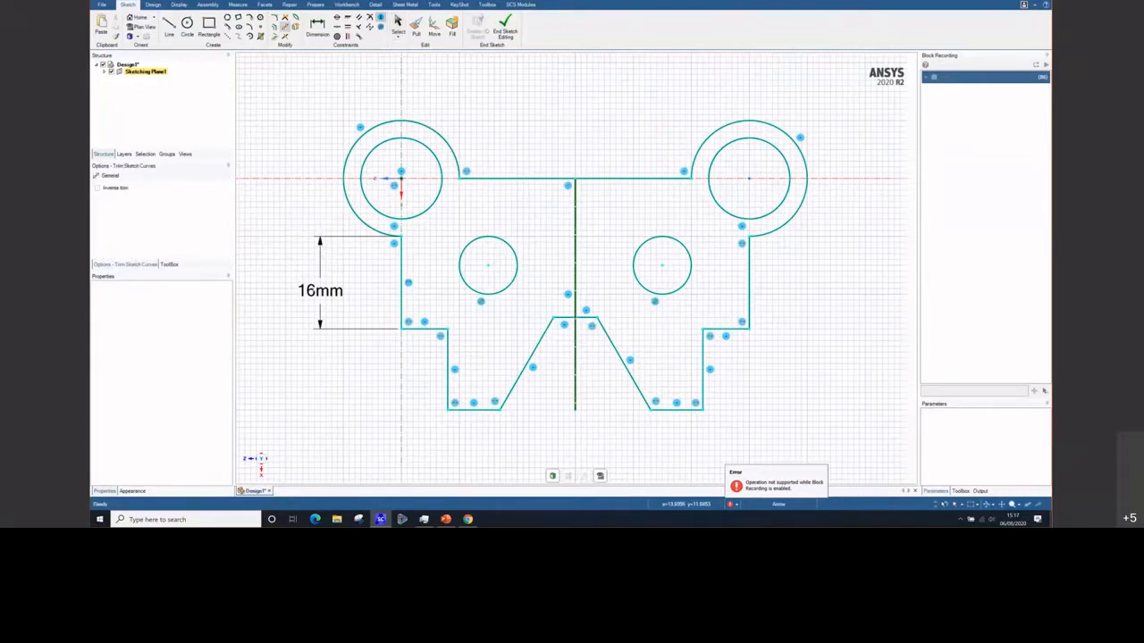
key(Escape)
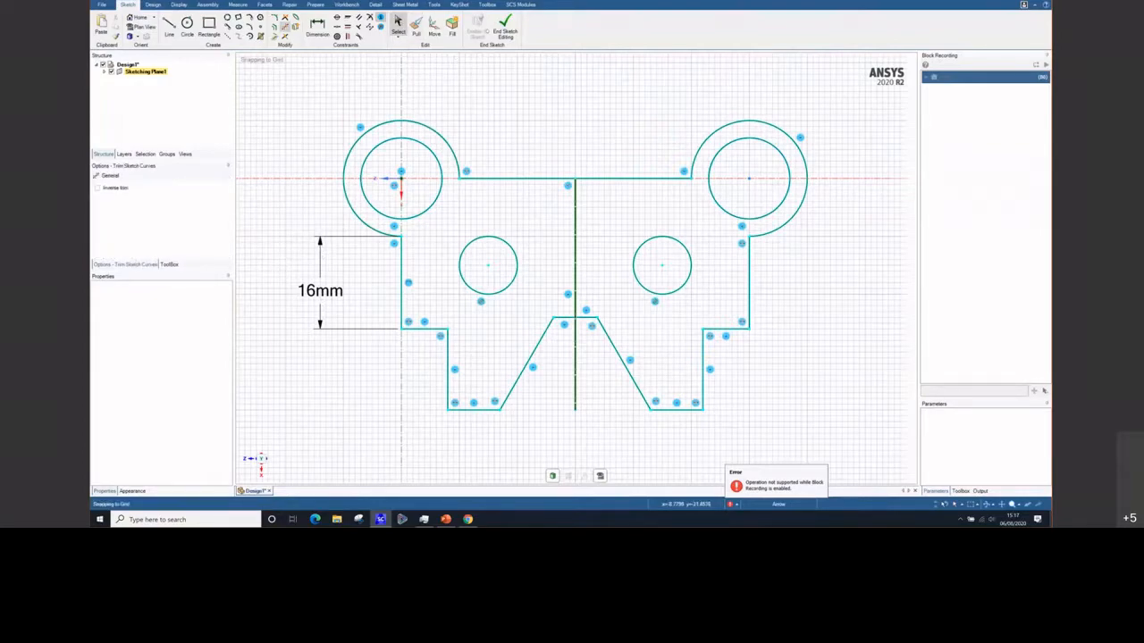
Delete the 16 mm vertical dimension beside the profile's left edge
drag(268, 217, 364, 351)
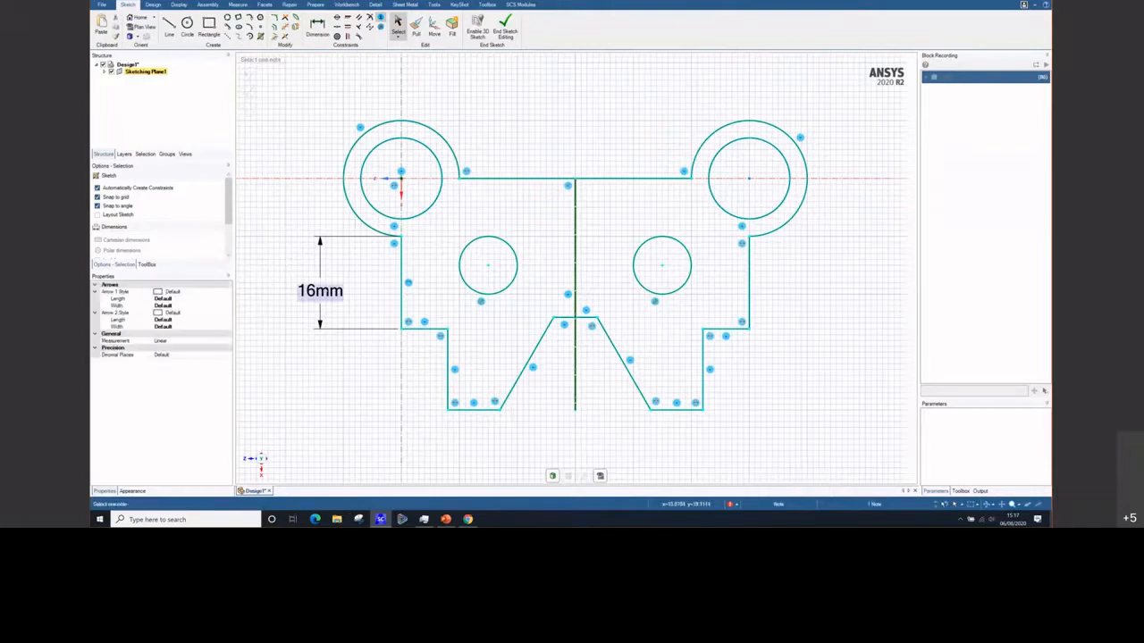
double_click(323, 286)
key(Delete)
text(16)
key(Return)
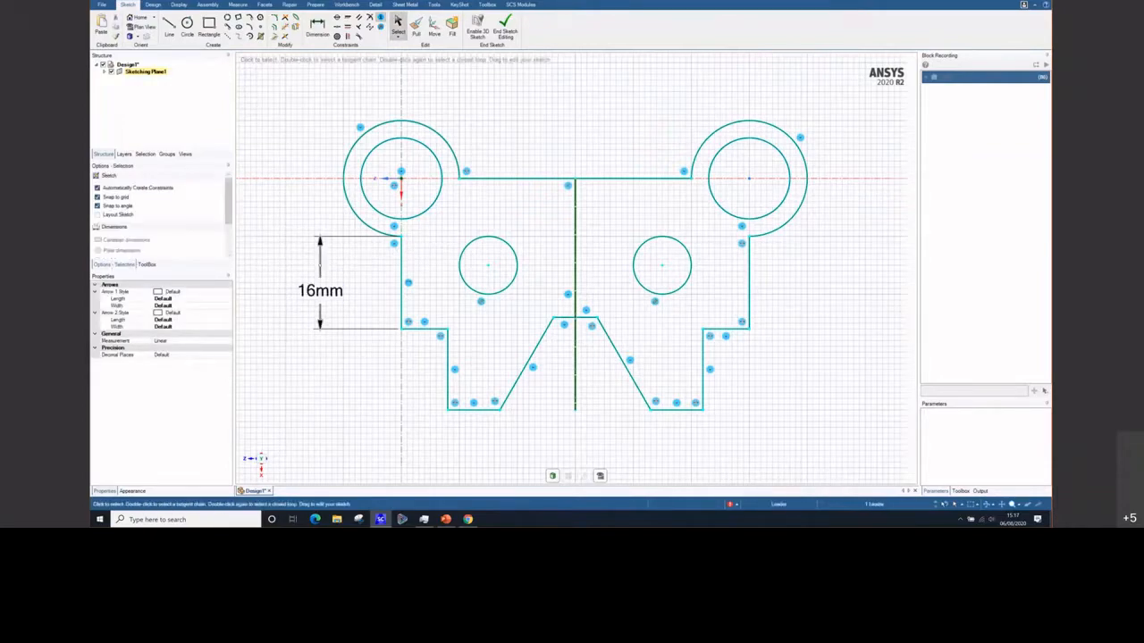
key(Delete)
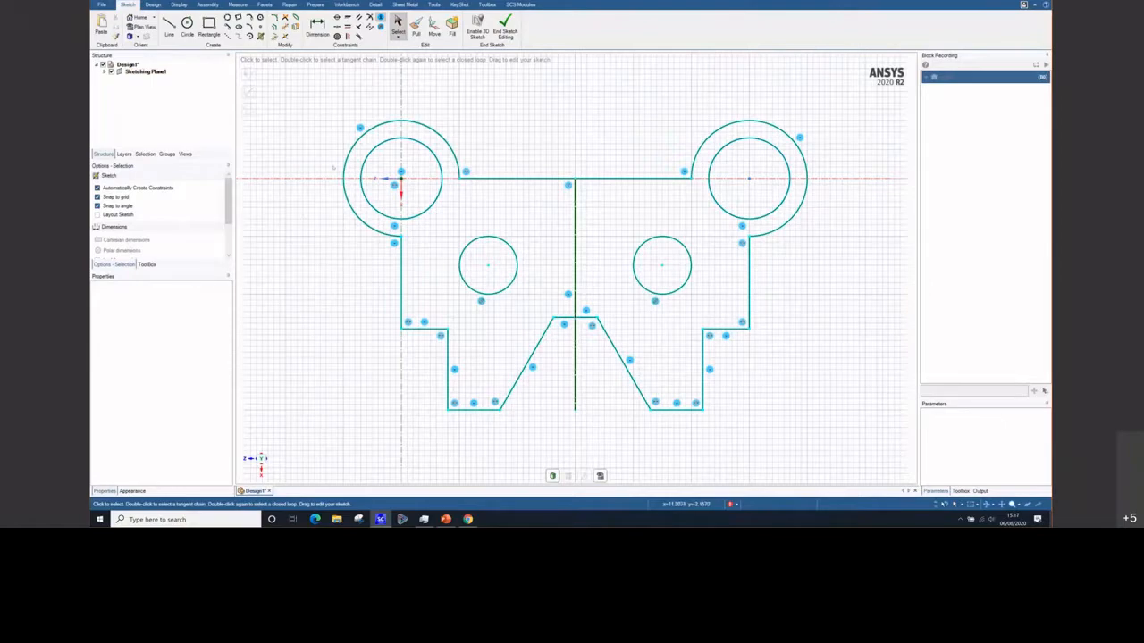
Dimension the profile's overall height from the lower edge to the top of the upper-left arc
click(317, 28)
click(471, 410)
click(392, 121)
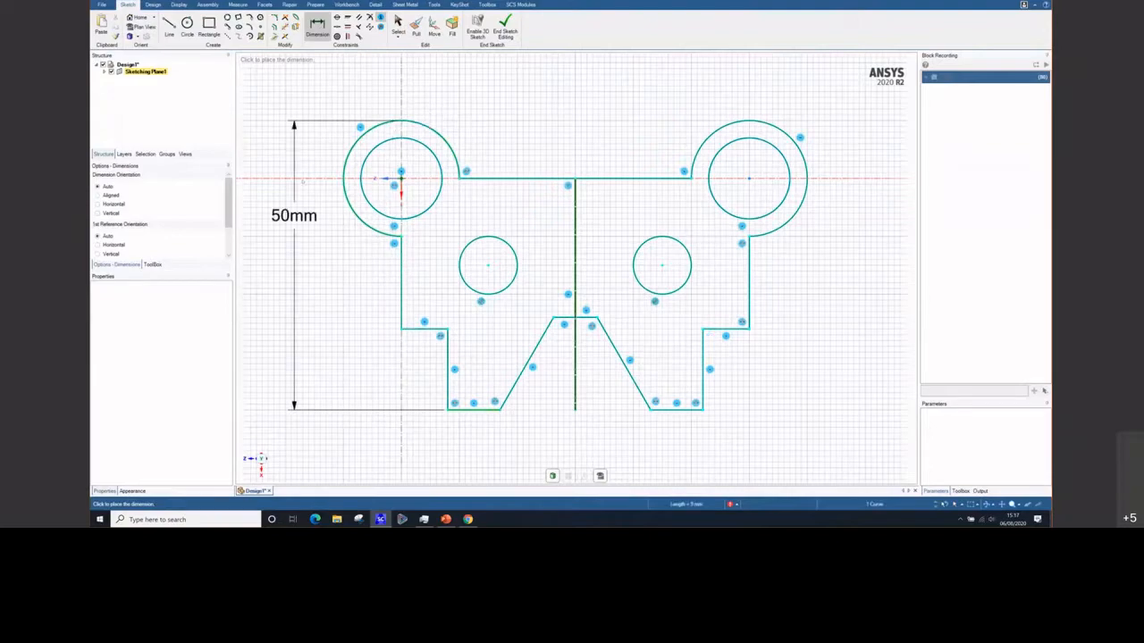
click(267, 266)
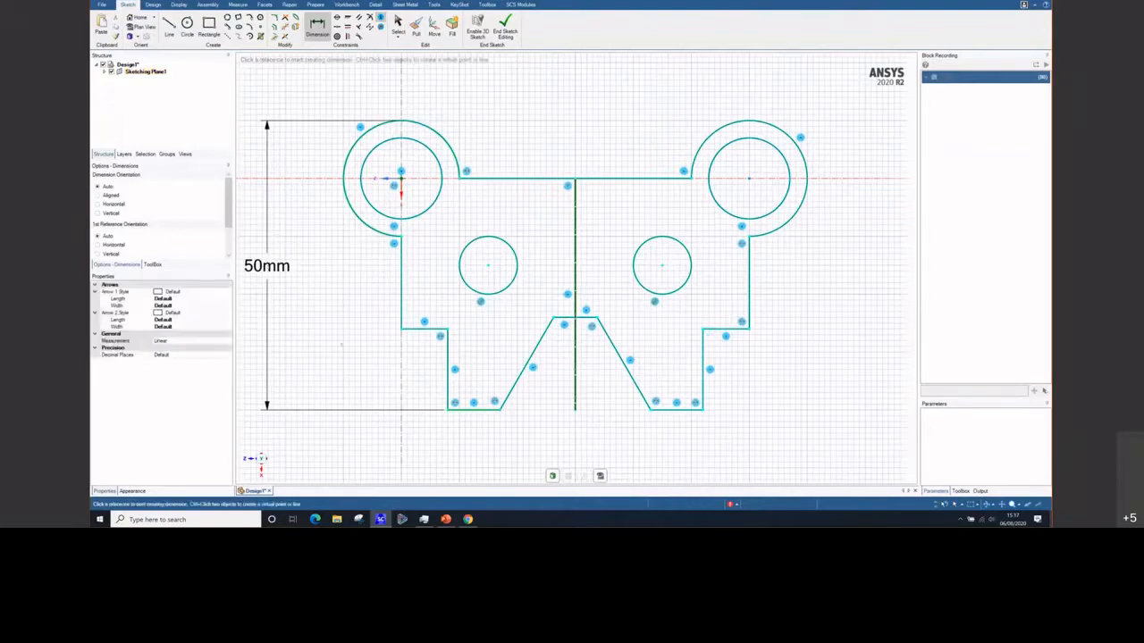
Dimension the upper-left outer arc's radius and the gap between that arc and the inner circle
click(432, 131)
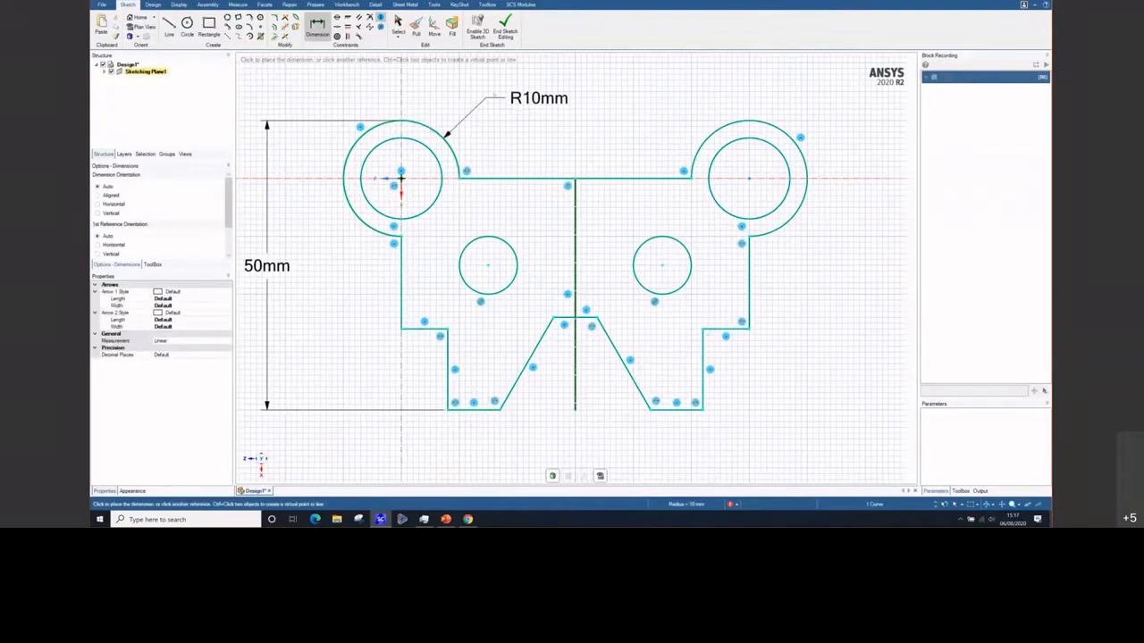
click(542, 85)
click(401, 178)
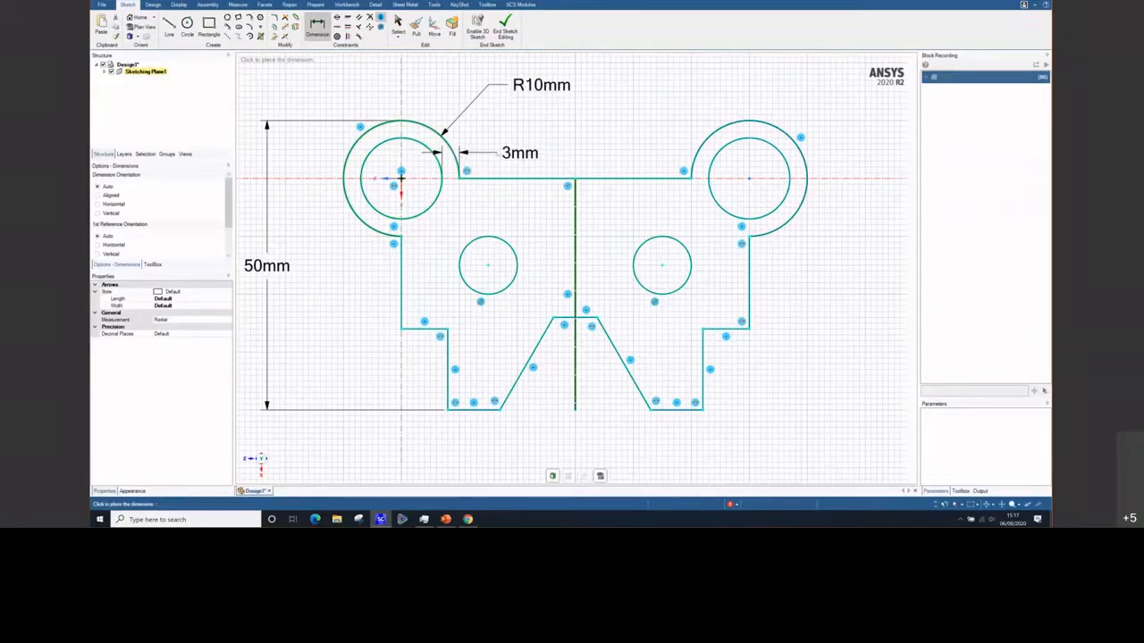
click(520, 152)
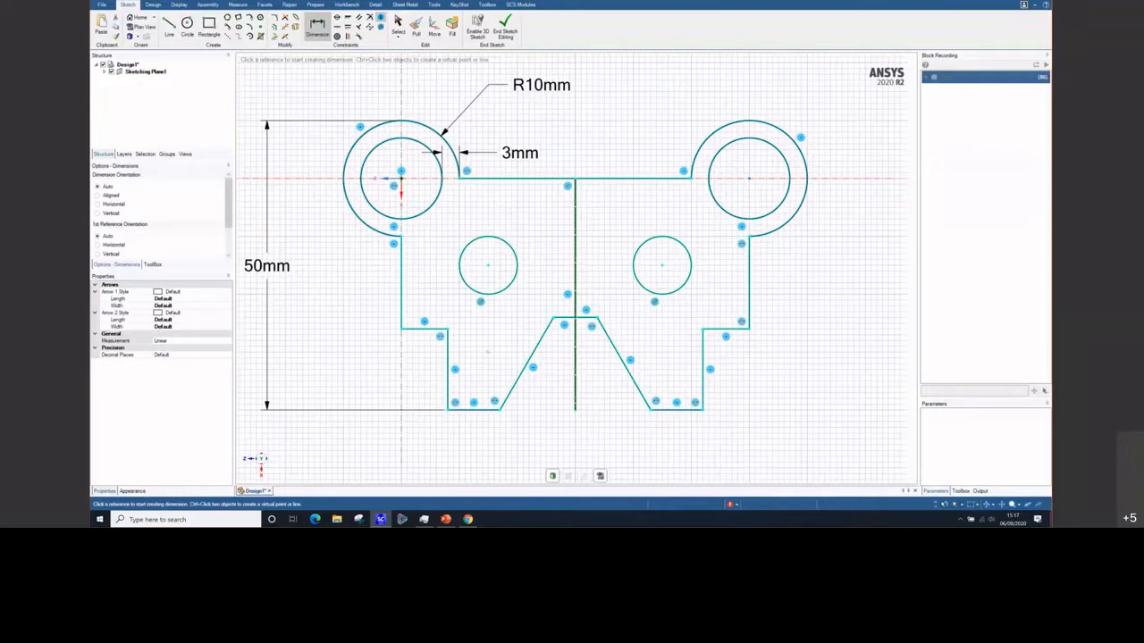
Dimension the height of the vertical edge of the lower-left corner notch
click(447, 357)
click(332, 369)
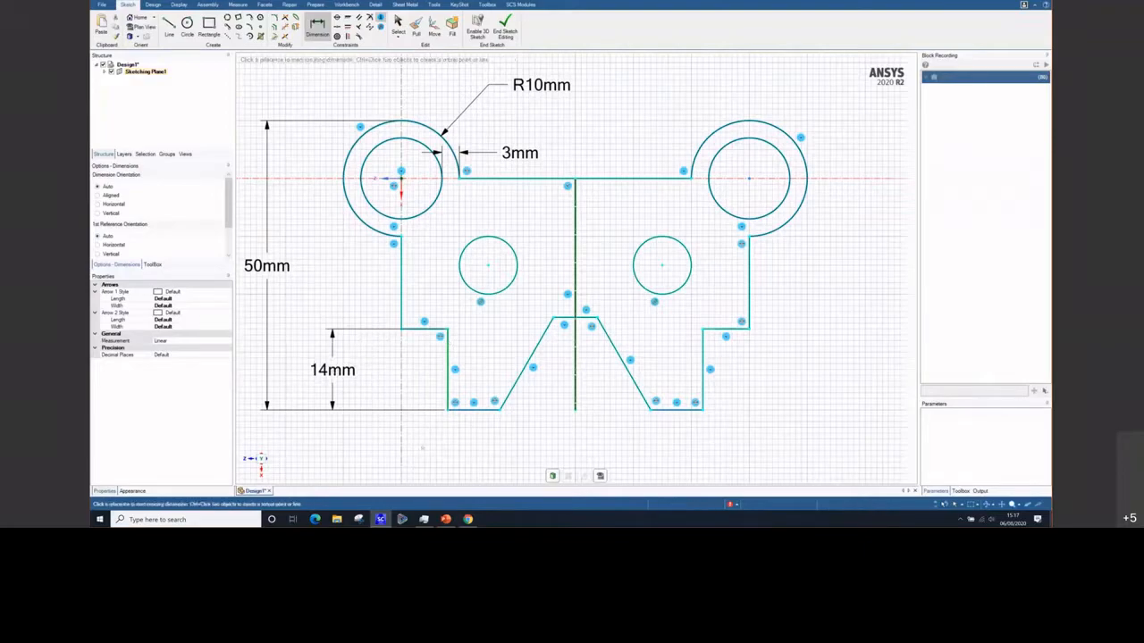
Dimension the width of the lower-left corner notch and the length of the profile's left vertical edge above it
click(429, 329)
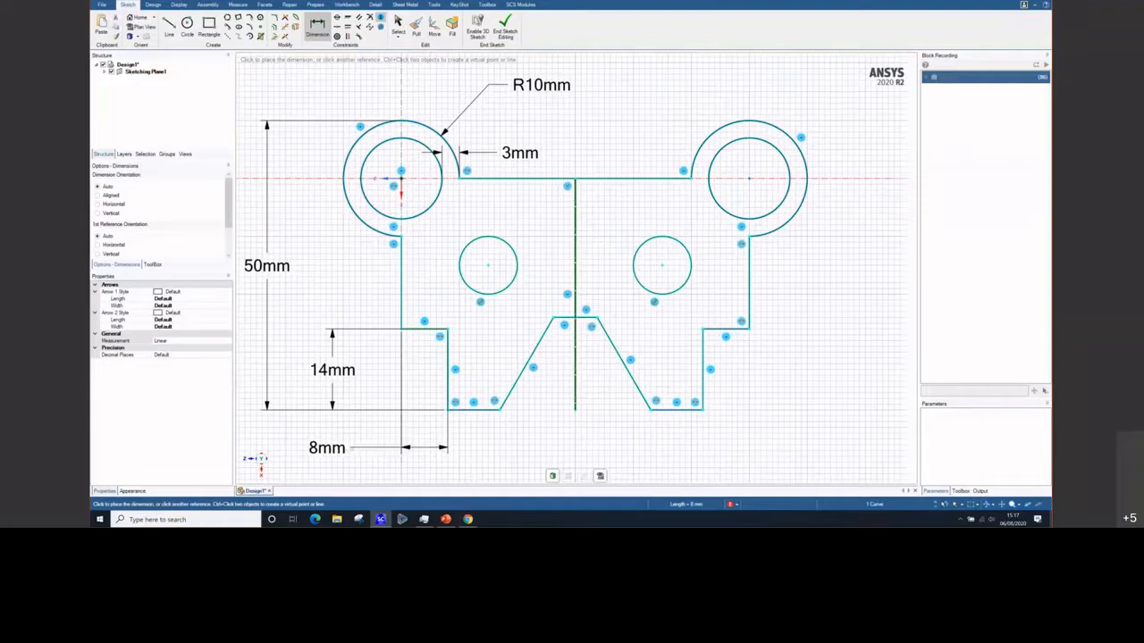
click(373, 453)
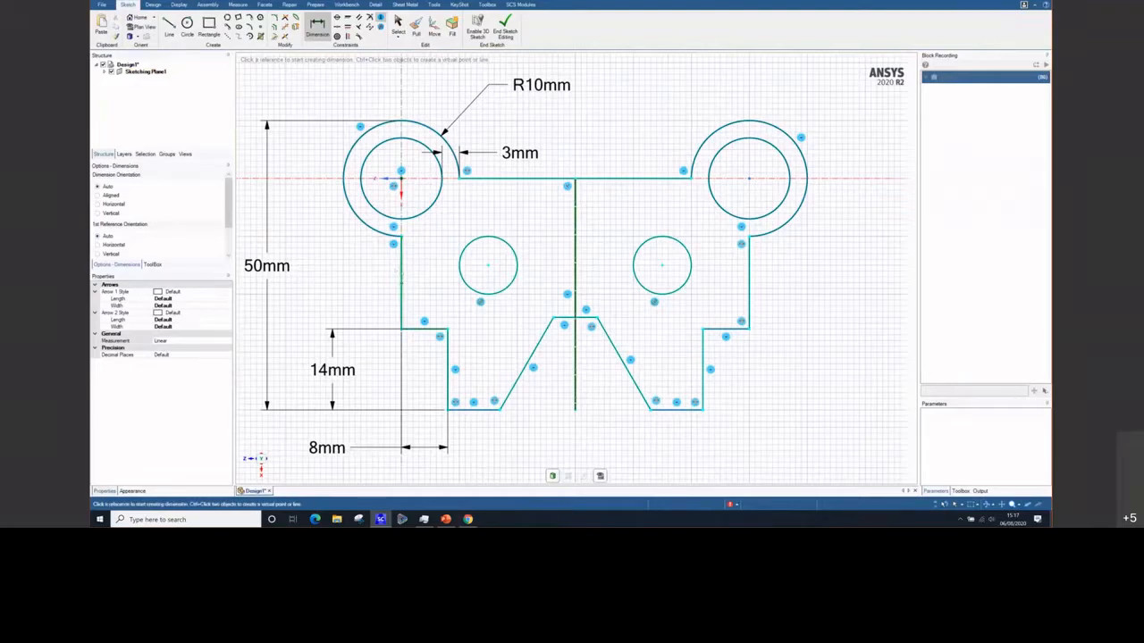
click(401, 277)
click(338, 291)
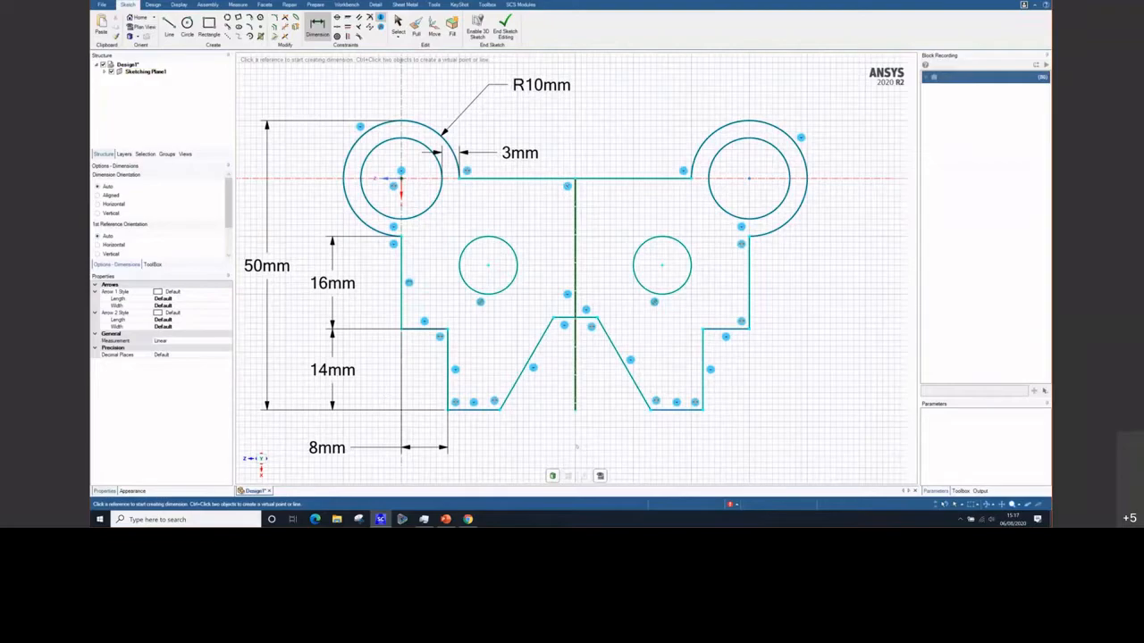
Dimension the height of the central tapered notch from the profile's lower edge to the notch's short horizontal edge
click(562, 318)
click(492, 410)
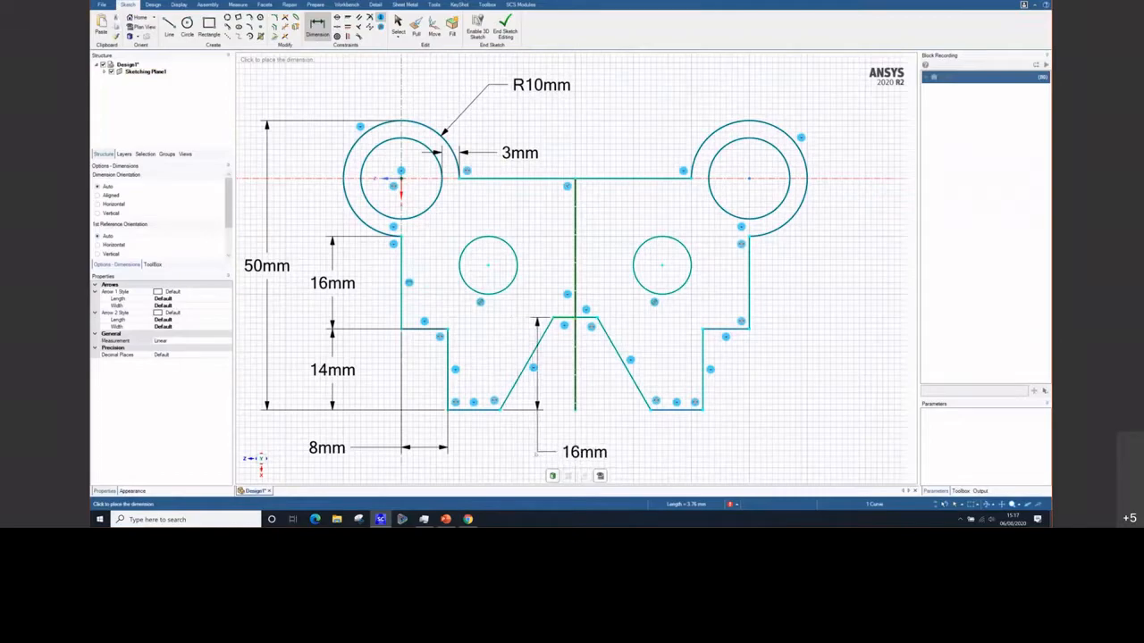
click(522, 452)
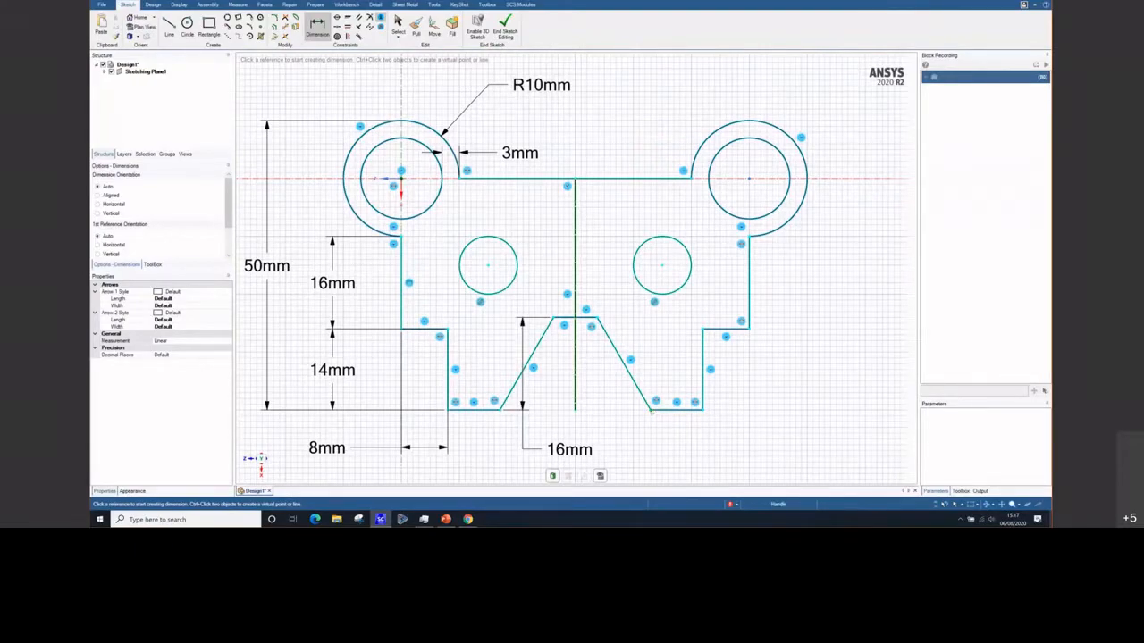
Dimension the horizontal distances from the profile's right vertical edge to the central notch's lower-right and upper-right corners
click(651, 410)
click(749, 286)
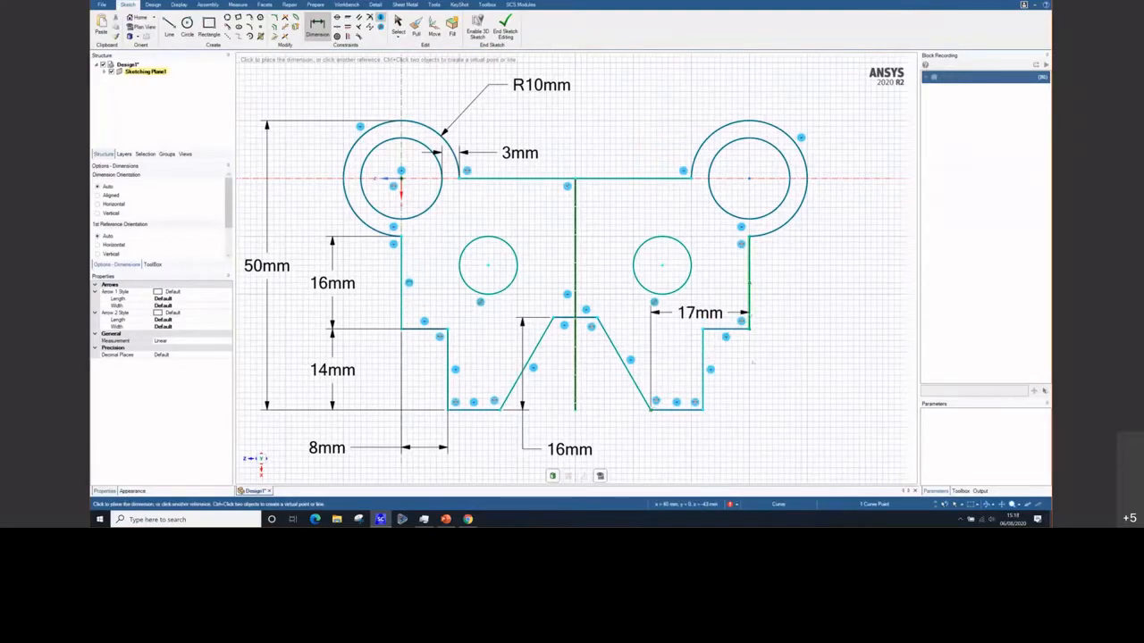
click(743, 449)
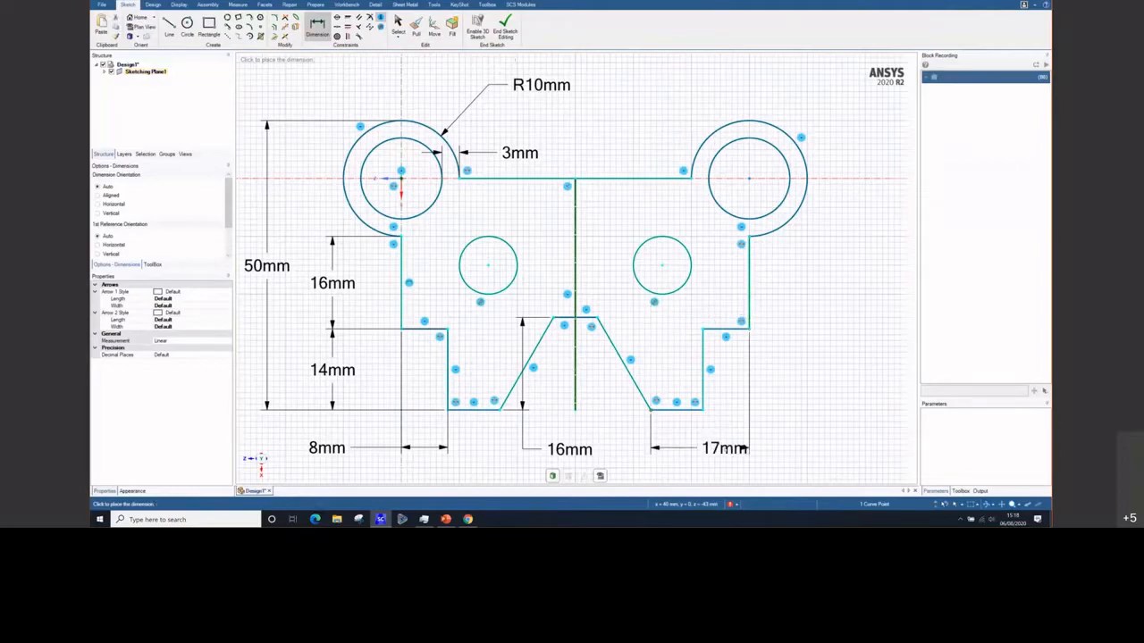
click(597, 317)
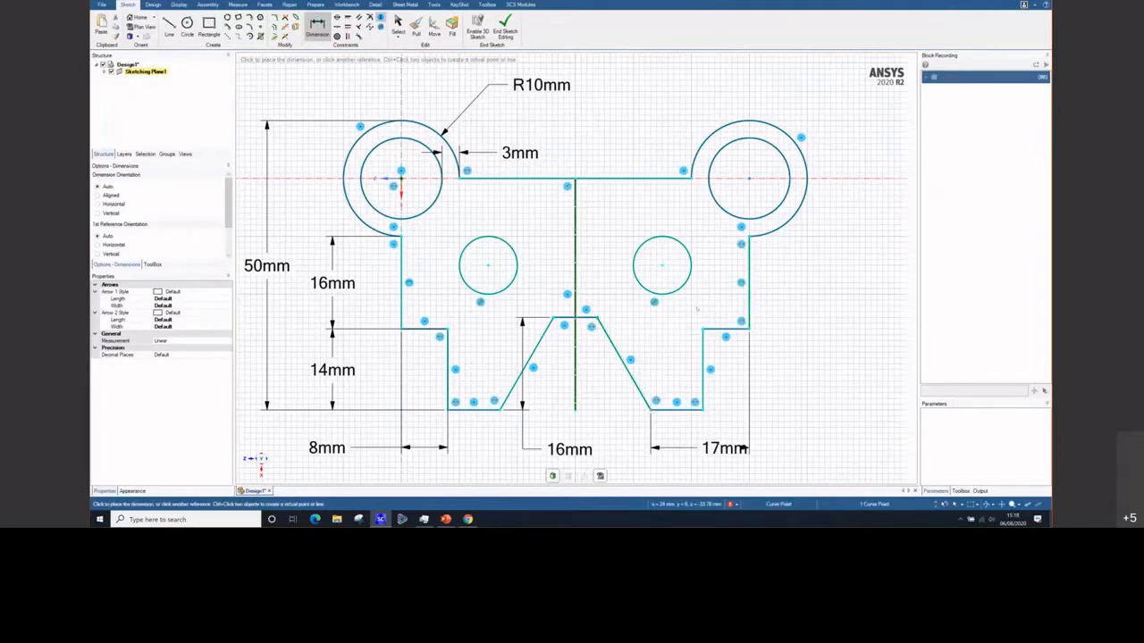
click(744, 310)
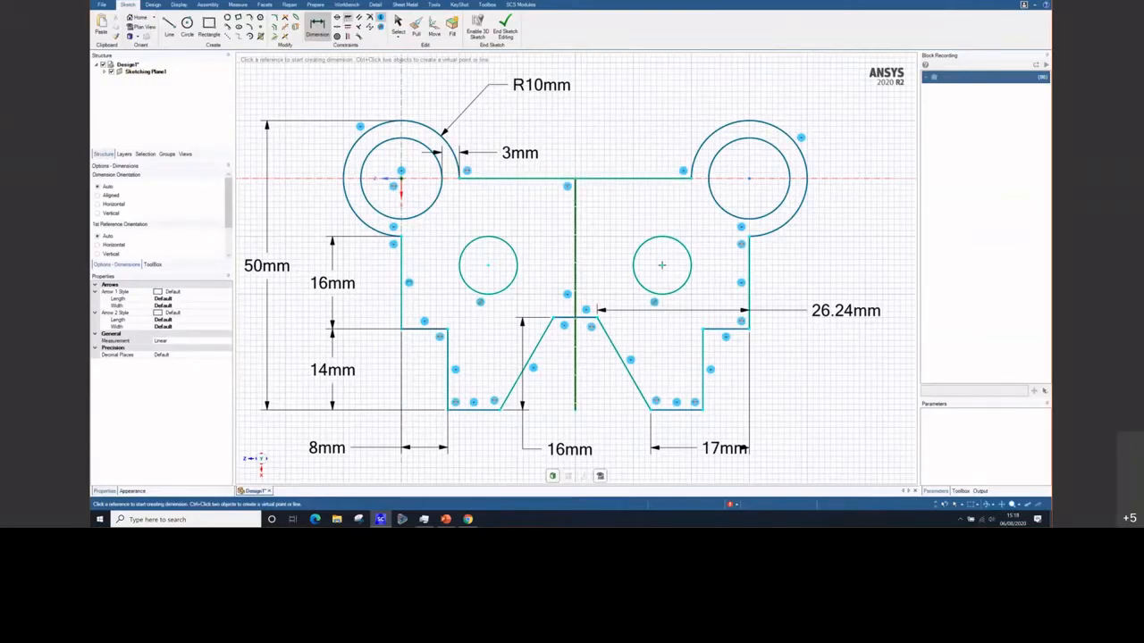
Apply a horizontal constraint to the profile's upper edge between the two corner arcs
click(347, 18)
click(534, 179)
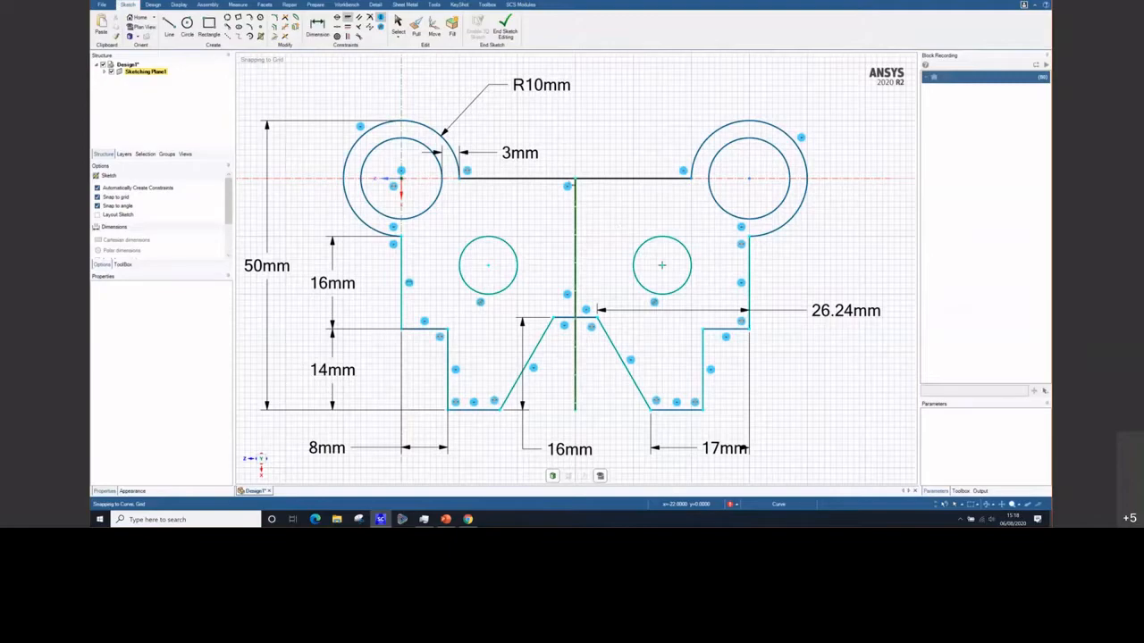
key(s)
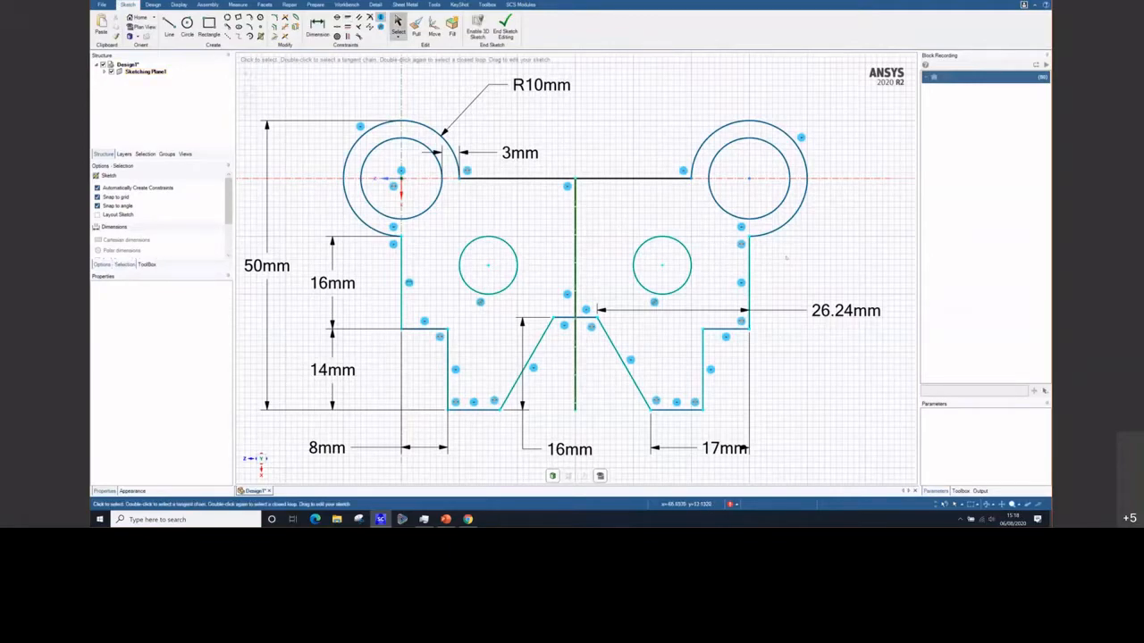
Dimension the vertical distance from the small left hole's centre to the profile's upper edge
click(488, 264)
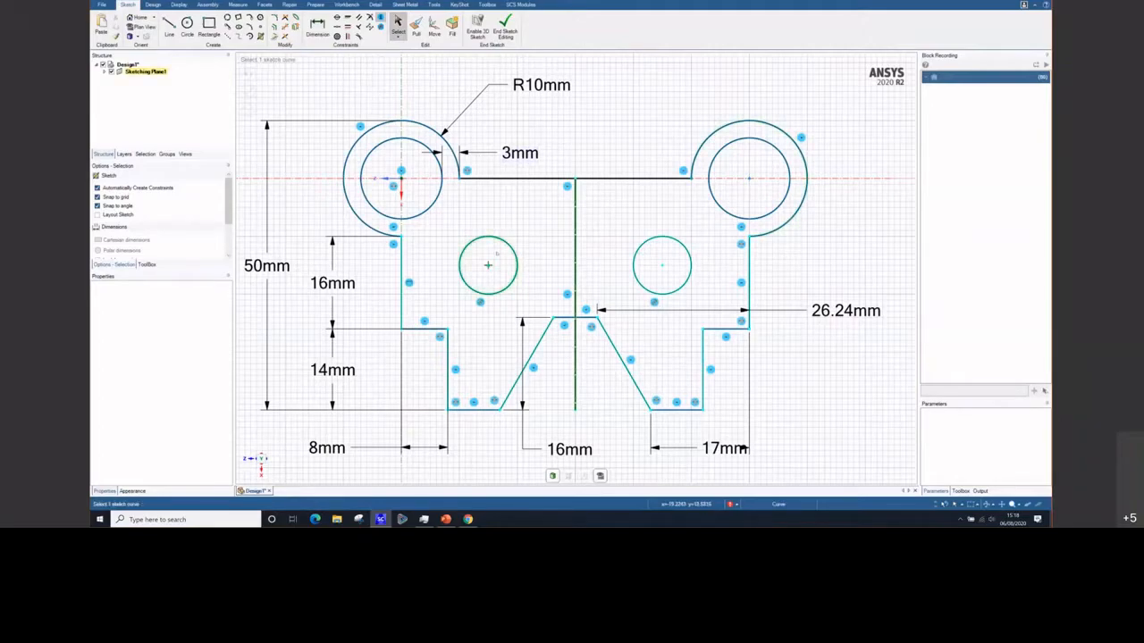
click(317, 28)
click(488, 265)
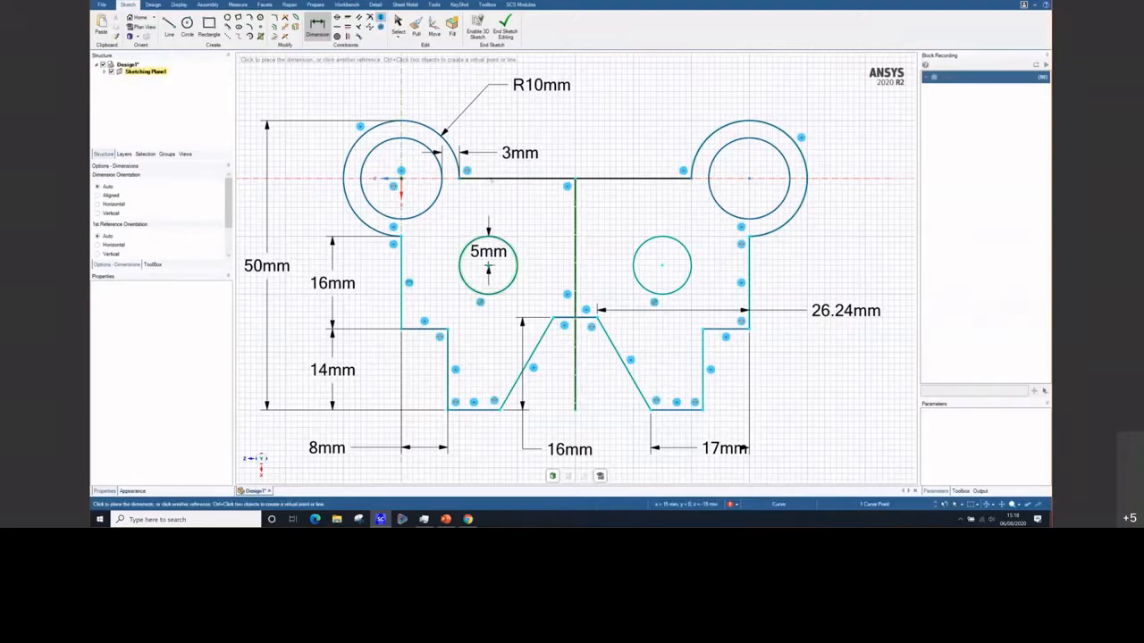
click(496, 179)
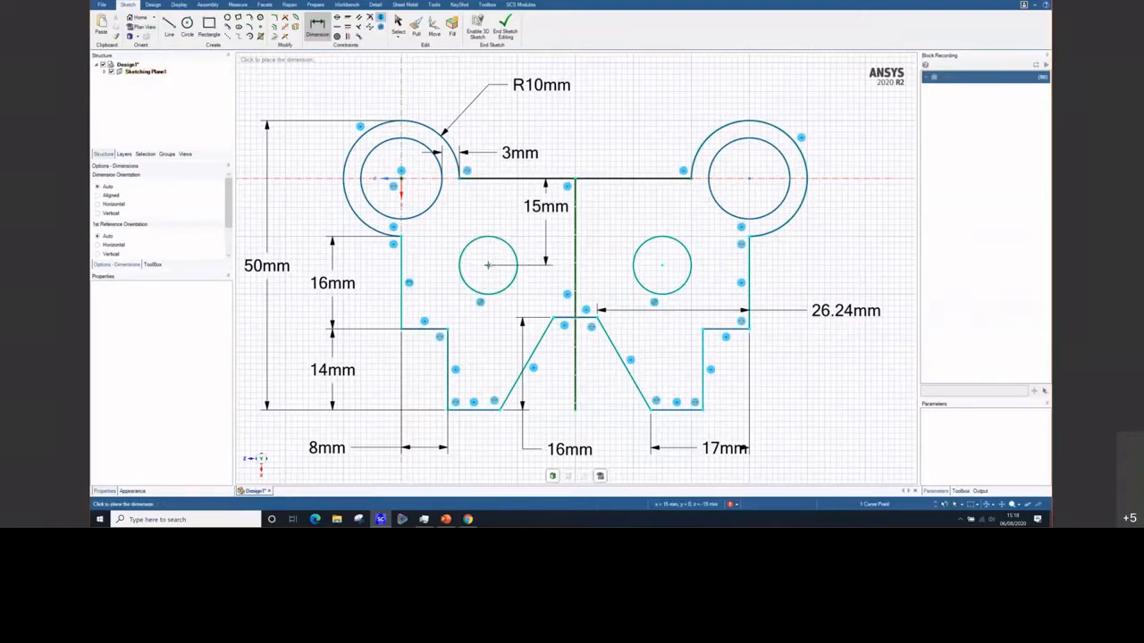
click(488, 265)
Dimension the small left hole's diameter and the horizontal distance from its centre to the left edge
click(489, 266)
click(403, 269)
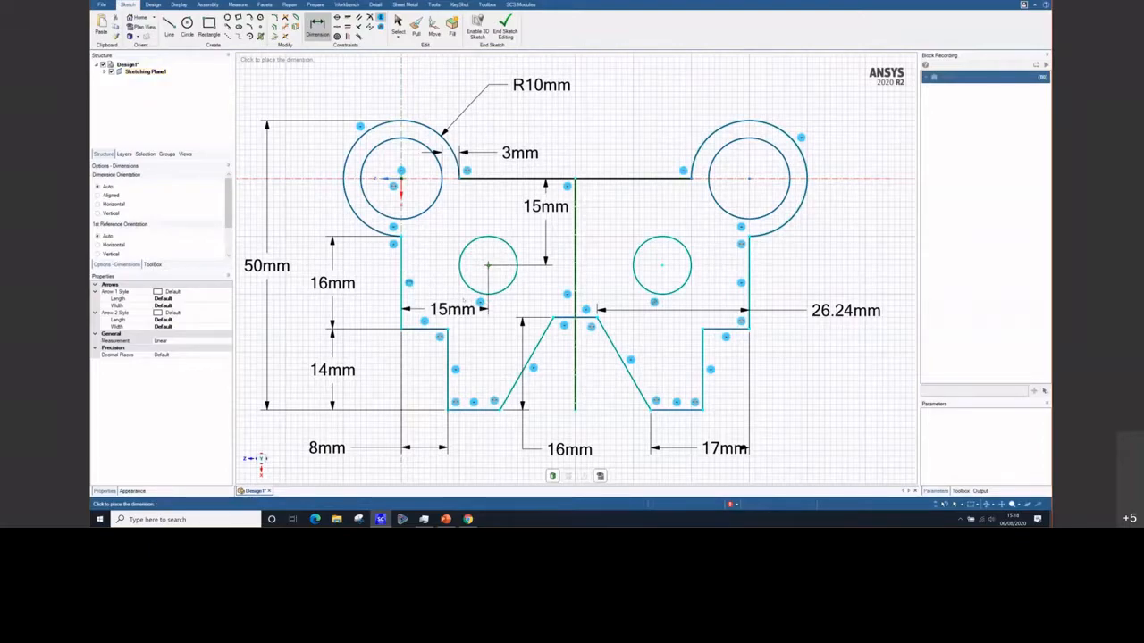
click(454, 310)
click(482, 237)
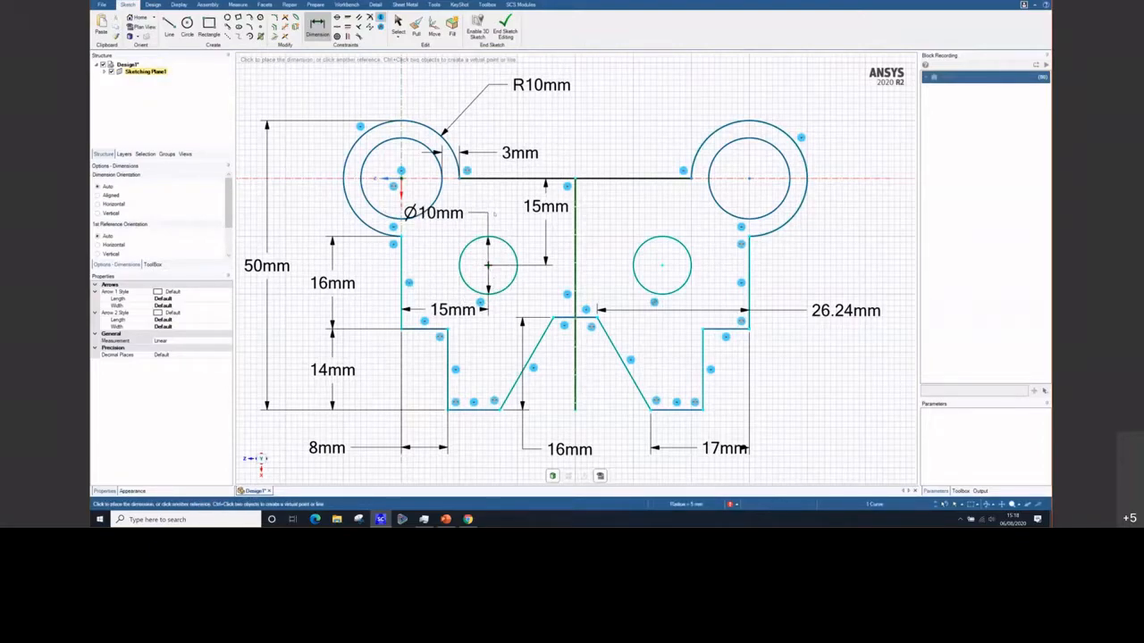
click(429, 213)
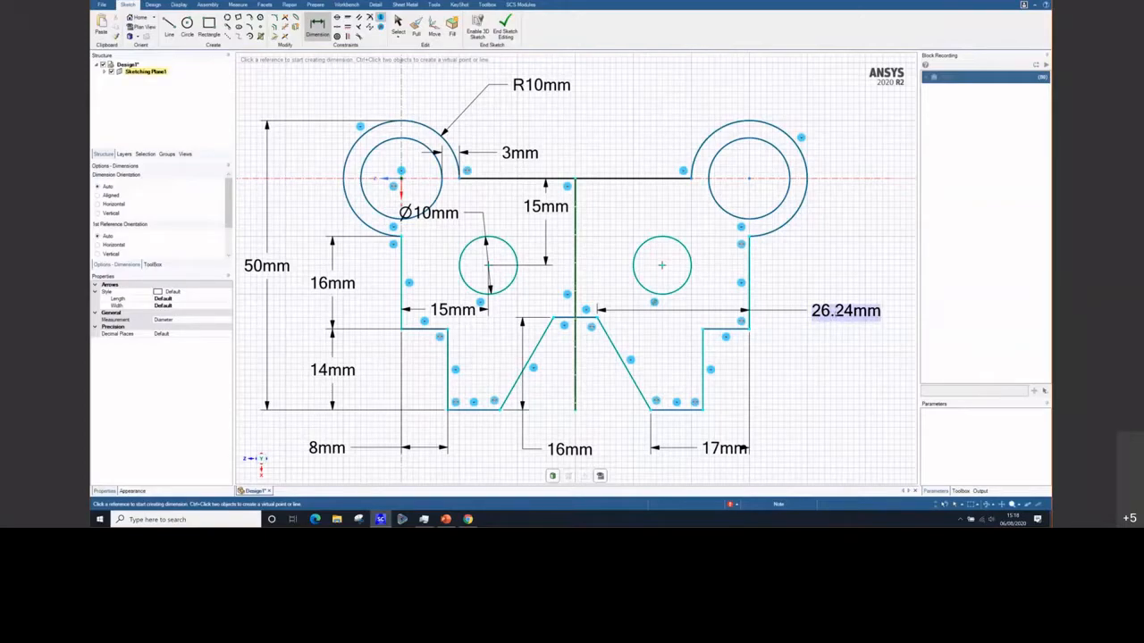
Set the distance from the central notch's upper-right corner to the right edge to 25 mm and finish the sketch
click(846, 310)
text(25)
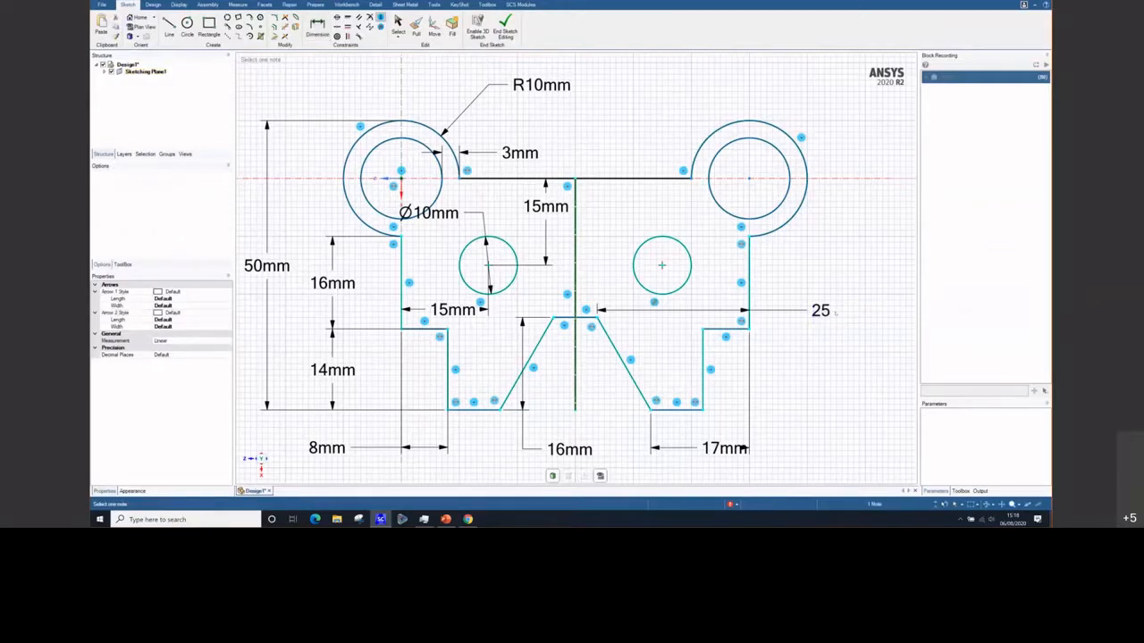
key(Return)
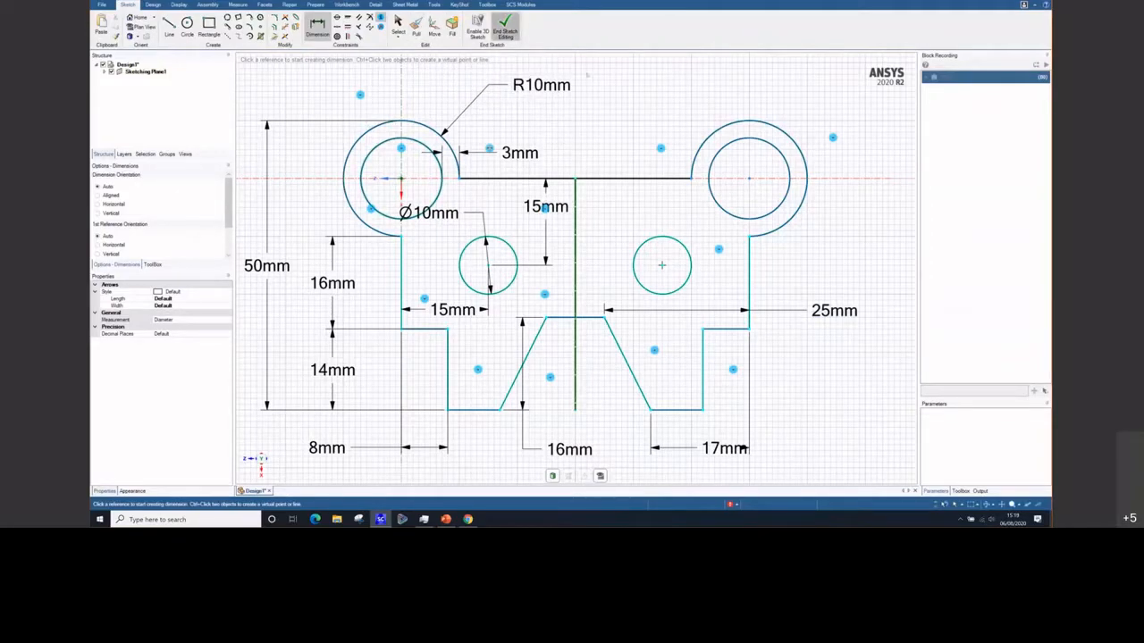
key(p)
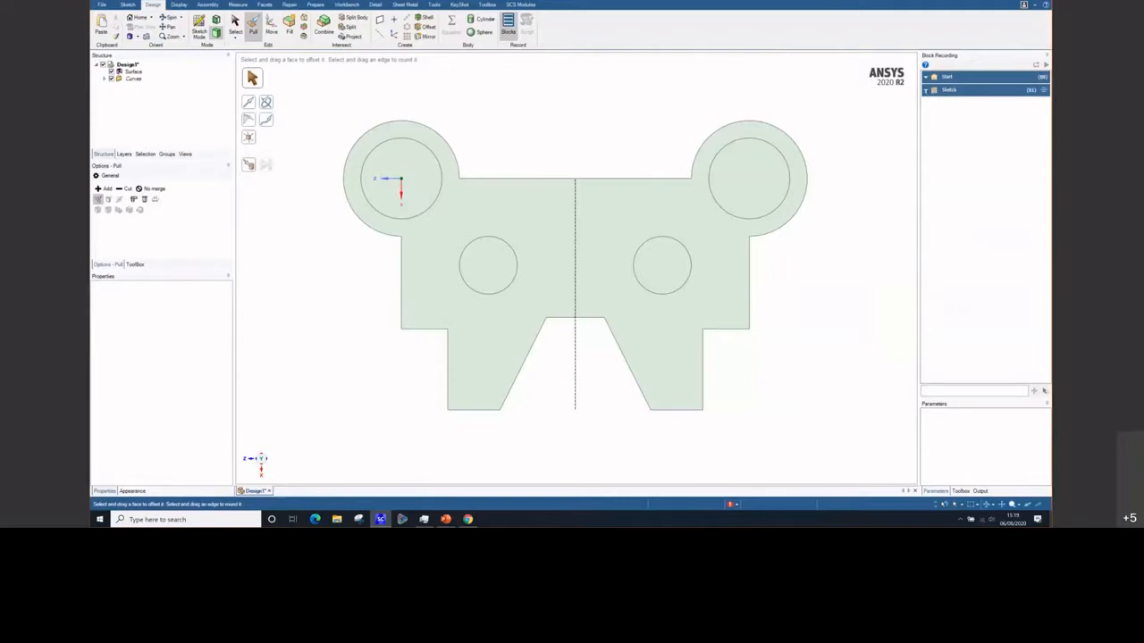
Review the recorded Sketch block's dimensions and reopen its sketch for inspection, leaving it unchanged and collapsing the block
click(925, 90)
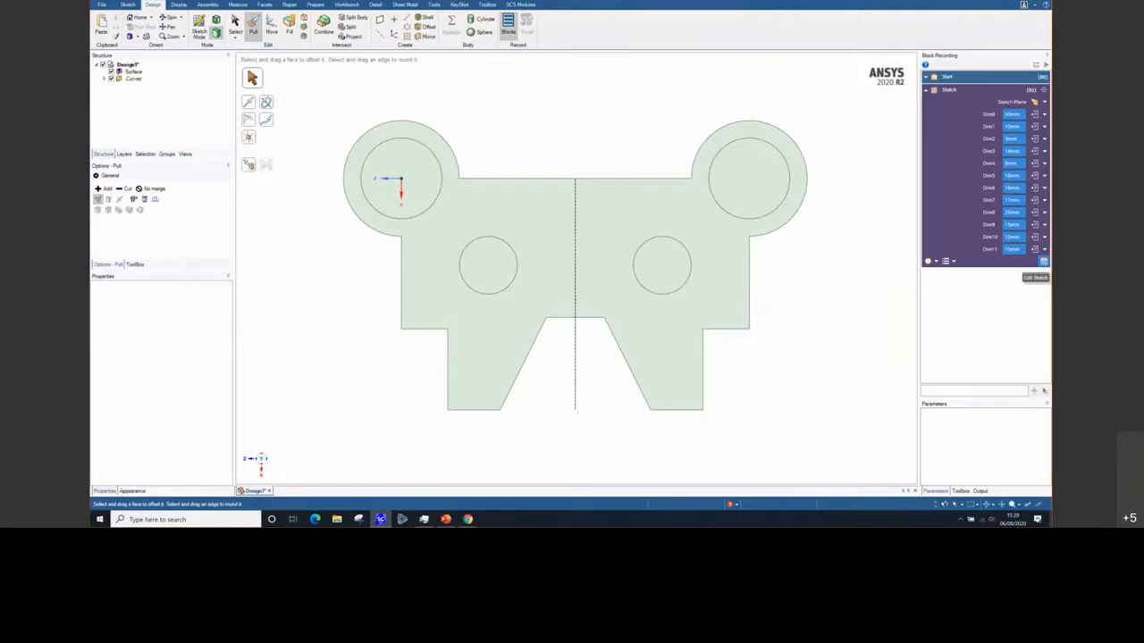
click(1042, 261)
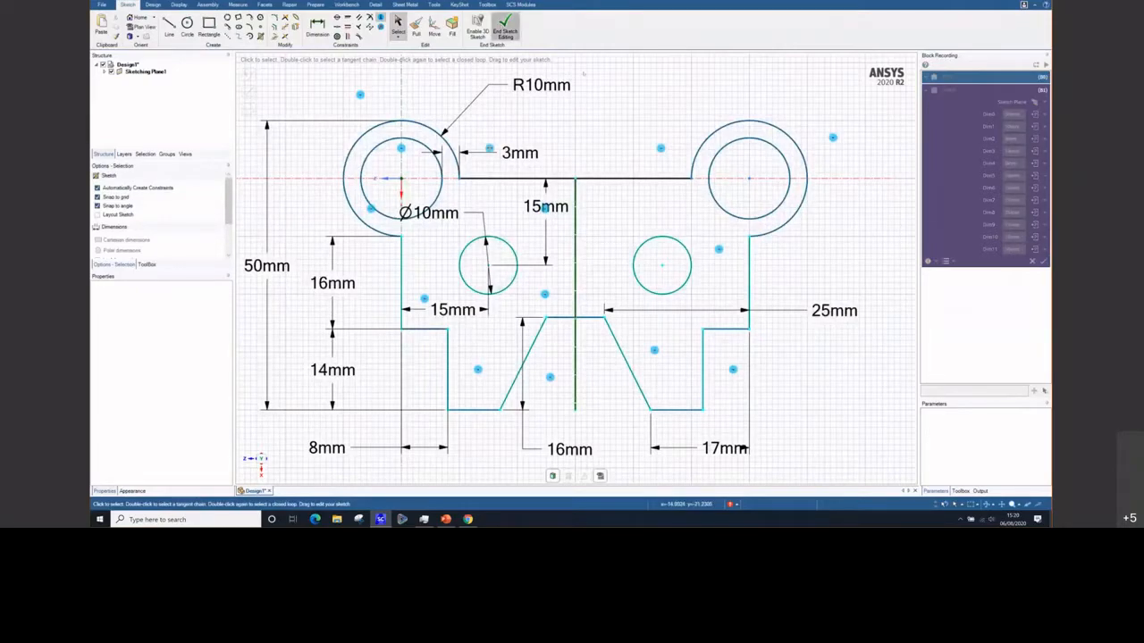
key(p)
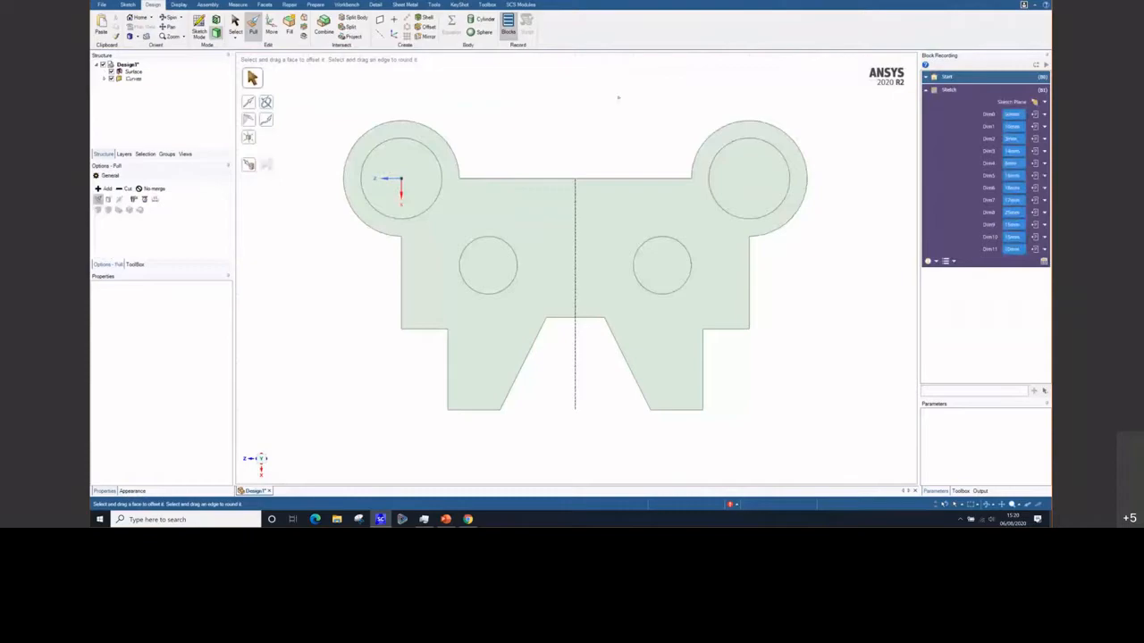
middle_drag(577, 136, 580, 92)
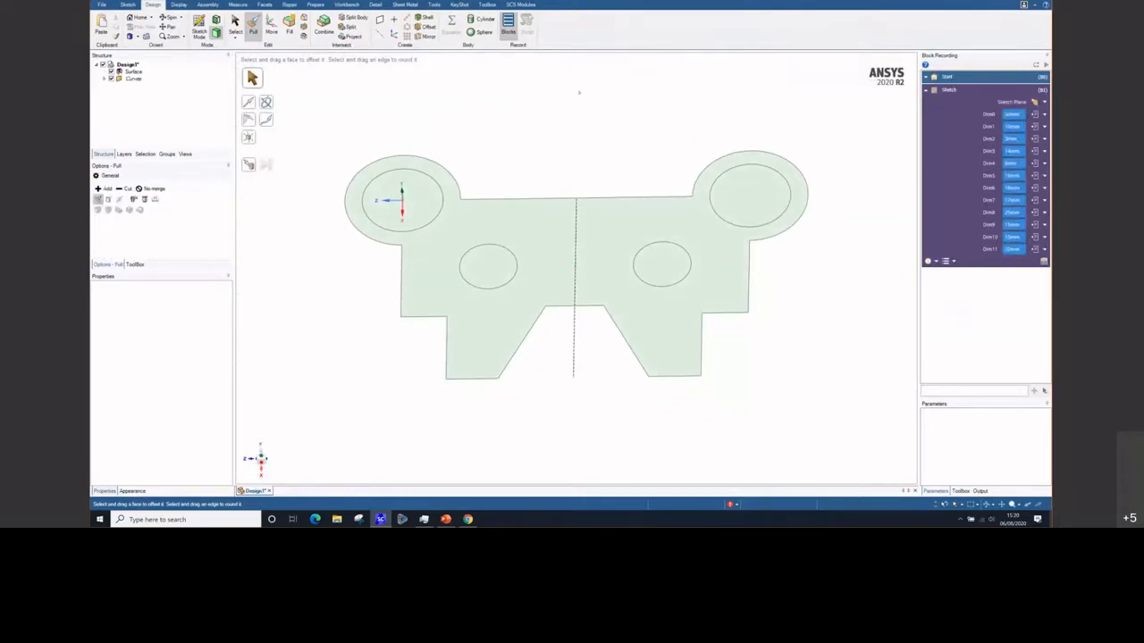
click(927, 91)
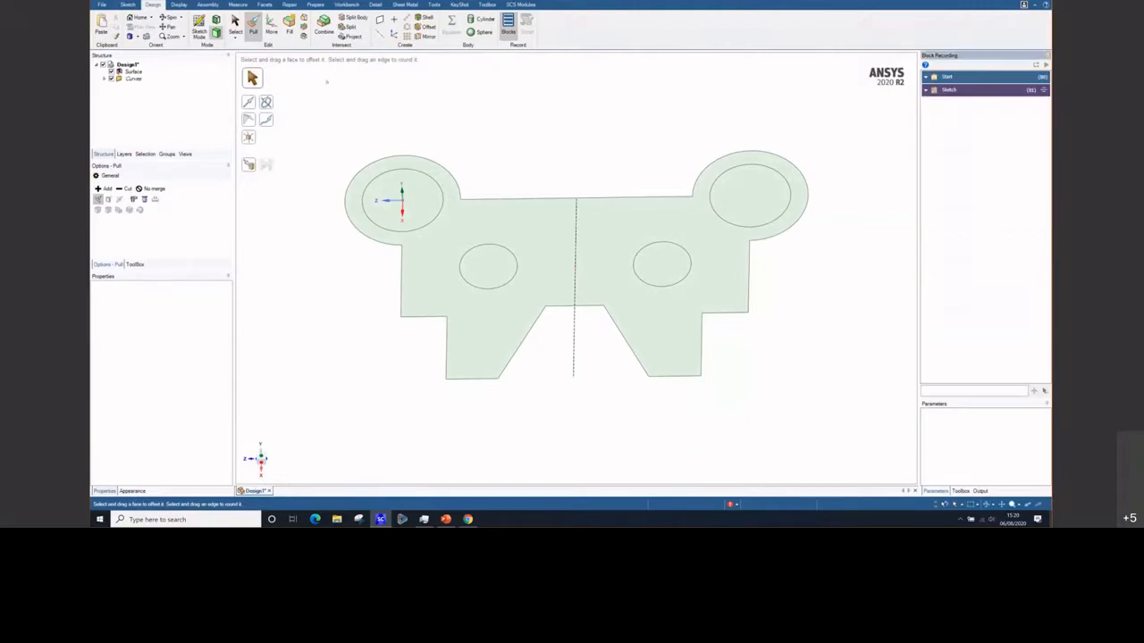
Extrude the profile face upward into a solid, leaving the corner circles and small holes open
click(535, 239)
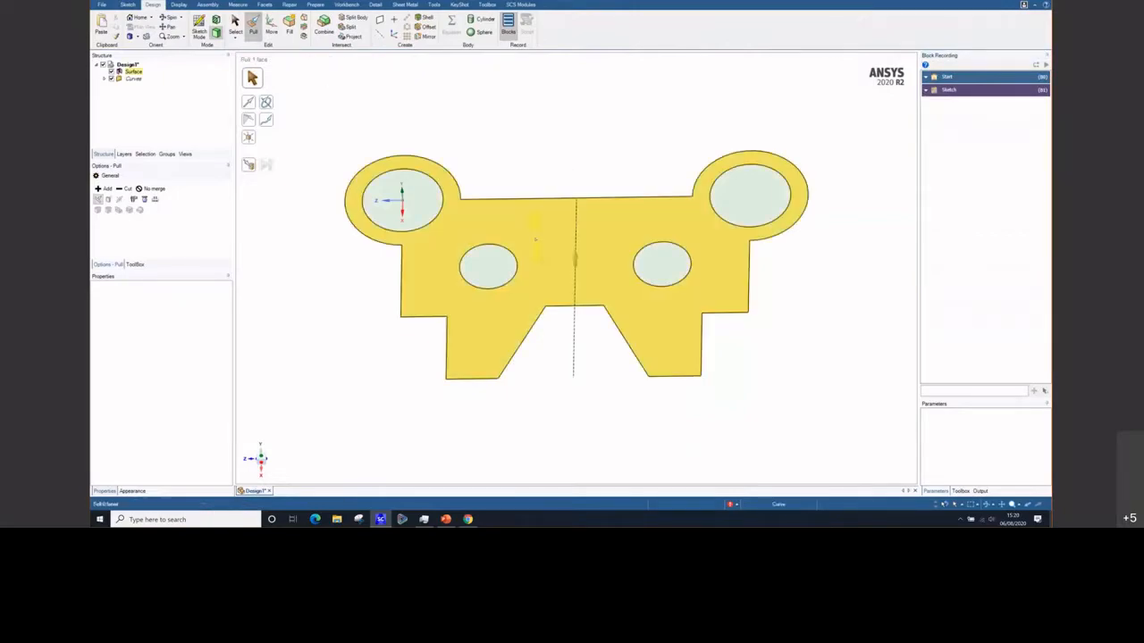
drag(540, 231, 537, 180)
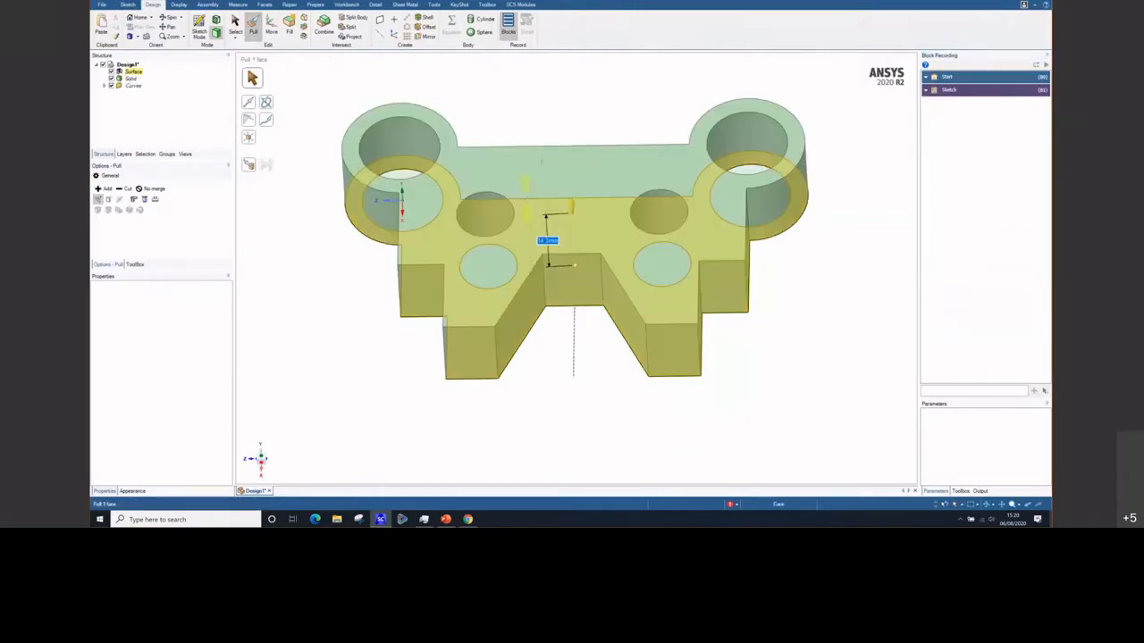
click(549, 114)
middle_drag(549, 114, 539, 124)
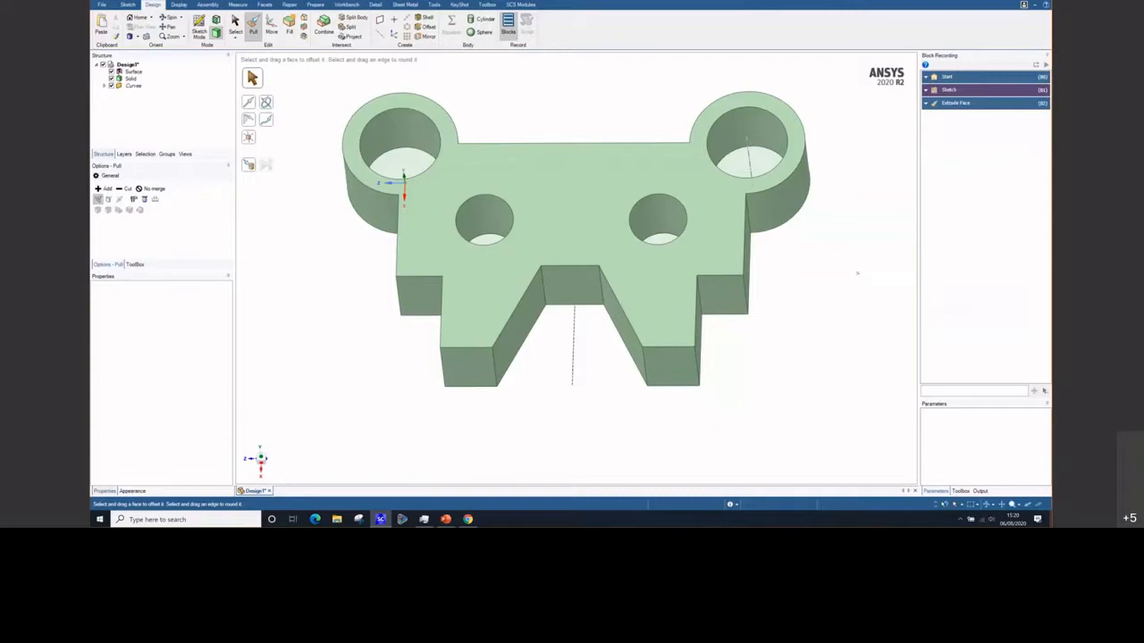
Sketch a 7.5 mm diameter circle at the centre of the central notch's flat inner face
middle_drag(806, 332, 638, 280)
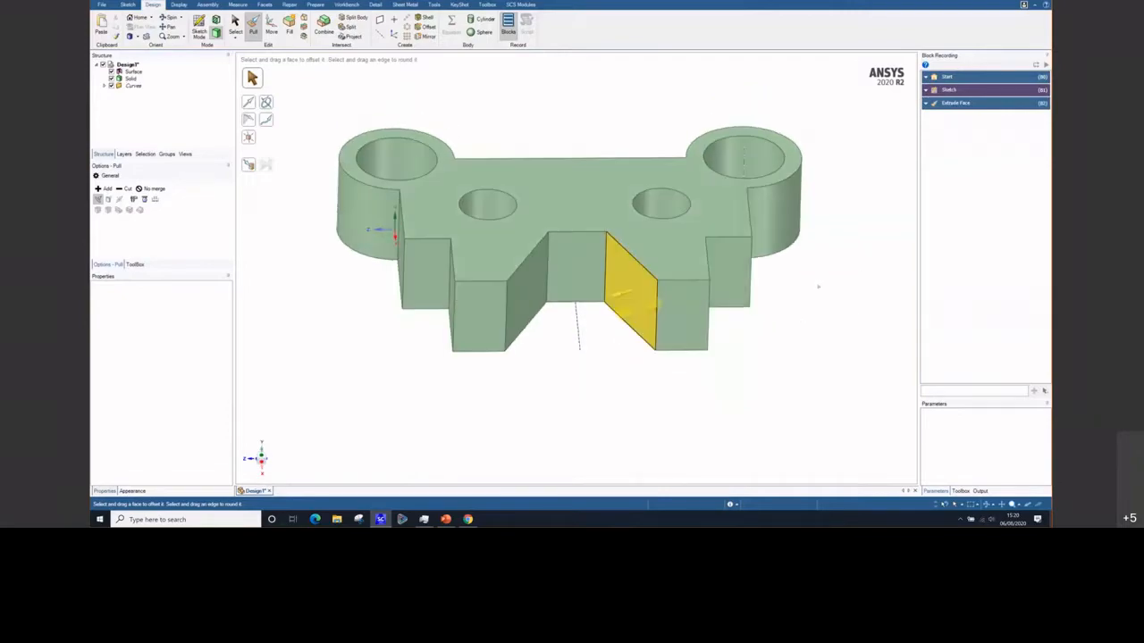
click(576, 270)
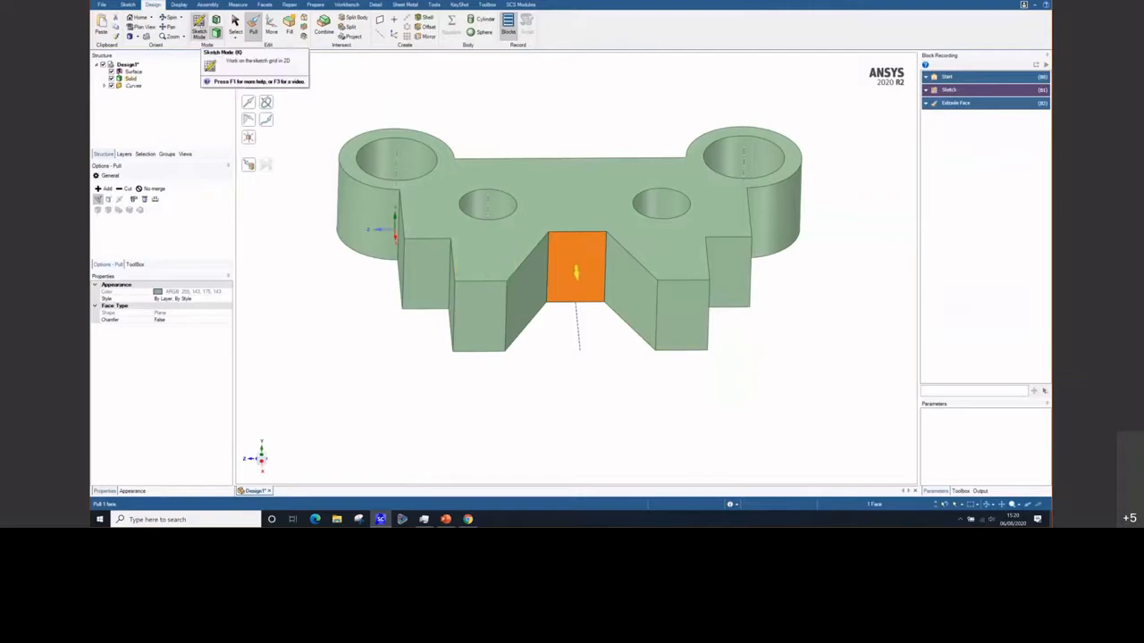
key(k)
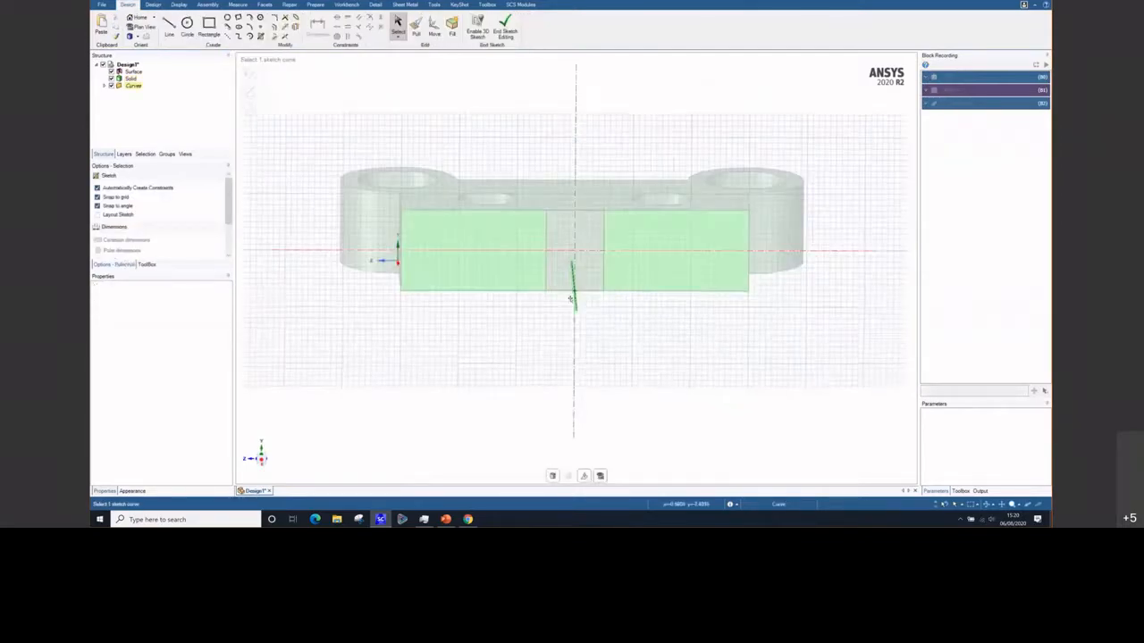
key(c)
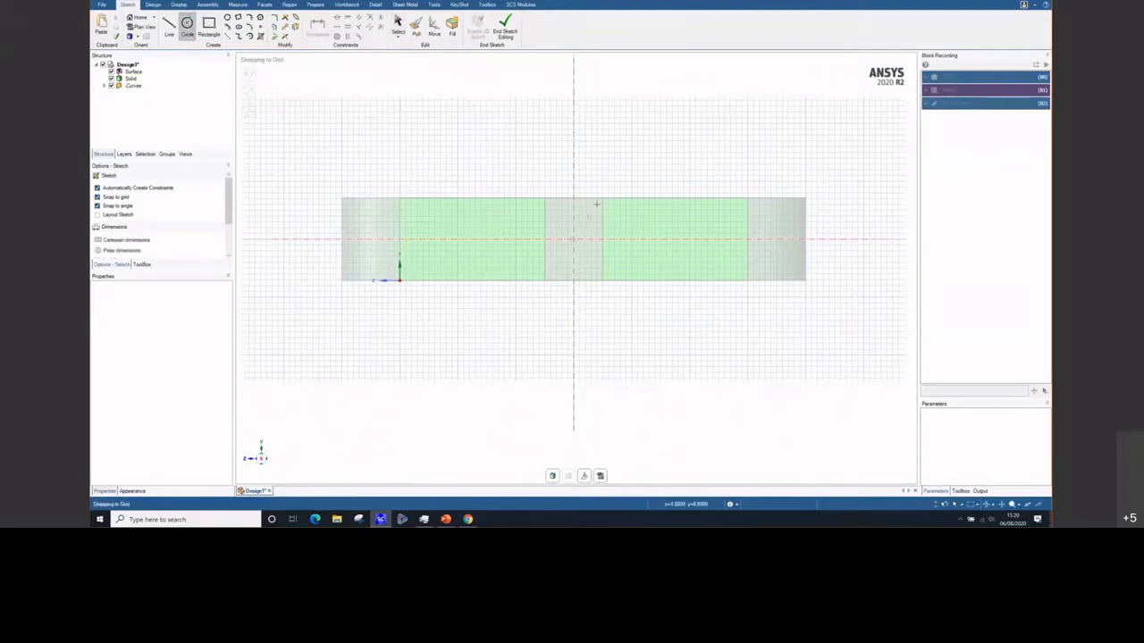
click(574, 239)
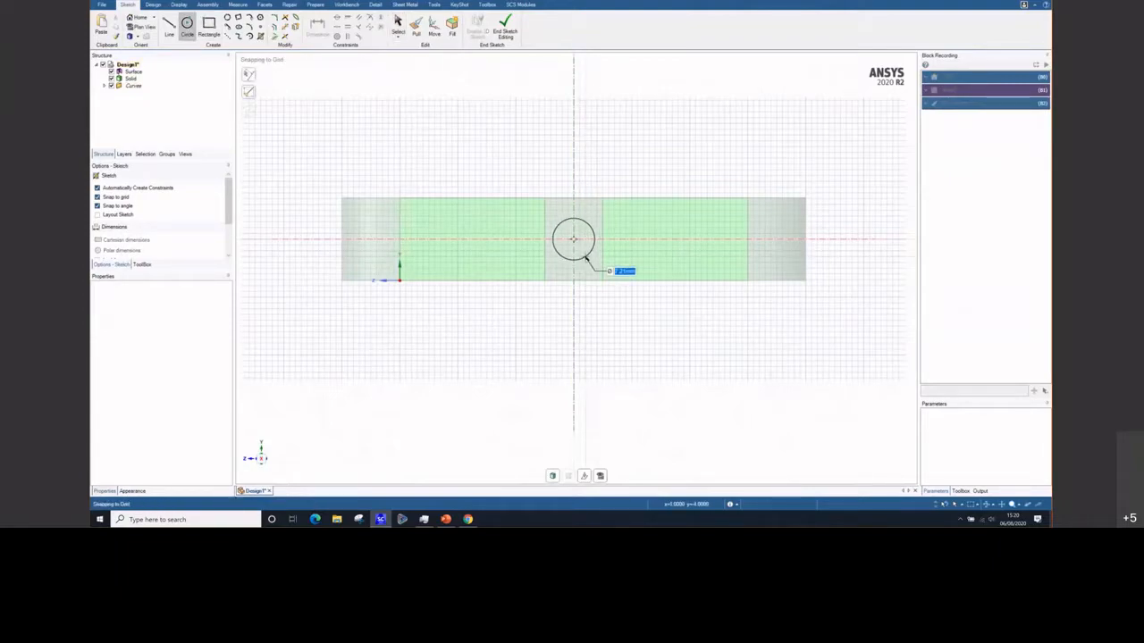
text(7)
key(Return)
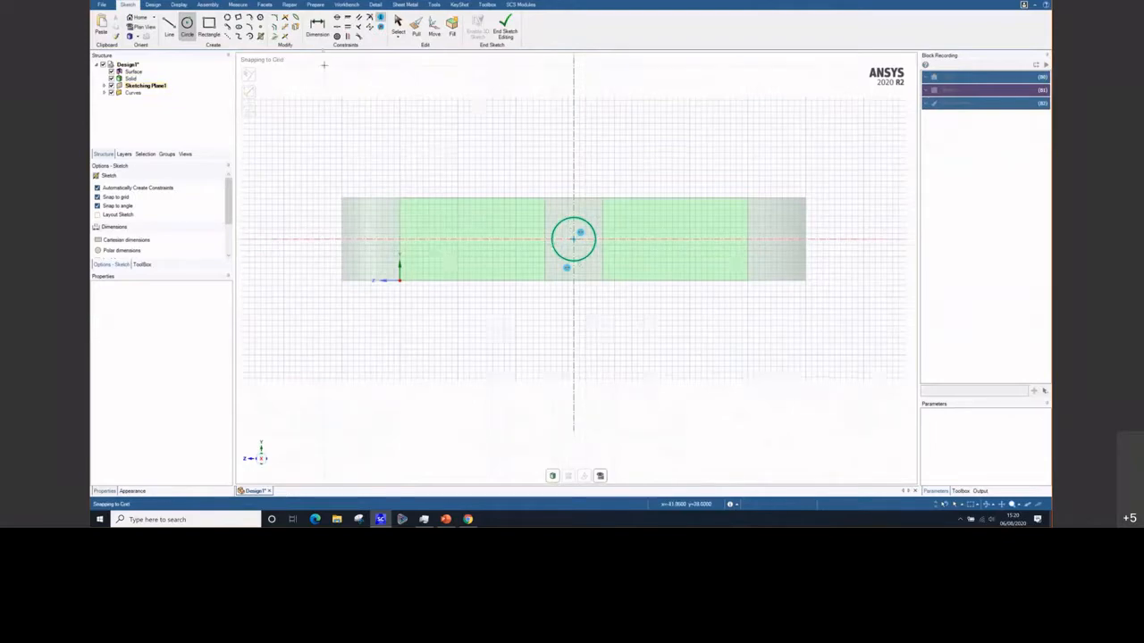
Dimension the diameter of the circle on the notch face and finish the sketch
click(317, 27)
click(560, 225)
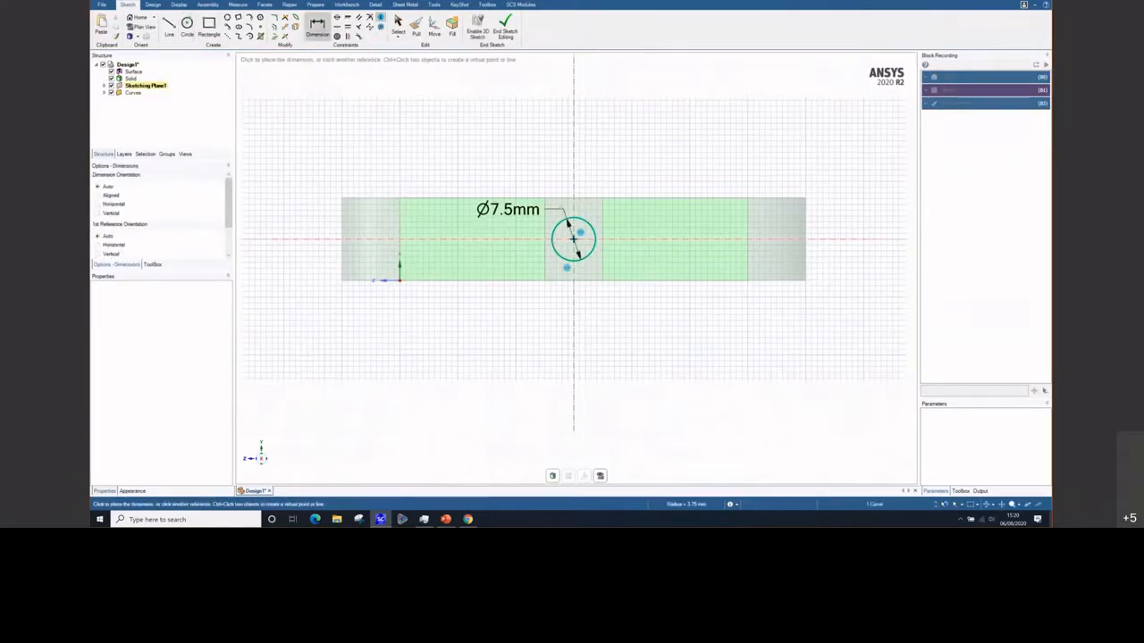
click(539, 205)
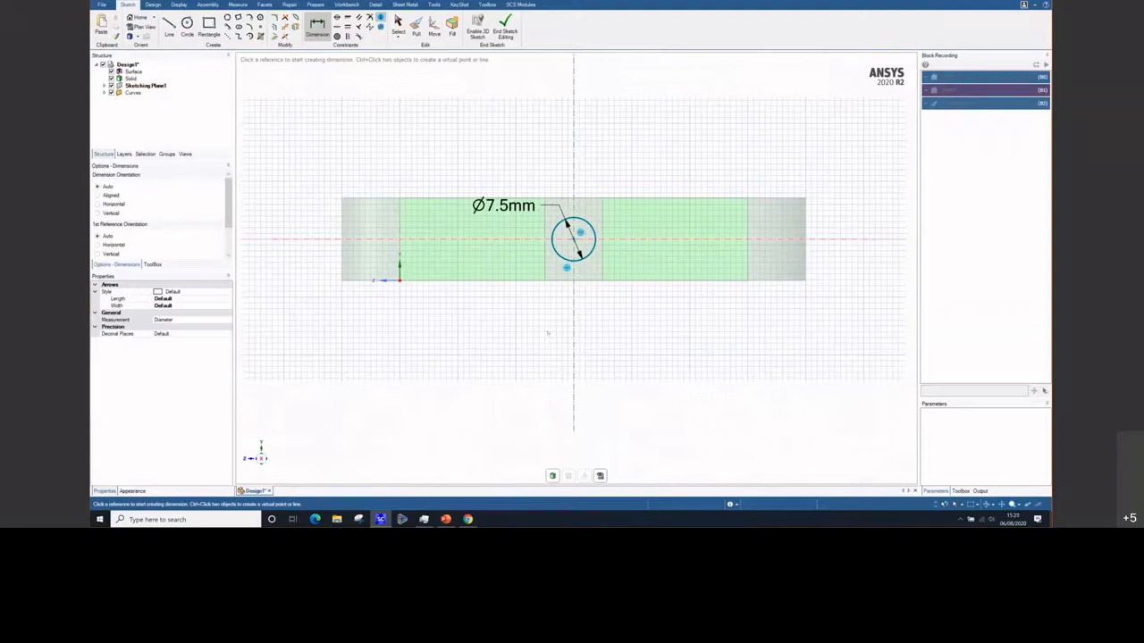
click(505, 31)
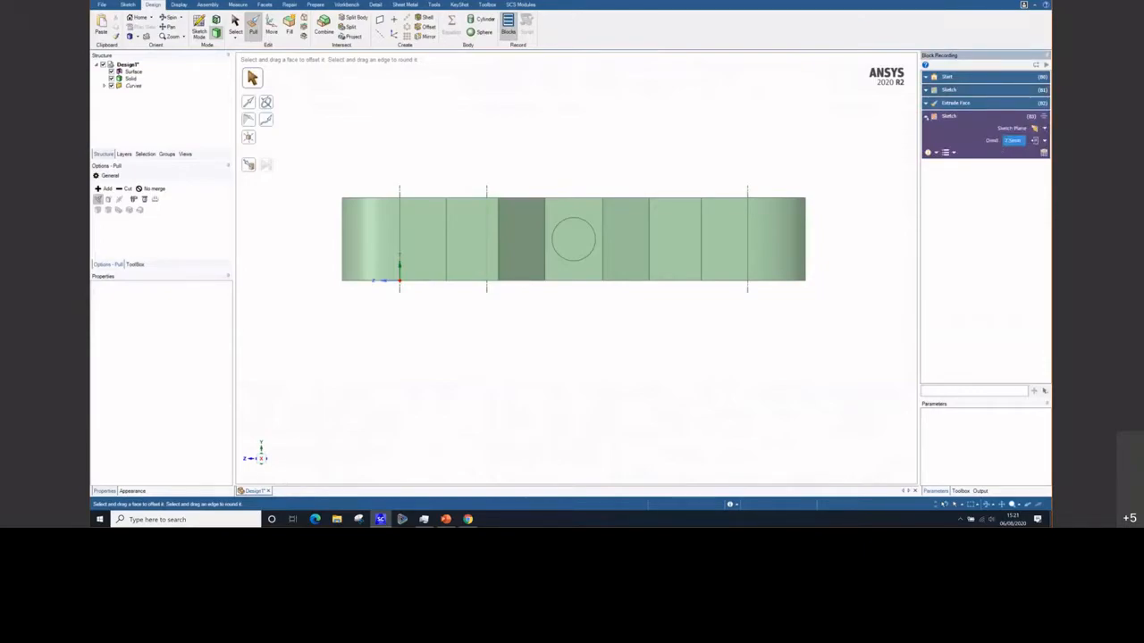
Extrude the circle on the notch face back through the bracket to cut a horizontal hole
middle_drag(635, 162, 632, 193)
drag(574, 270, 594, 114)
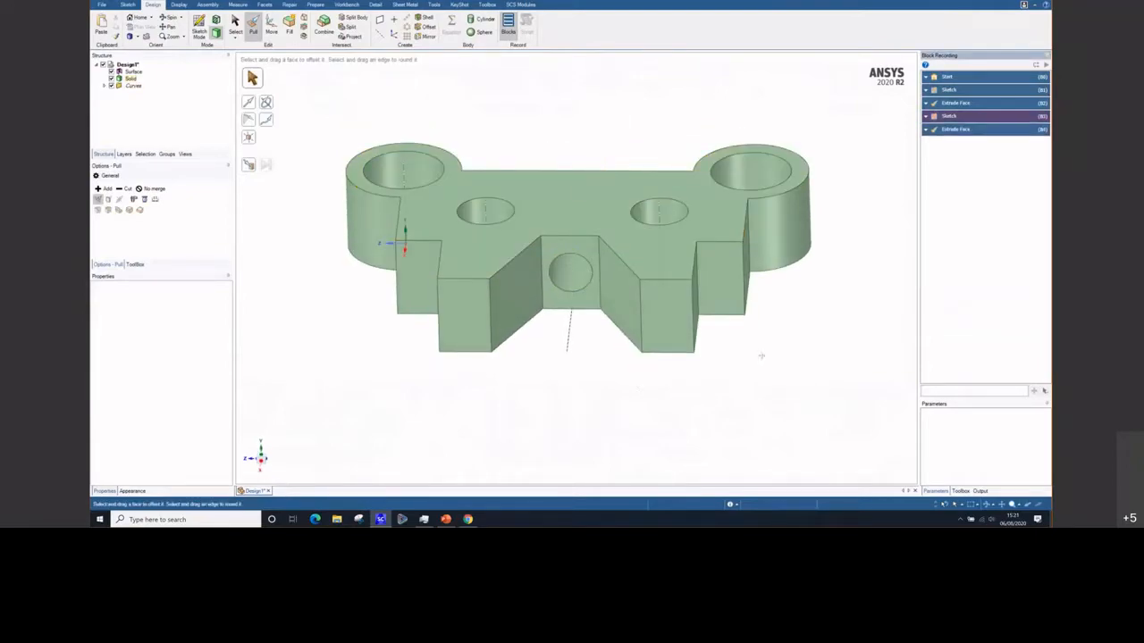
middle_drag(762, 355, 572, 248)
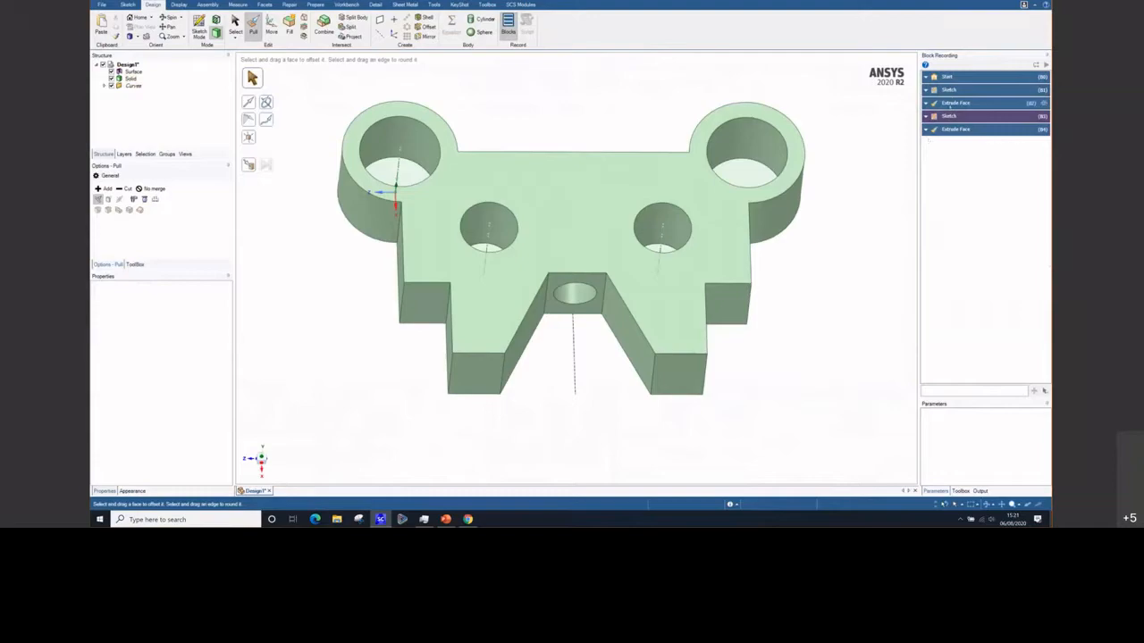
mouse_move(950, 104)
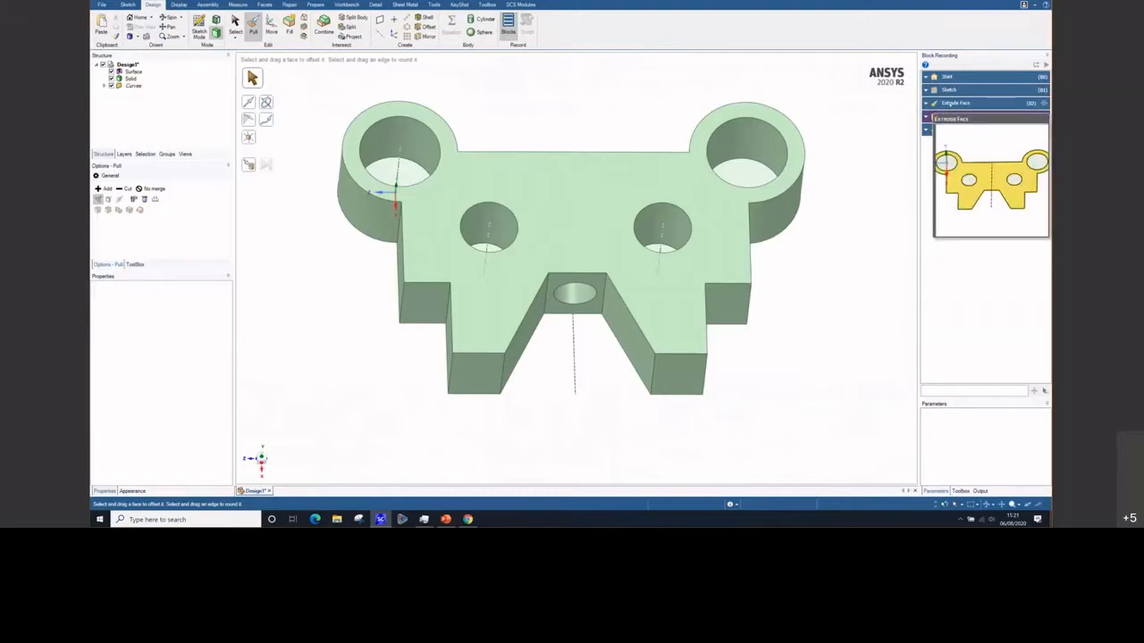
mouse_move(804, 337)
middle_down()
mouse_move(789, 343)
mouse_move(779, 290)
middle_up()
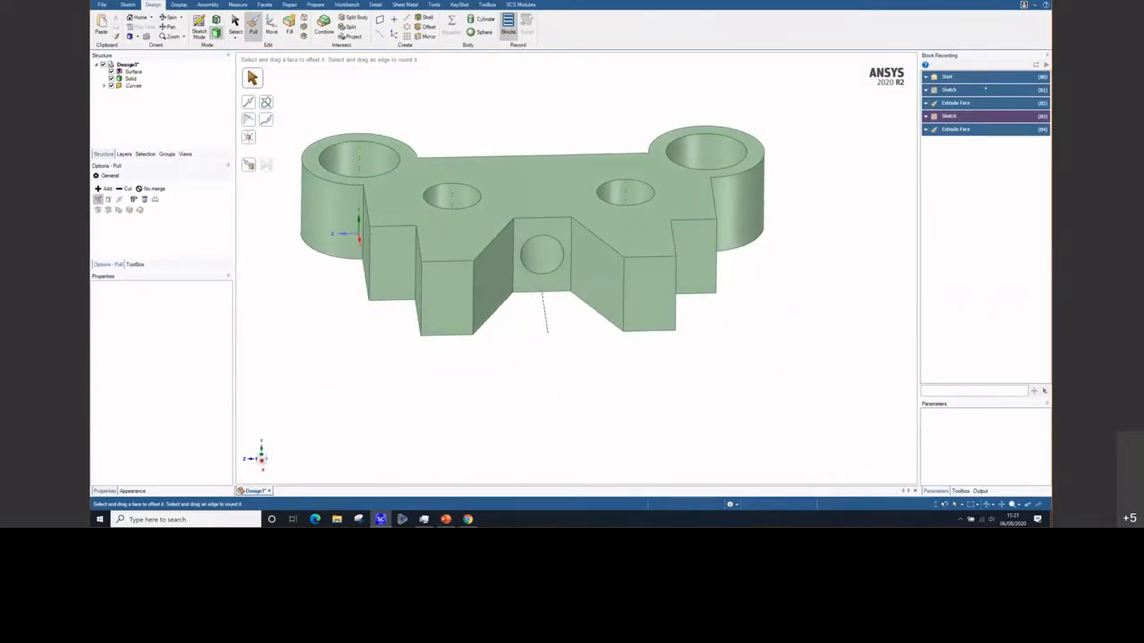
Start a rectangle sketch on the bracket's mid-plane, defined by the notch hole's axis and the centreline curve, in plan view
mouse_move(686, 369)
middle_down()
mouse_move(674, 357)
mouse_move(704, 361)
middle_up()
key(Escape)
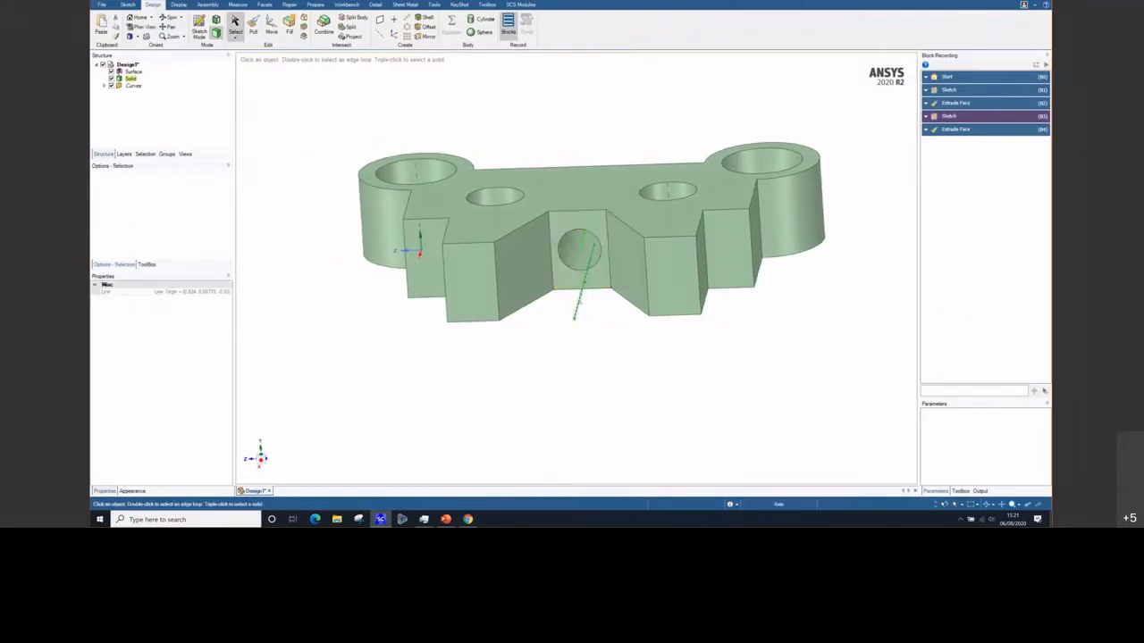
ctrl+click(580, 301)
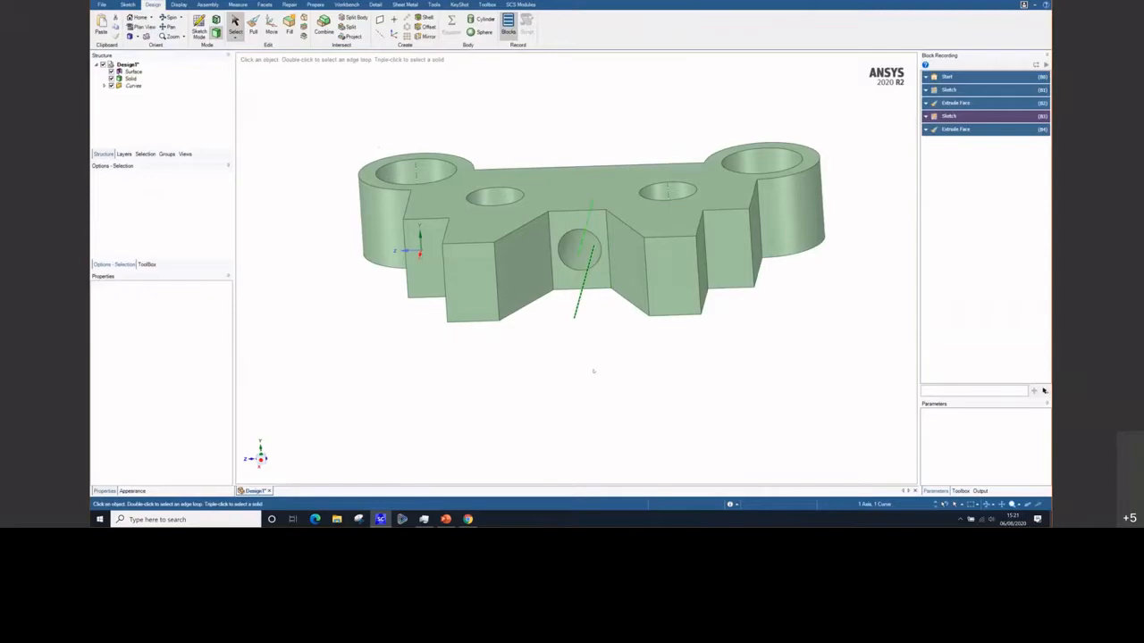
key(k)
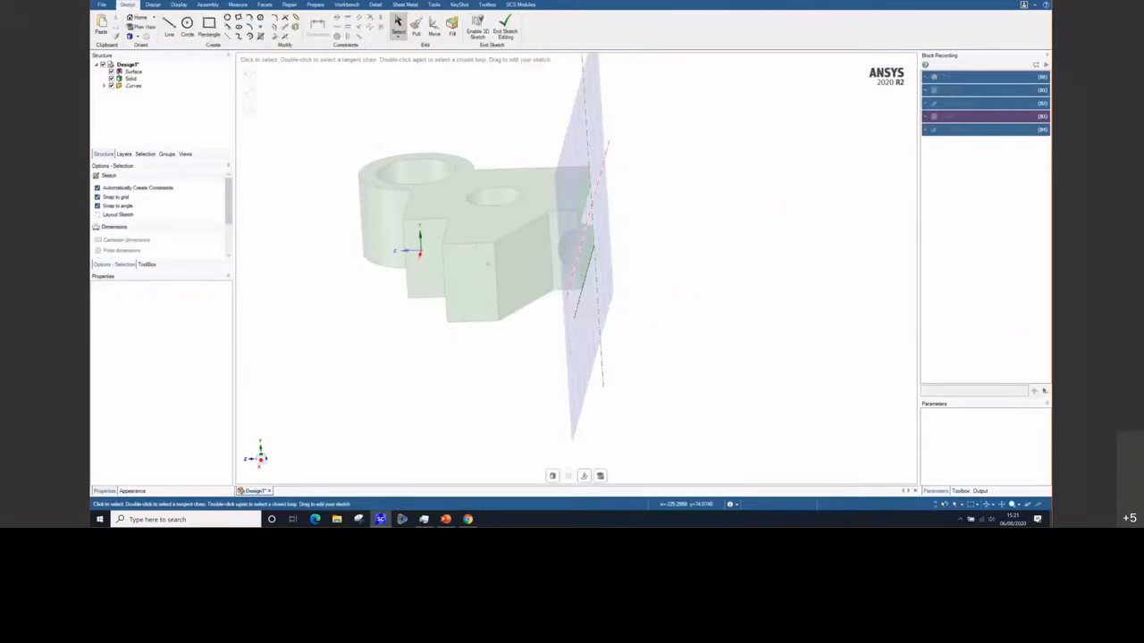
key(v)
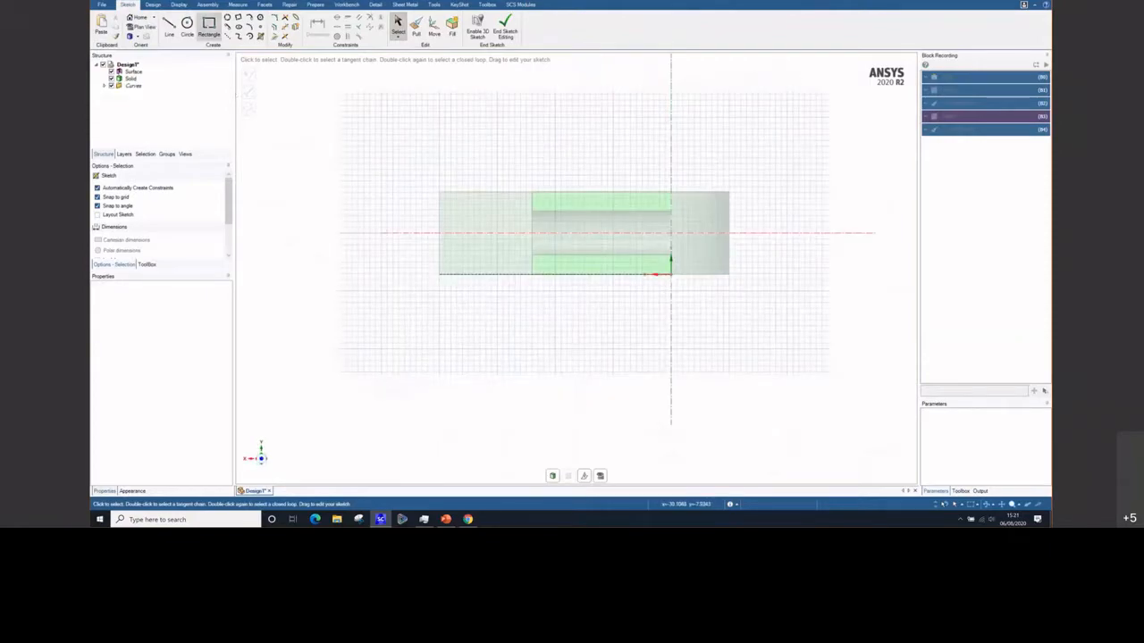
click(209, 27)
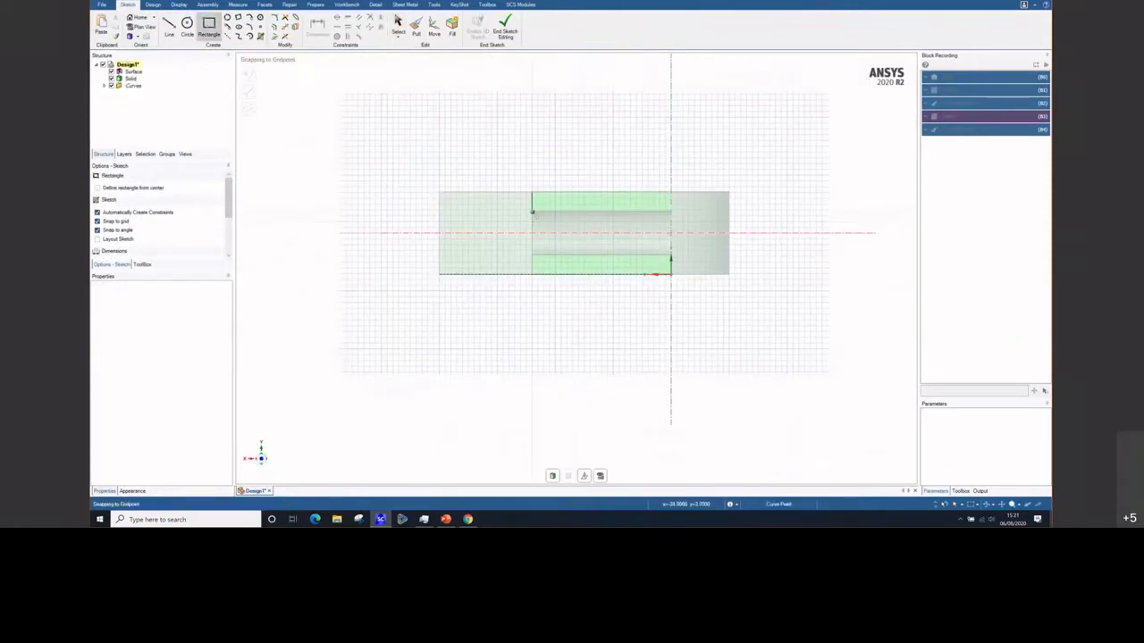
click(533, 211)
click(531, 256)
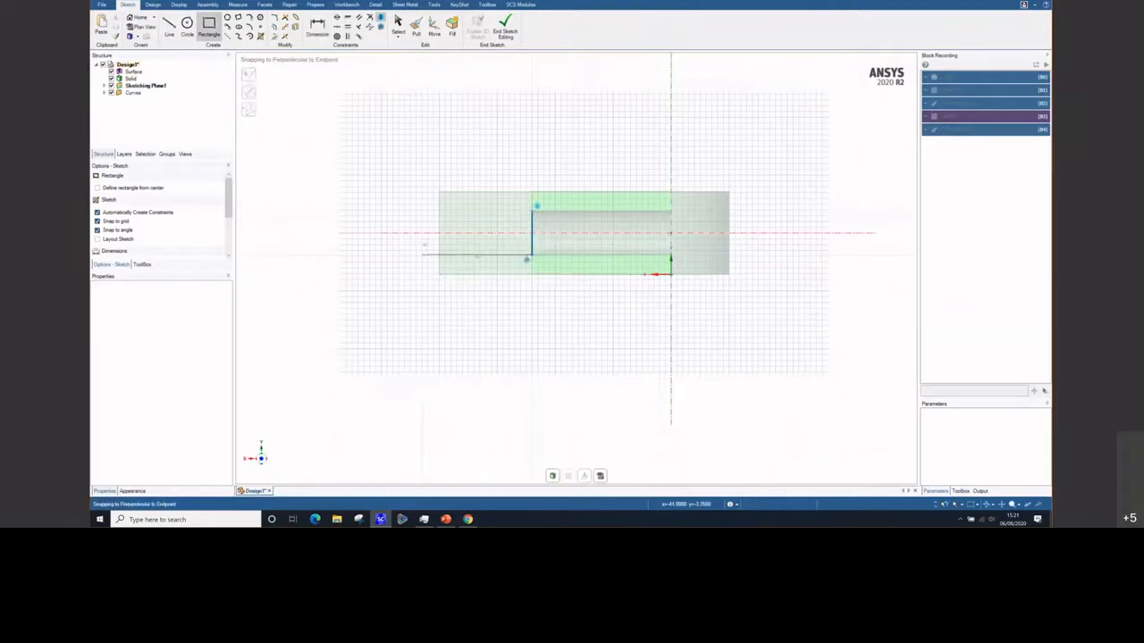
key(ctrl+z)
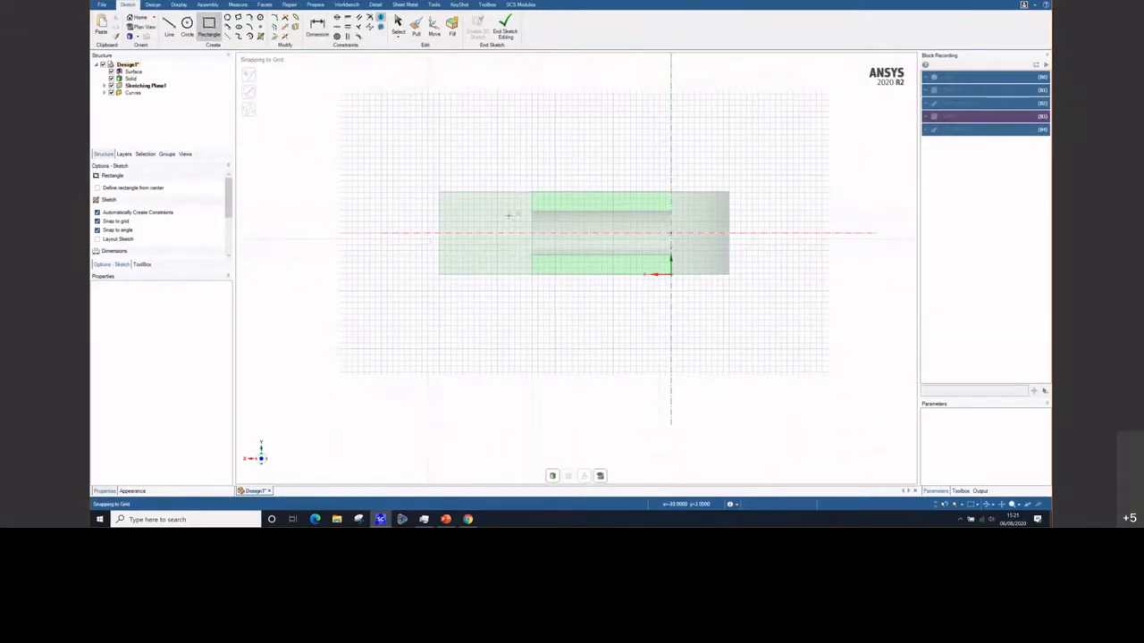
Sketch a 7.5 mm high rectangle outward from the notch hole's opening, shorten it slightly at its outer edge and finish the sketch
click(532, 211)
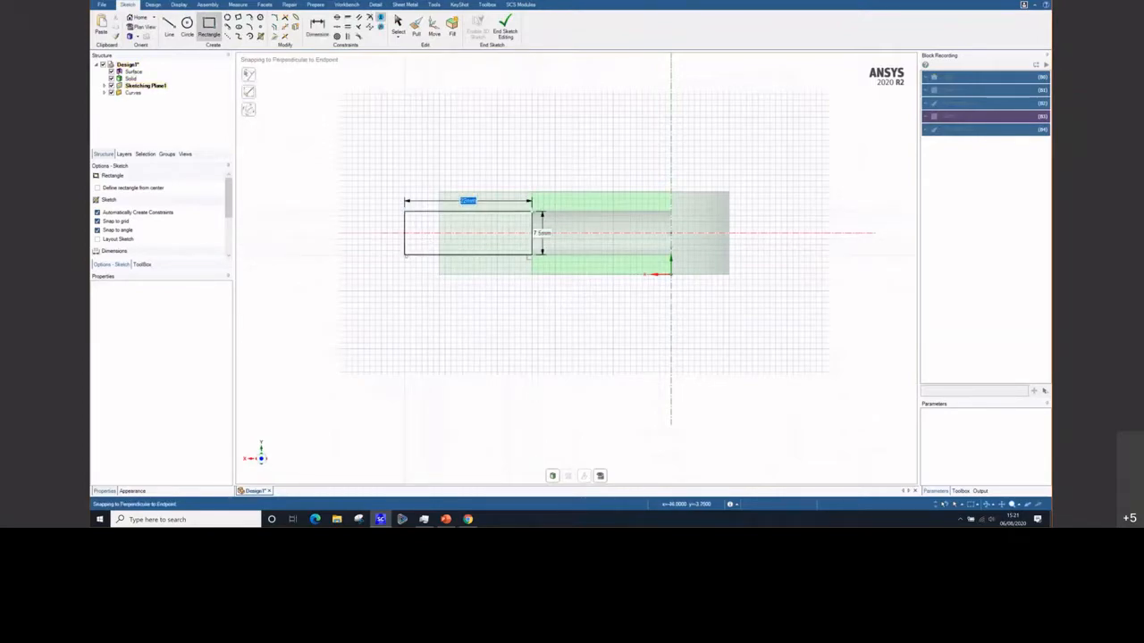
click(405, 254)
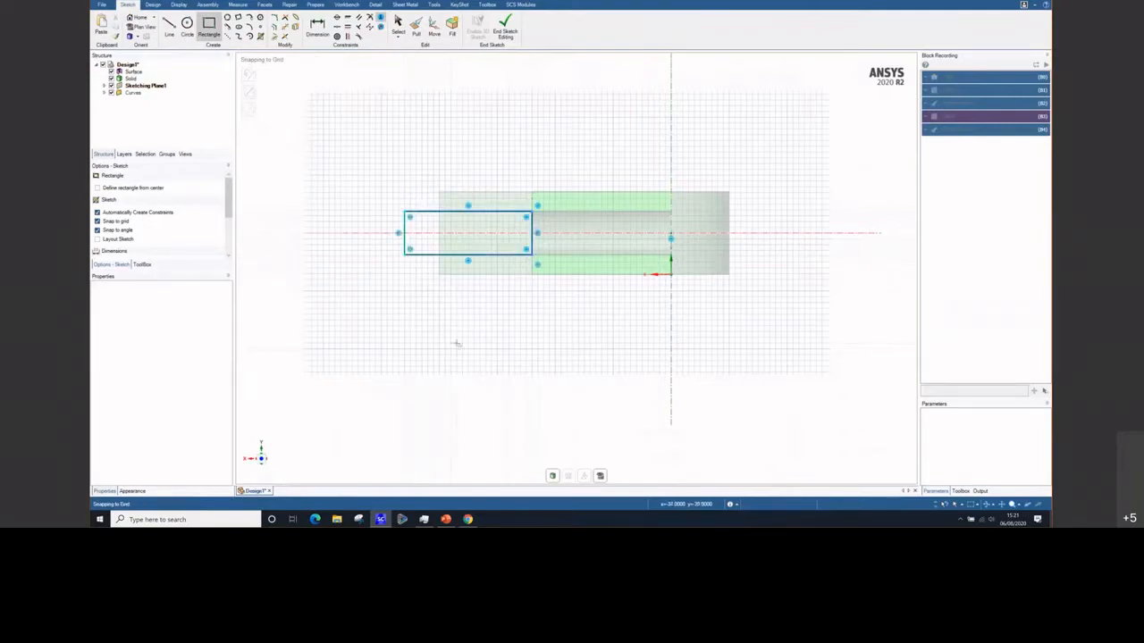
key(s)
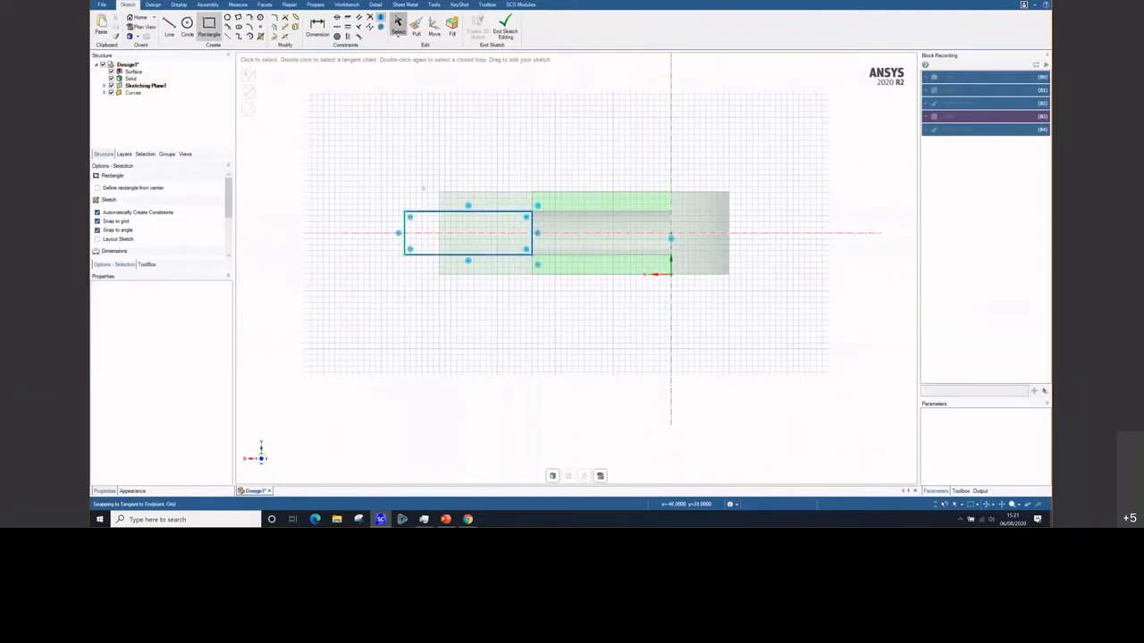
drag(405, 234, 410, 234)
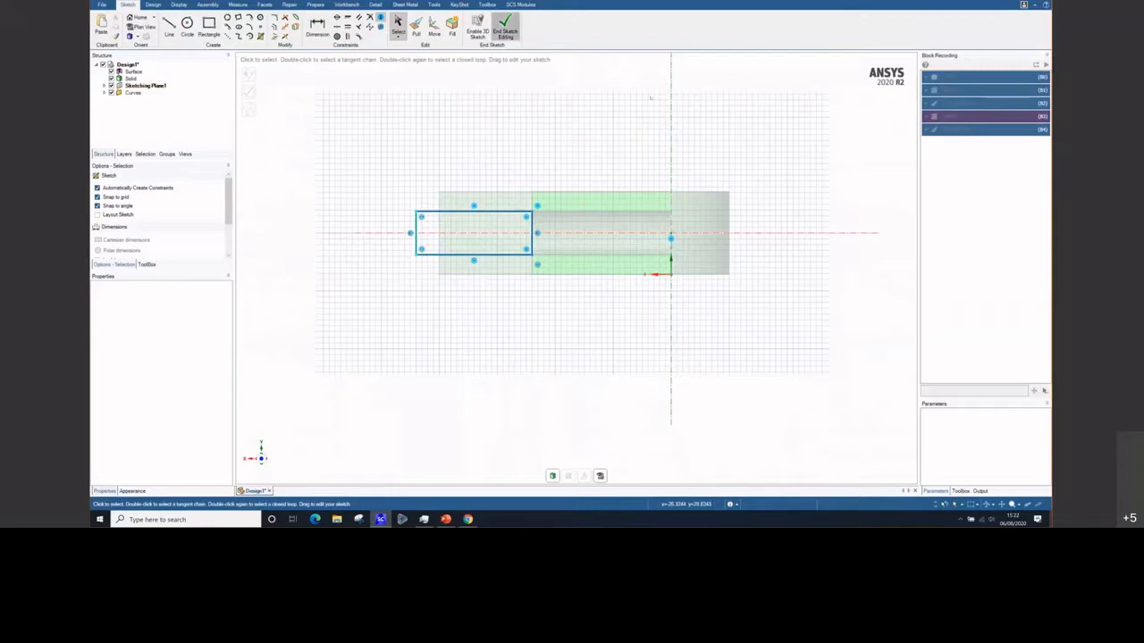
key(p)
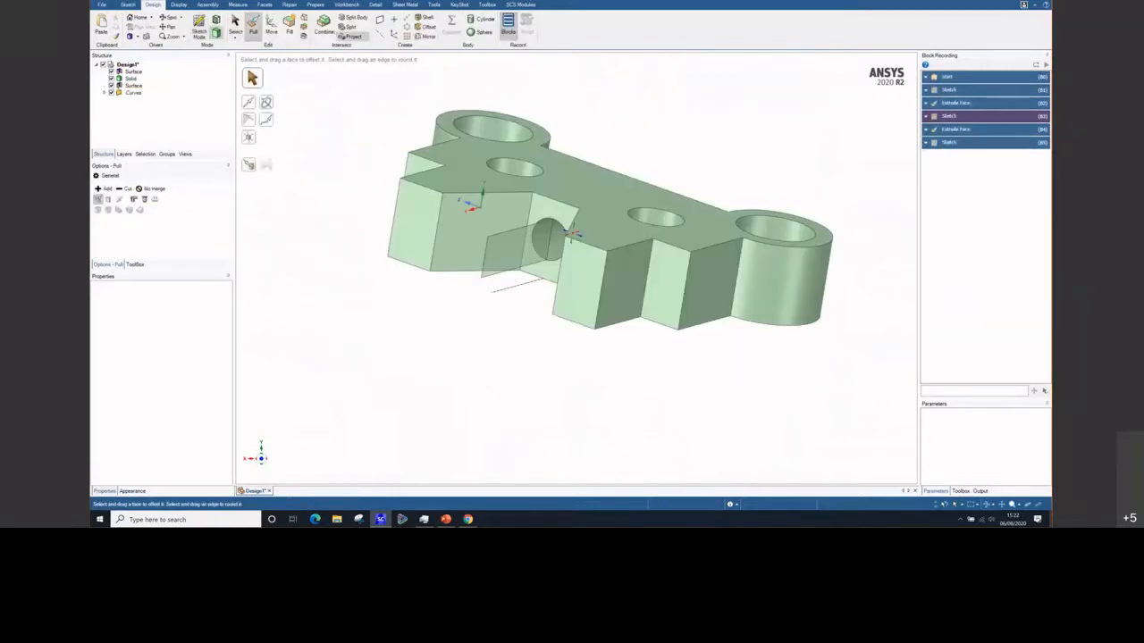
Thicken the rectangular face to both sides as a cut, making a horizontal slot through the bracket's front legs
click(505, 243)
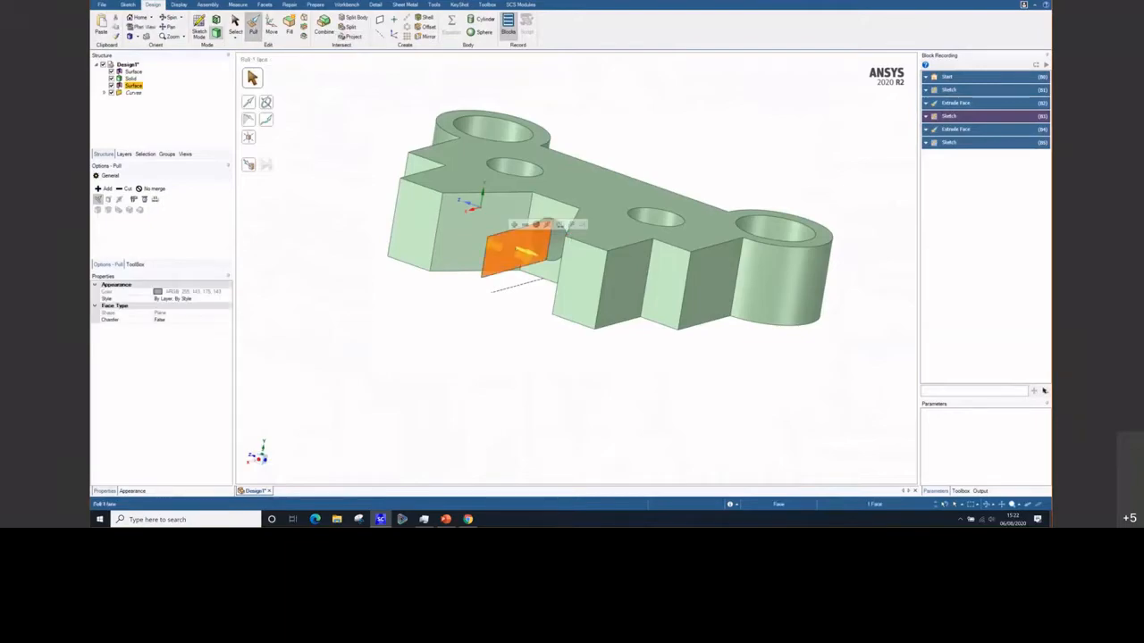
click(547, 224)
click(525, 224)
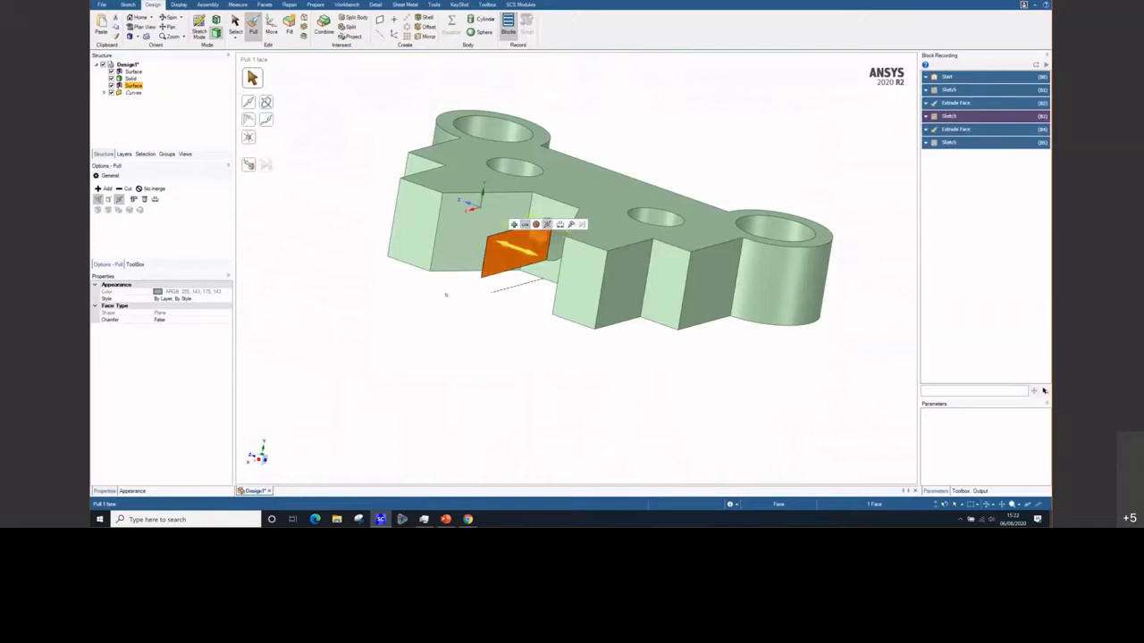
drag(368, 320, 496, 346)
middle_drag(496, 347, 573, 351)
click(571, 365)
scroll(587, 369, down, 1)
click(600, 342)
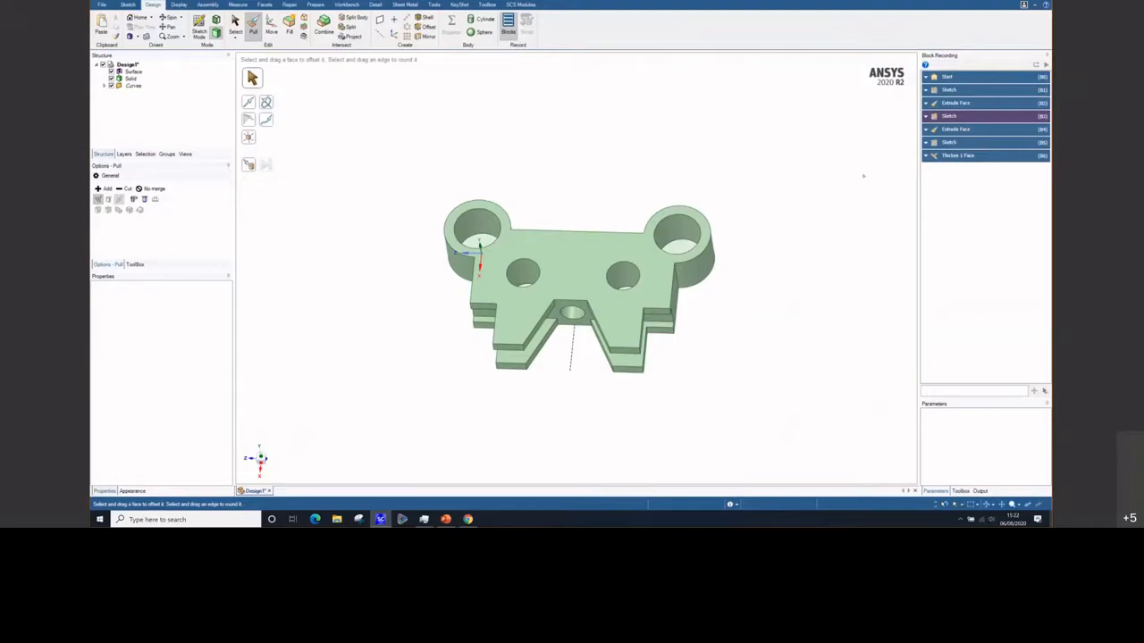
In the first Sketch block, set Dim8 to 20 mm and Dim11 to 12 mm
click(925, 89)
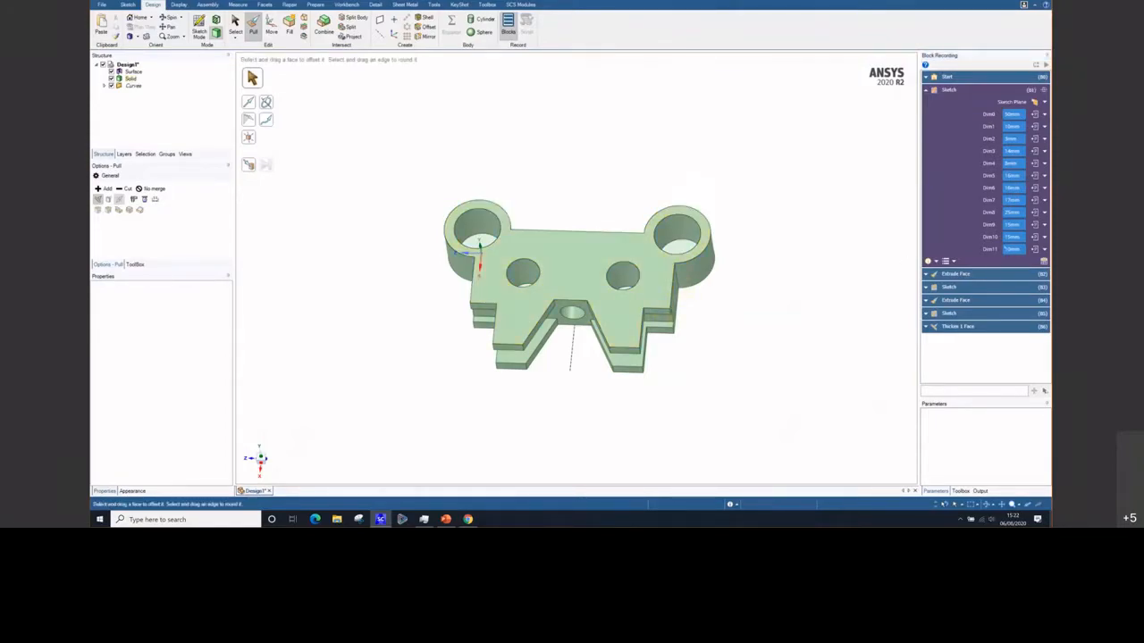
double_click(1014, 212)
text(20)
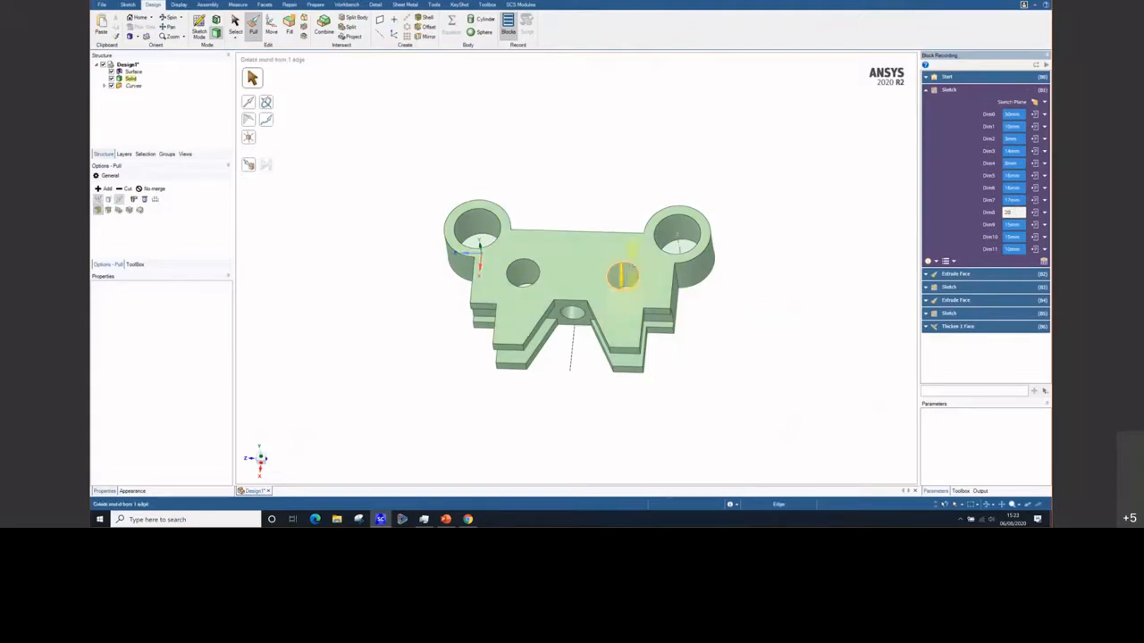
double_click(1013, 249)
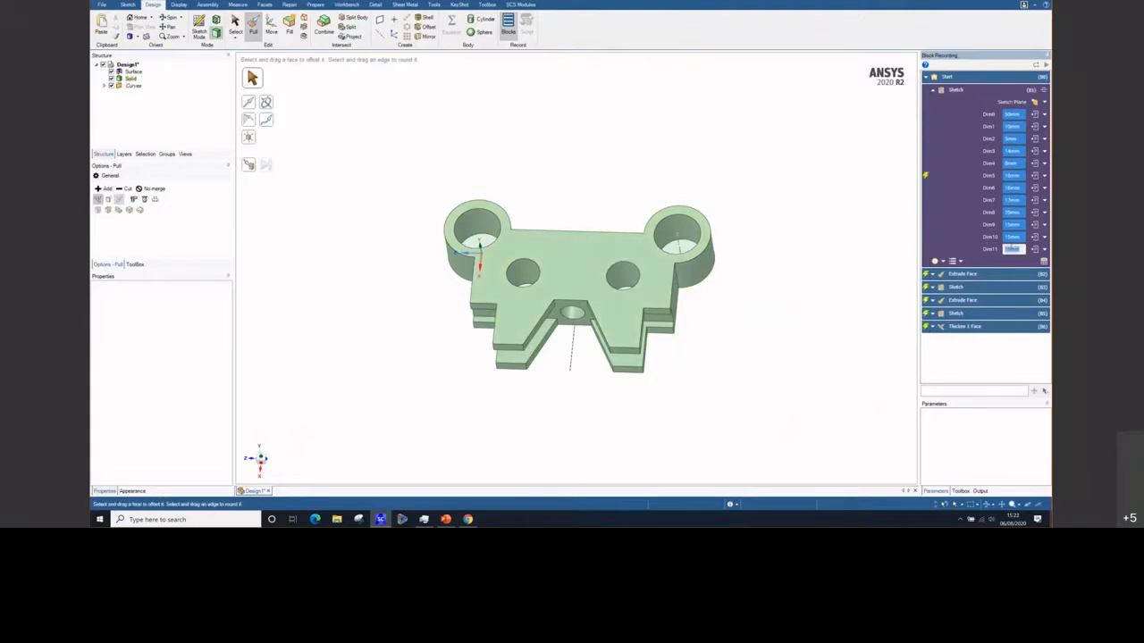
text(12)
key(Return)
Set the distance of the first Extrude Face block to 17.5 mm
click(1014, 298)
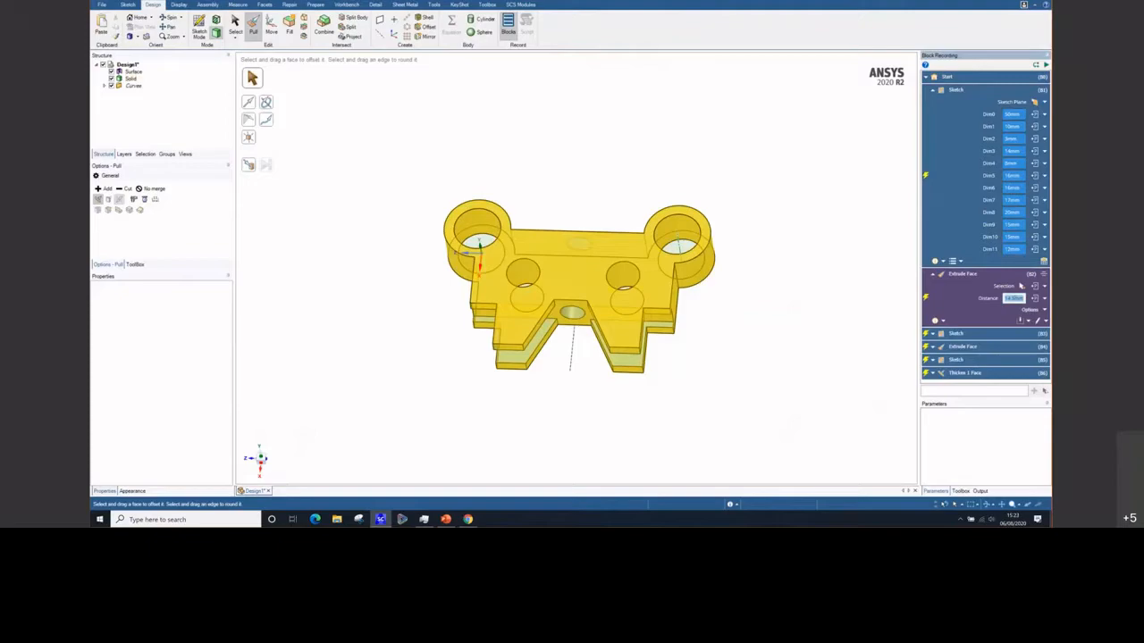
text(155)
key(Return)
Set the notch circle's diameter in the second Sketch block to 6 mm and regenerate the bracket from the changed blocks
click(1006, 358)
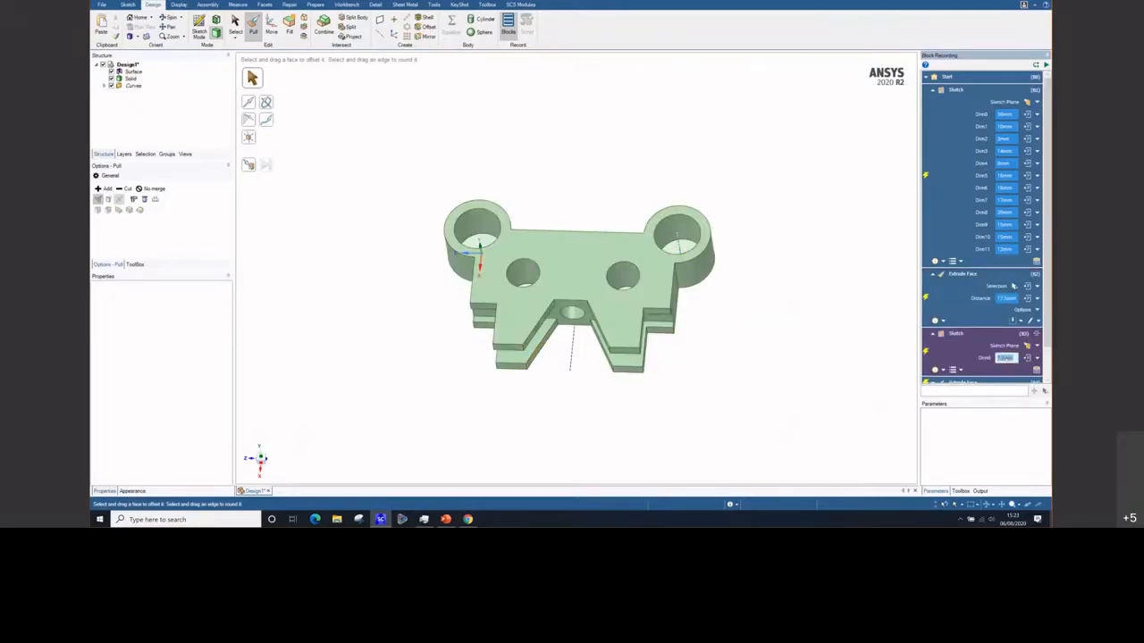
text(6)
scroll(984, 328, down, 2)
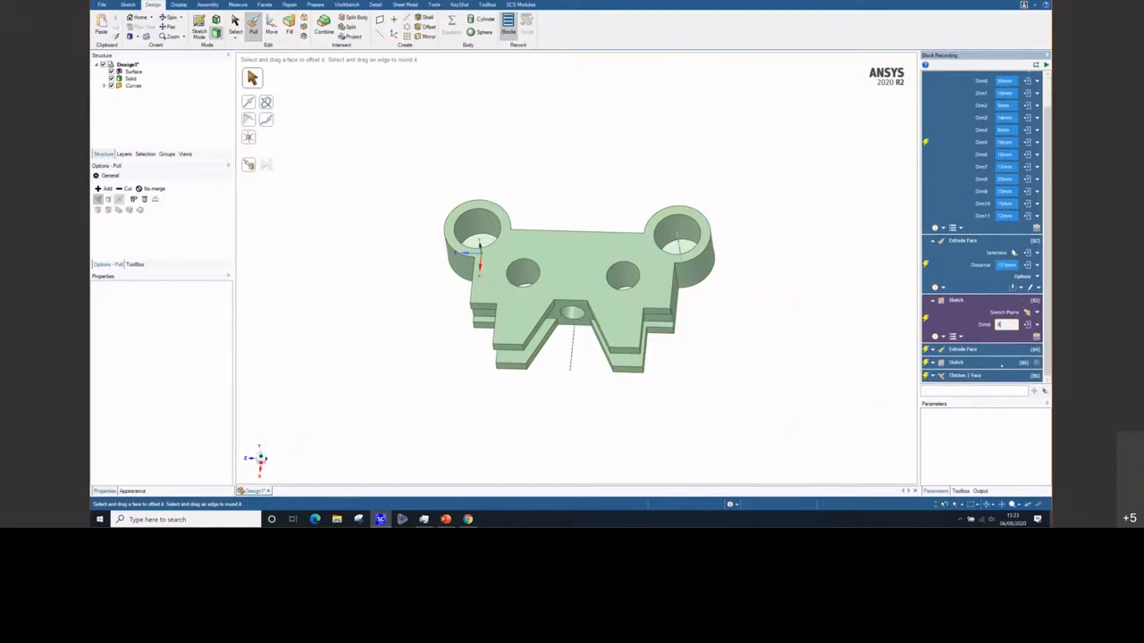
middle_drag(782, 323, 795, 313)
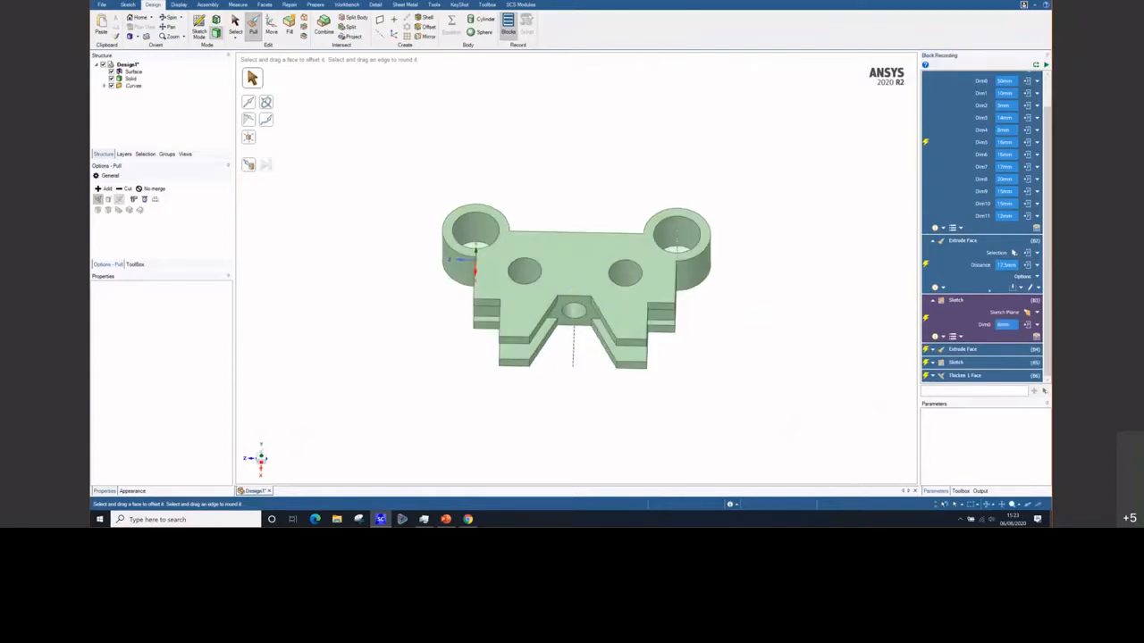
scroll(985, 198, up, 1)
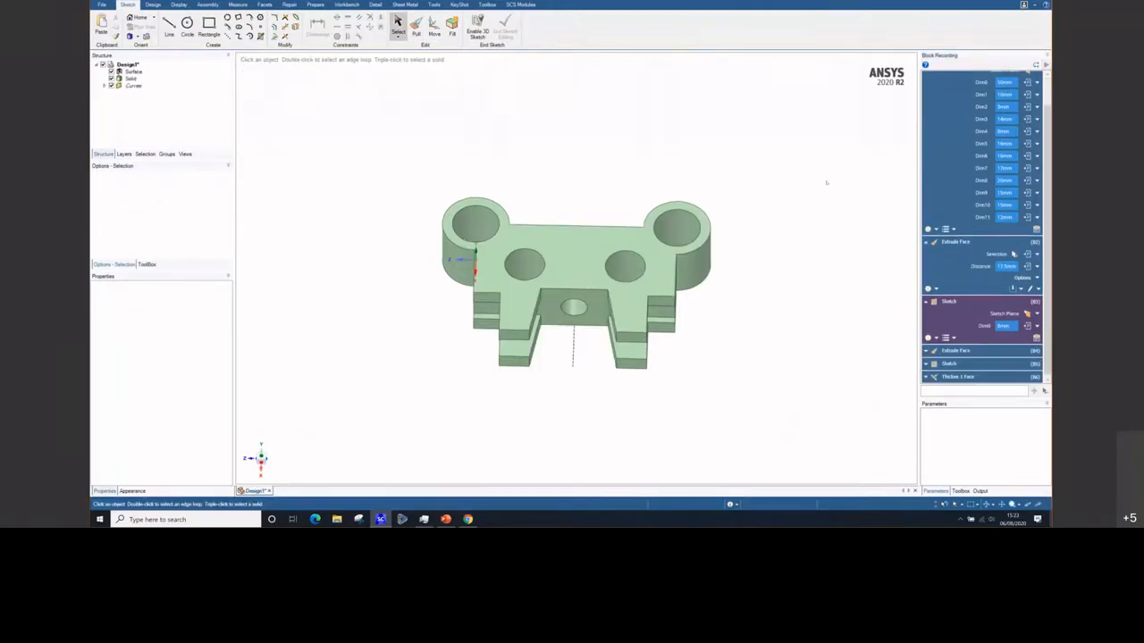
Measure the diameter of the small vertical hole nearer the bracket's right end
middle_drag(773, 291, 791, 255)
click(681, 319)
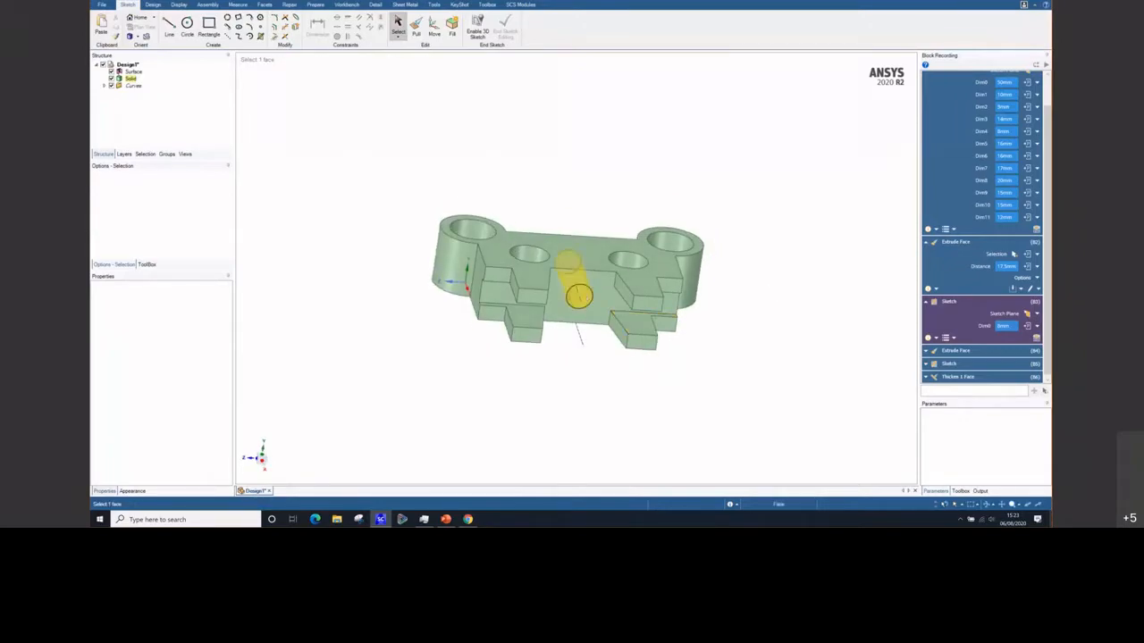
click(626, 257)
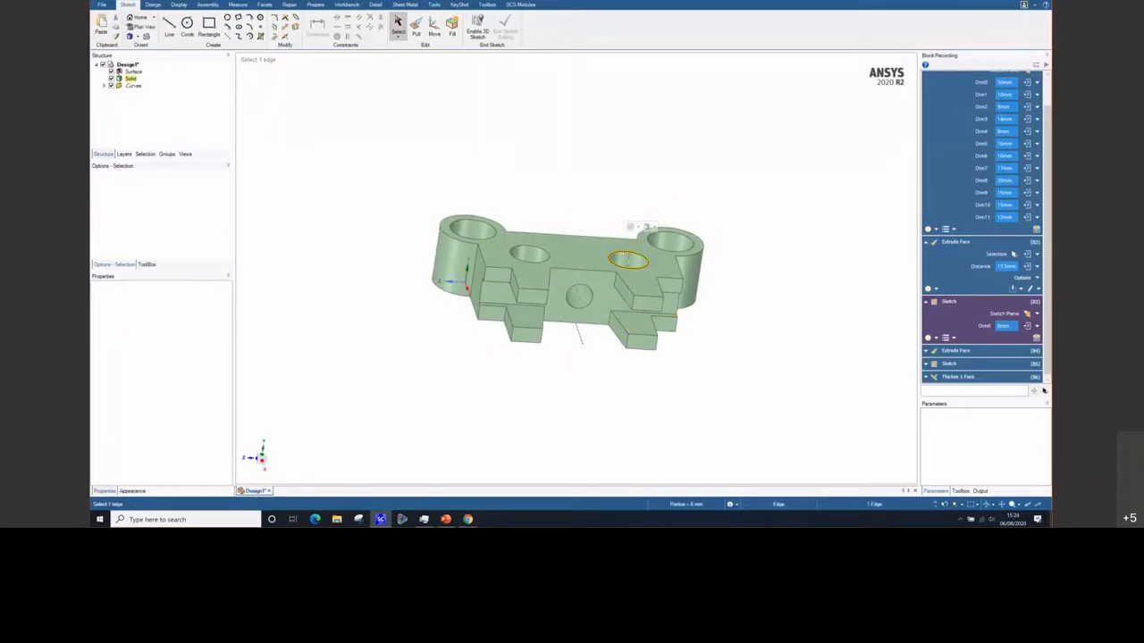
key(e)
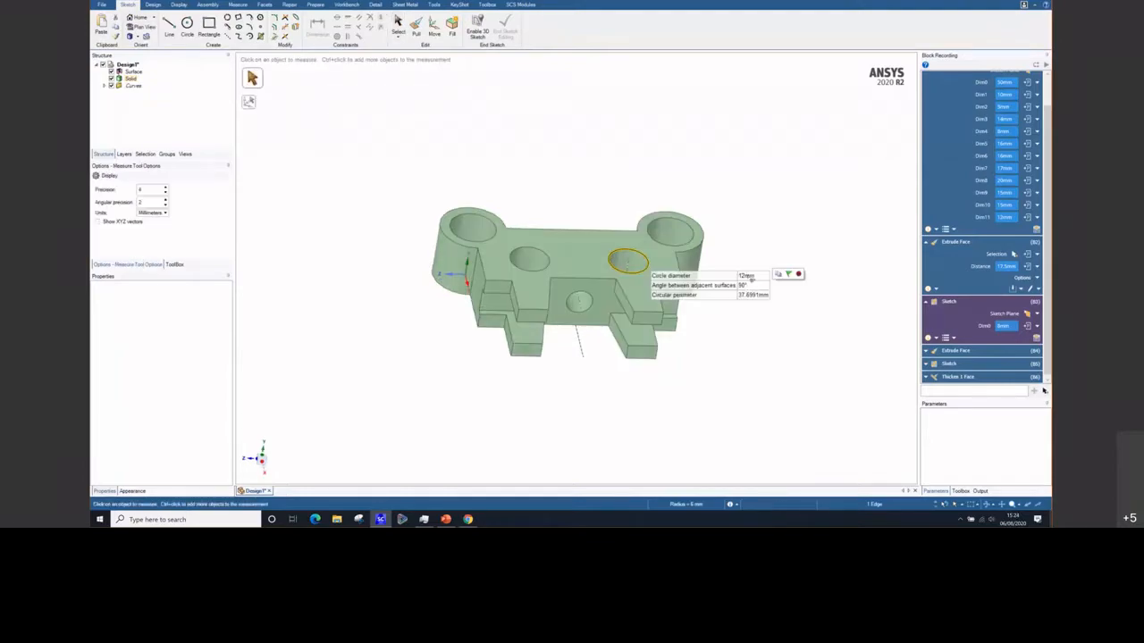
click(715, 378)
Measure the distance between the bracket's upper and lower faces
middle_drag(715, 378, 666, 370)
middle_drag(588, 256, 586, 276)
click(586, 255)
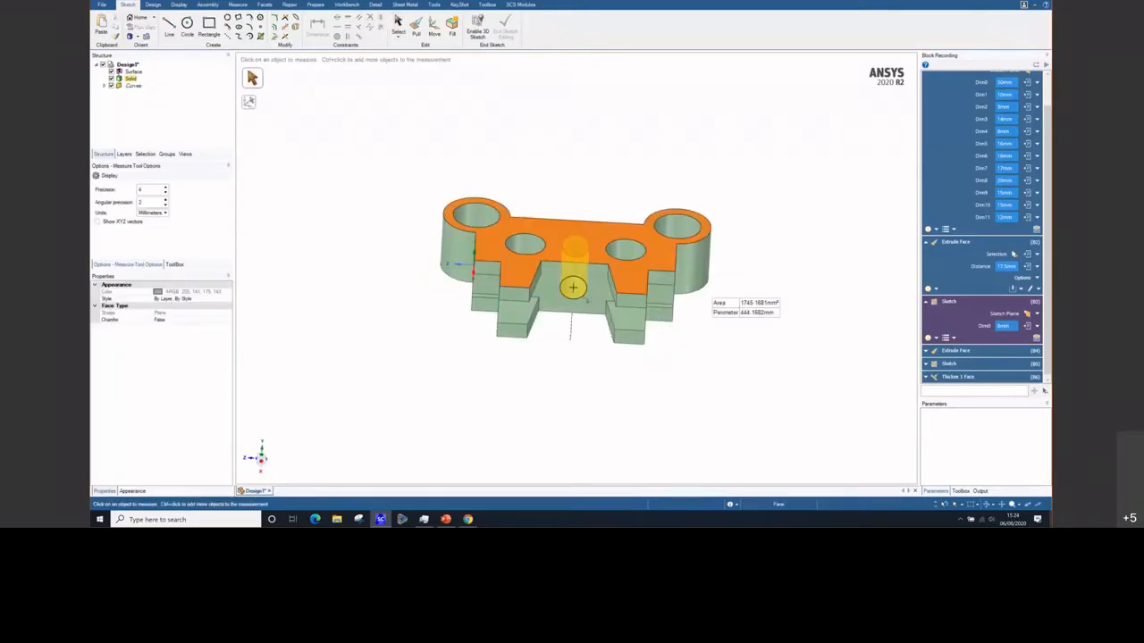
scroll(575, 282, down, 1)
ctrl+click(575, 282)
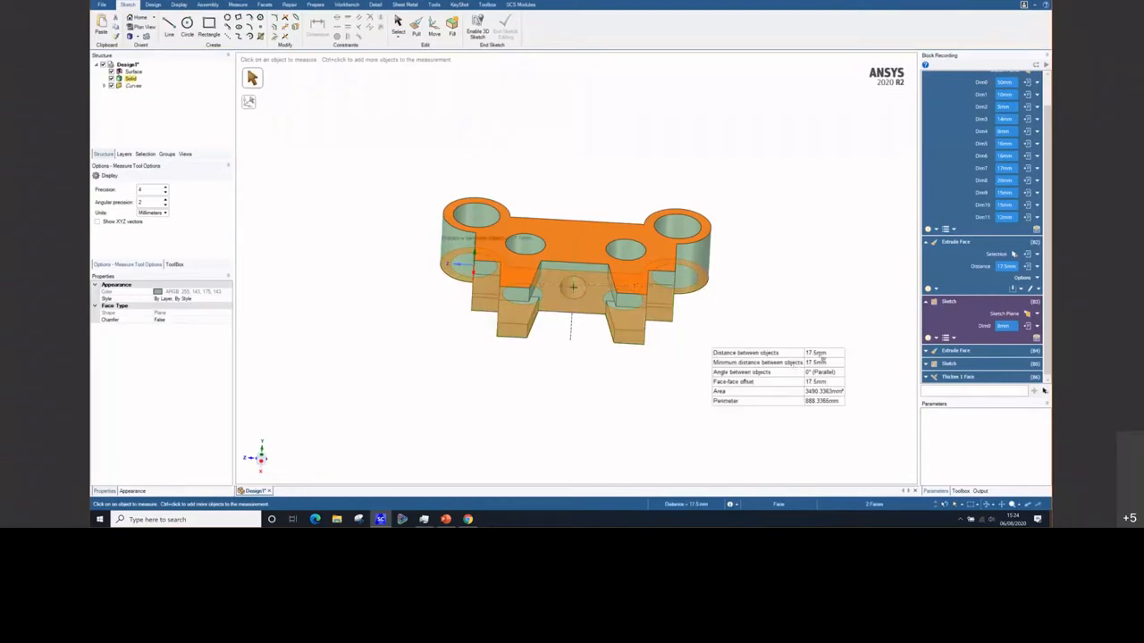
Measure the diameter of the circular hole in the bracket's notch face
click(764, 303)
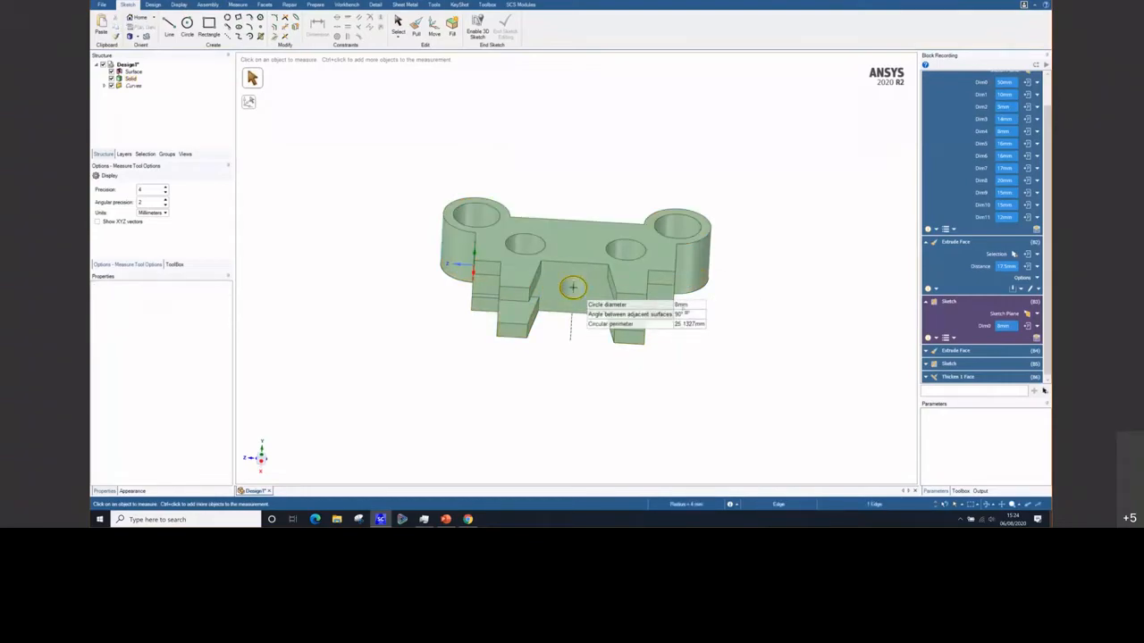
middle_drag(715, 414, 760, 342)
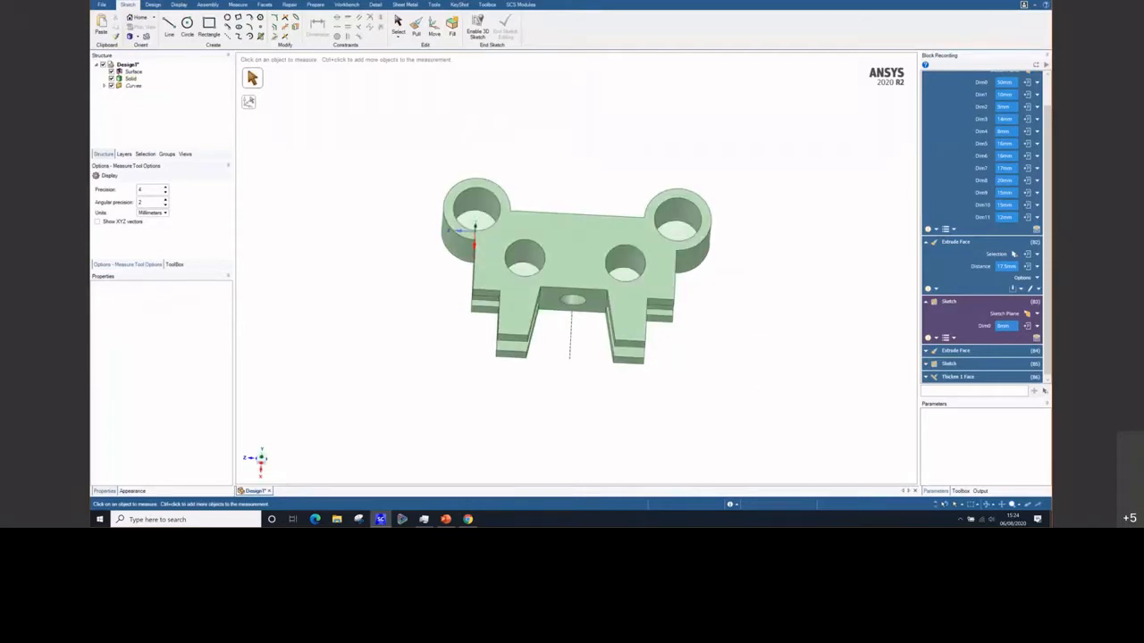
Collapse the expanded Sketch and Extrude Face blocks in the block recording
scroll(1004, 219, up, 1)
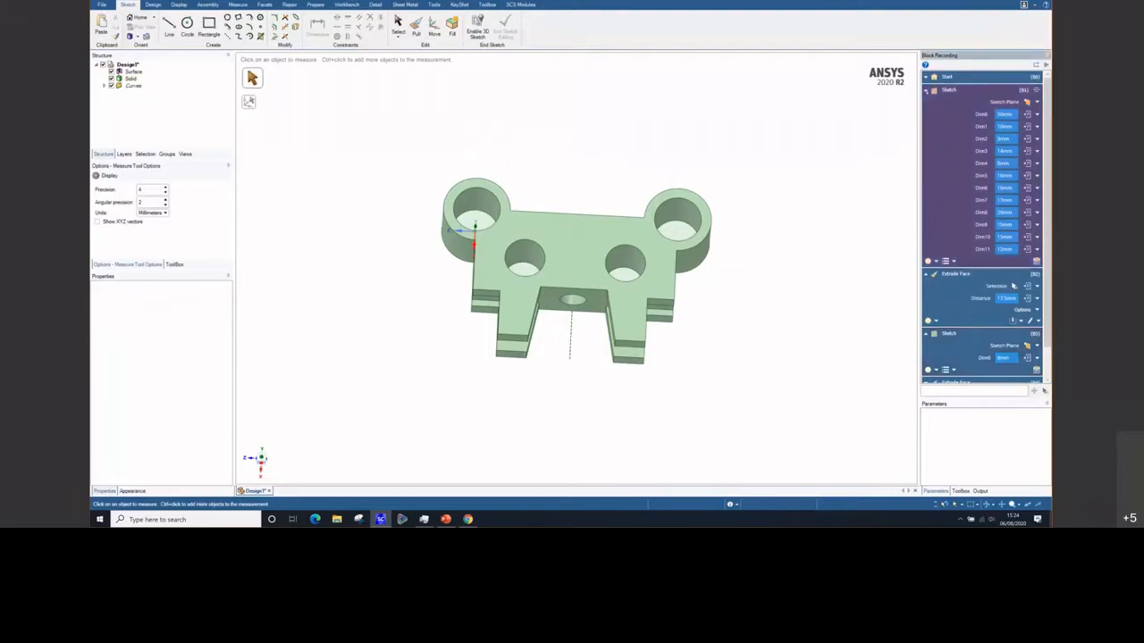
click(926, 90)
click(925, 103)
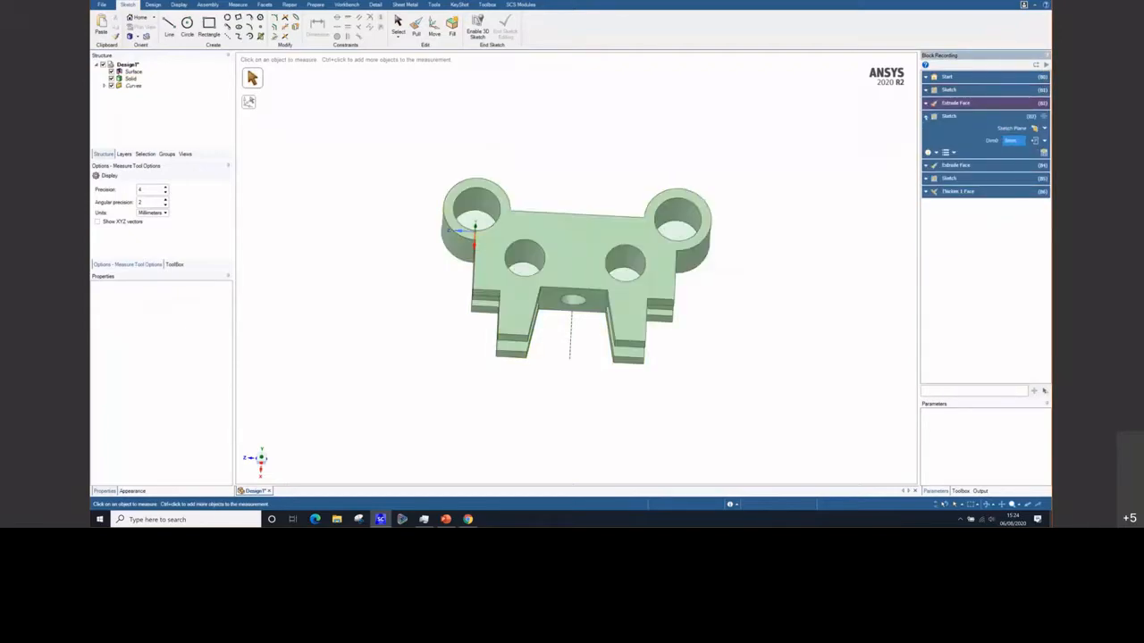
click(926, 116)
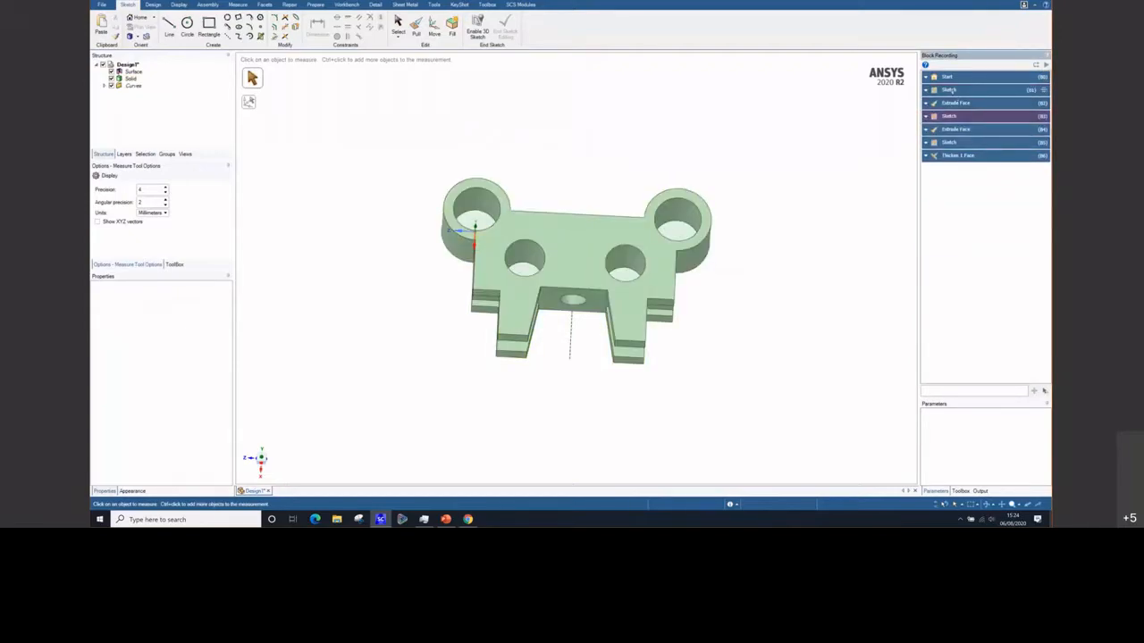
Roll the model back to the first Sketch block and open its sketch for editing
right_click(944, 90)
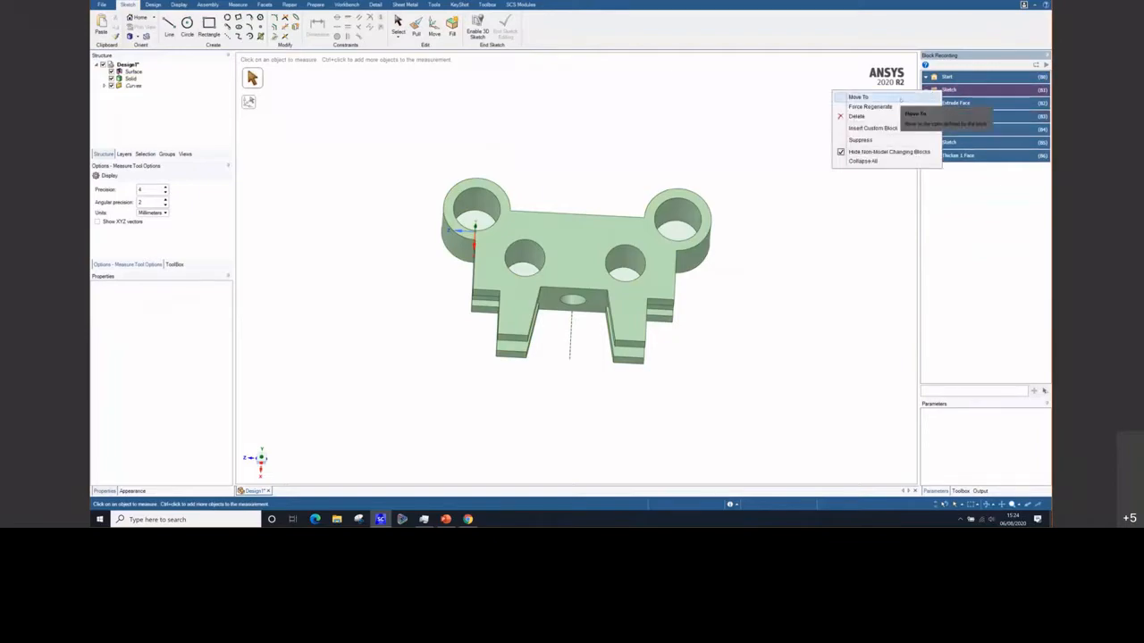
click(885, 98)
click(474, 231)
click(774, 190)
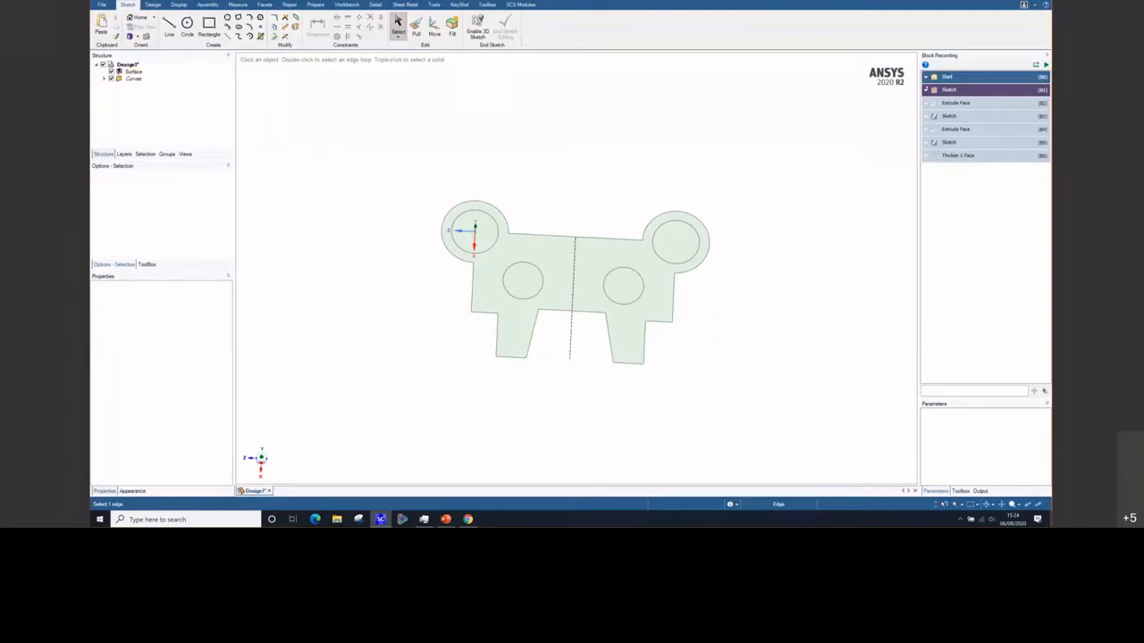
click(926, 90)
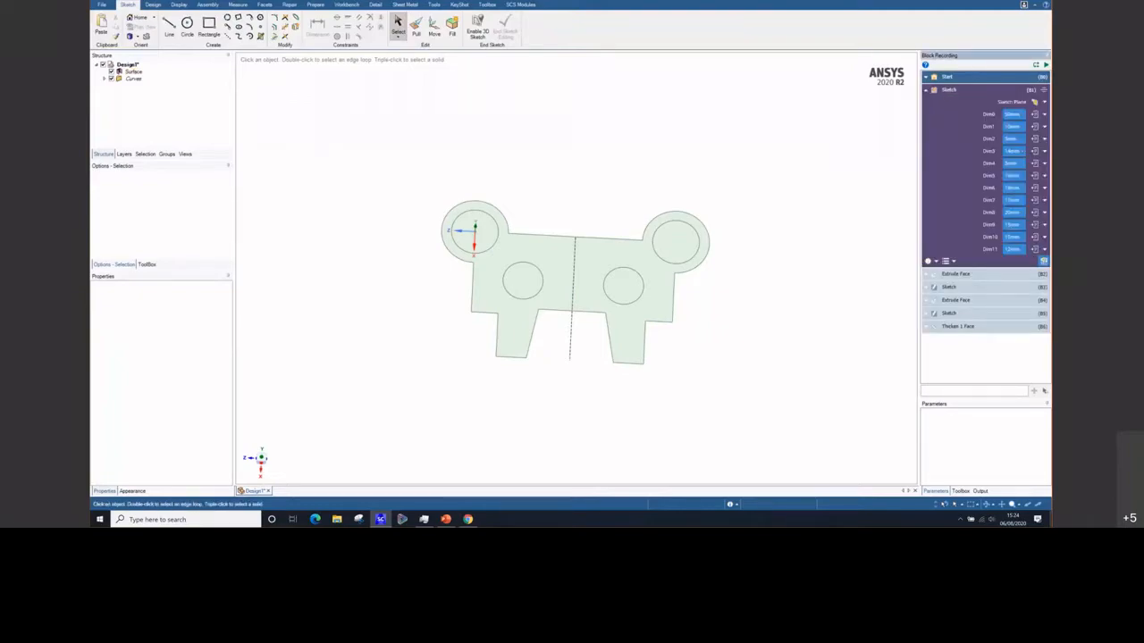
click(1043, 261)
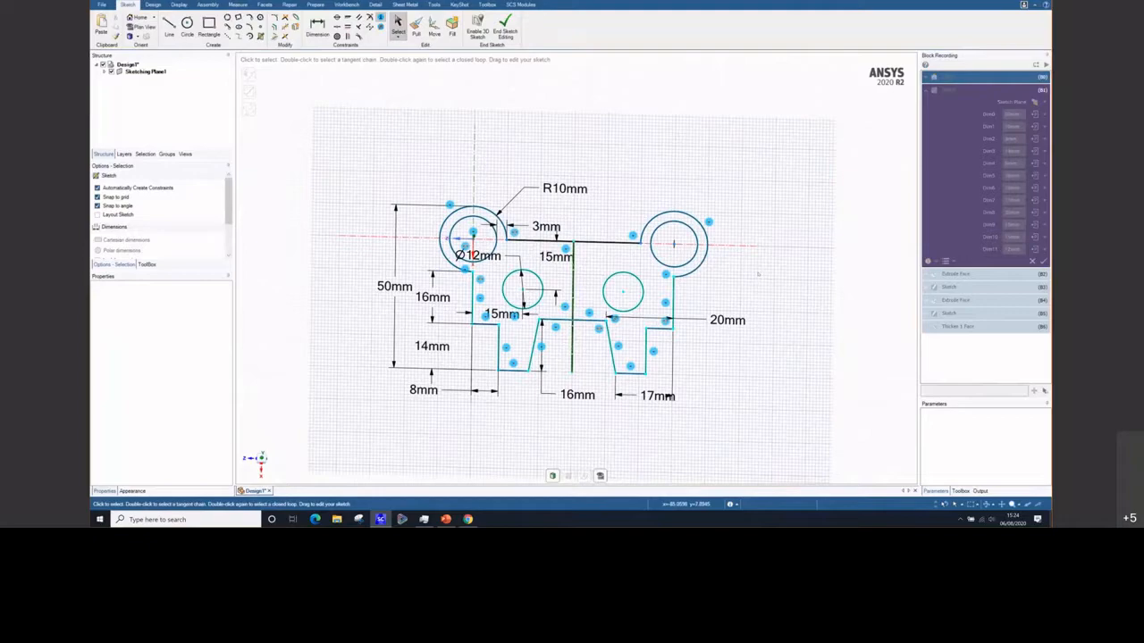
Create a new design and sketch a closed, tilted four-sided outline of lines around the origin
key(ctrl+n)
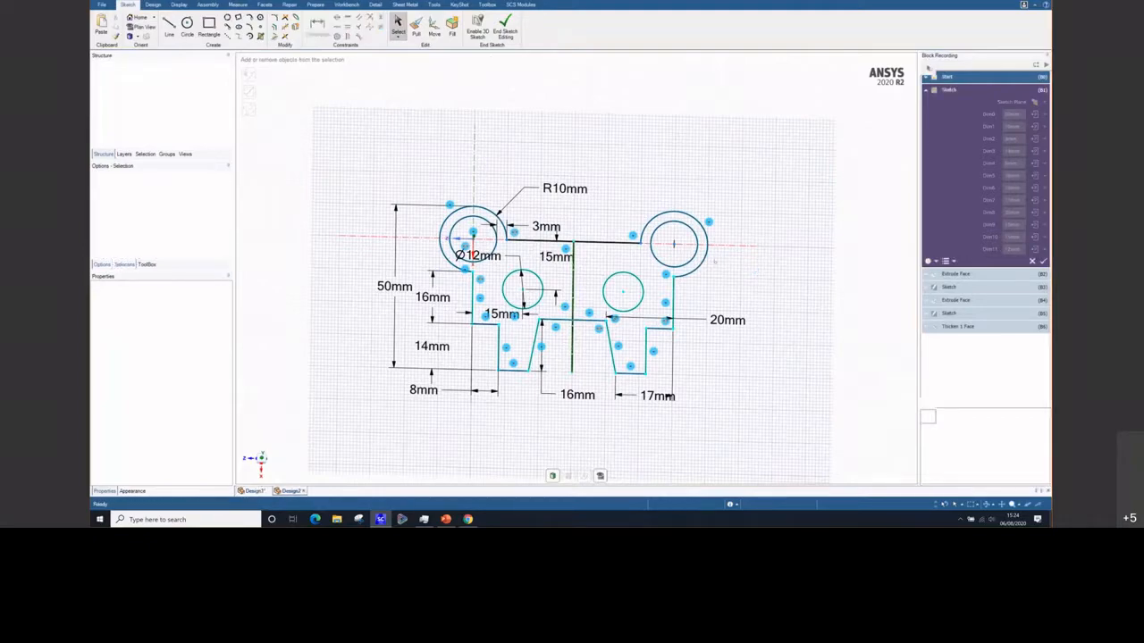
click(169, 25)
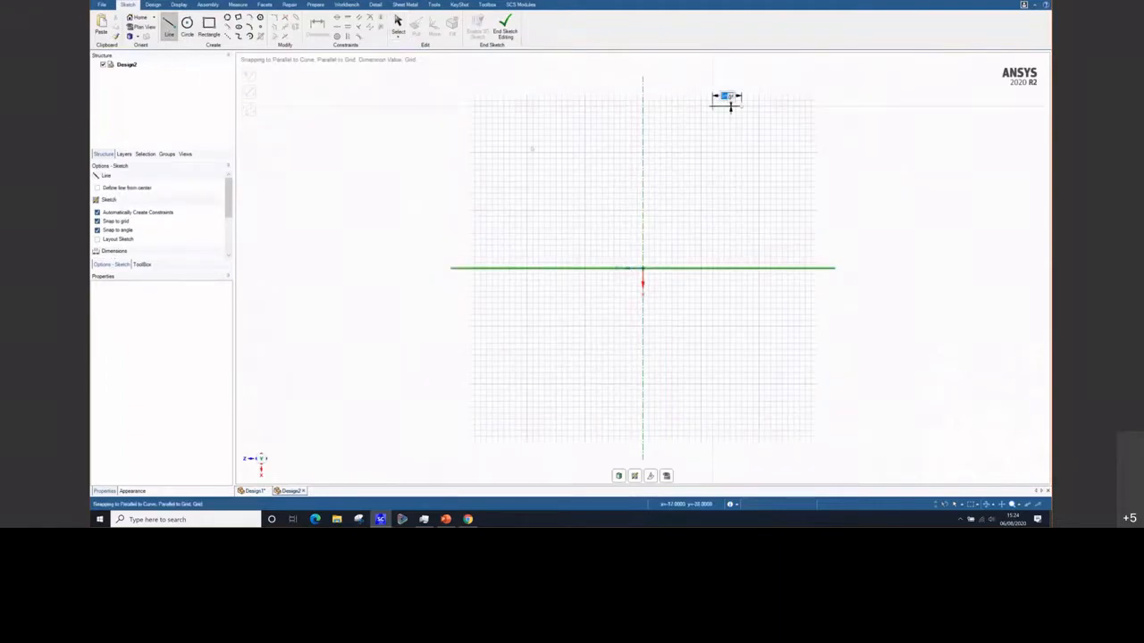
click(740, 107)
click(378, 417)
click(860, 344)
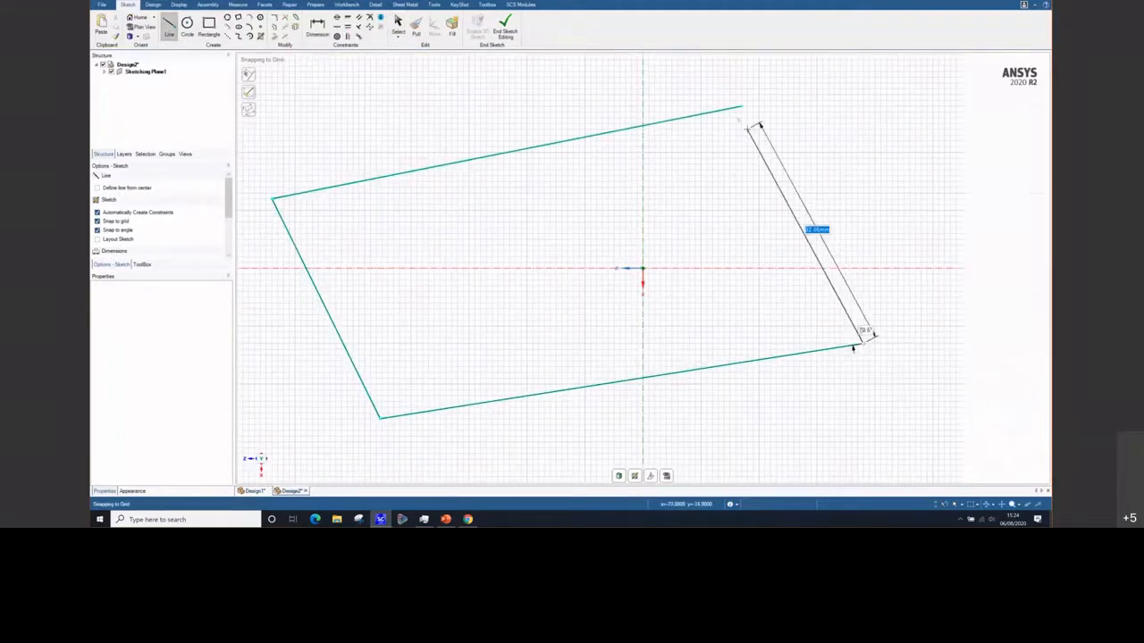
click(741, 107)
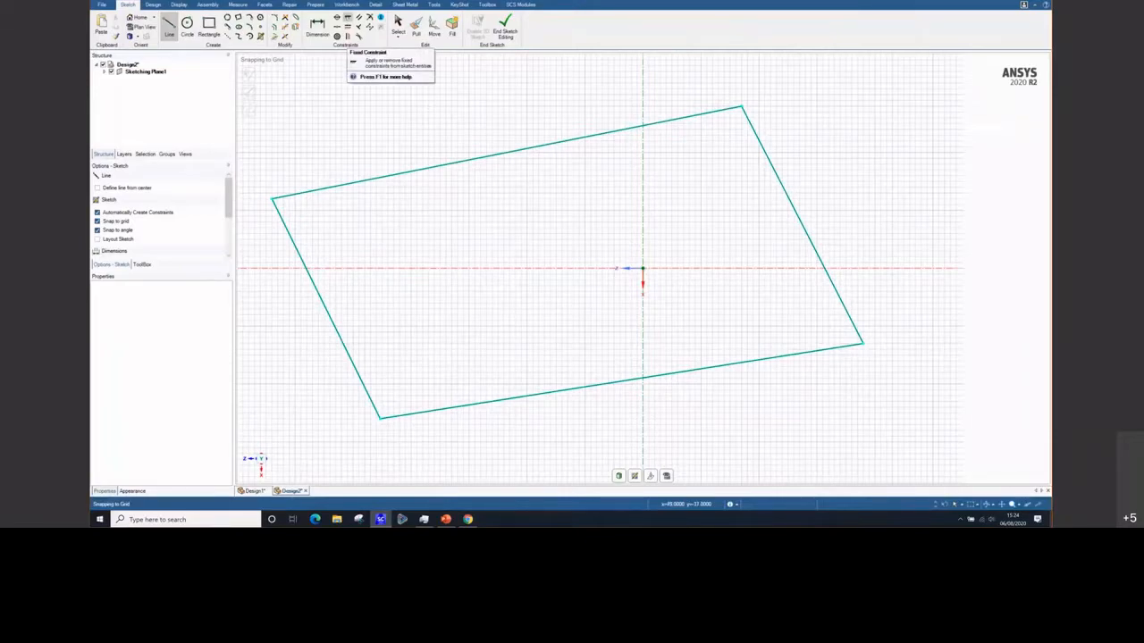
Constrain both pairs of opposite sides of the four-sided outline to be parallel
click(359, 17)
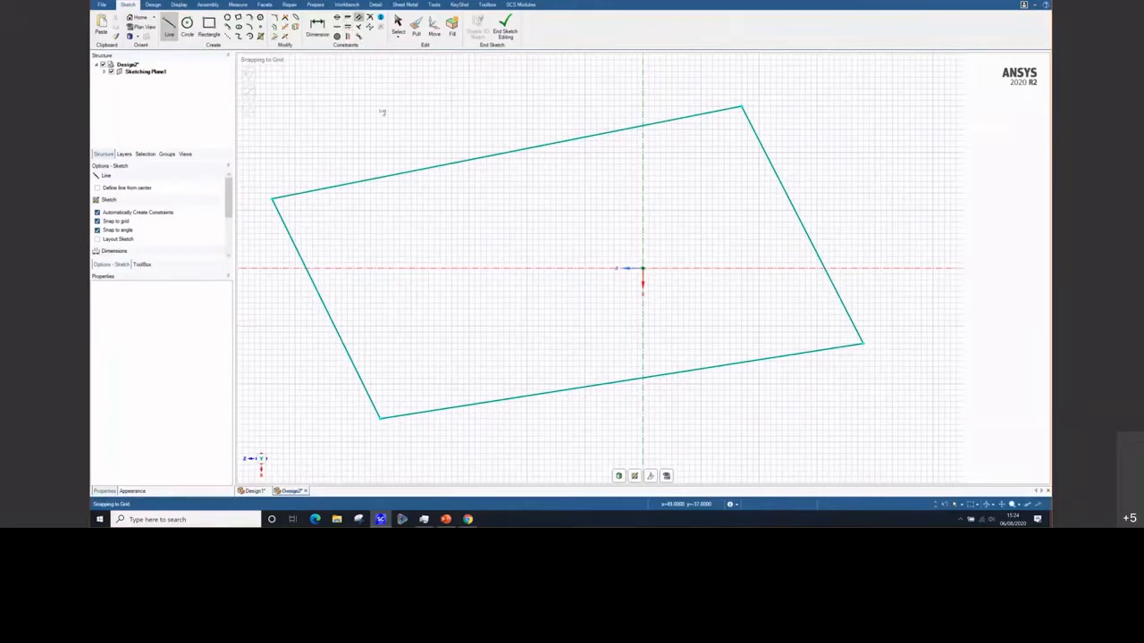
click(303, 259)
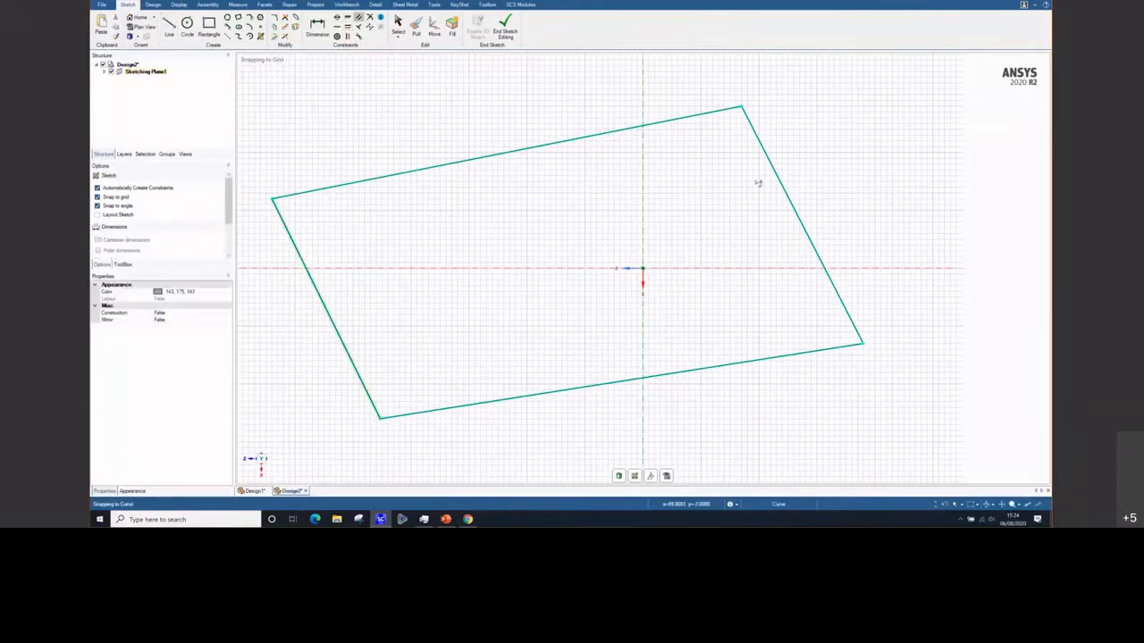
click(779, 176)
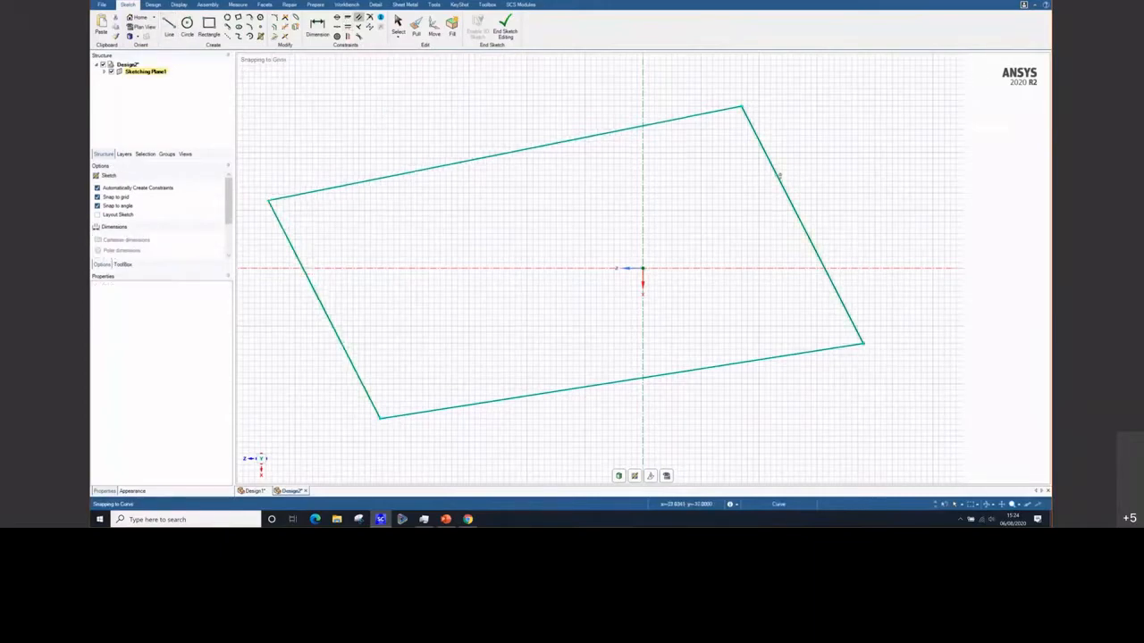
click(539, 148)
click(614, 385)
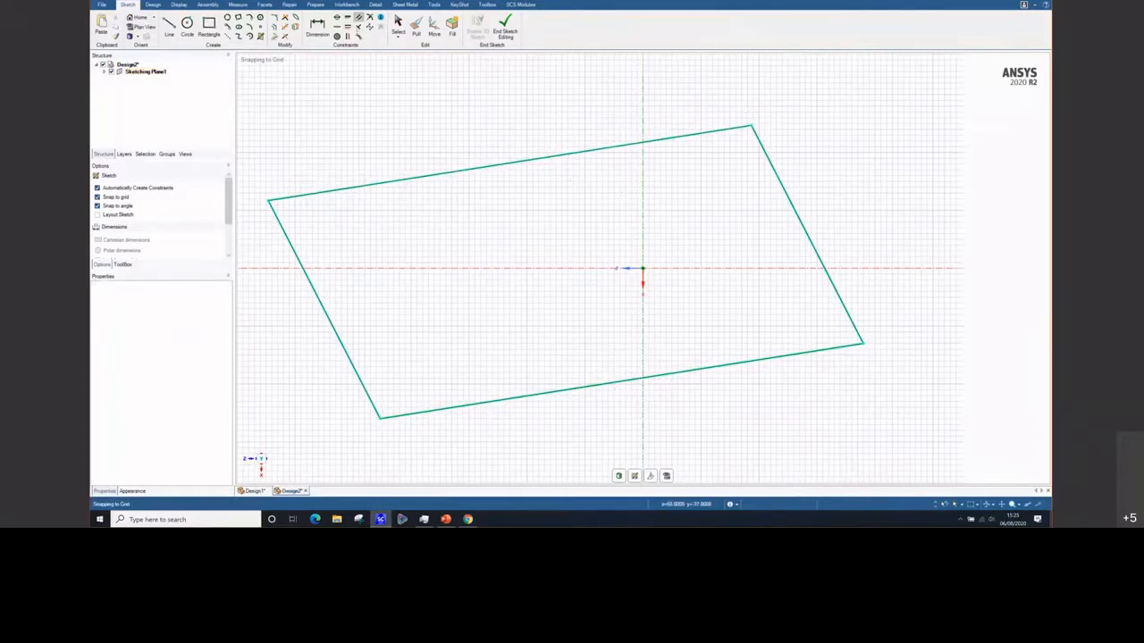
Make the outline's left and lower sides perpendicular and display the sketch constraints
click(371, 396)
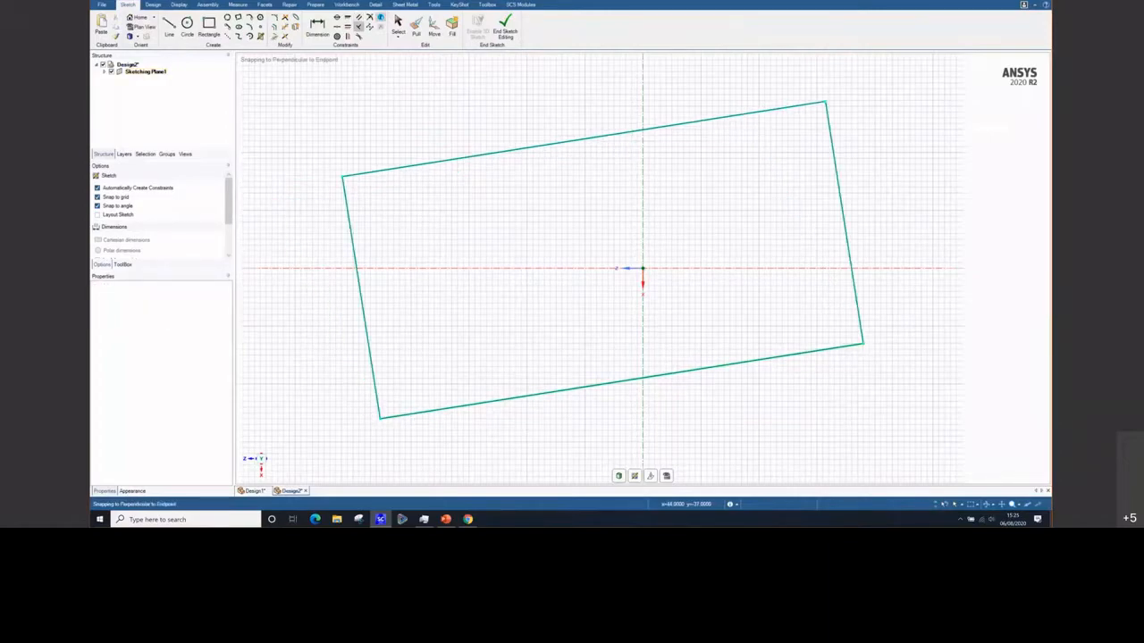
click(380, 18)
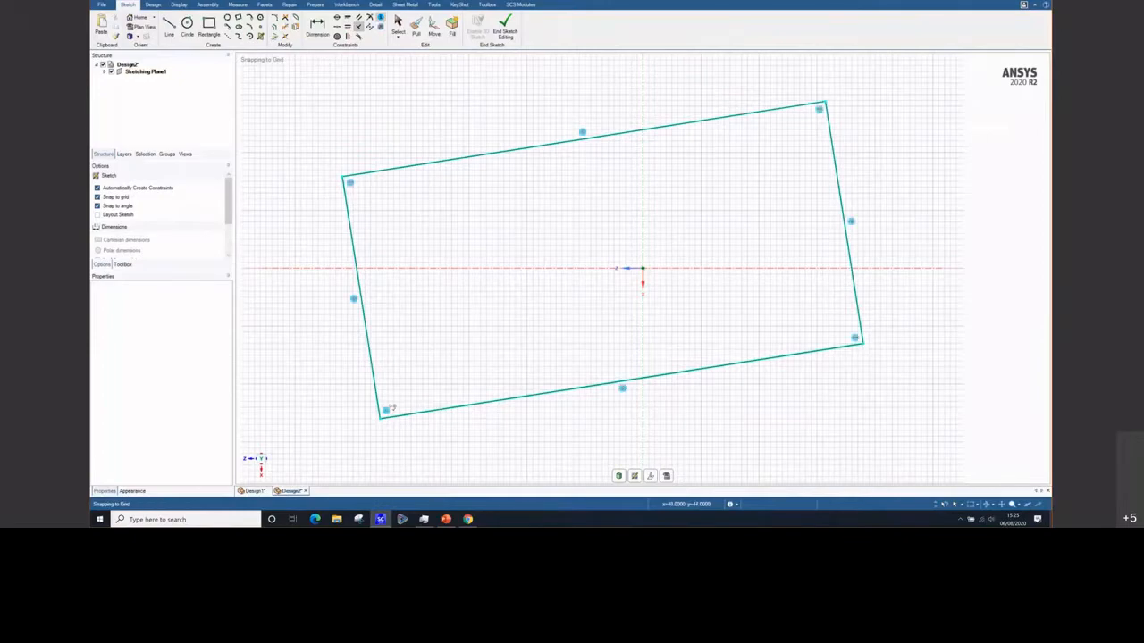
key(Escape)
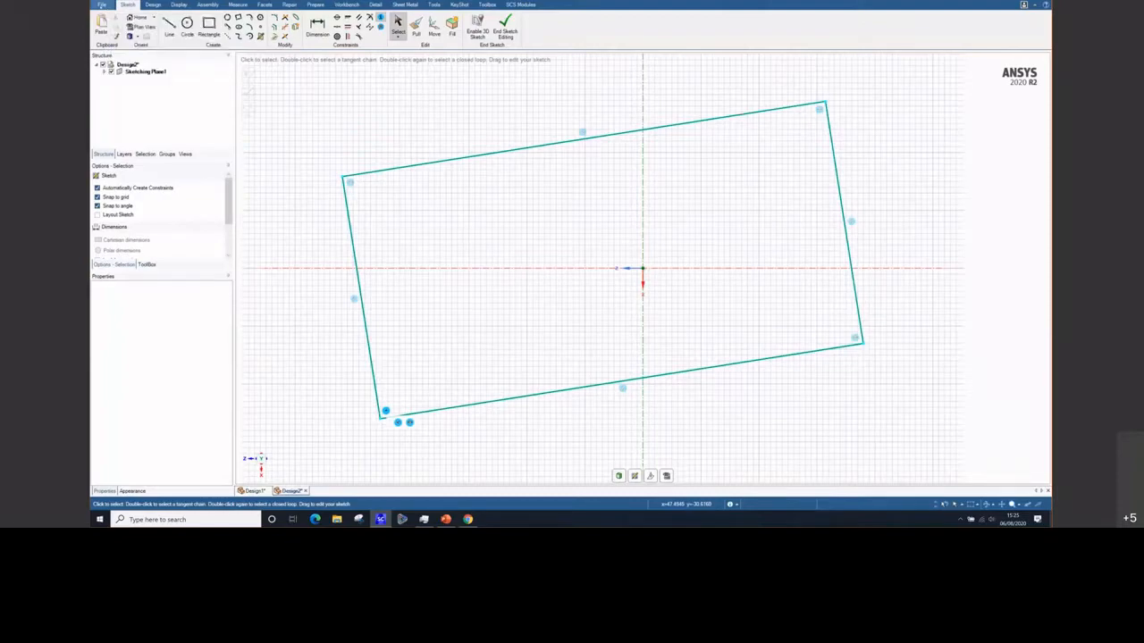
Review the advanced SpaceClaim options for beta features and constraint based sketching, and close the options without changes
click(103, 5)
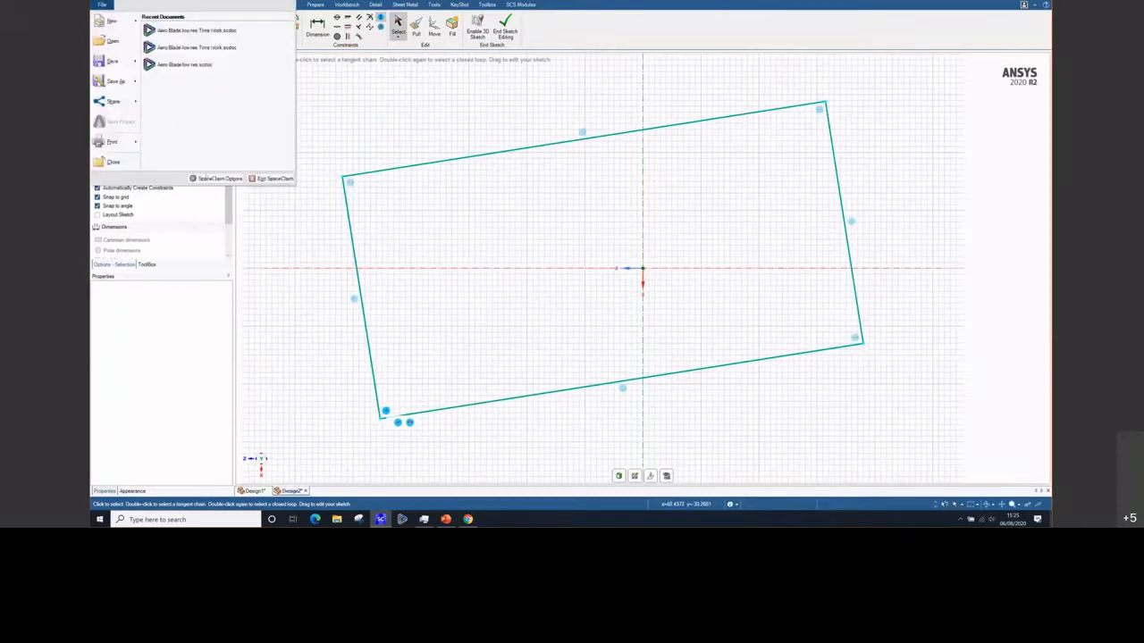
click(211, 179)
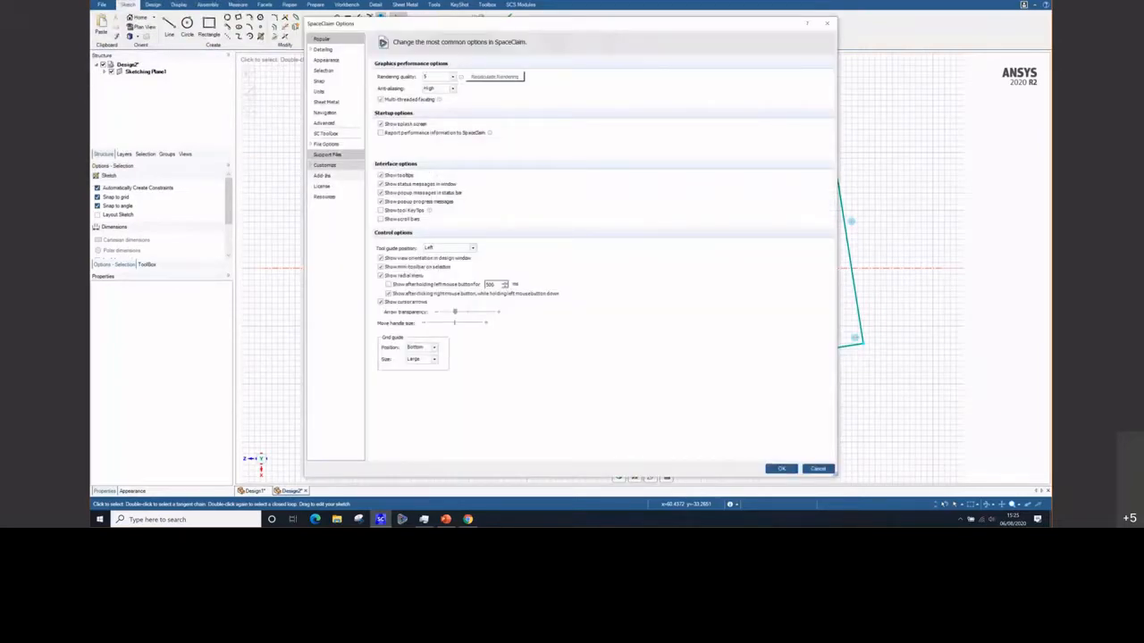
click(323, 122)
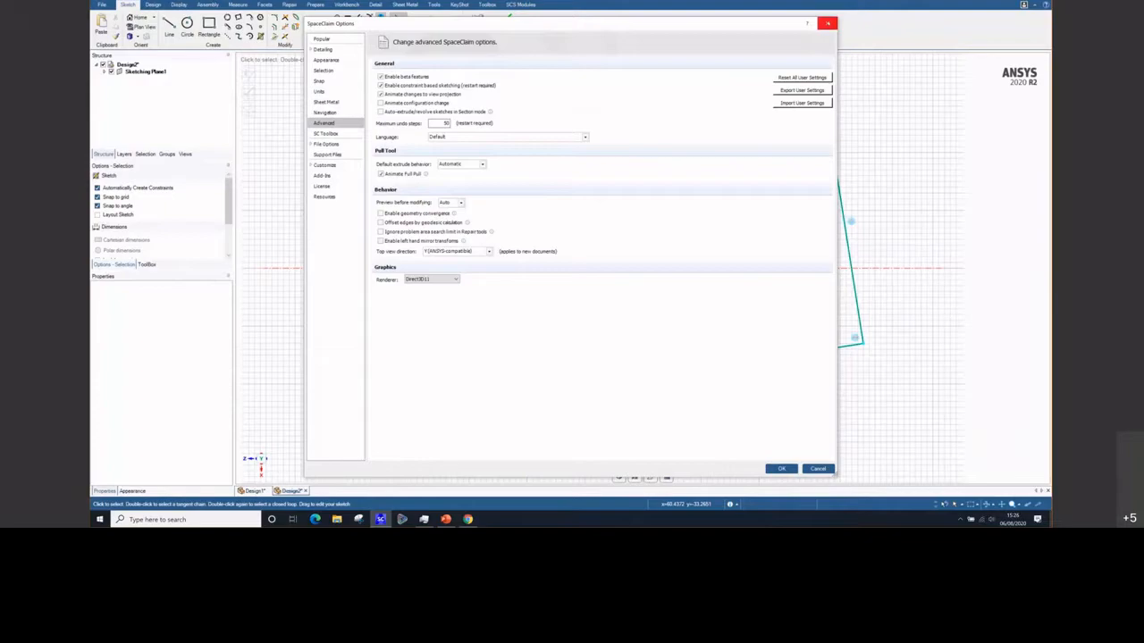
click(827, 22)
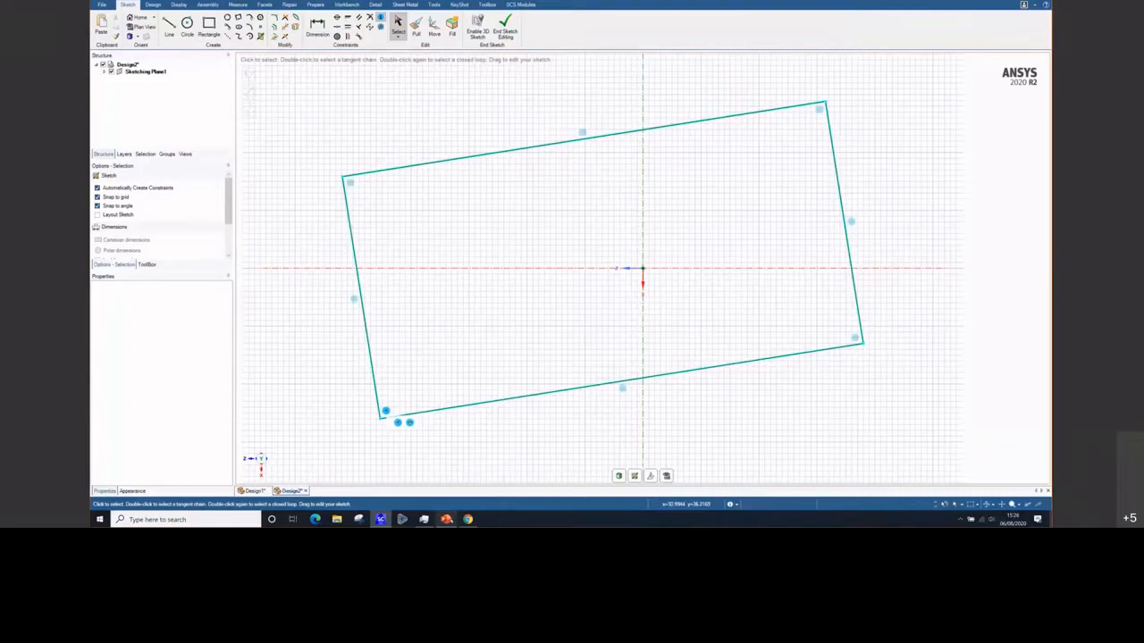
Switch to the PowerPoint presentation and go back to the Topics slide
click(445, 519)
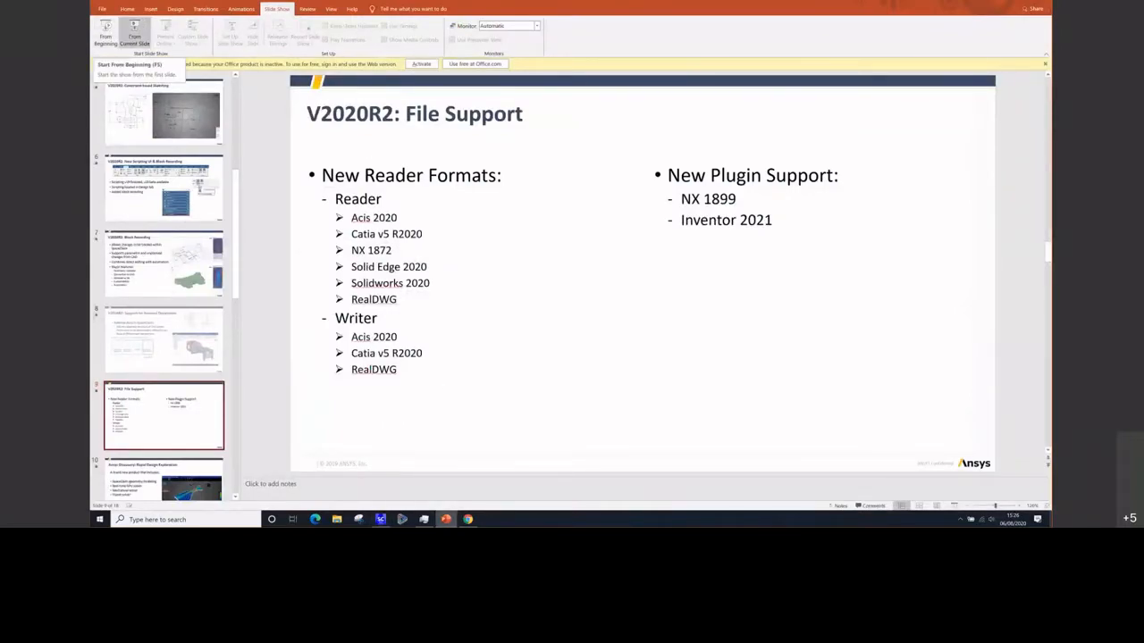
click(163, 340)
scroll(163, 339, up, 6)
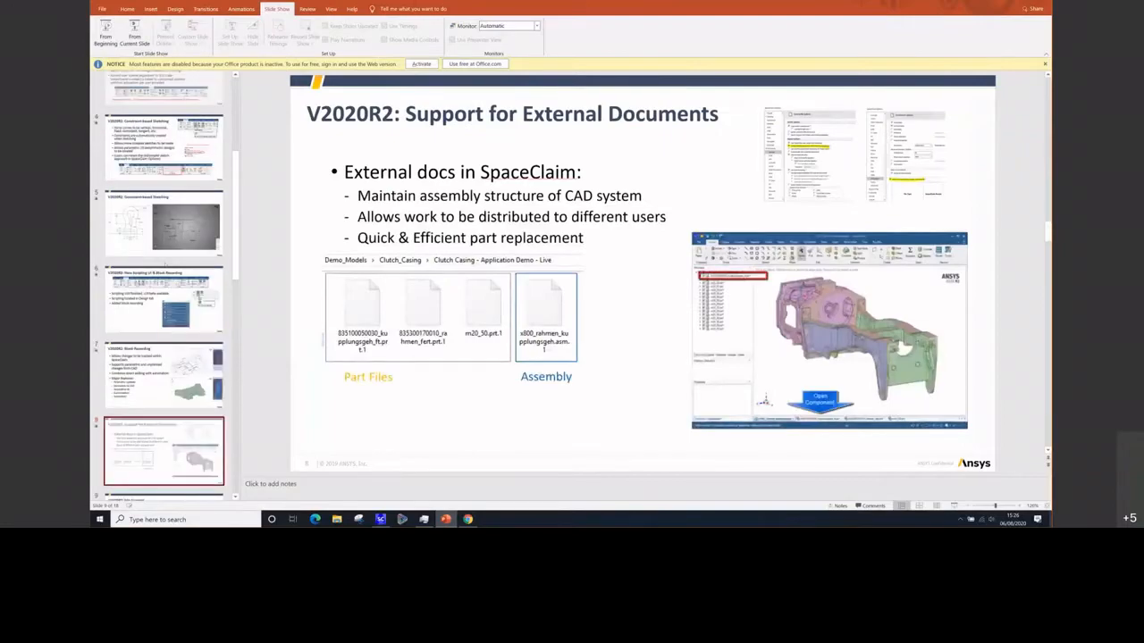
click(148, 134)
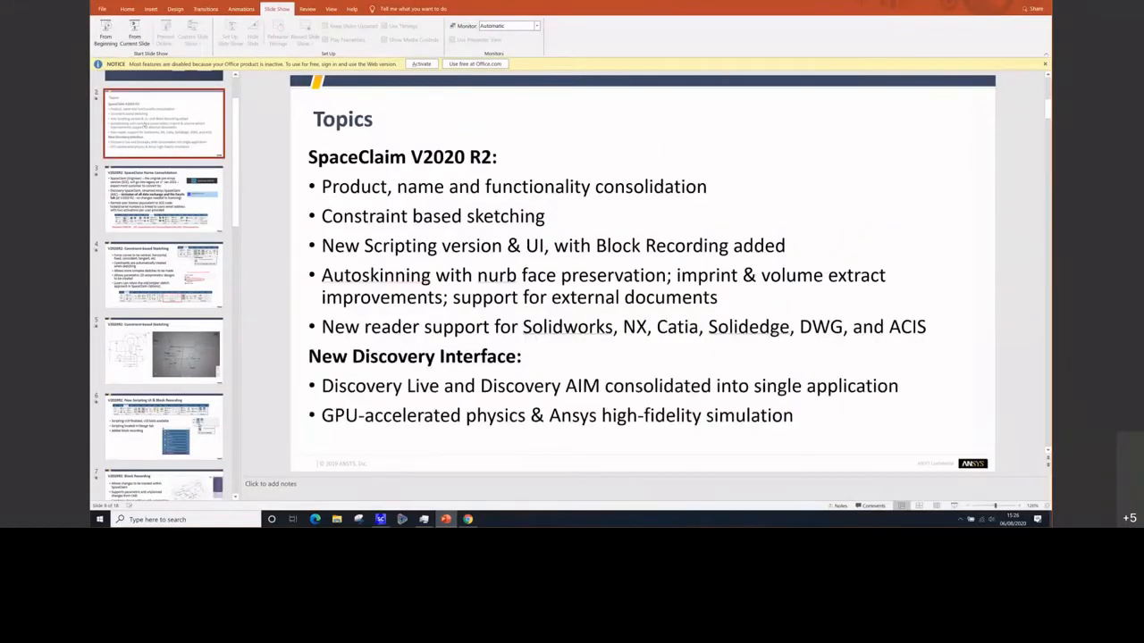
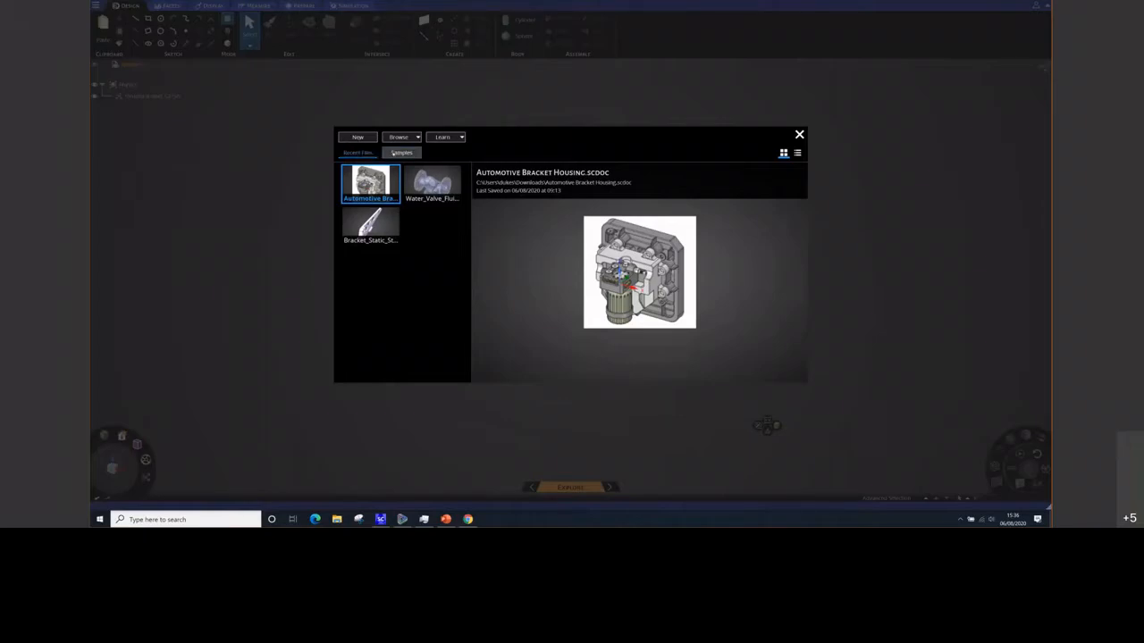
View the sample files in ANSYS Discovery, open the Interactive Tour and exit it
click(393, 154)
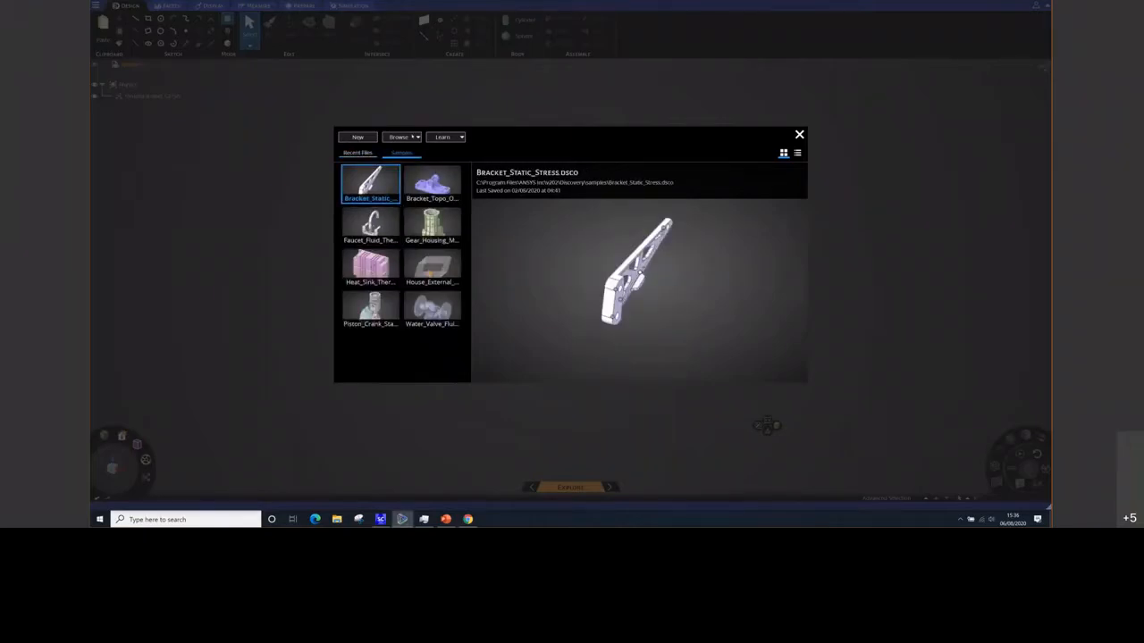
click(436, 137)
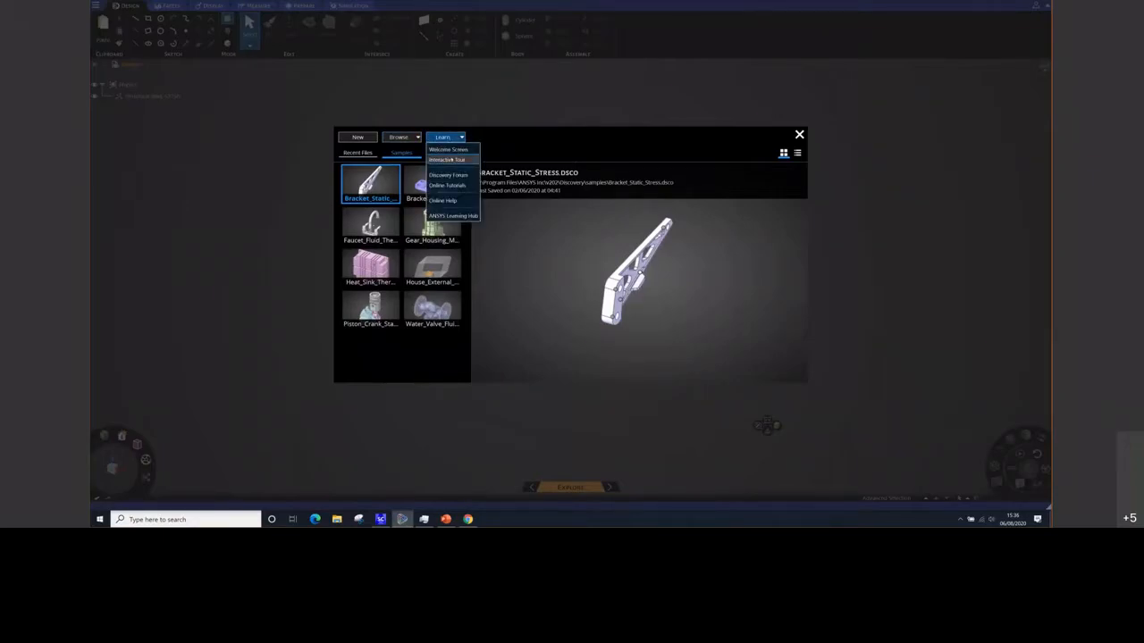
click(446, 159)
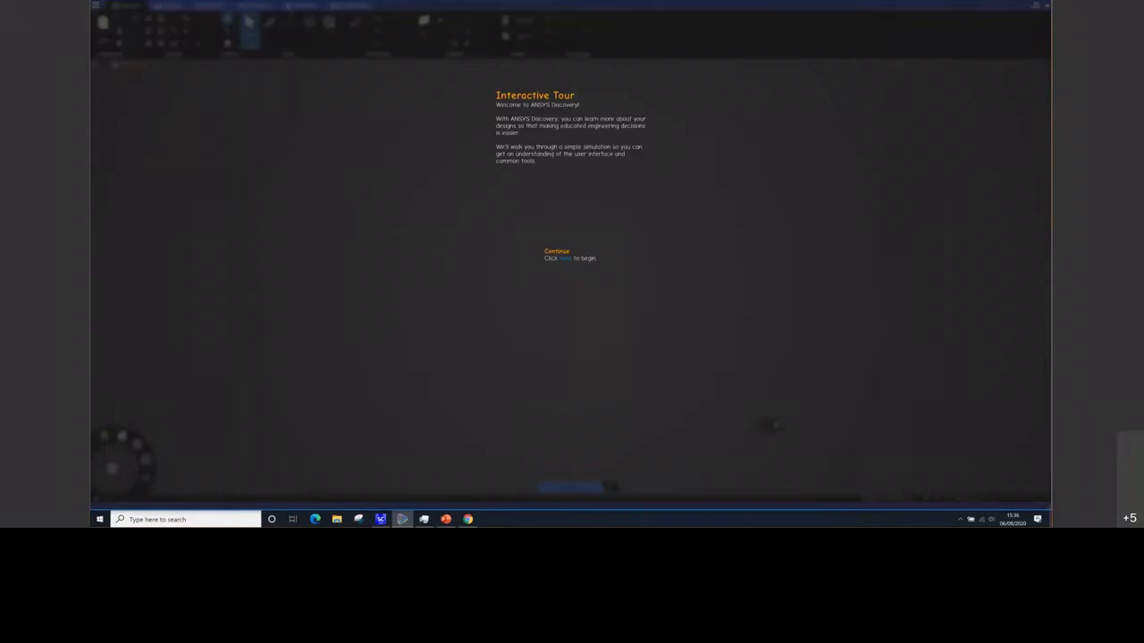
key(Escape)
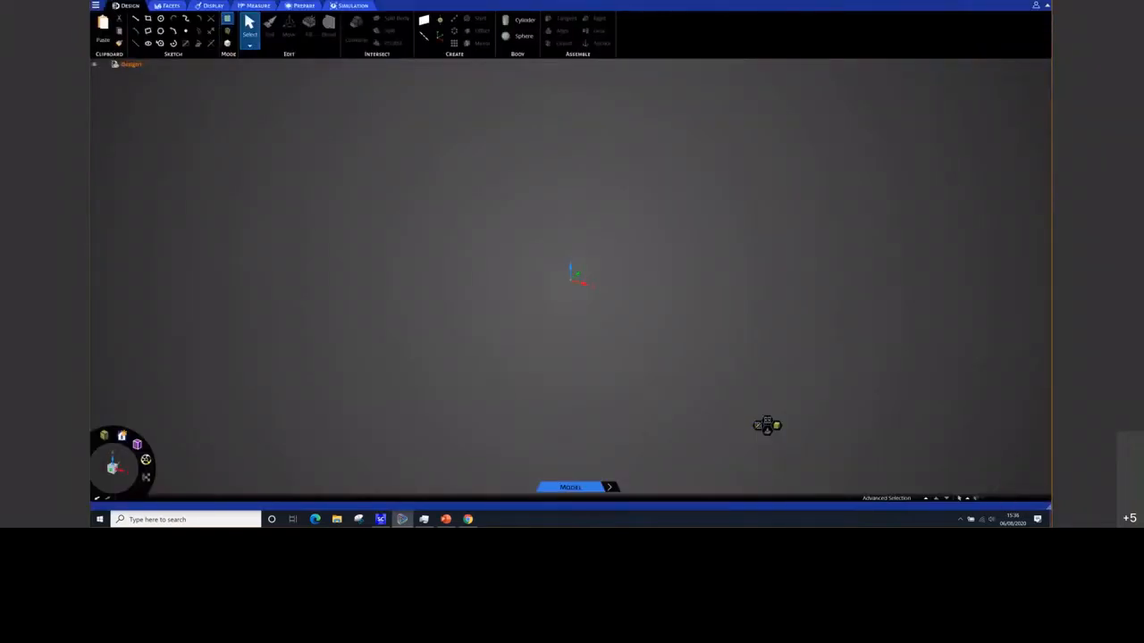
Return to the home page and open the Discovery Welcome Screen
click(96, 6)
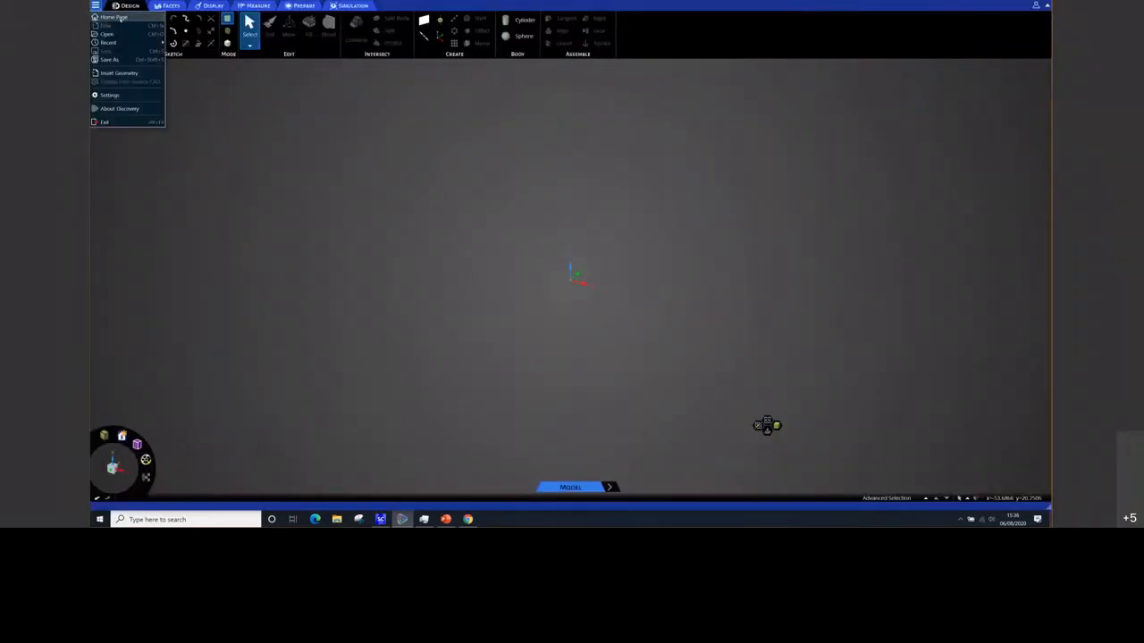
click(119, 17)
click(444, 137)
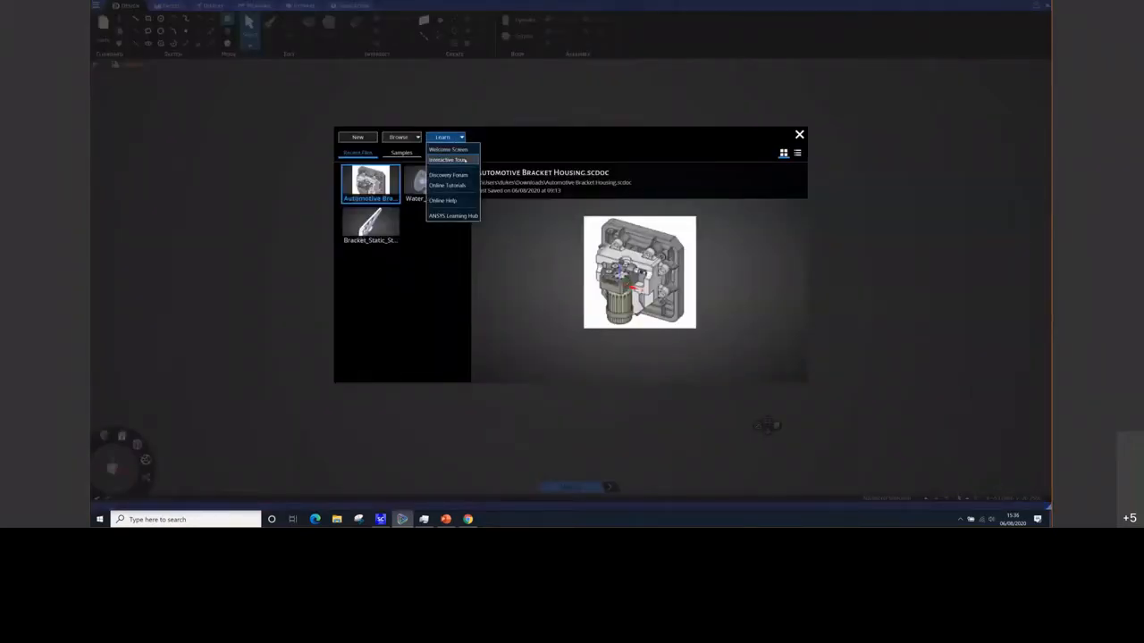
click(456, 151)
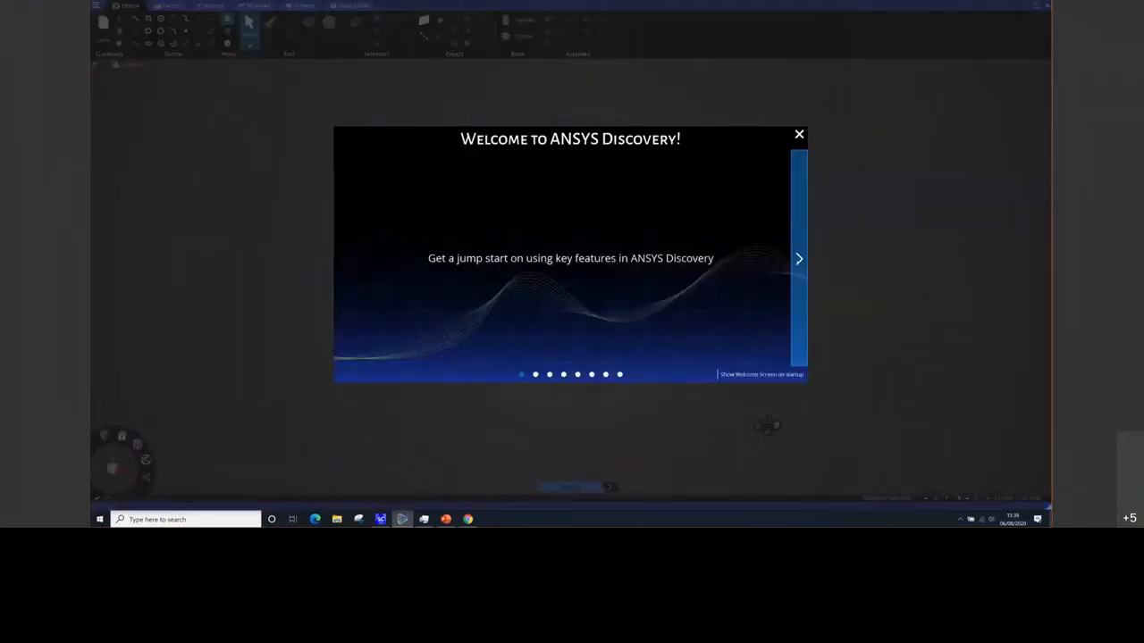
Page through the Welcome Screen slides from the product overview to Using Tools, and close the Welcome Screen
click(799, 258)
click(798, 258)
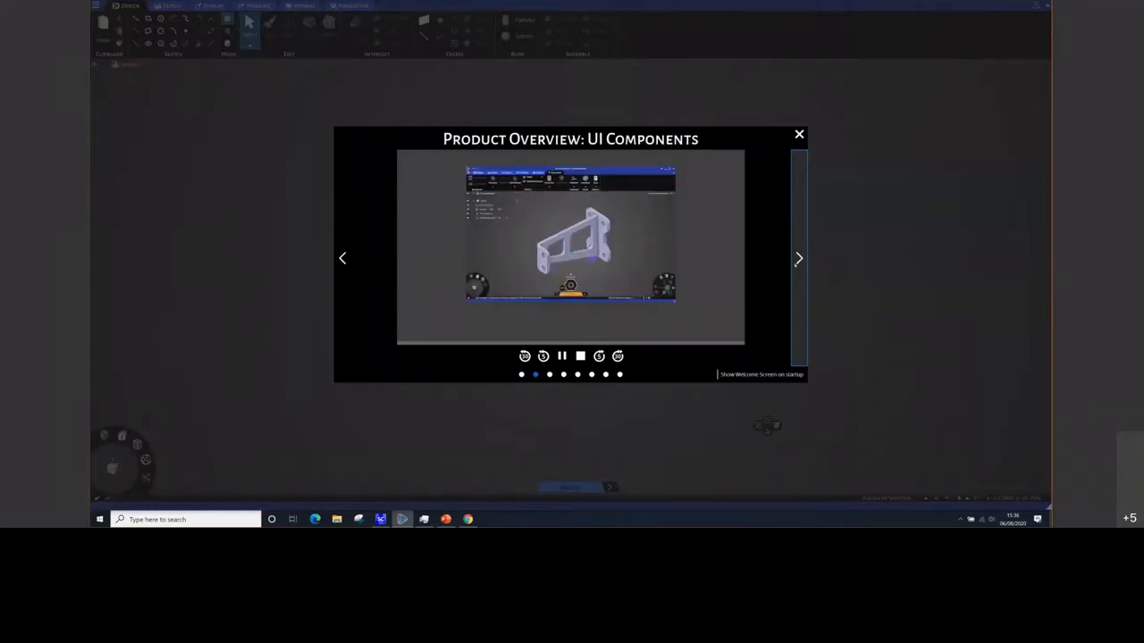
click(799, 259)
click(799, 258)
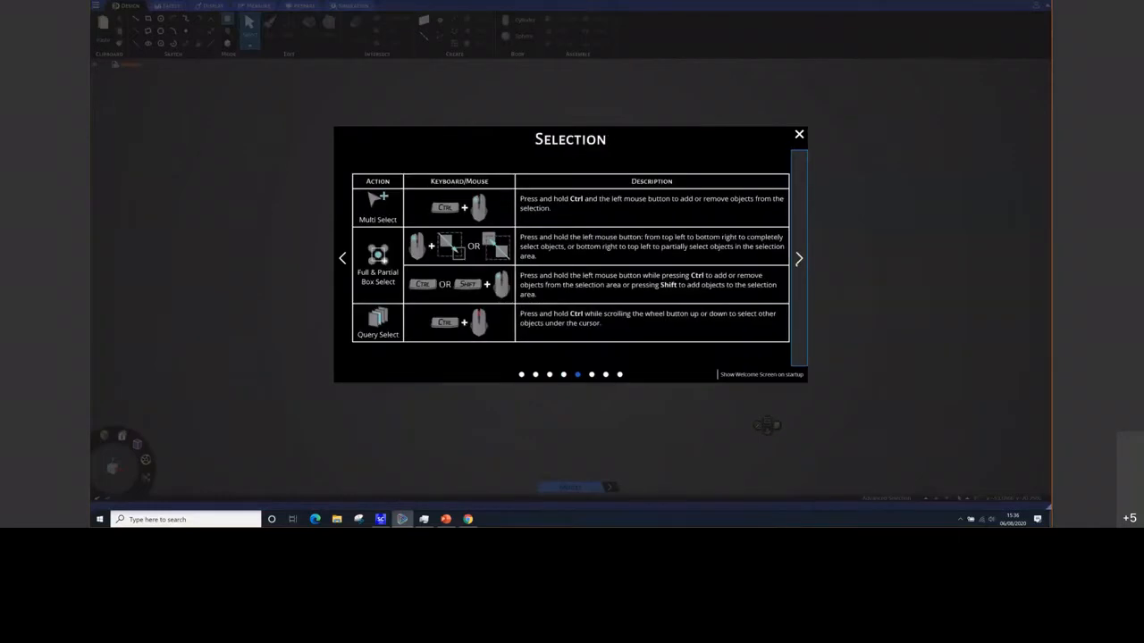
click(799, 258)
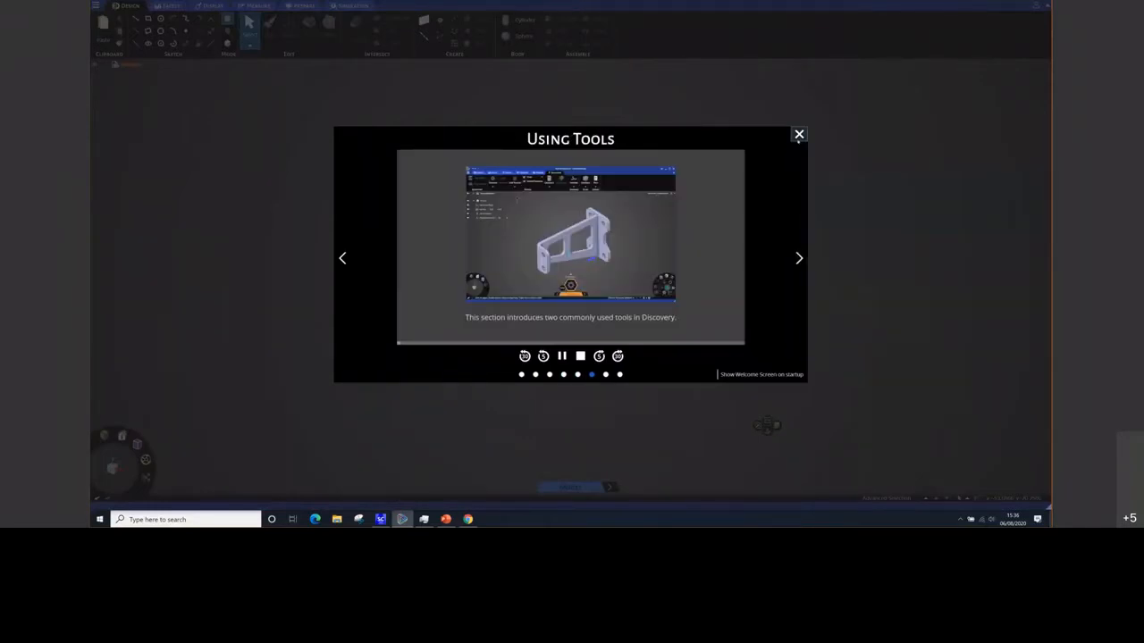
click(799, 135)
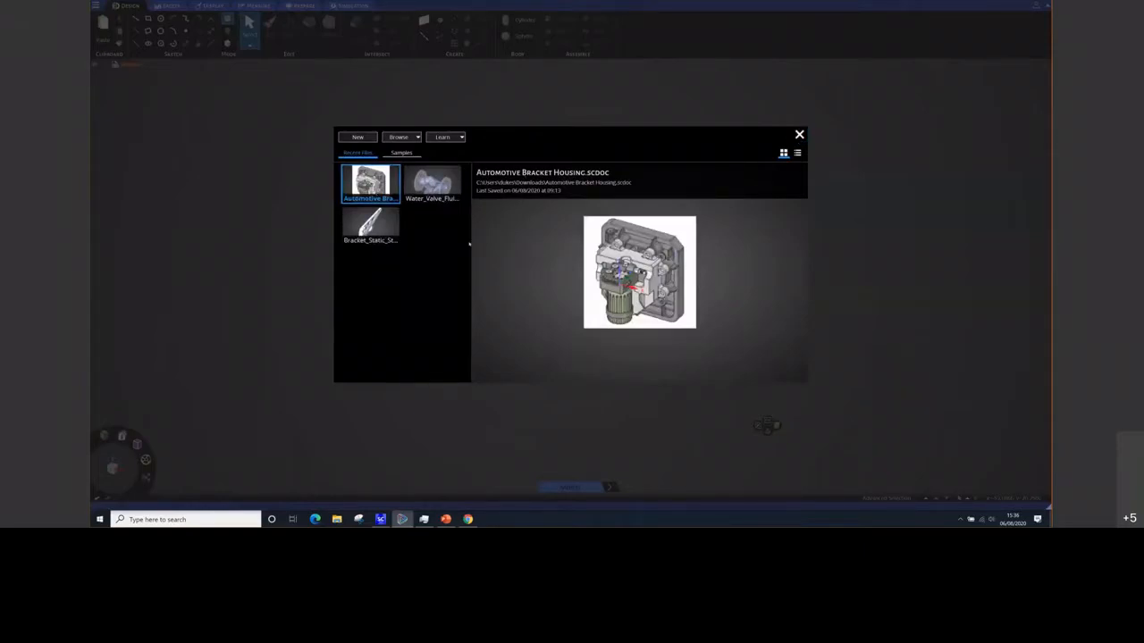
Open the recent file Automotive Bracket Housing and review its Design, Facets, Display, Measure, Prepare and Simulation tools
click(372, 184)
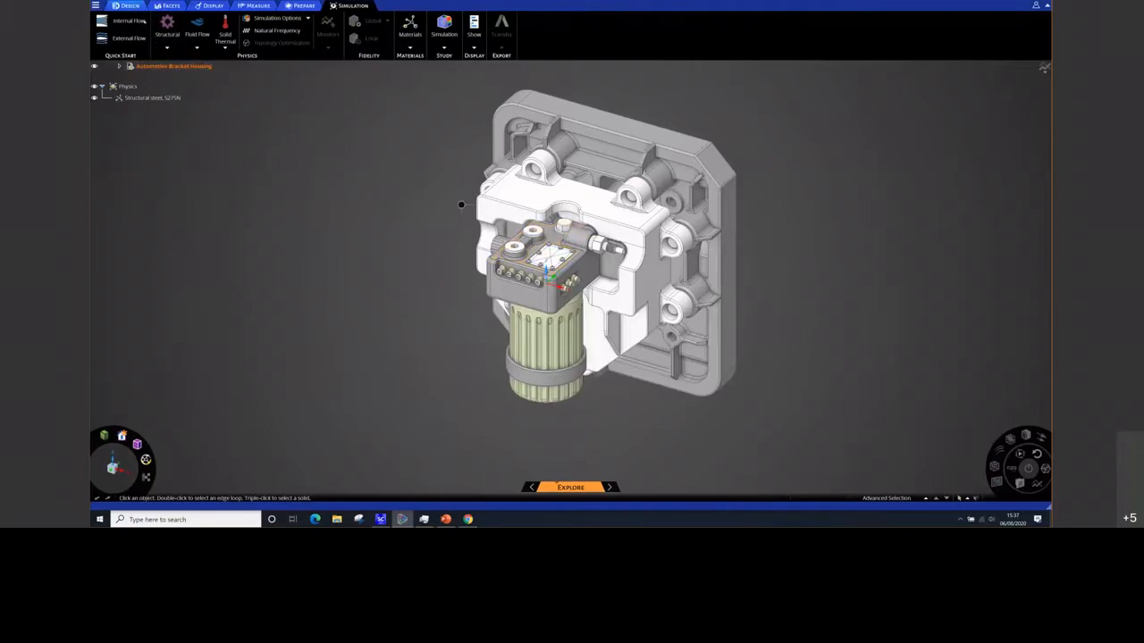
click(129, 6)
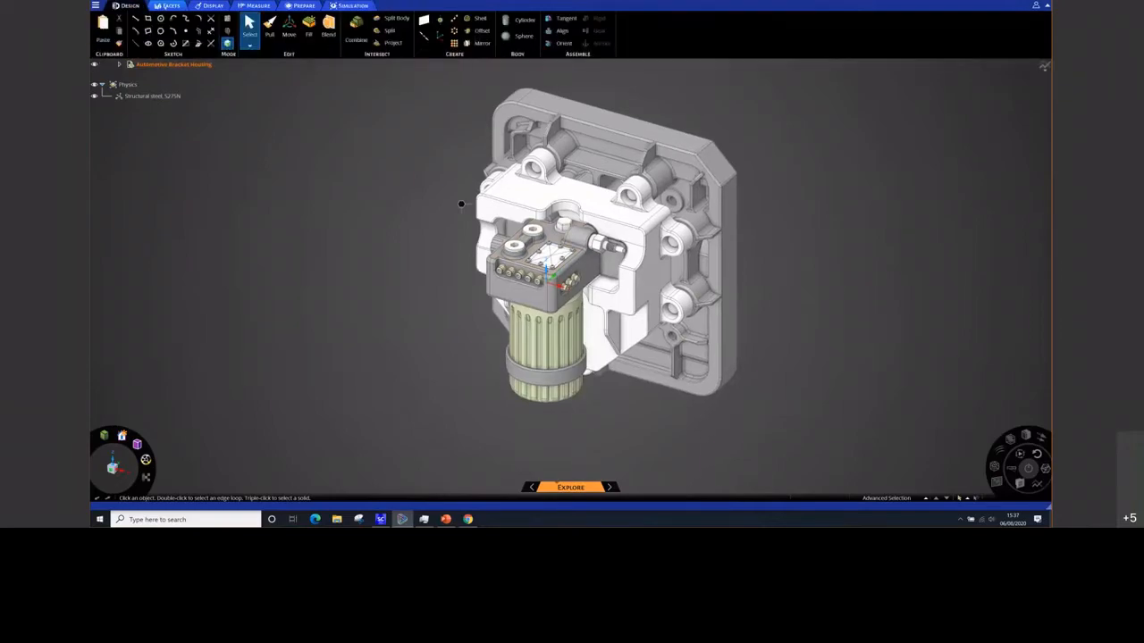
click(167, 5)
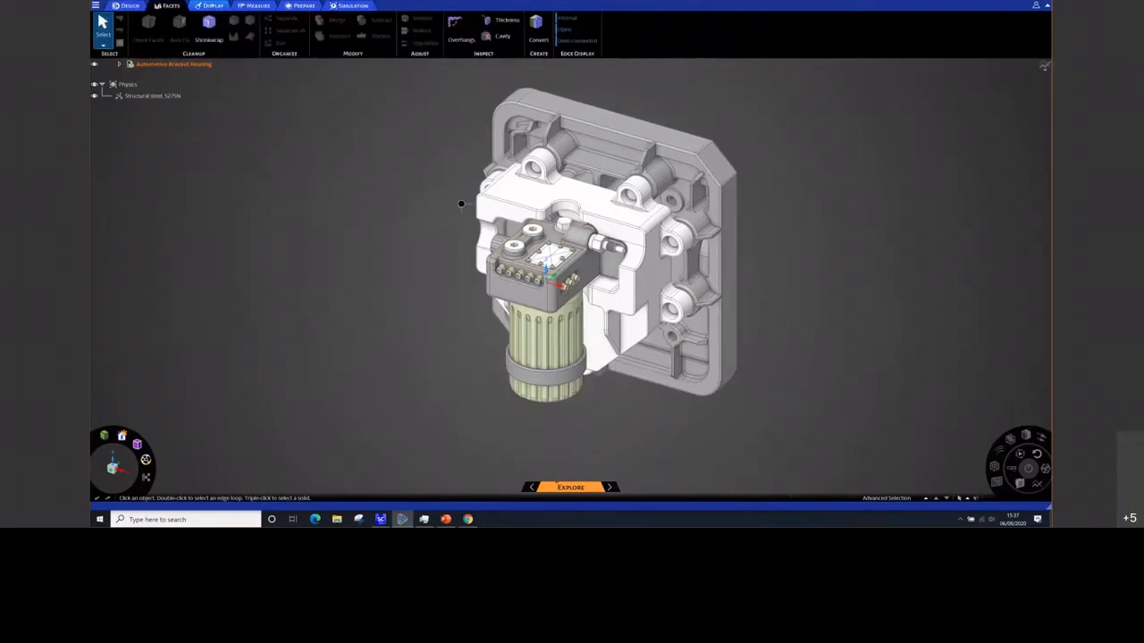
click(212, 6)
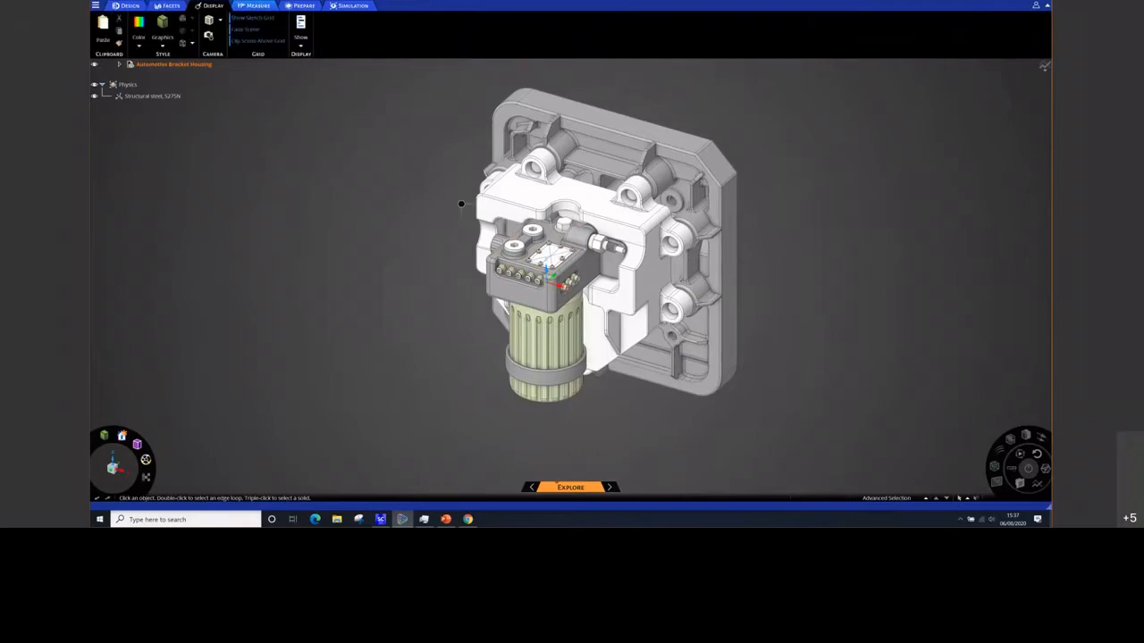
click(254, 6)
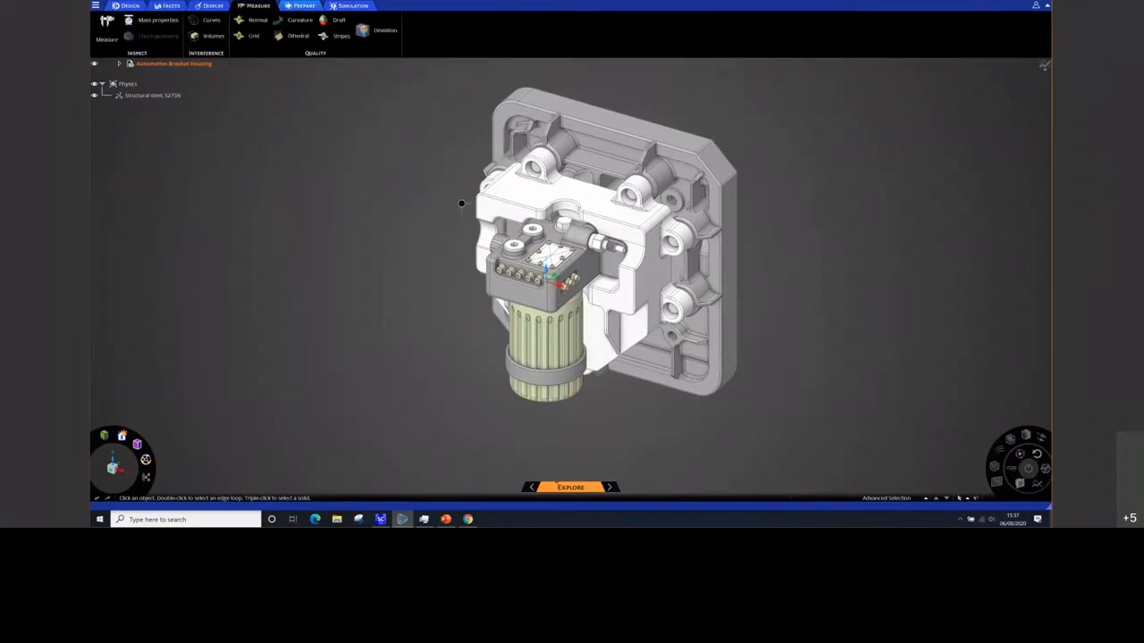
click(301, 5)
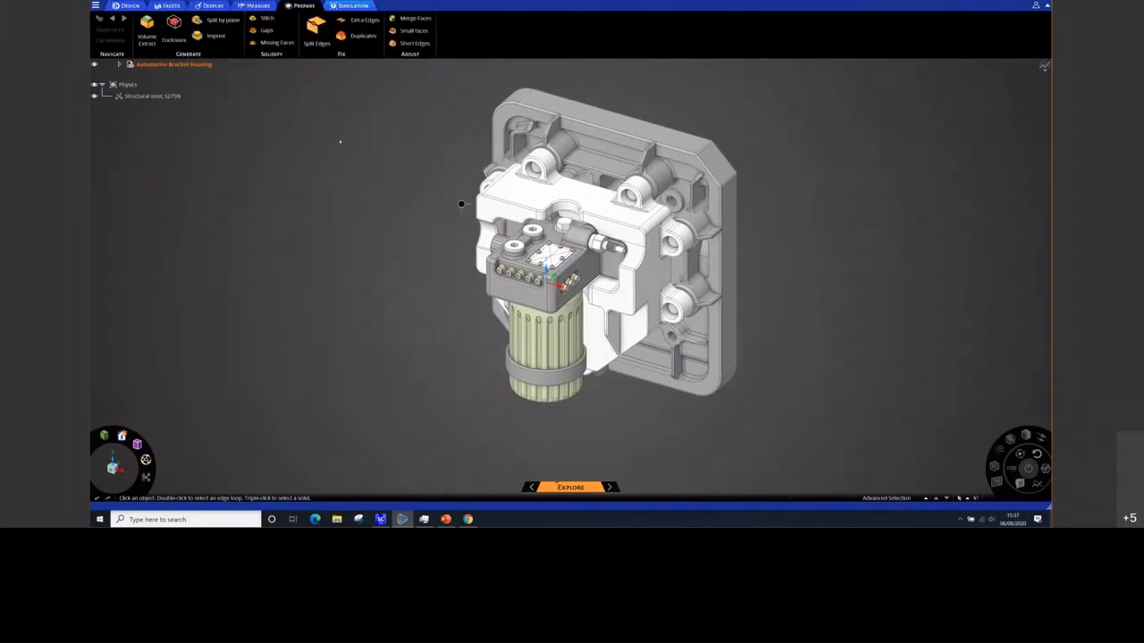
click(351, 5)
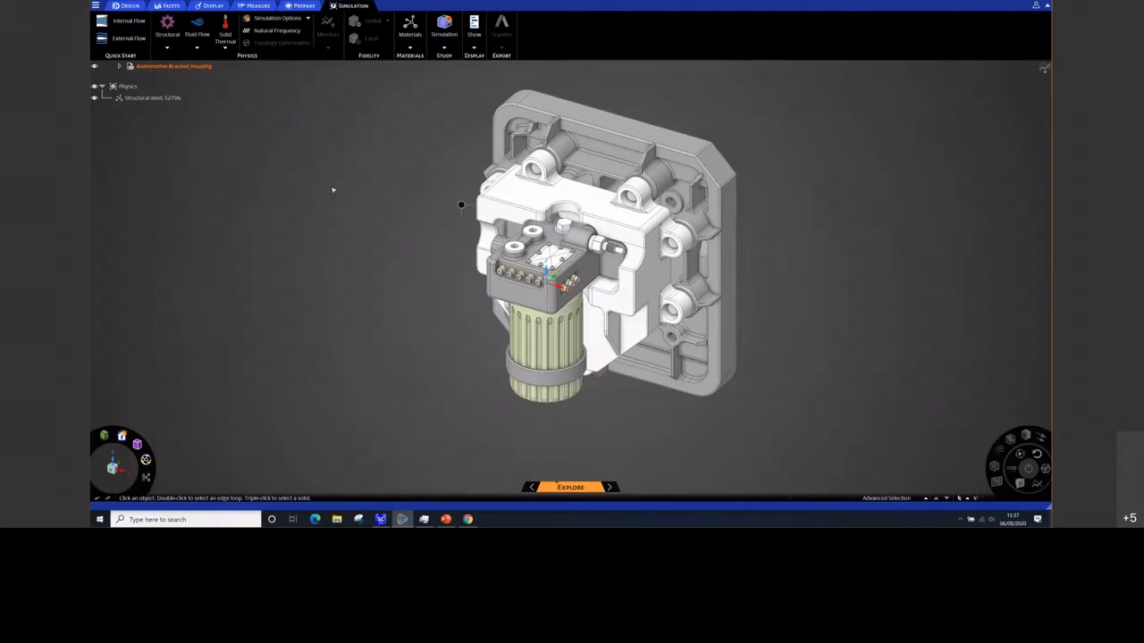
Limit the physics solution to the white bracket body only and hide all other bodies
shift+middle_drag(363, 214, 334, 225)
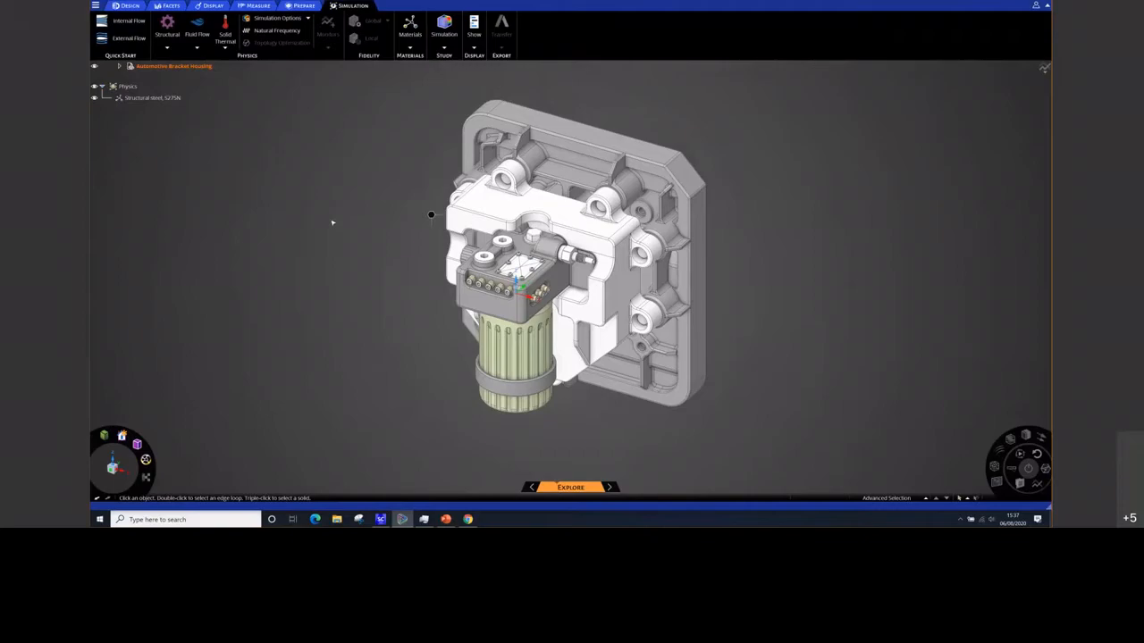
click(483, 208)
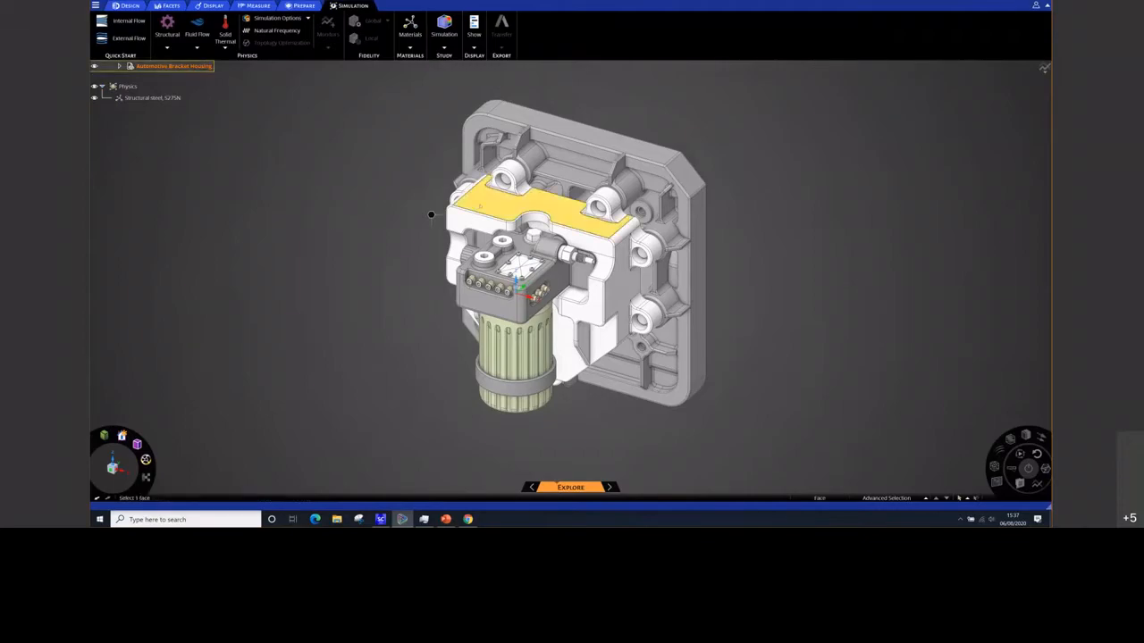
right_click(481, 205)
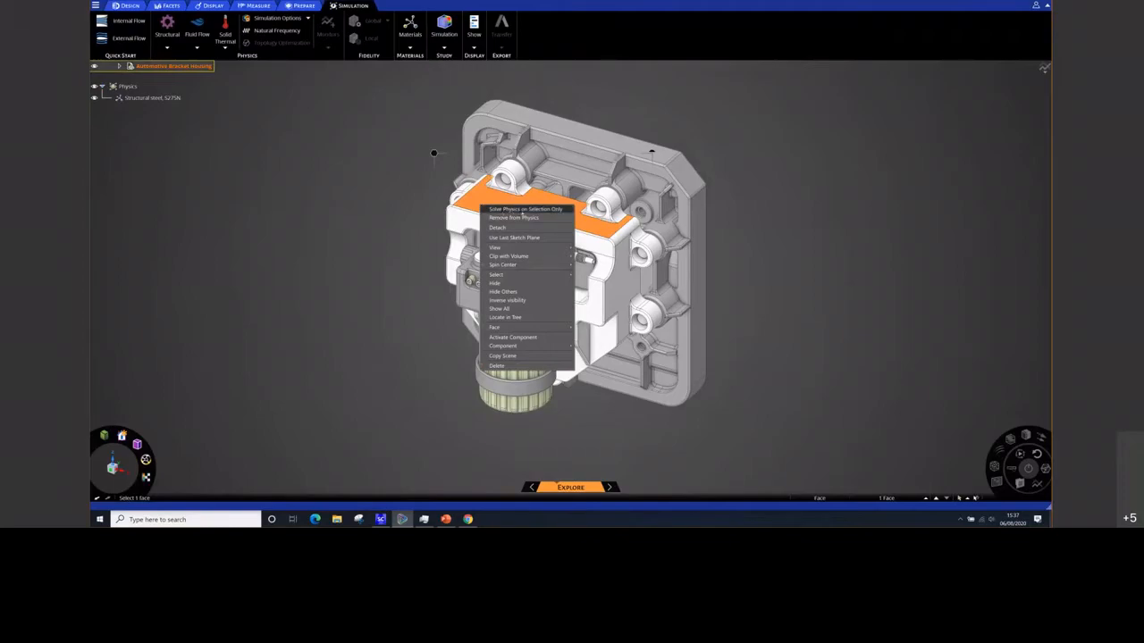
click(523, 209)
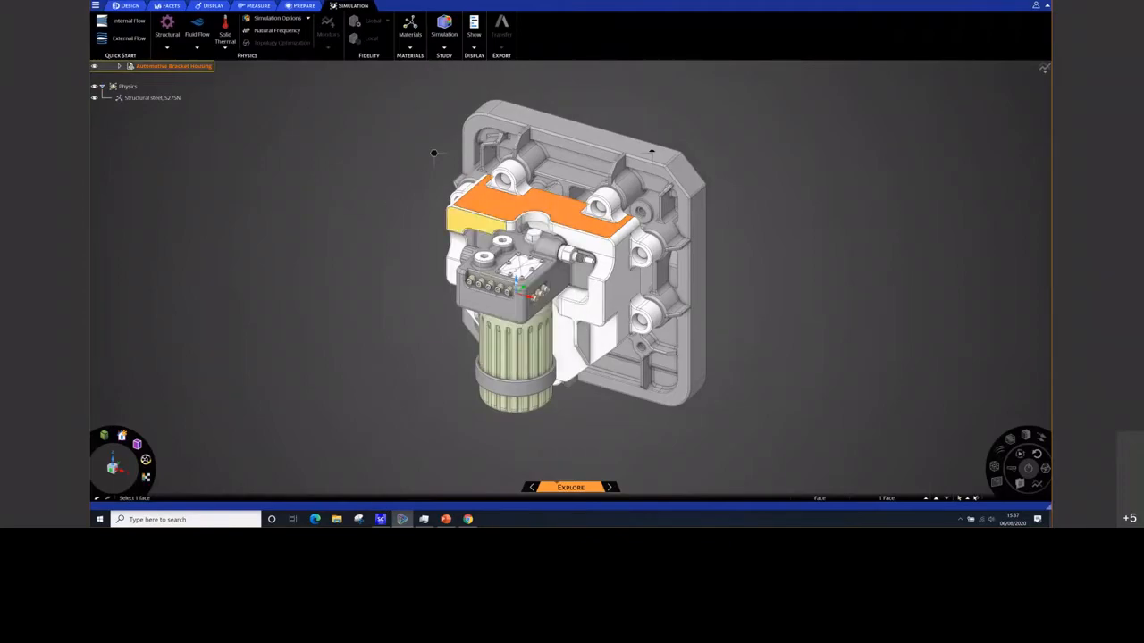
right_click(499, 204)
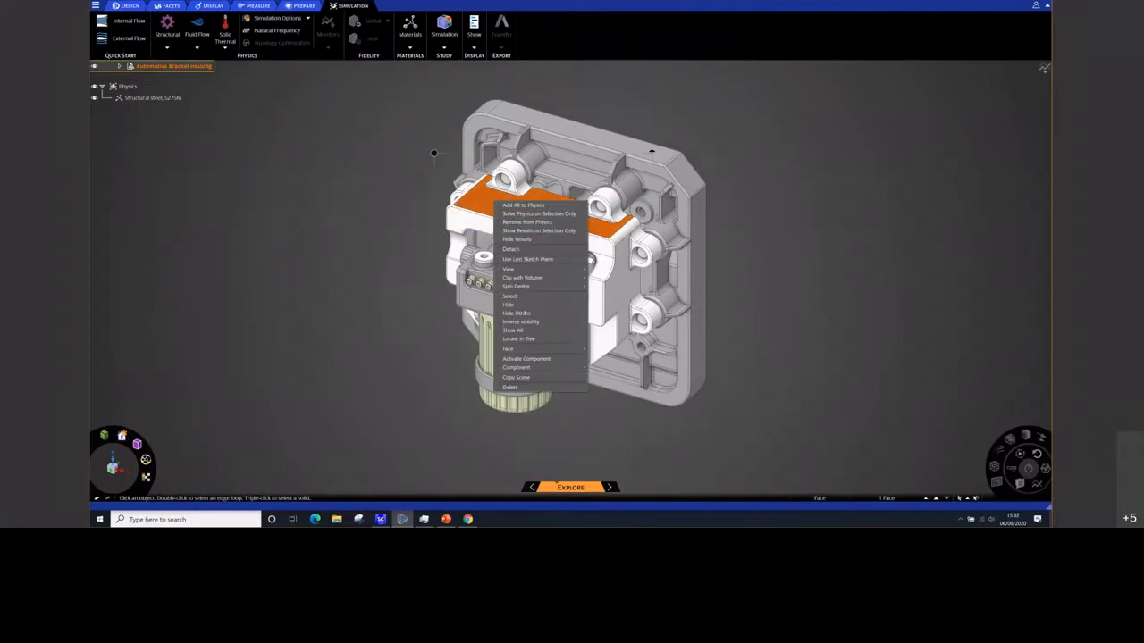
click(523, 314)
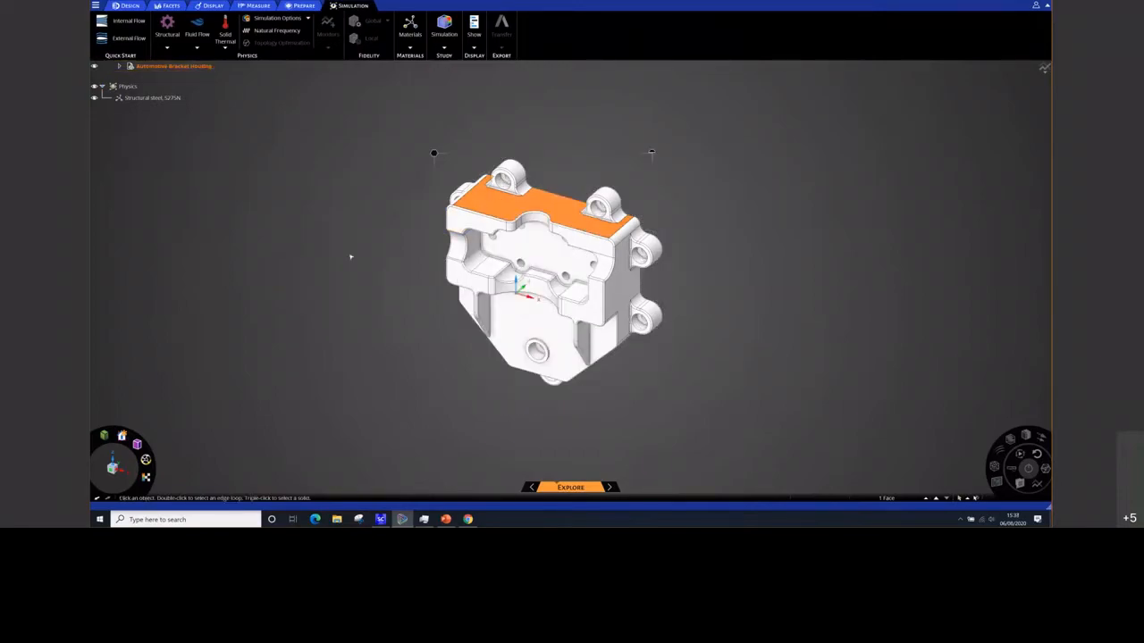
Change the assigned material from the physics tree to Aluminum alloy, wrought, 6061, T6
mouse_move(341, 266)
middle_down()
mouse_move(357, 265)
mouse_move(378, 227)
mouse_move(380, 240)
mouse_move(339, 250)
middle_up()
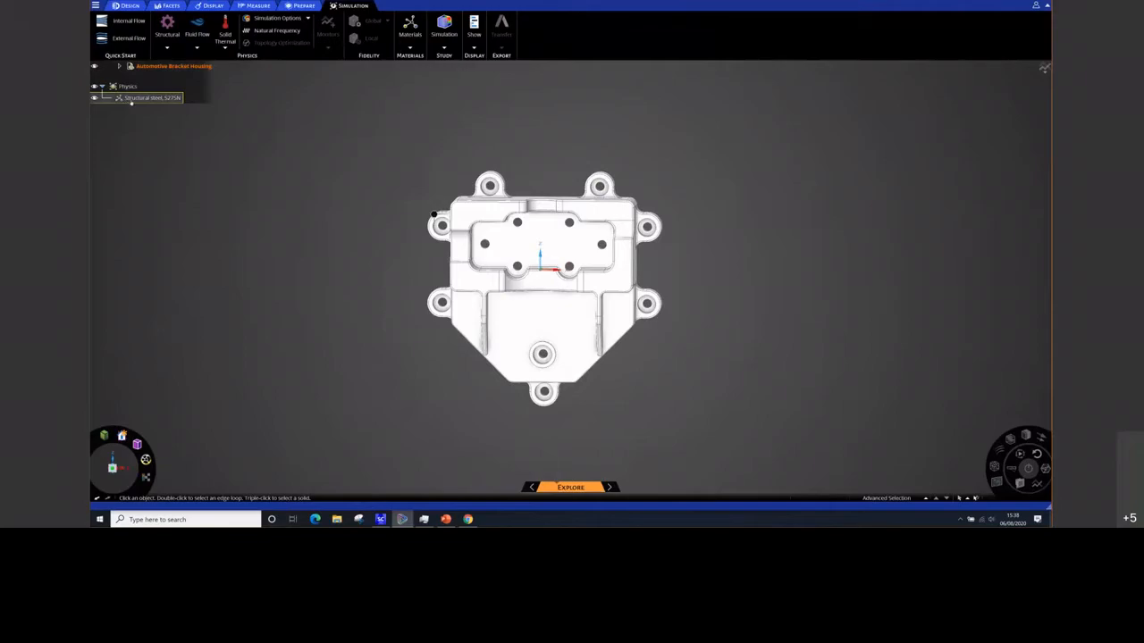
click(131, 98)
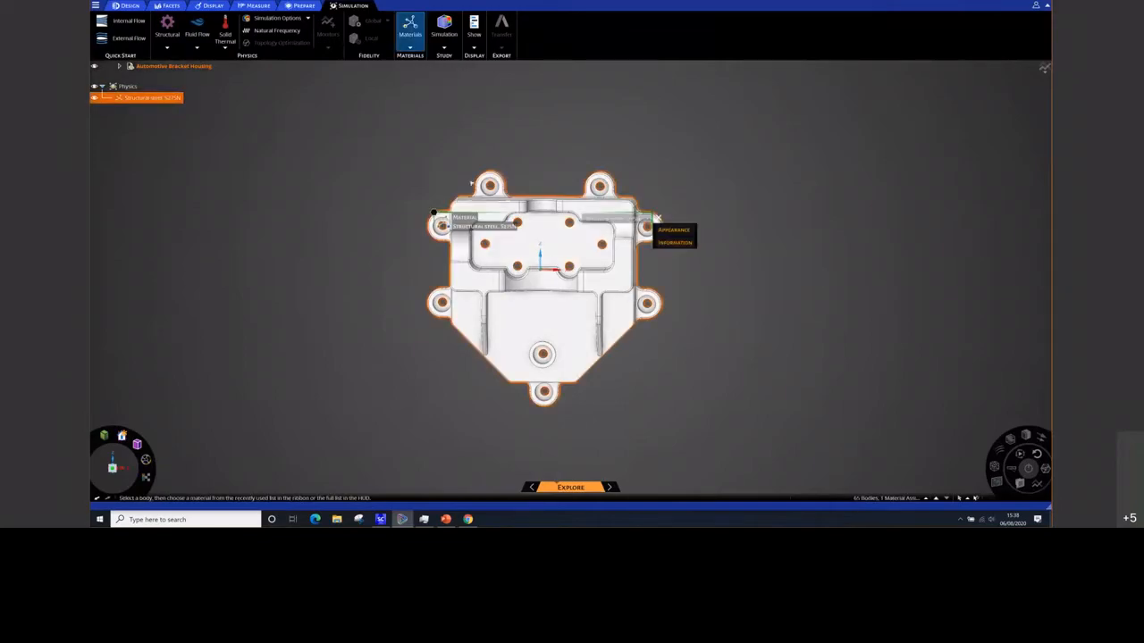
click(656, 217)
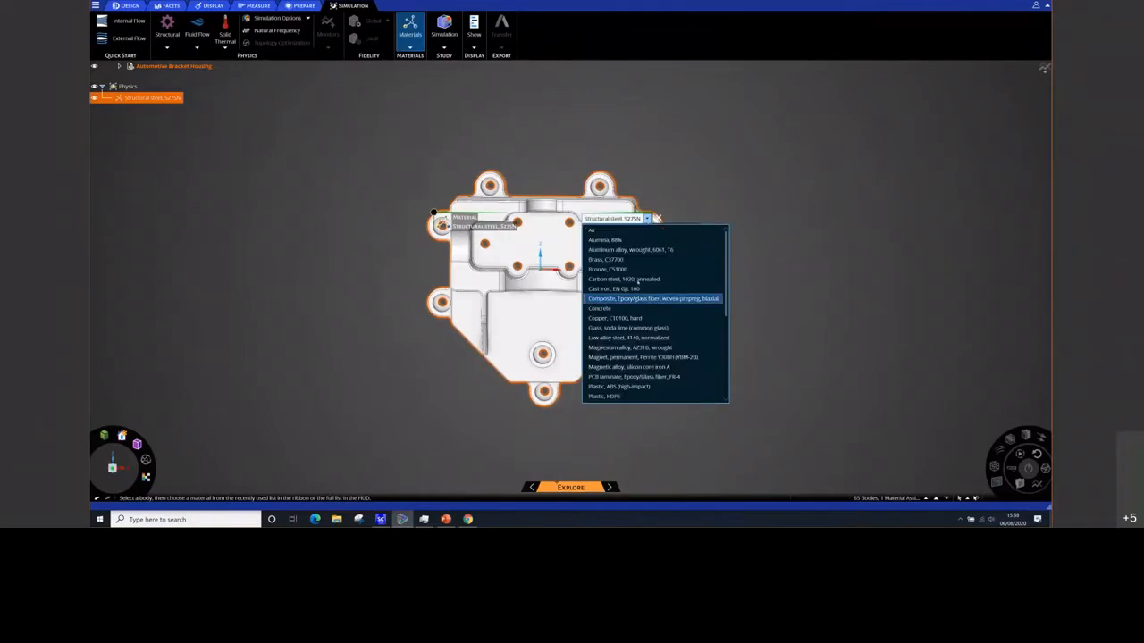
scroll(625, 322, down, 6)
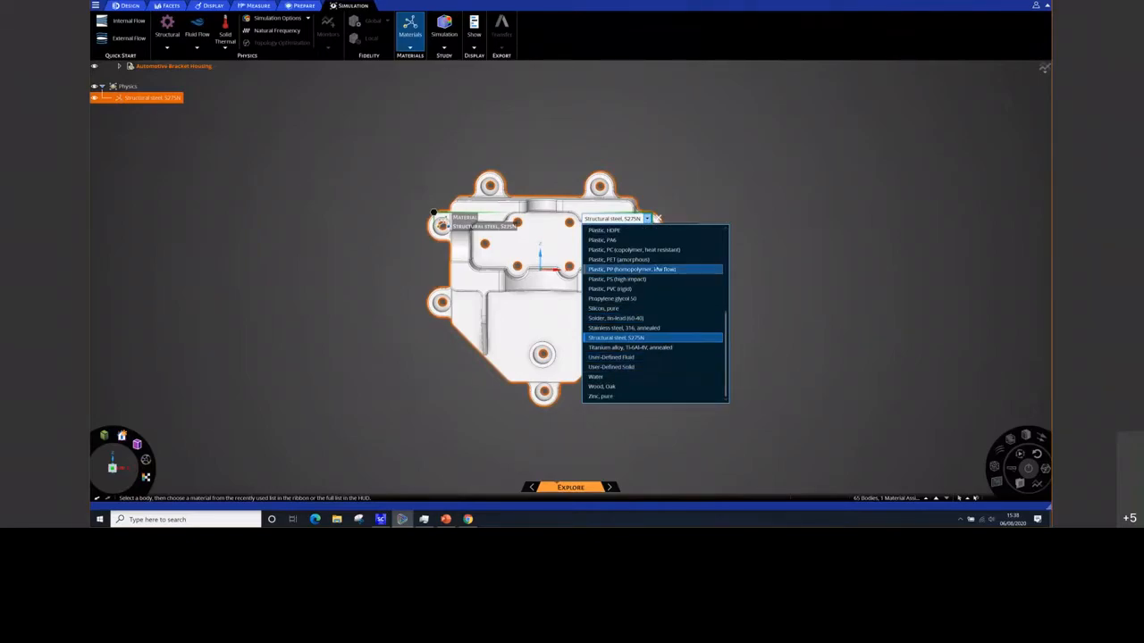
scroll(617, 251, up, 6)
click(617, 252)
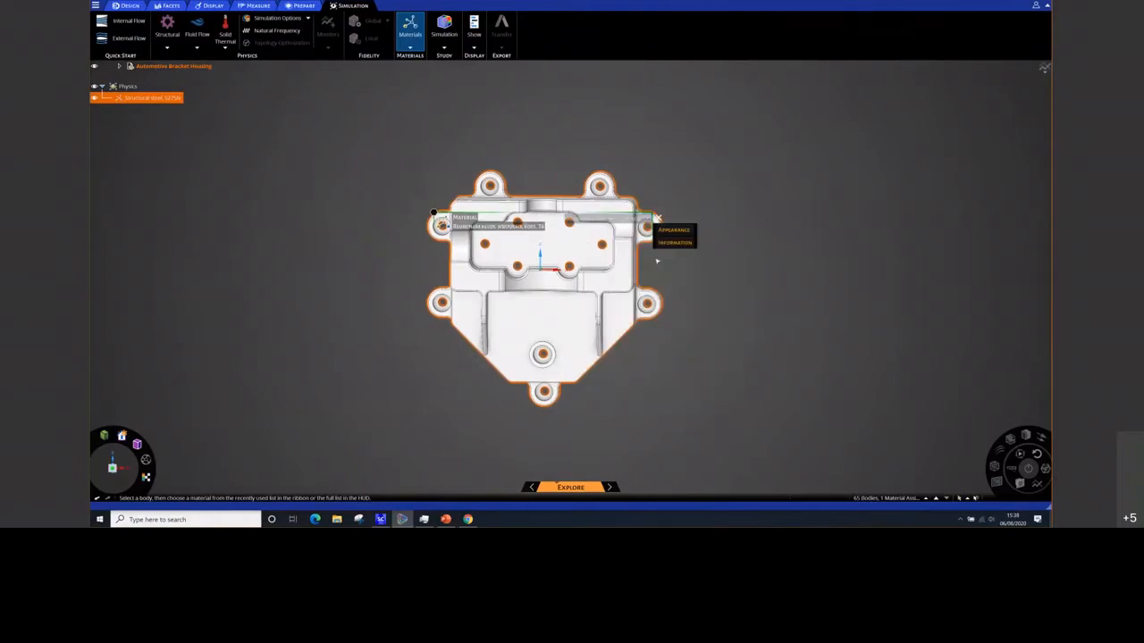
click(733, 264)
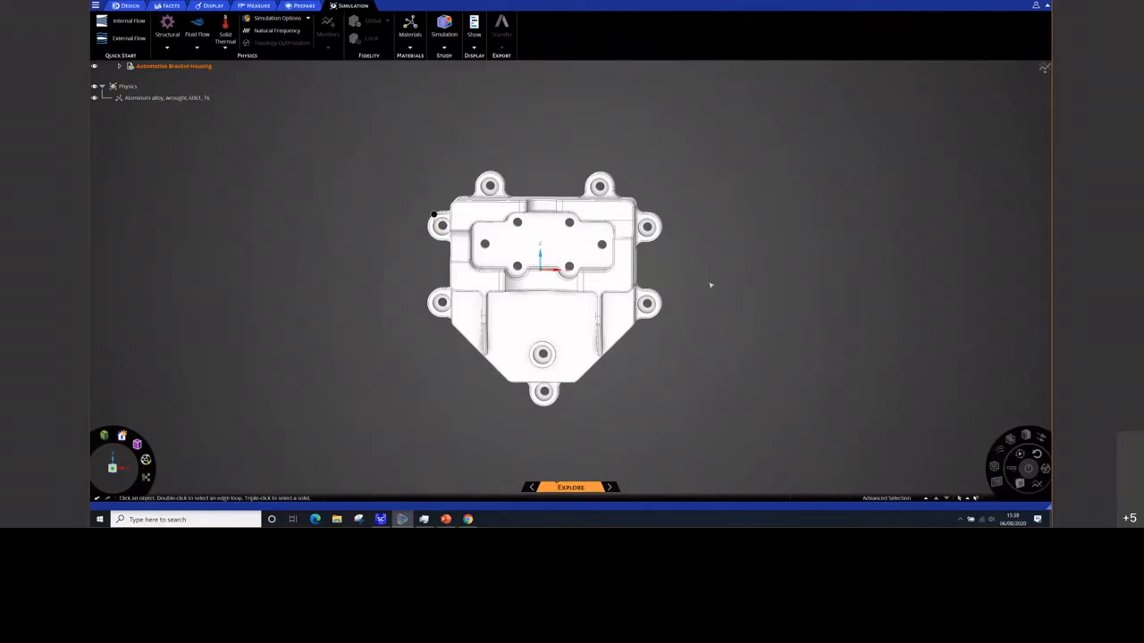
Select the inner cylindrical faces of the seven mounting-lug holes around the bracket's outer edge
middle_drag(710, 285, 716, 281)
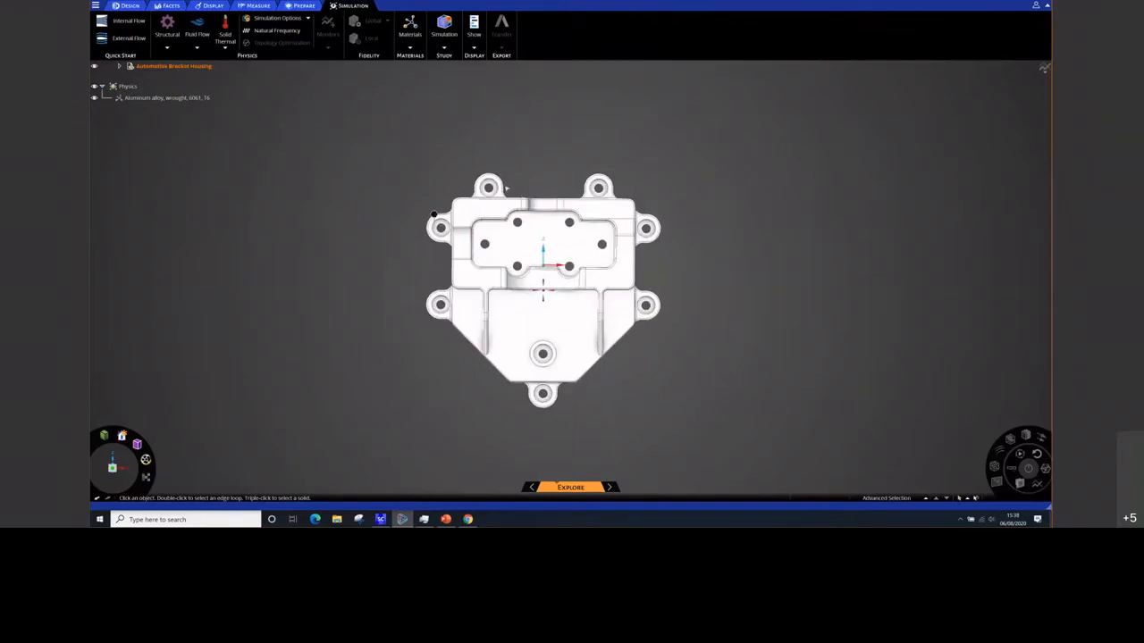
scroll(507, 168, up, 5)
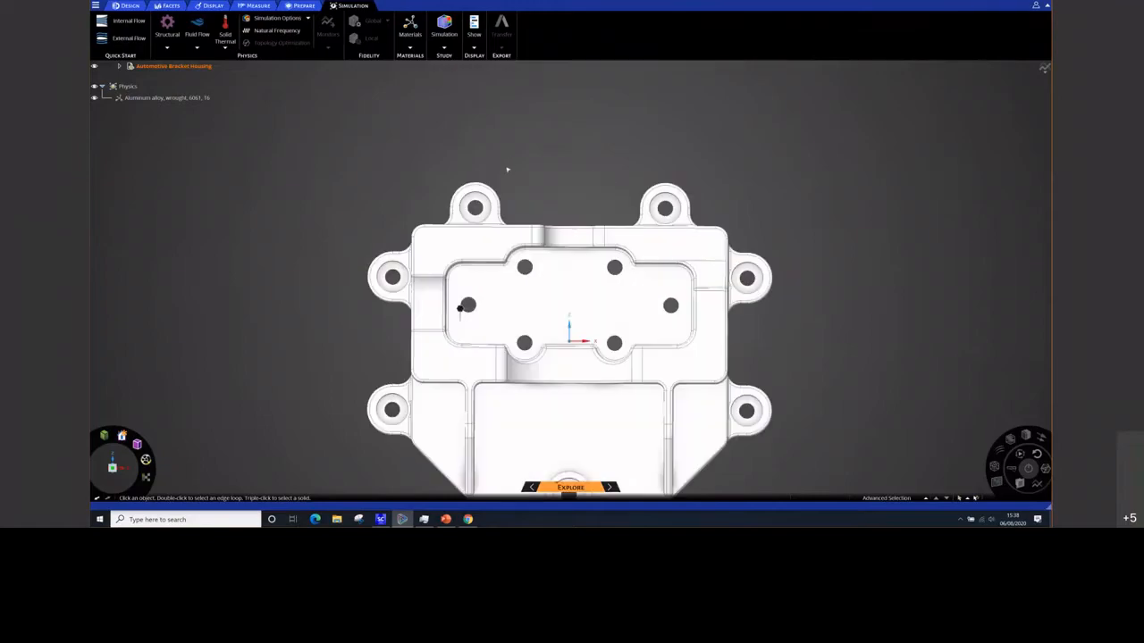
middle_drag(502, 208, 526, 189)
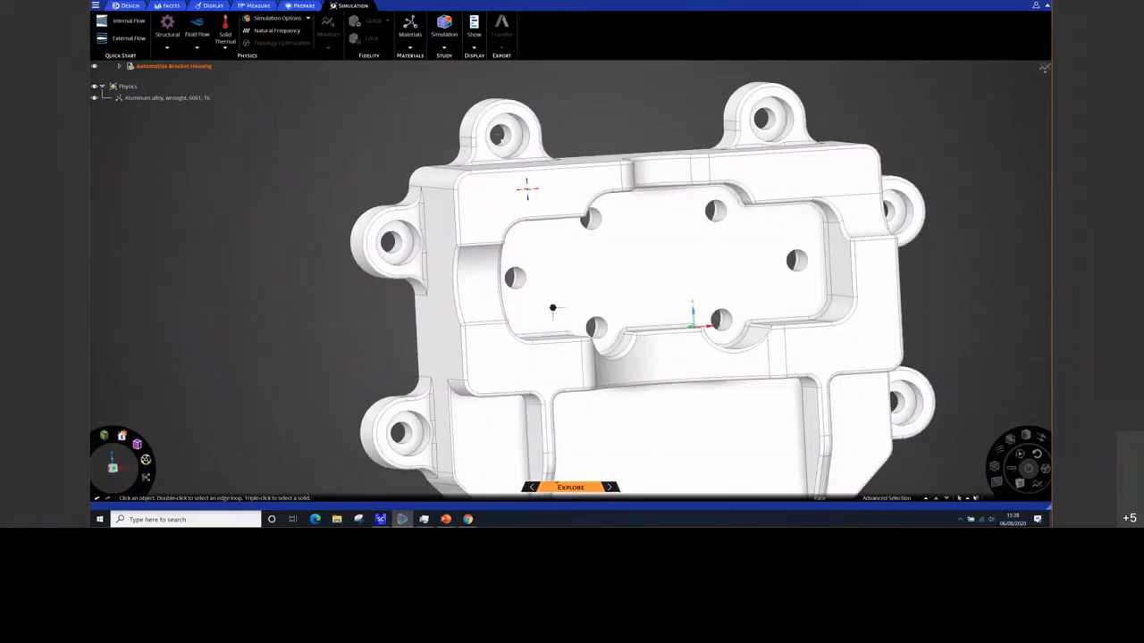
click(499, 135)
ctrl+click(762, 117)
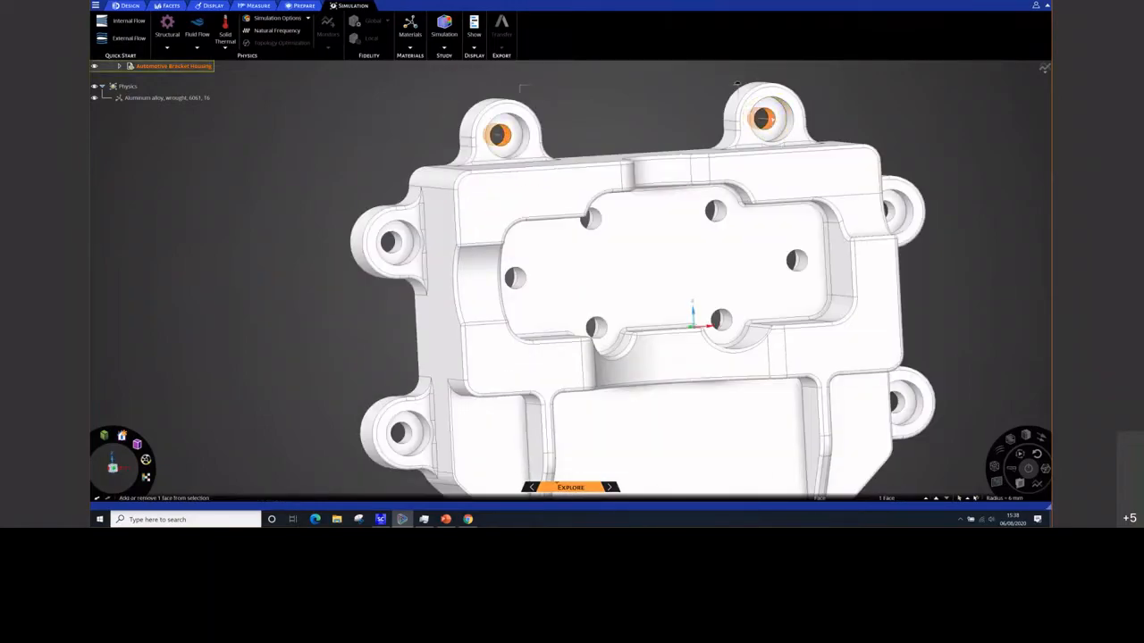
middle_drag(984, 195, 873, 162)
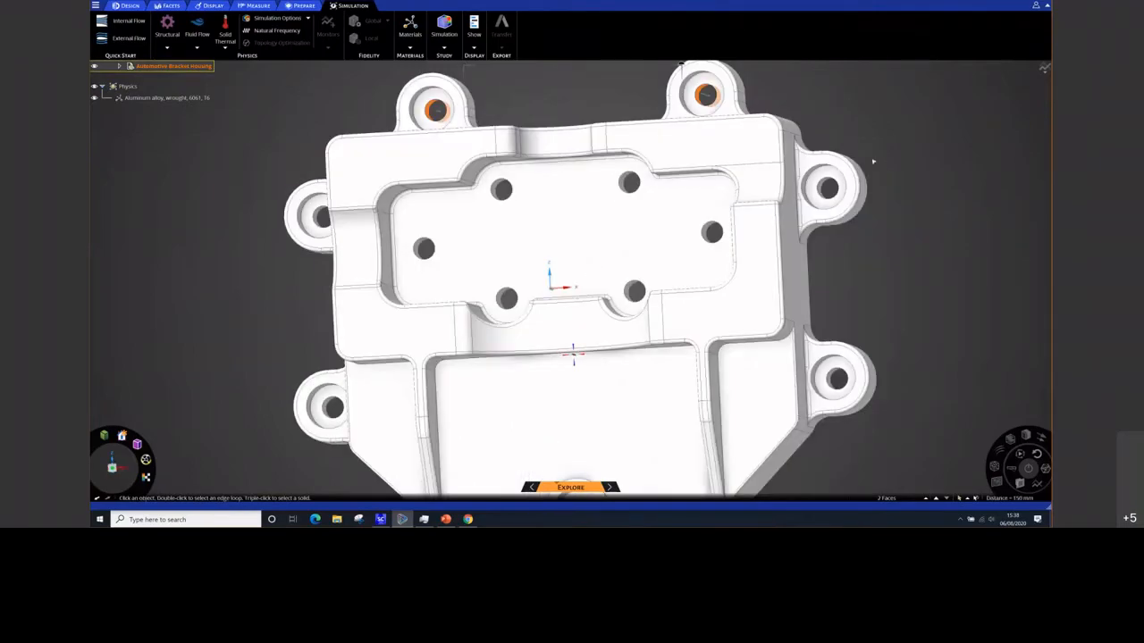
ctrl+click(828, 187)
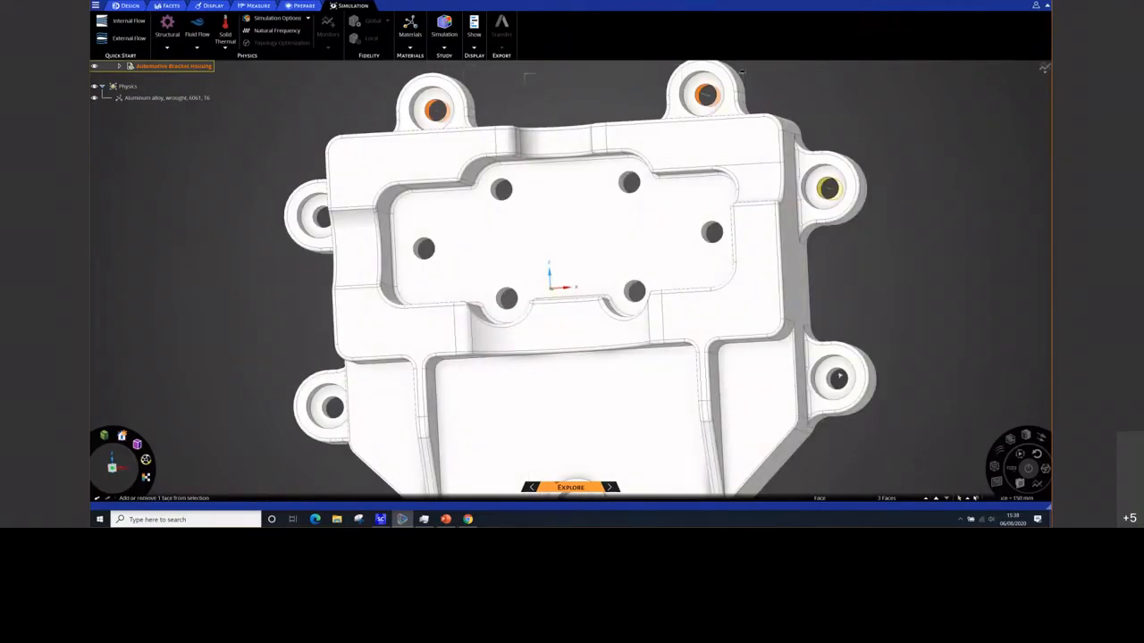
ctrl+click(836, 378)
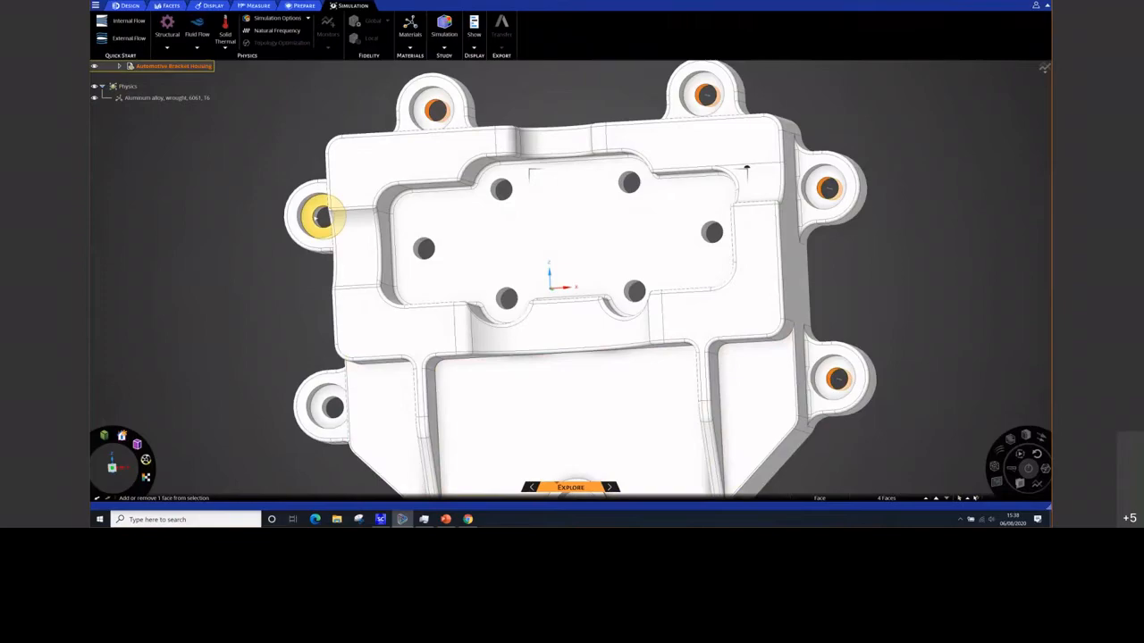
shift+middle_drag(300, 248, 366, 143)
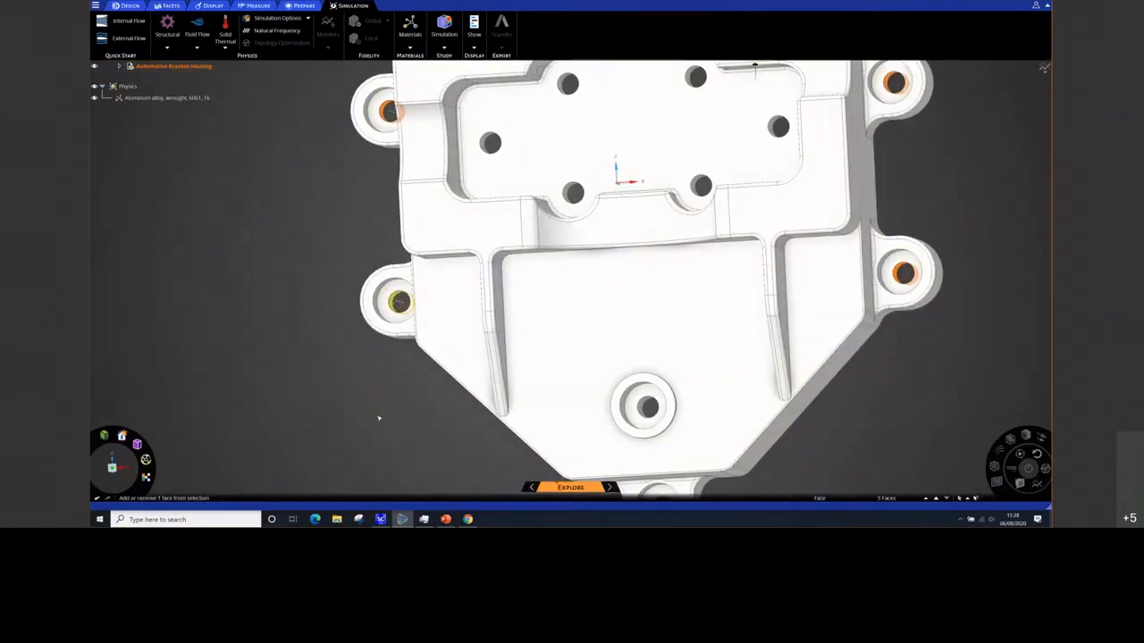
shift+middle_drag(379, 419, 317, 319)
scroll(596, 409, up, 3)
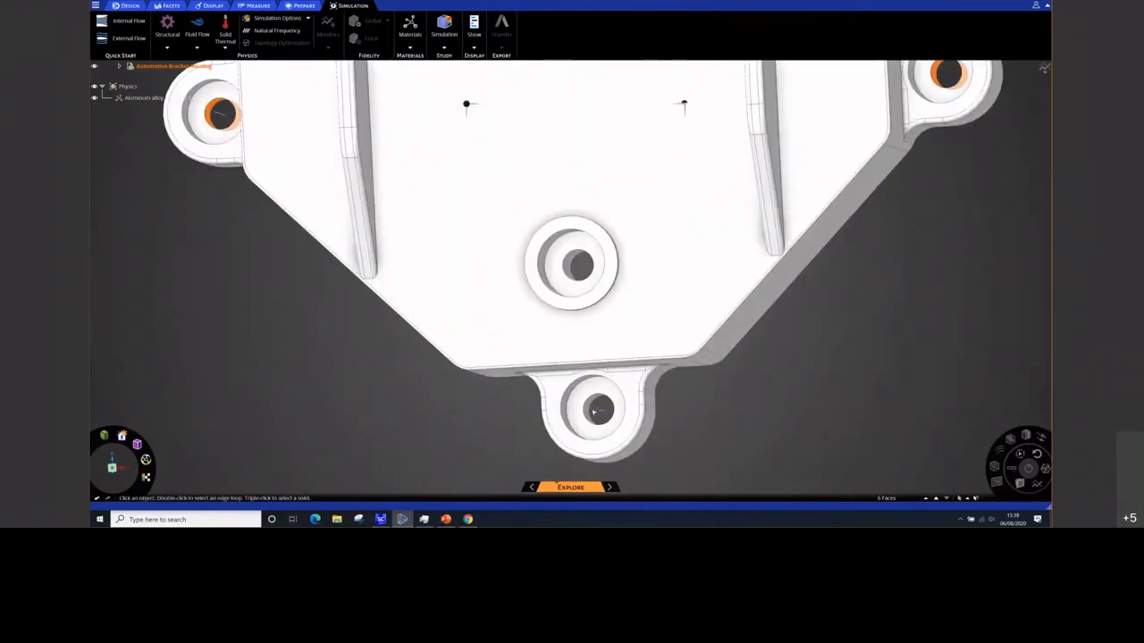
ctrl+click(591, 407)
scroll(590, 415, down, 5)
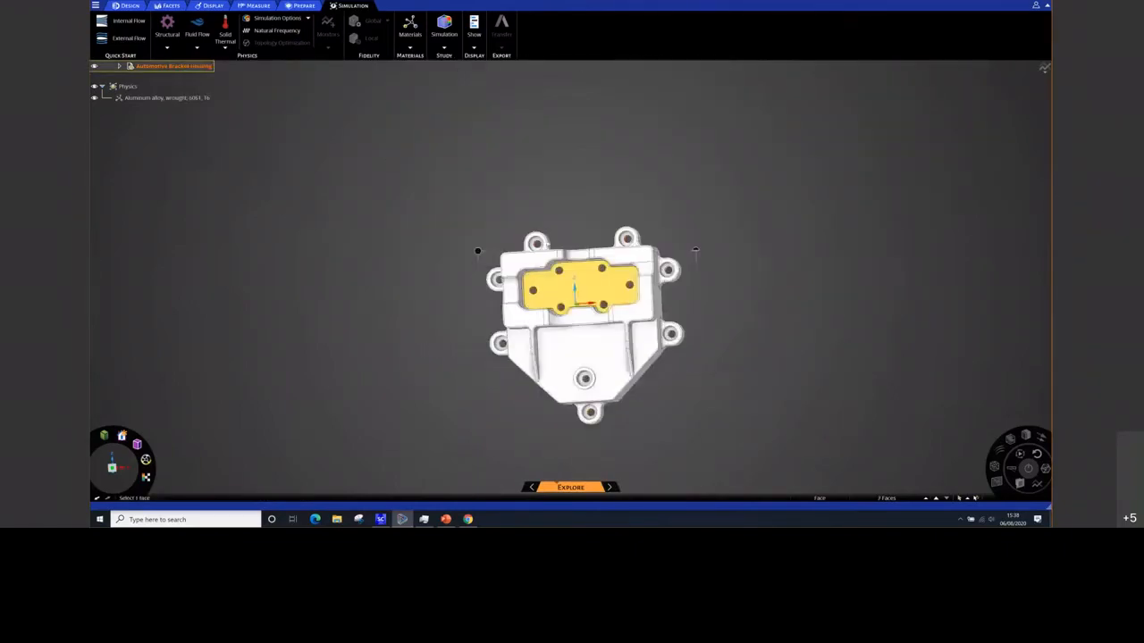
mouse_move(544, 192)
middle_down()
mouse_move(564, 194)
mouse_move(552, 196)
middle_up()
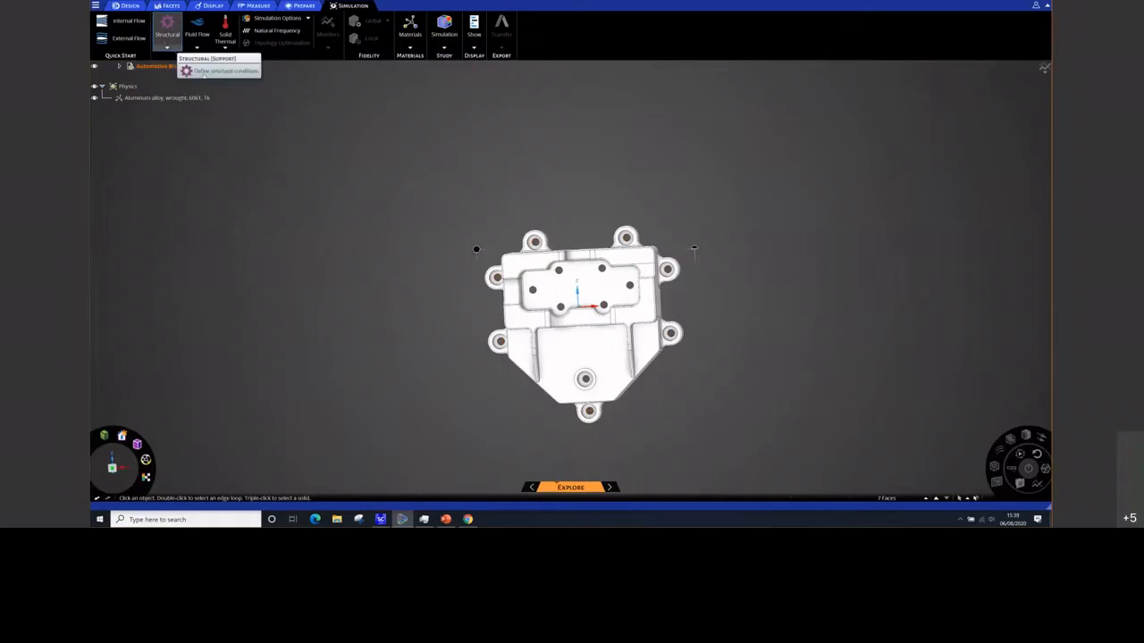
Apply a fixed structural support to the selected lug hole faces, closing the Structural Support help overlay
click(167, 48)
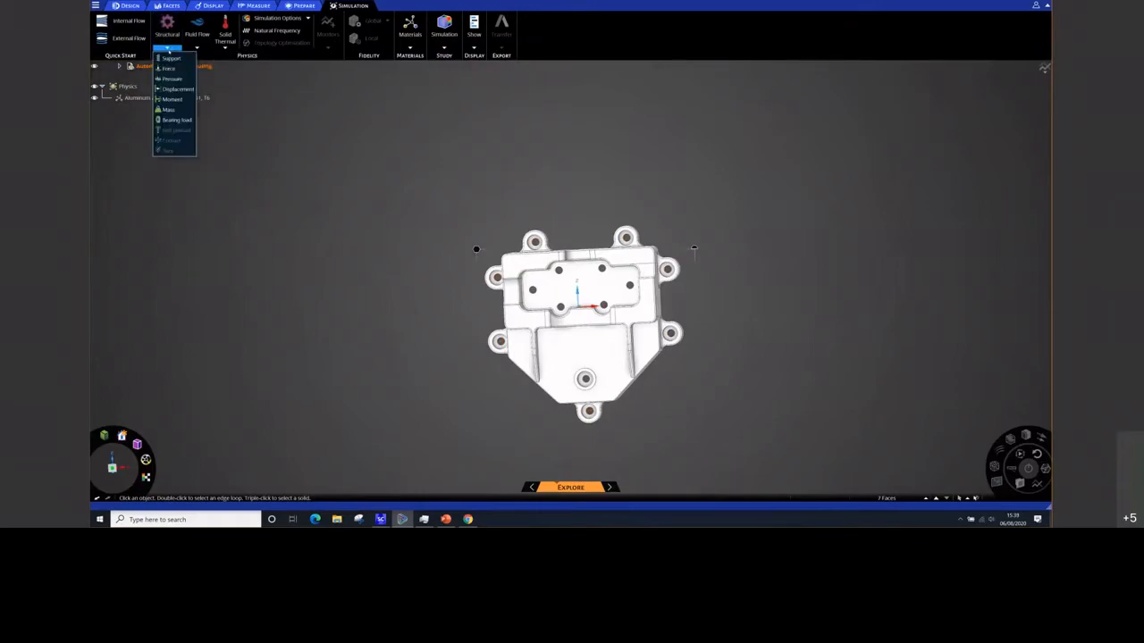
click(391, 153)
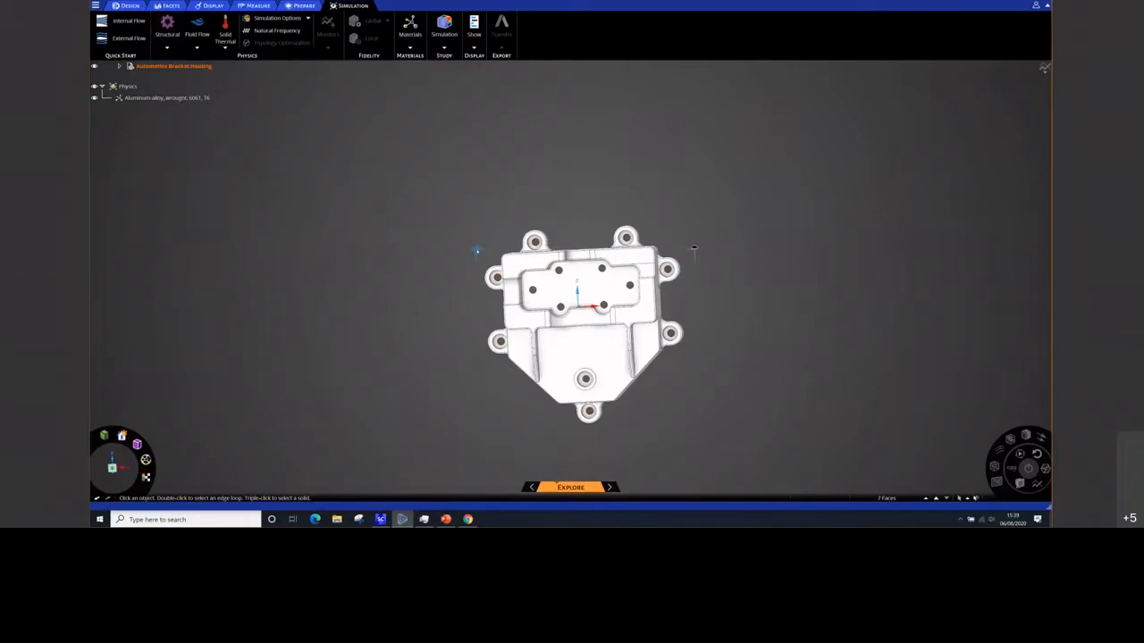
right_click(476, 252)
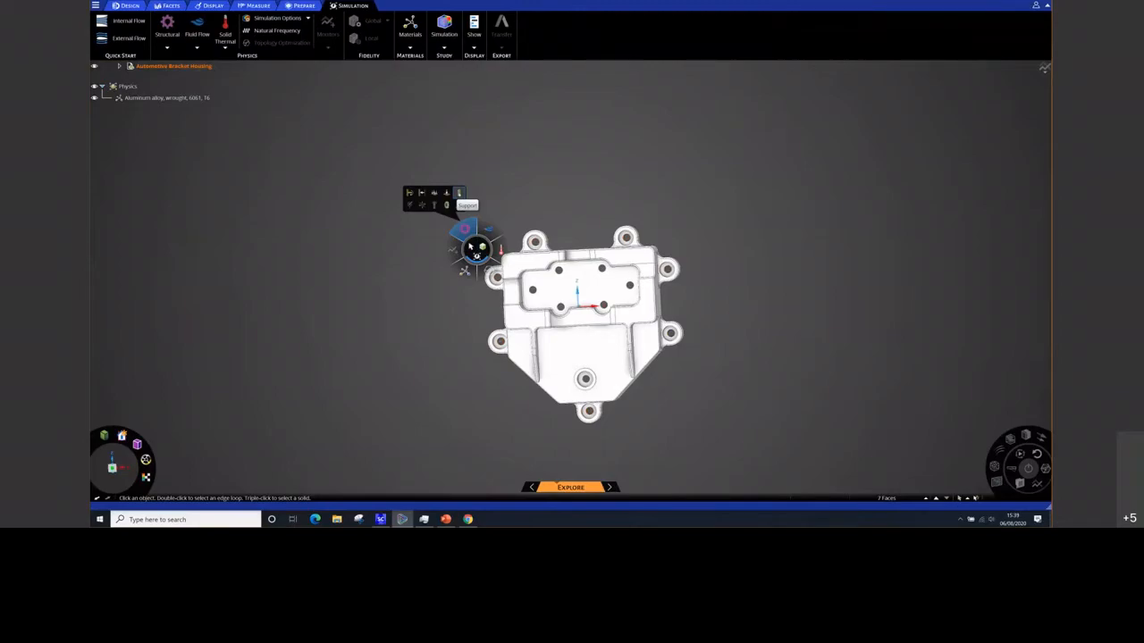
click(458, 193)
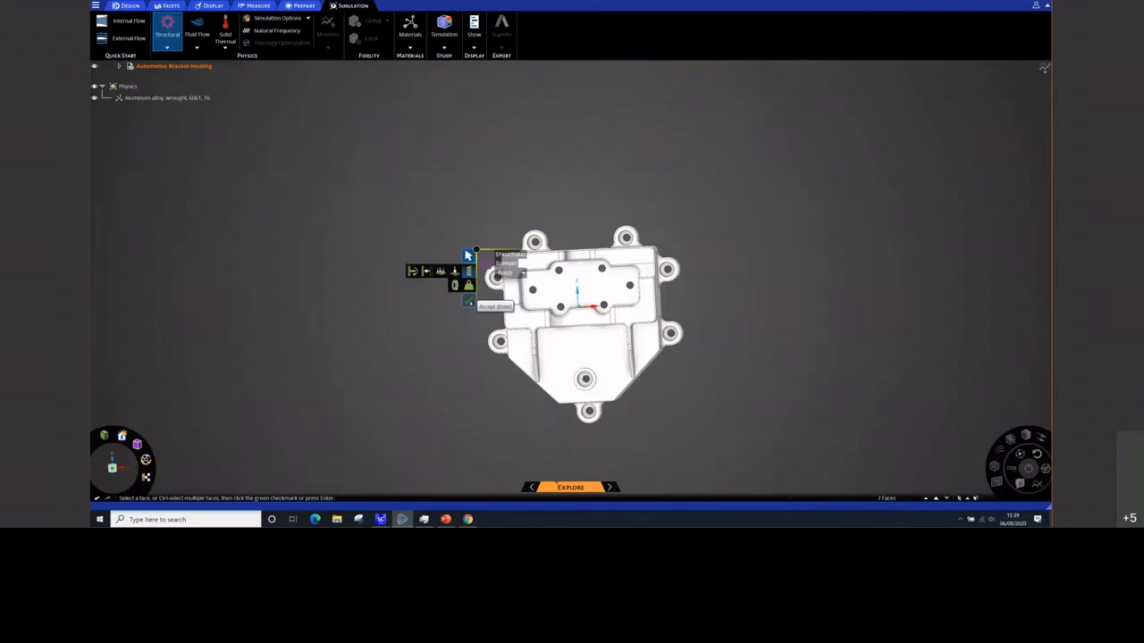
click(468, 301)
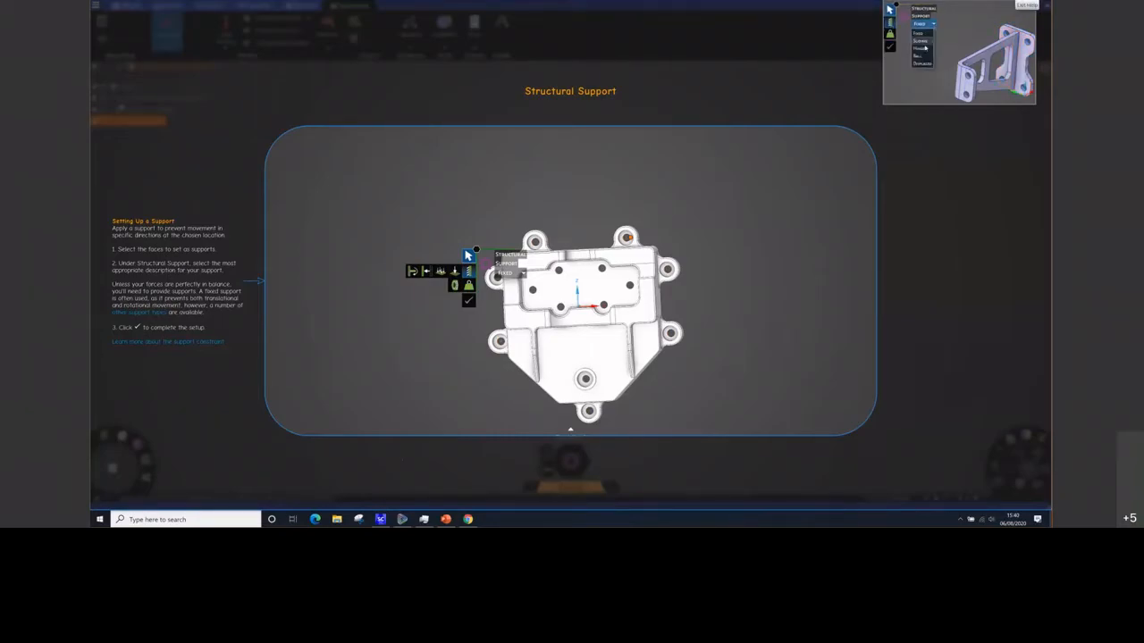
click(1027, 6)
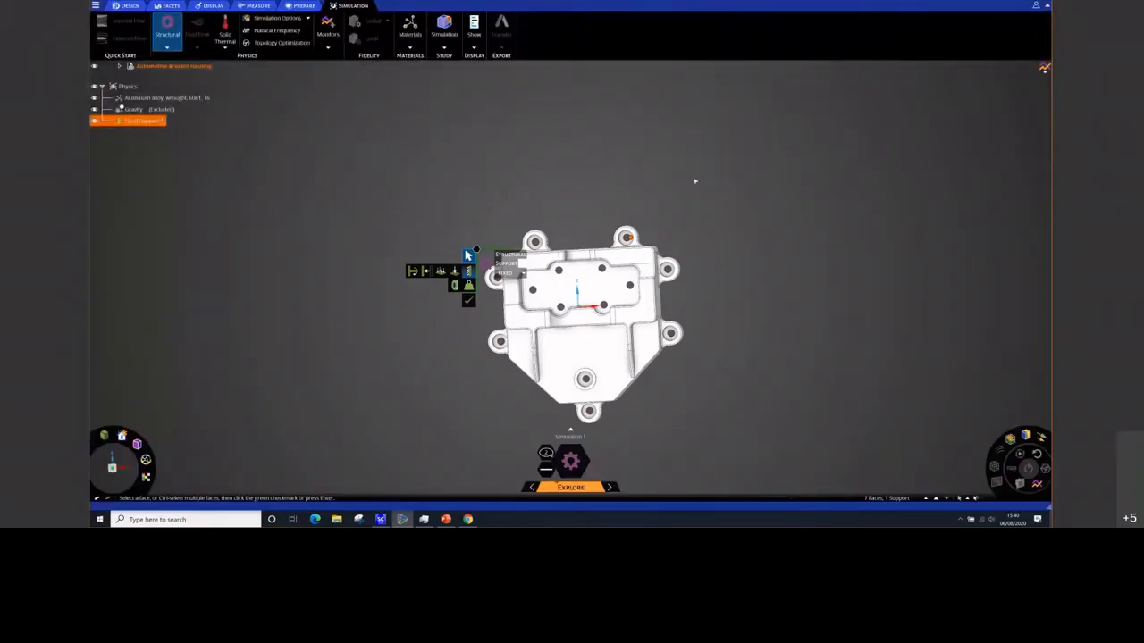
key(Return)
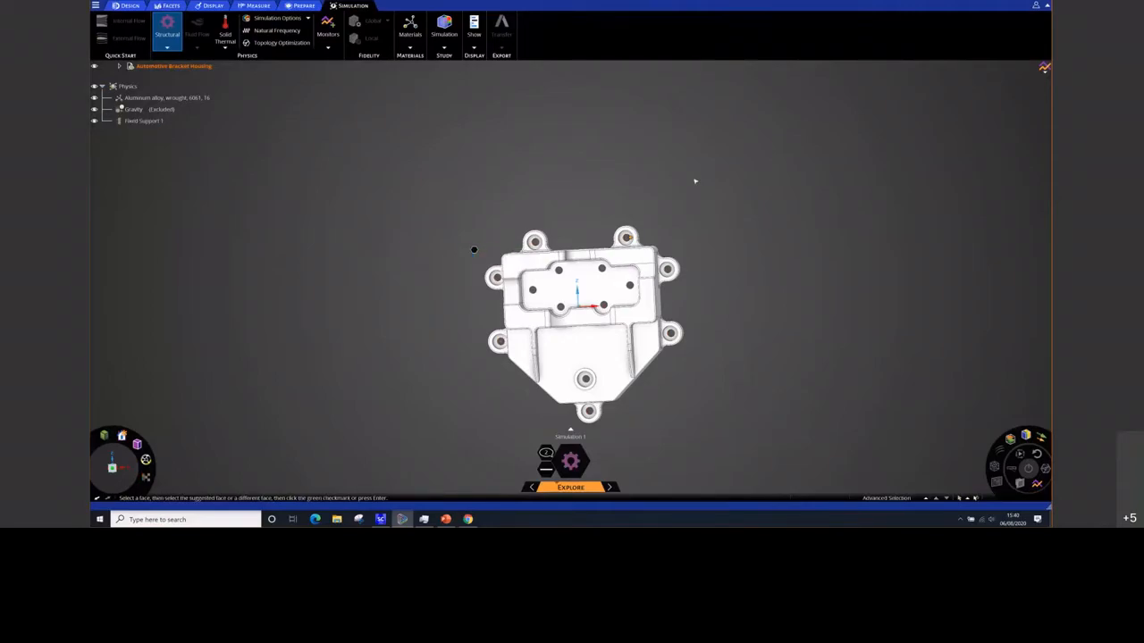
Select the inner cylindrical faces of the six bolt holes in the bracket's recessed pocket
middle_drag(693, 407, 671, 309)
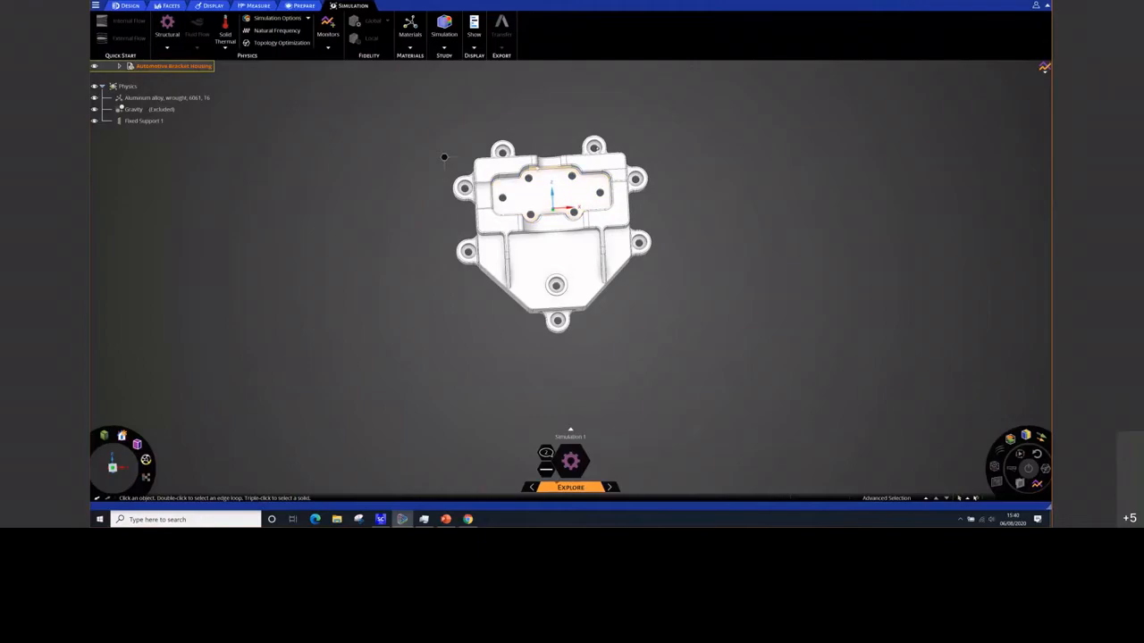
scroll(502, 272, up, 5)
click(519, 192)
ctrl+click(673, 185)
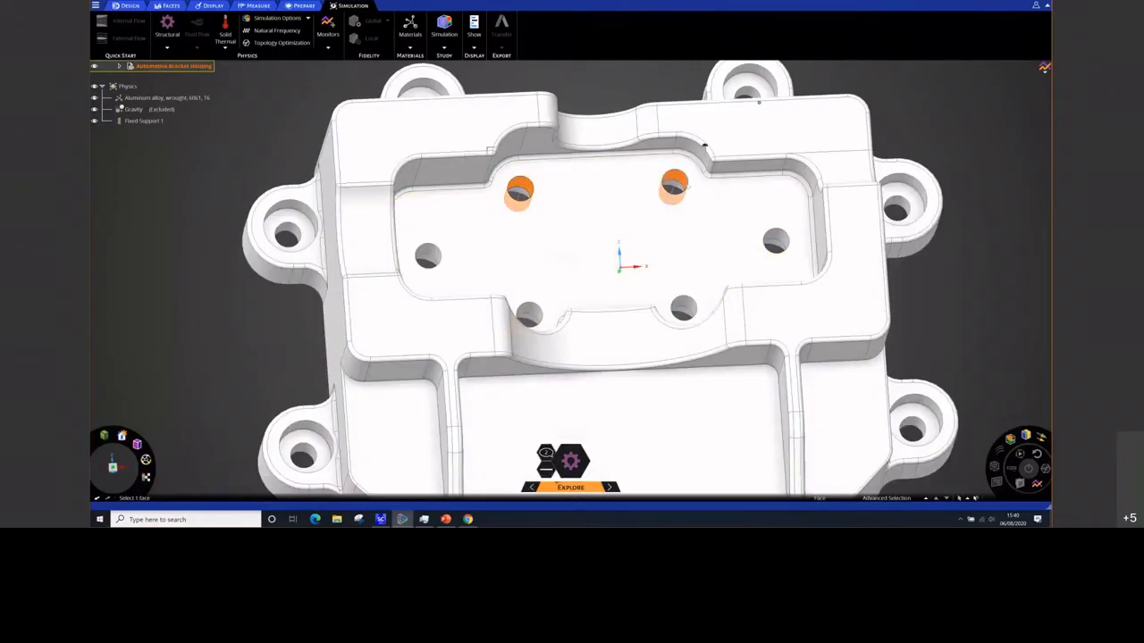
ctrl+click(773, 243)
ctrl+click(683, 310)
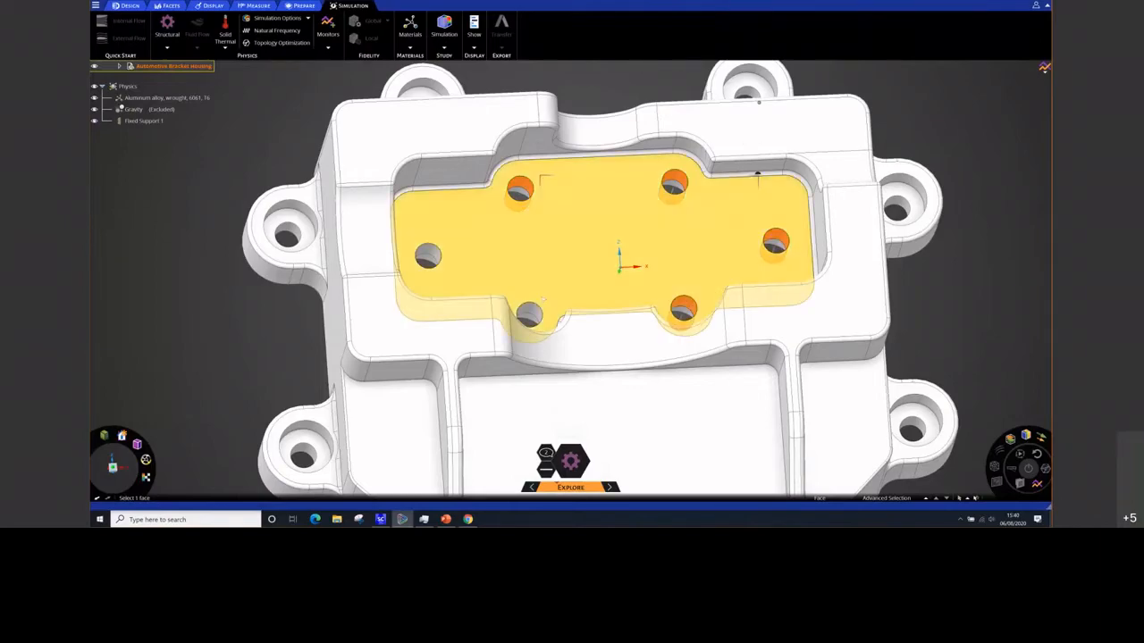
ctrl+click(531, 312)
ctrl+click(430, 257)
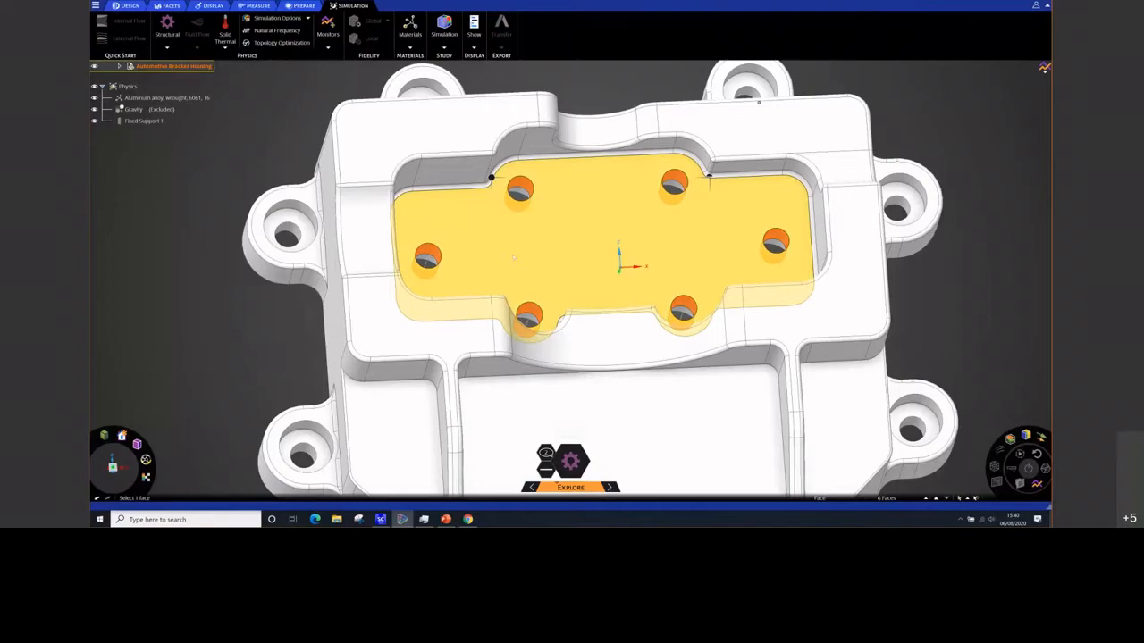
Add a distributed structural force to the six selected hole faces using a remote point, and expand its component values
right_click(492, 178)
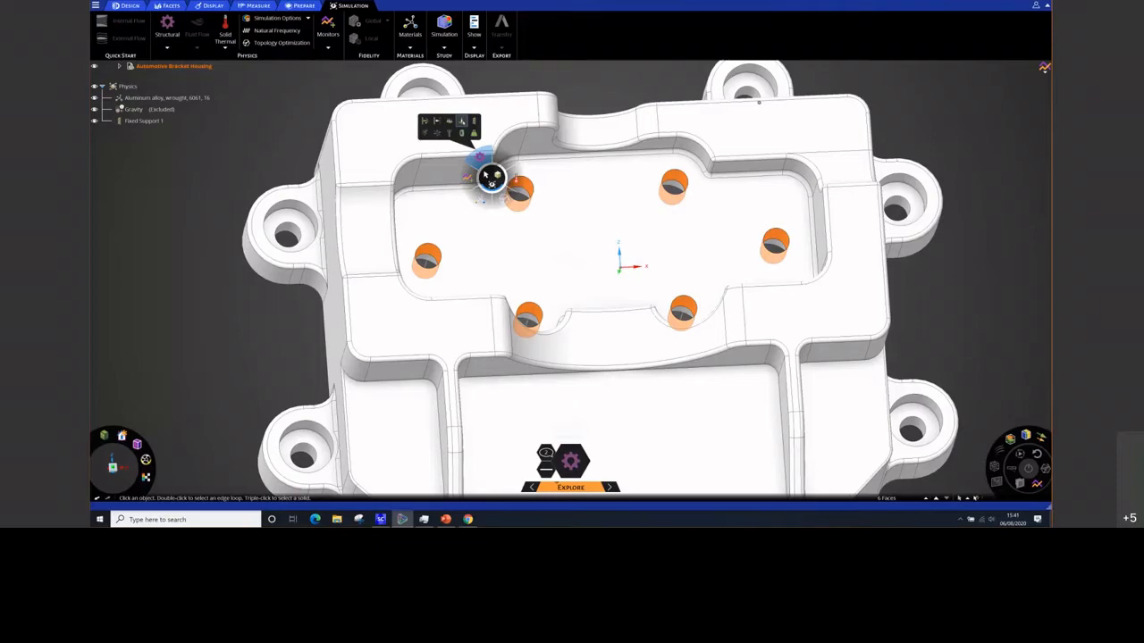
click(462, 122)
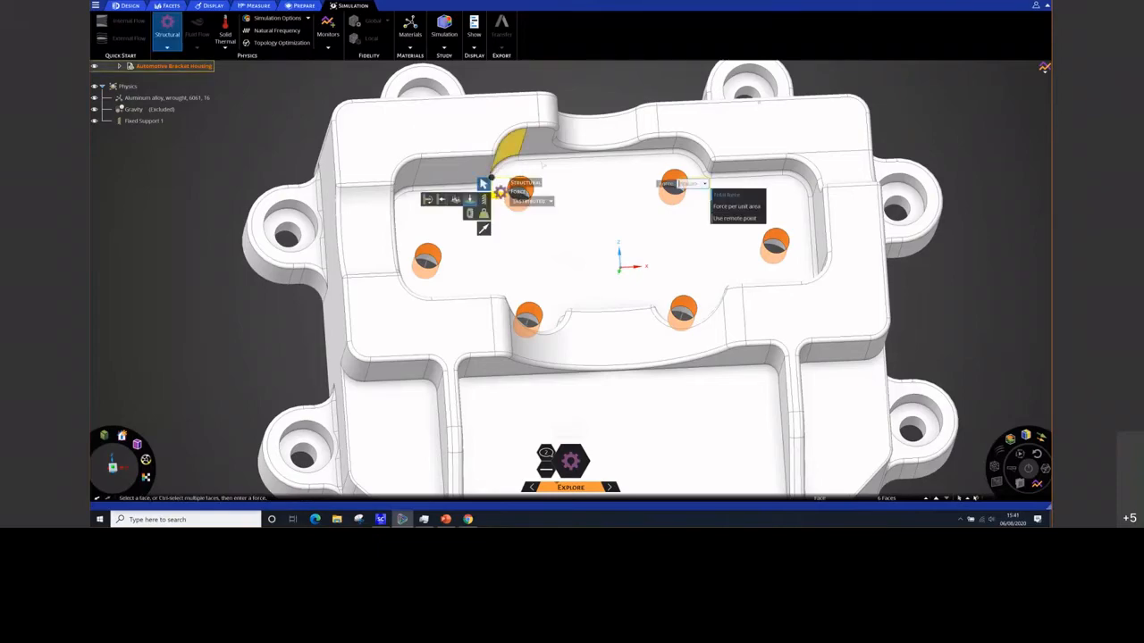
click(550, 202)
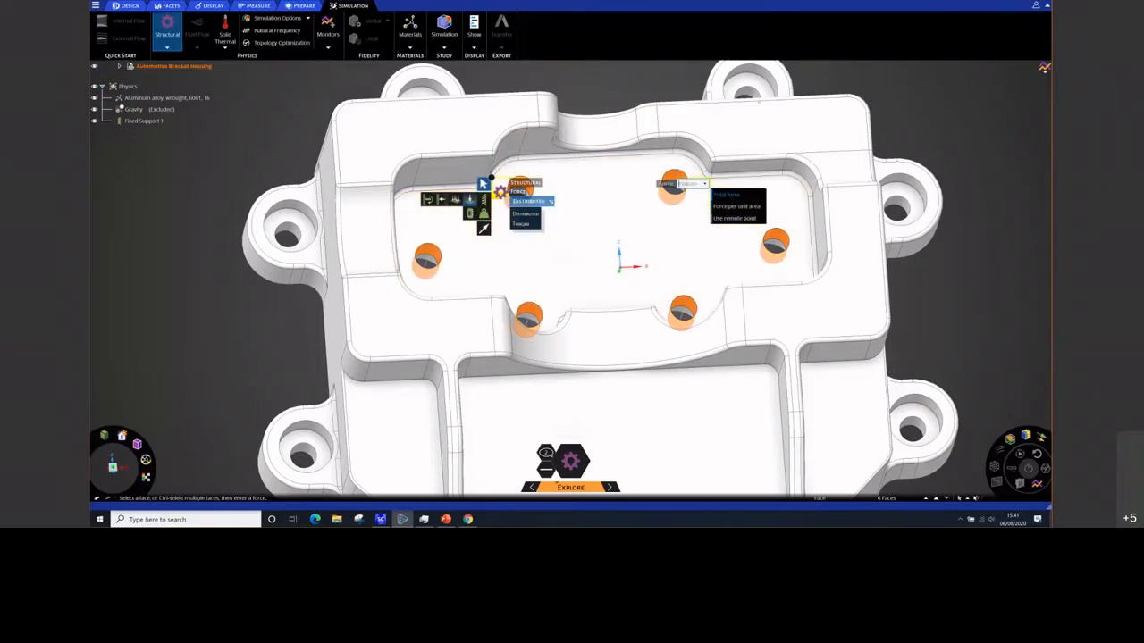
click(540, 211)
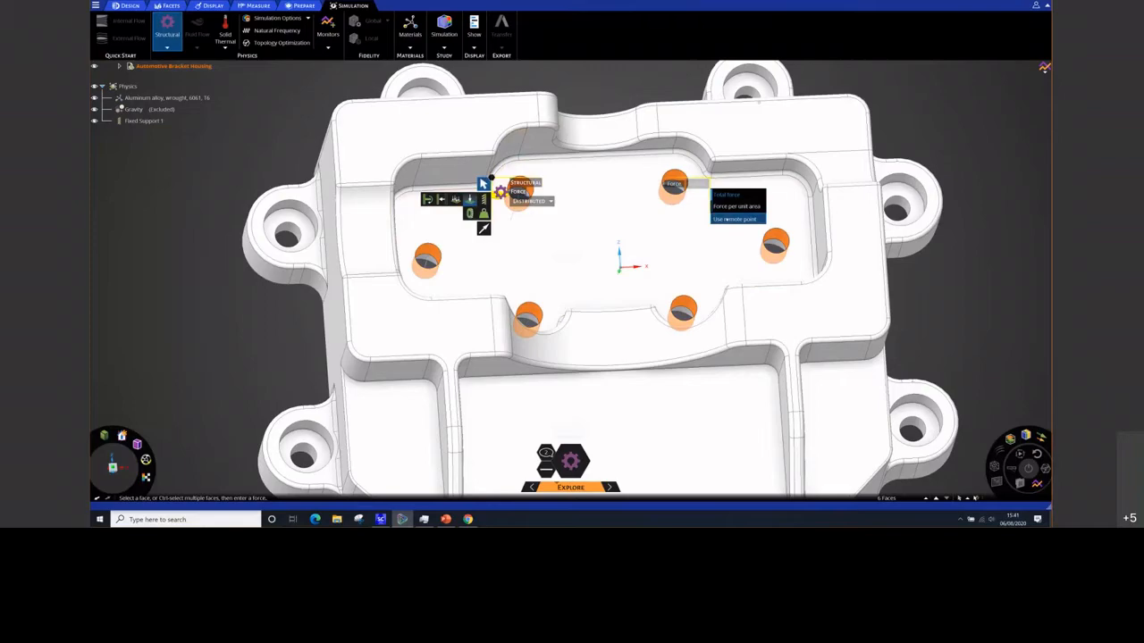
click(740, 220)
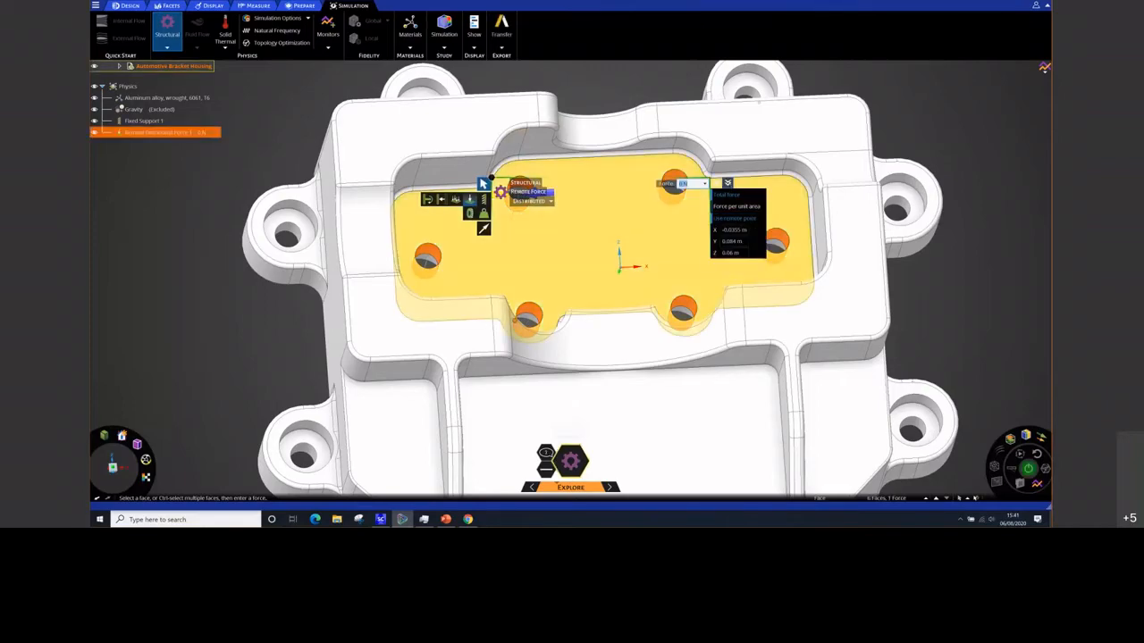
click(728, 184)
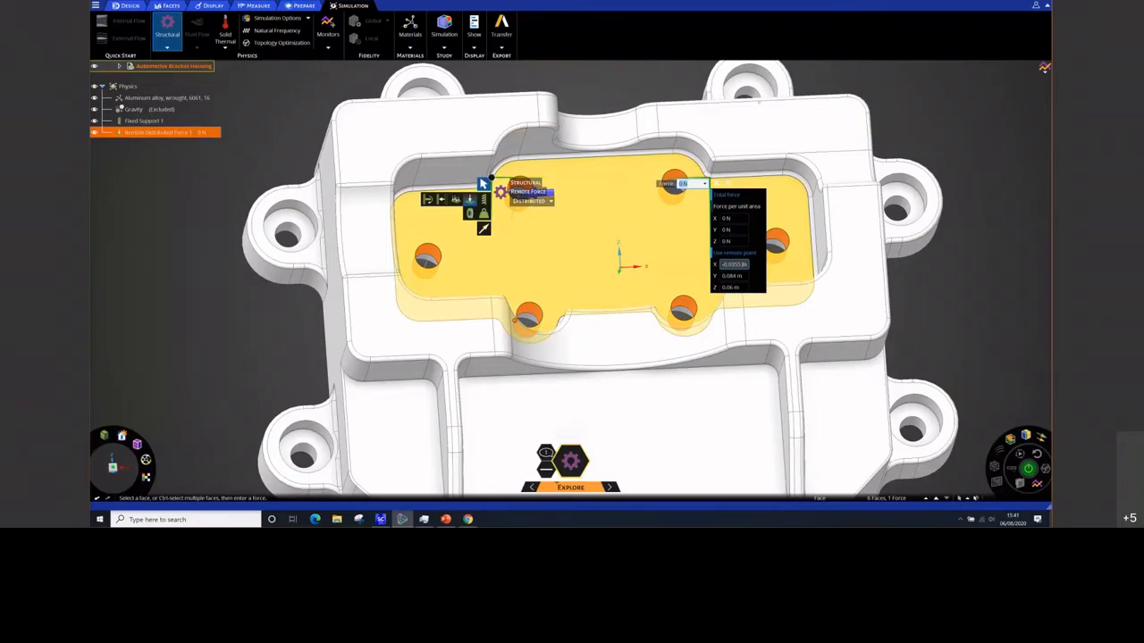
Set the force's remote point location to 0 m in X and 0 m in Y
click(743, 265)
text(0)
key(Tab)
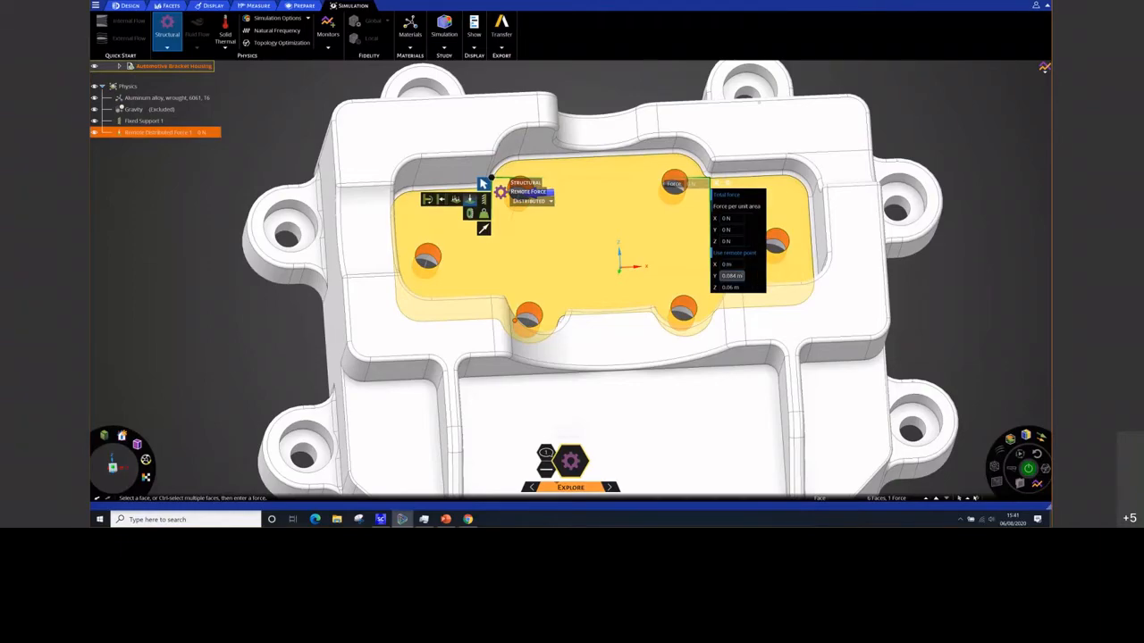
text(0)
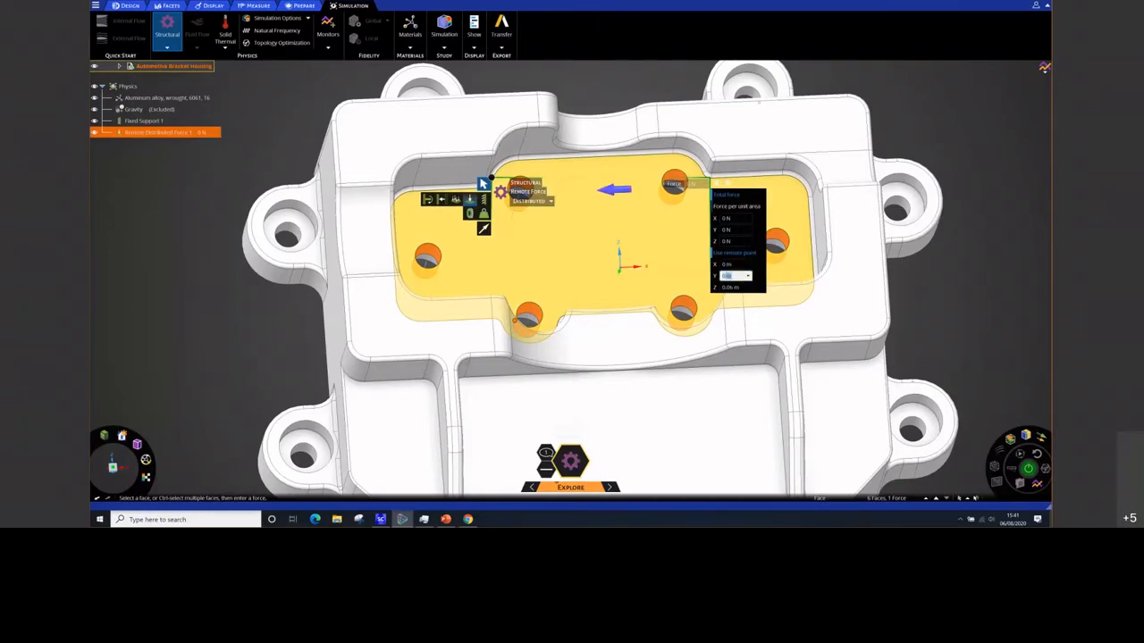
key(Return)
Set the remote force's Z component to -200 N and finish the force definition
click(731, 241)
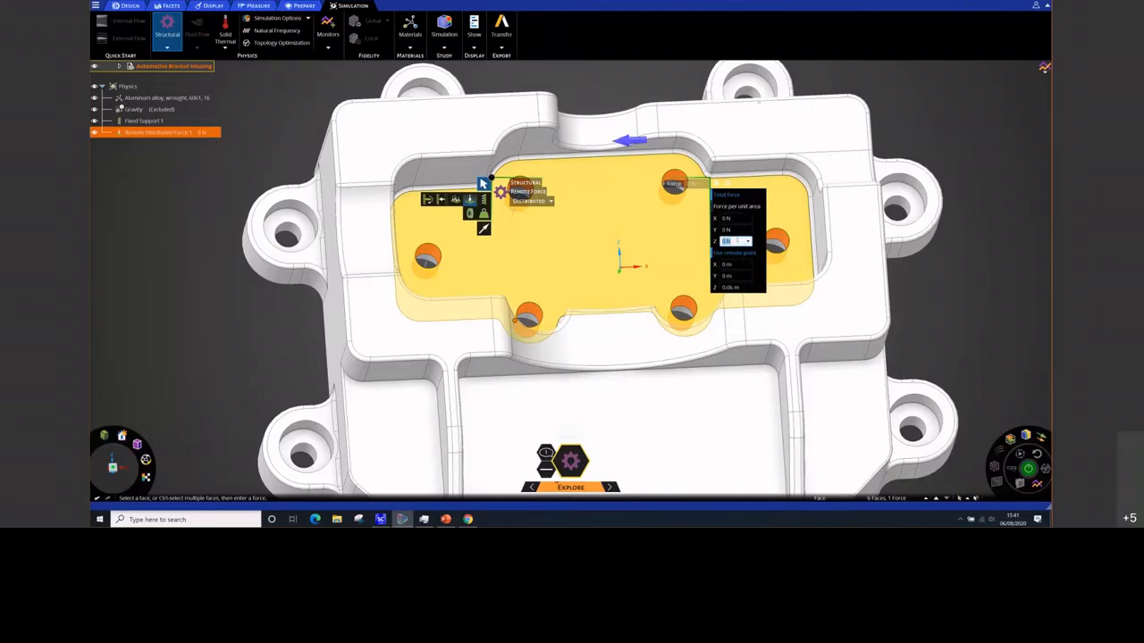
text(-200)
key(Return)
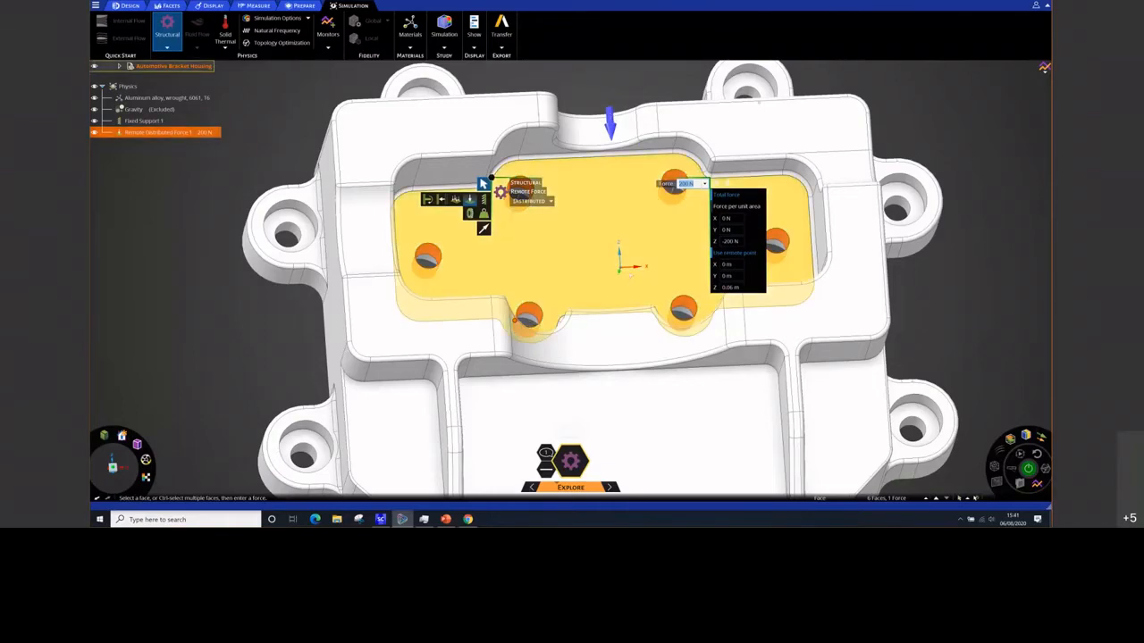
scroll(632, 275, down, 4)
middle_drag(634, 271, 642, 277)
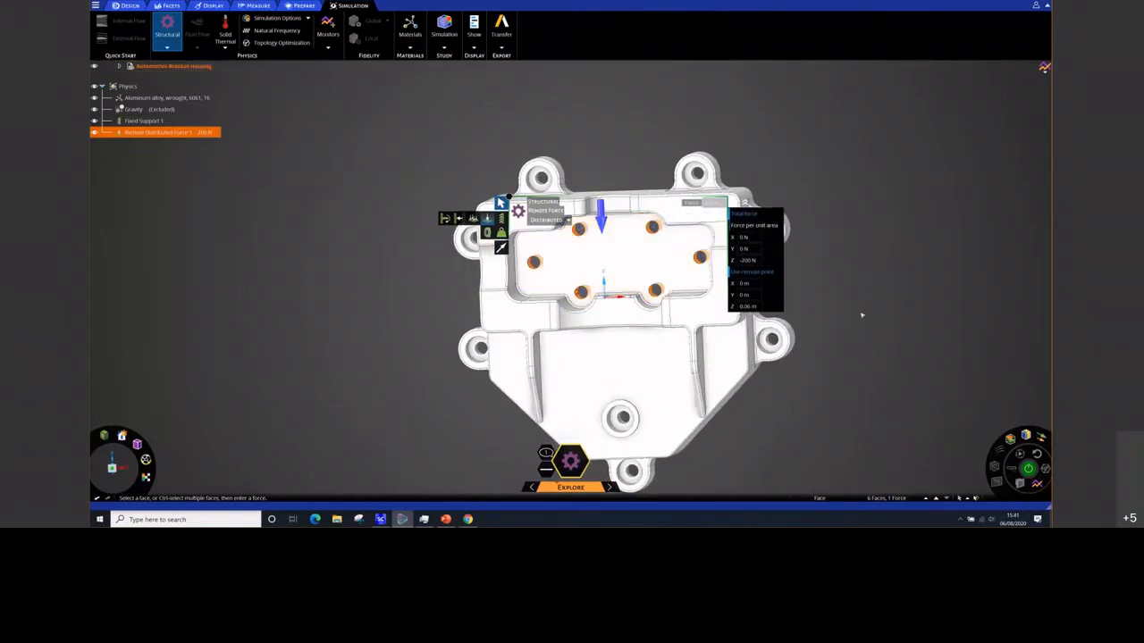
key(Escape)
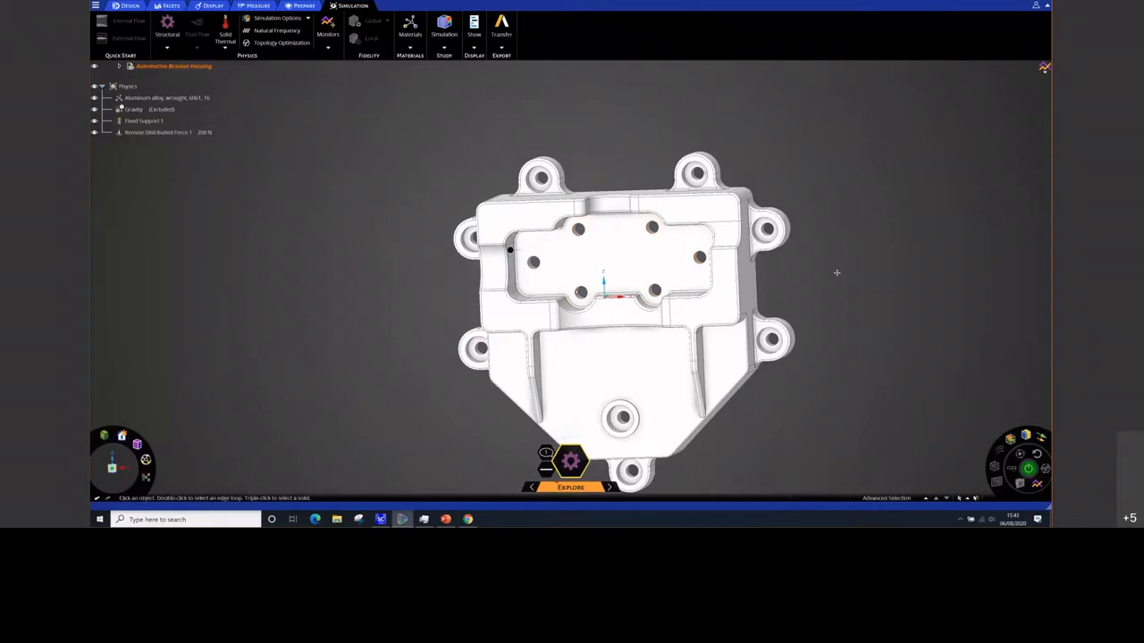
shift+middle_drag(837, 273, 734, 229)
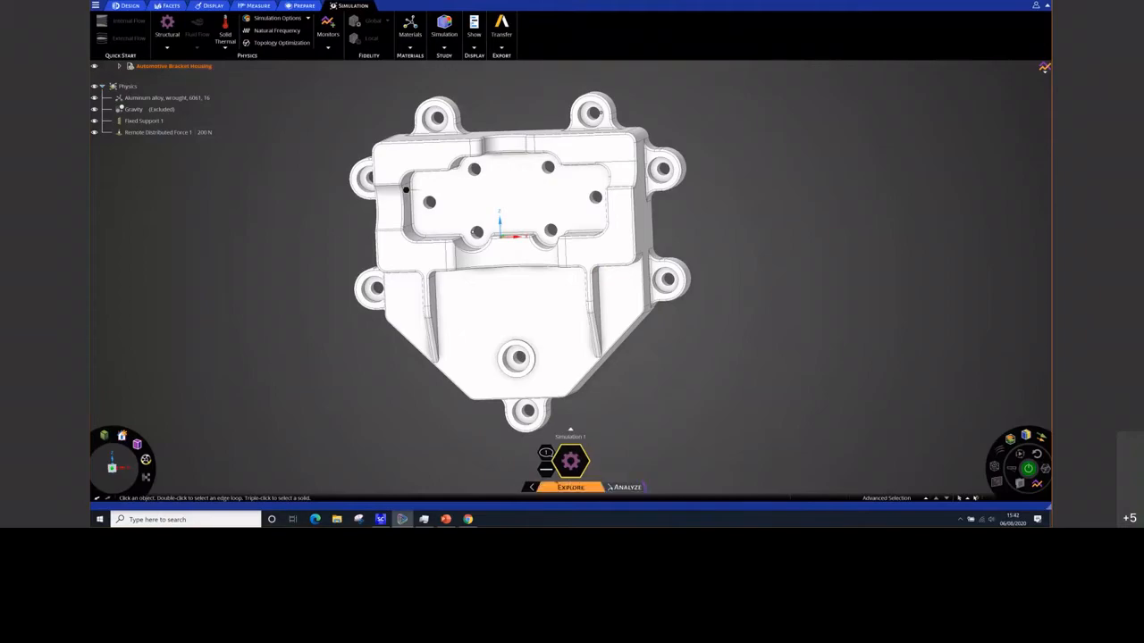
Solve the bracket's structural simulation in Explore mode and switch the displayed result from displacement to Von Mises Stress
mouse_move(557, 488)
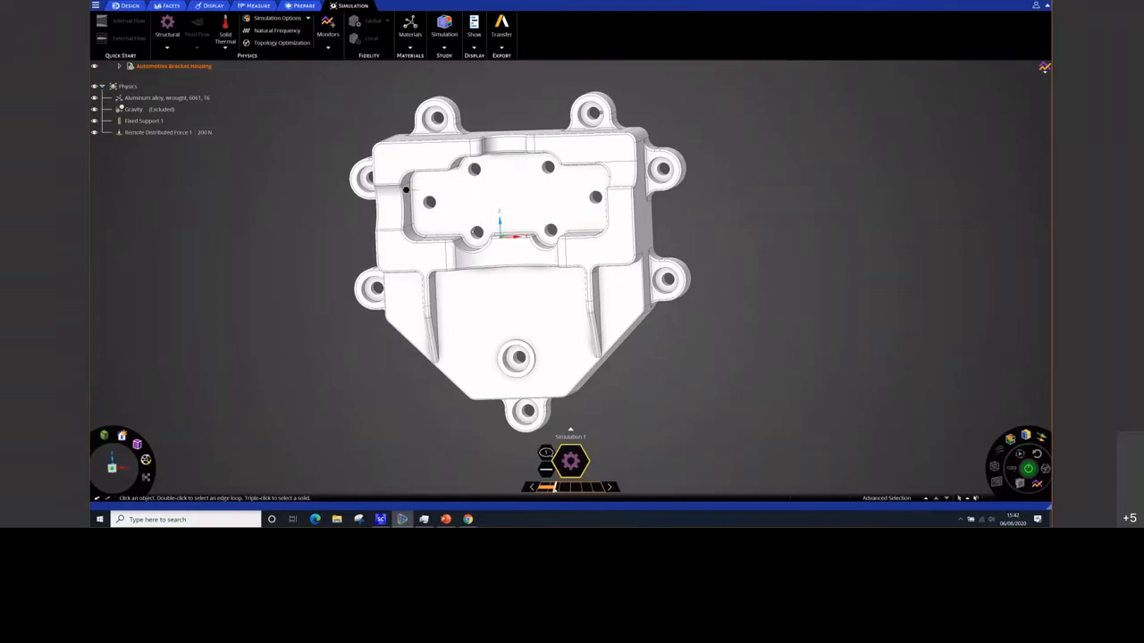
mouse_move(759, 359)
middle_down()
mouse_move(766, 375)
mouse_move(762, 365)
middle_up()
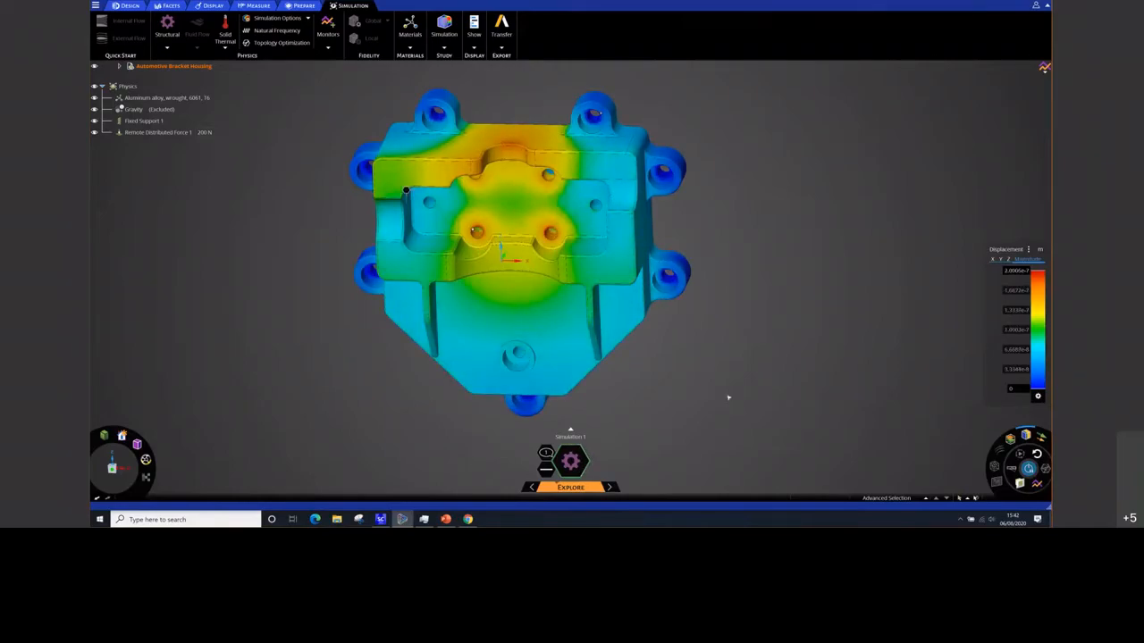
middle_drag(729, 398, 781, 209)
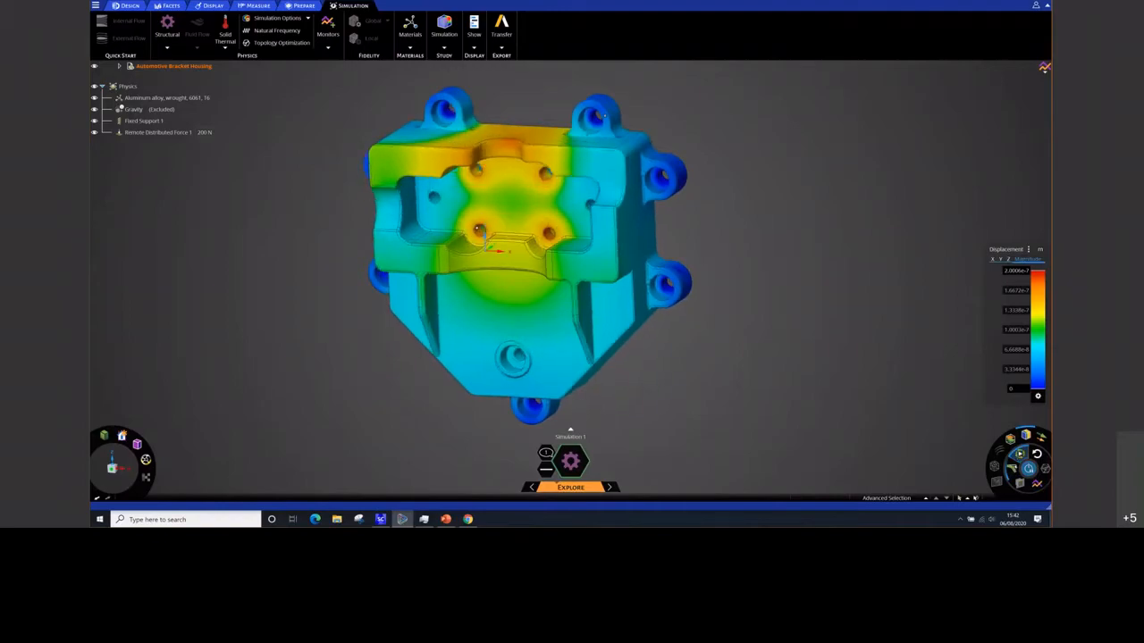
click(1008, 249)
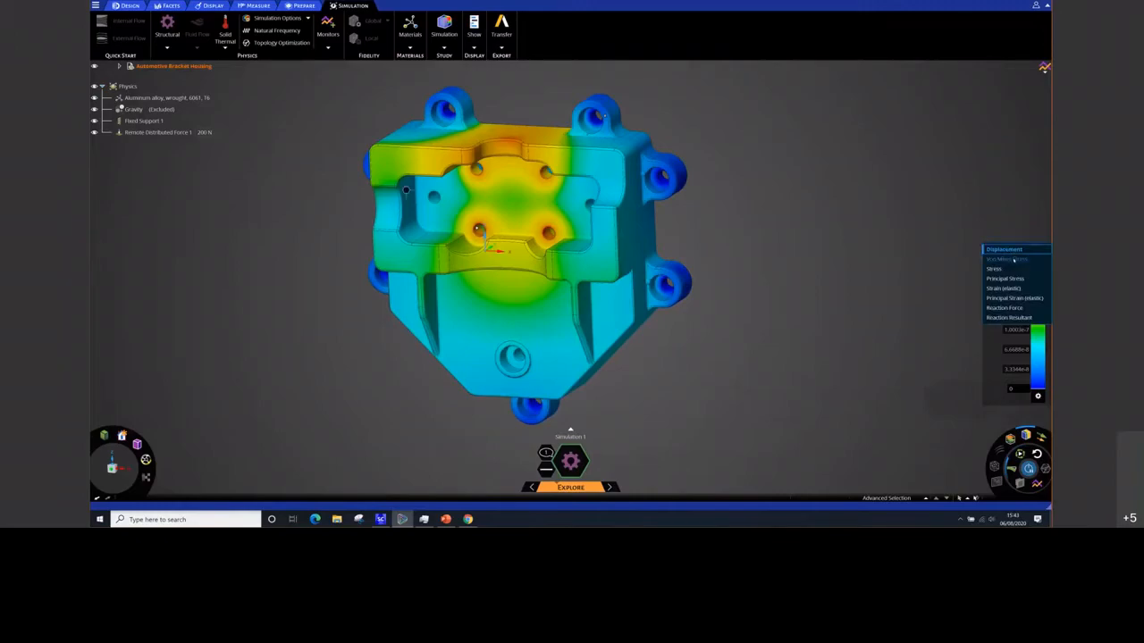
click(1009, 259)
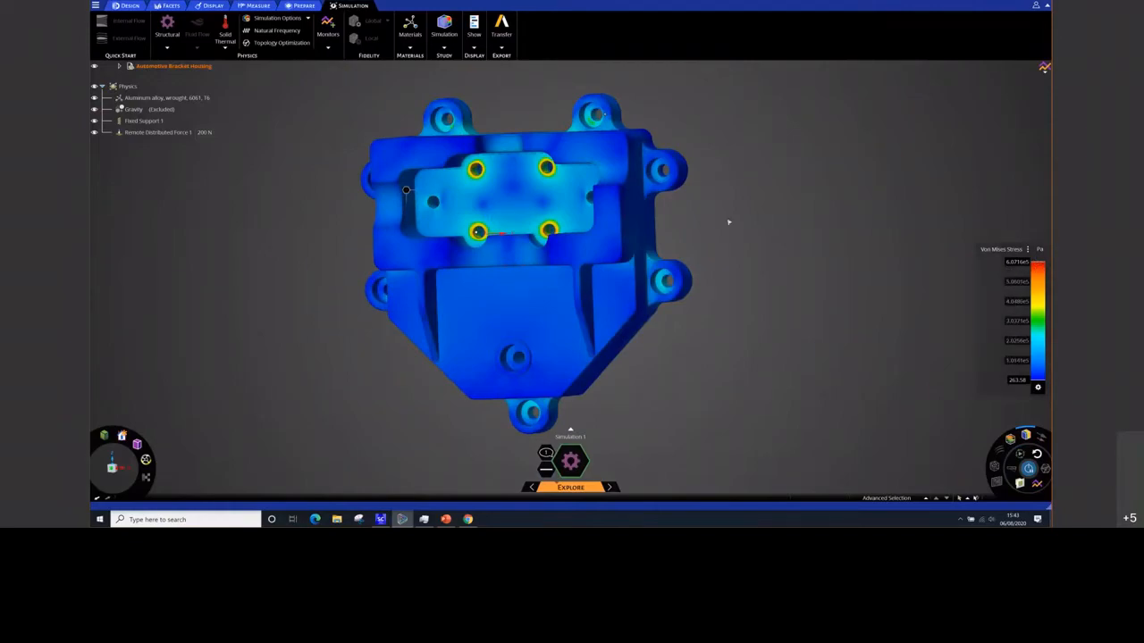
List the result monitors, view and close the Factor of Safety chart, and examine the stress around the bracket's bolt holes
click(1044, 67)
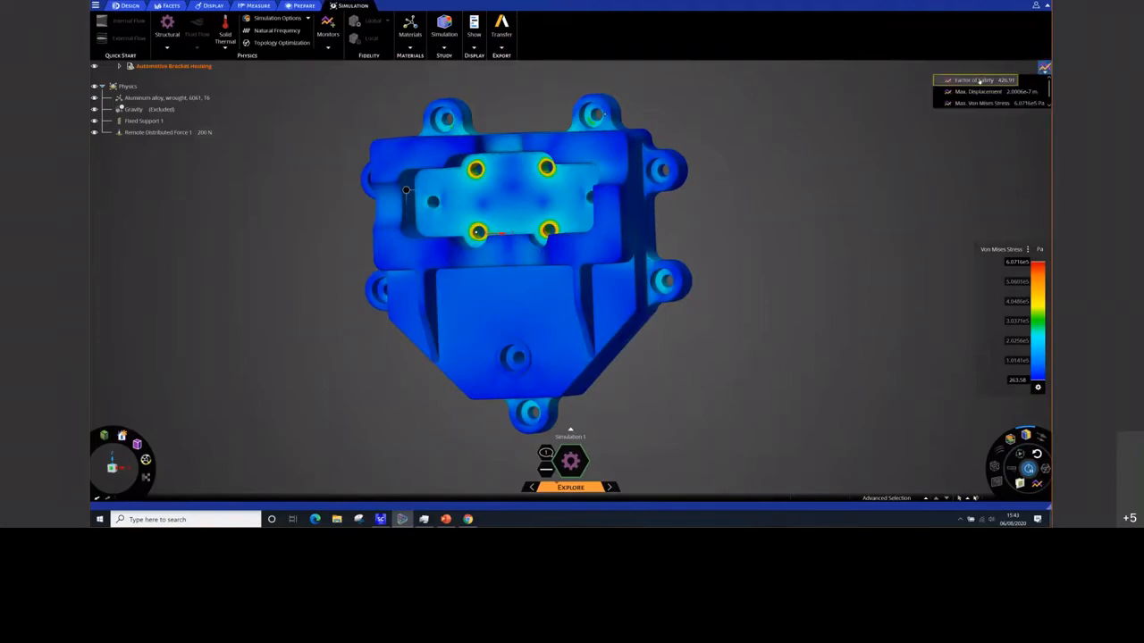
click(979, 80)
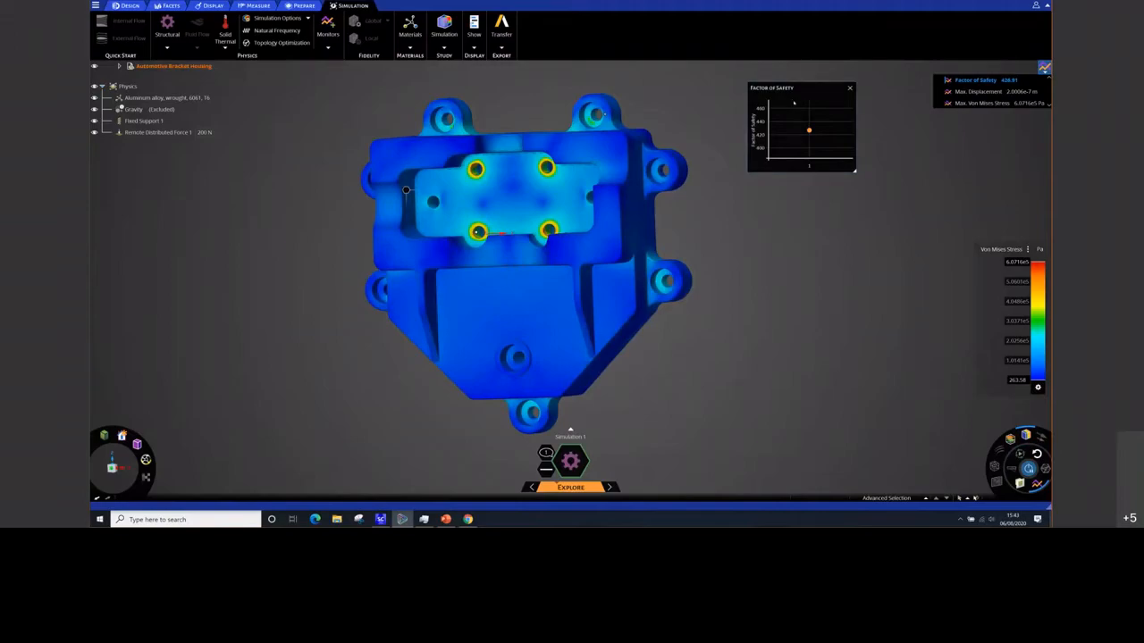
drag(796, 93, 866, 89)
click(922, 84)
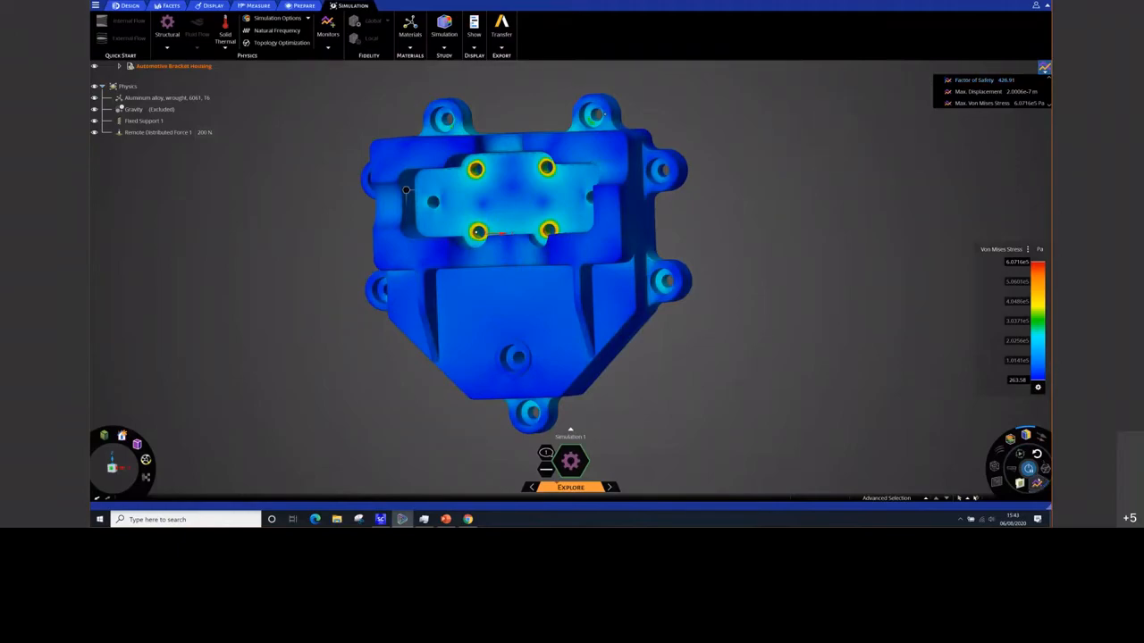
mouse_move(749, 181)
middle_down()
mouse_move(765, 188)
mouse_move(758, 184)
middle_up()
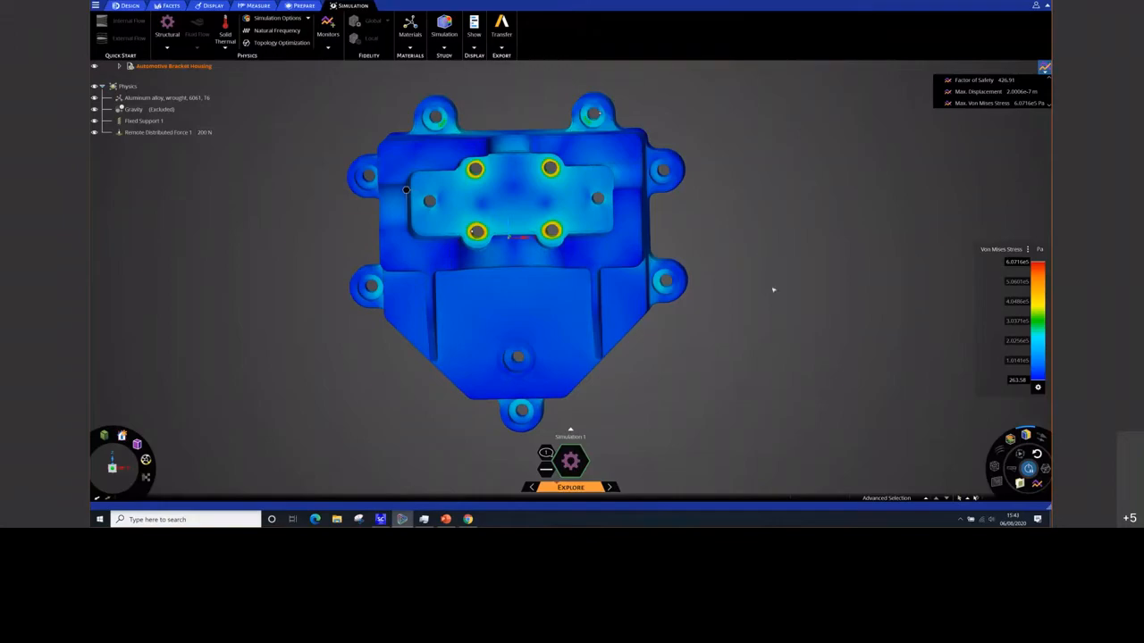
middle_drag(770, 303, 758, 226)
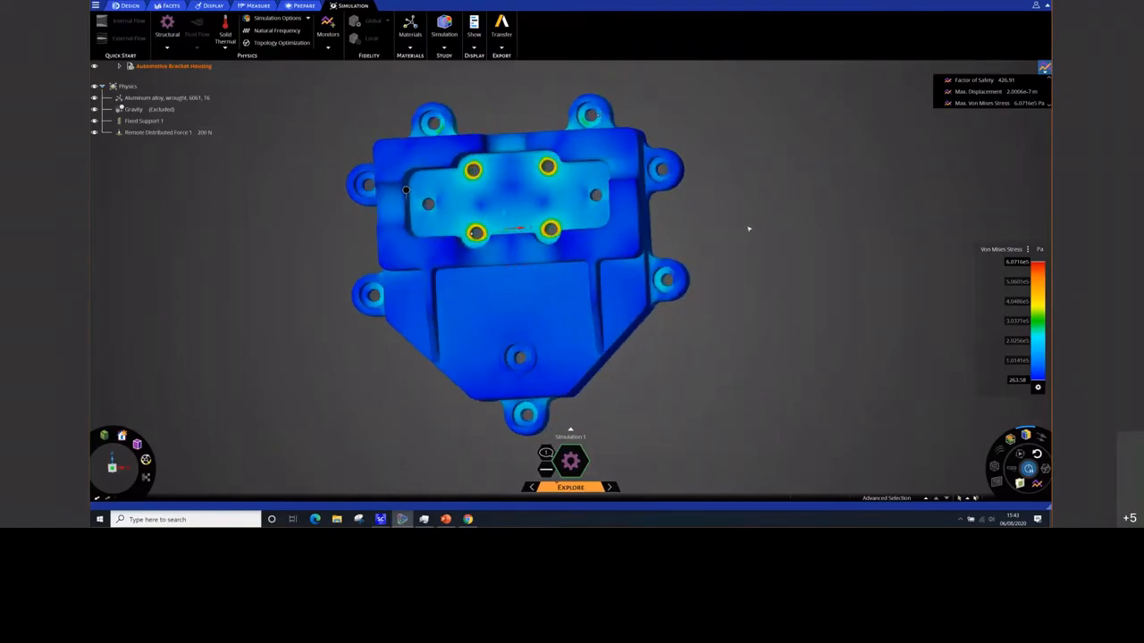
middle_drag(753, 225, 767, 292)
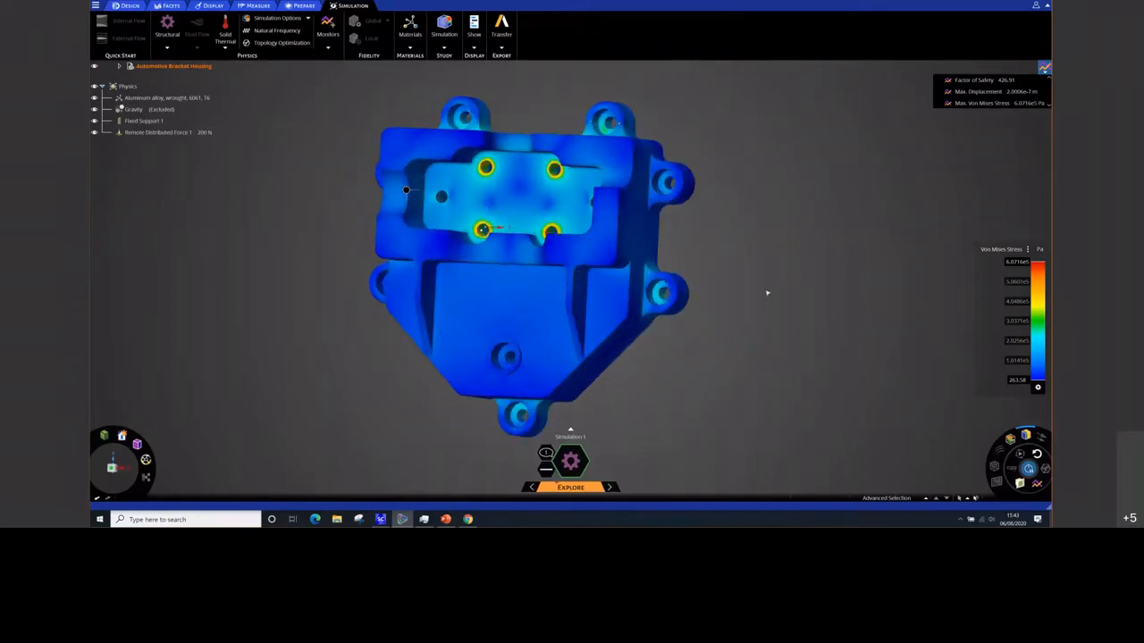
Add a topology optimization to the bracket simulation with Maximize Stiffness as its goal
click(273, 43)
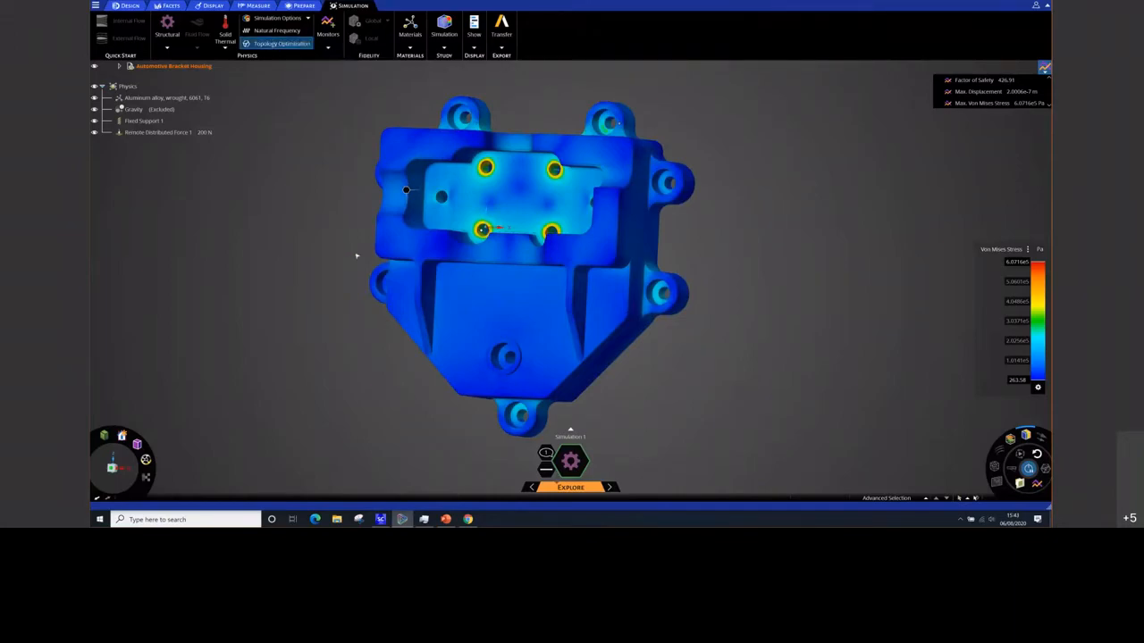
middle_drag(283, 270, 347, 274)
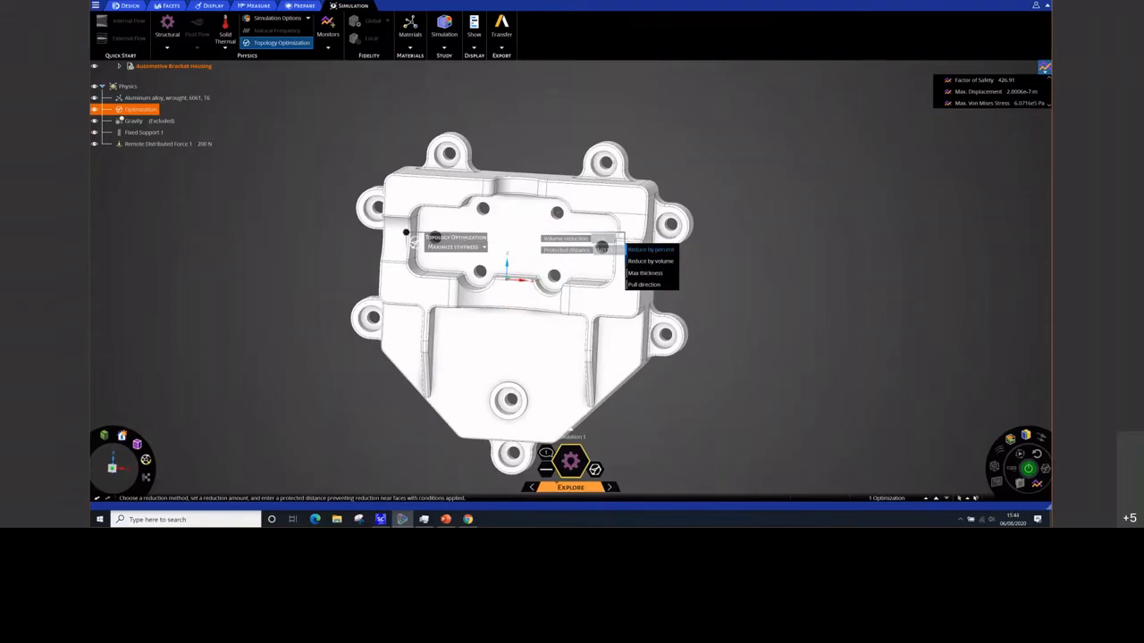
click(456, 246)
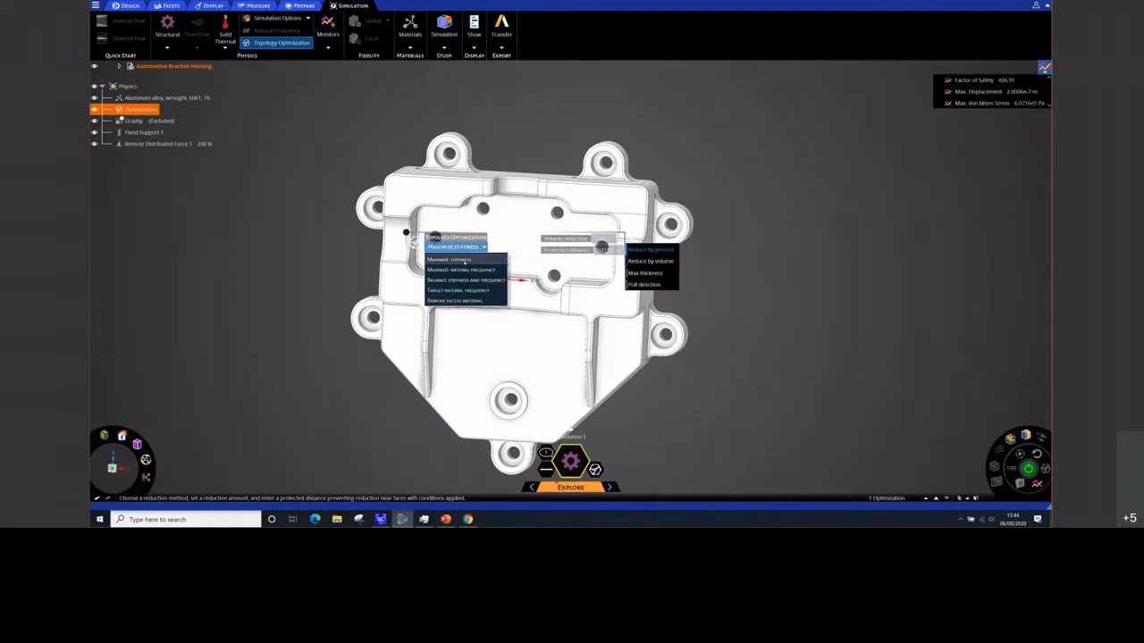
click(465, 260)
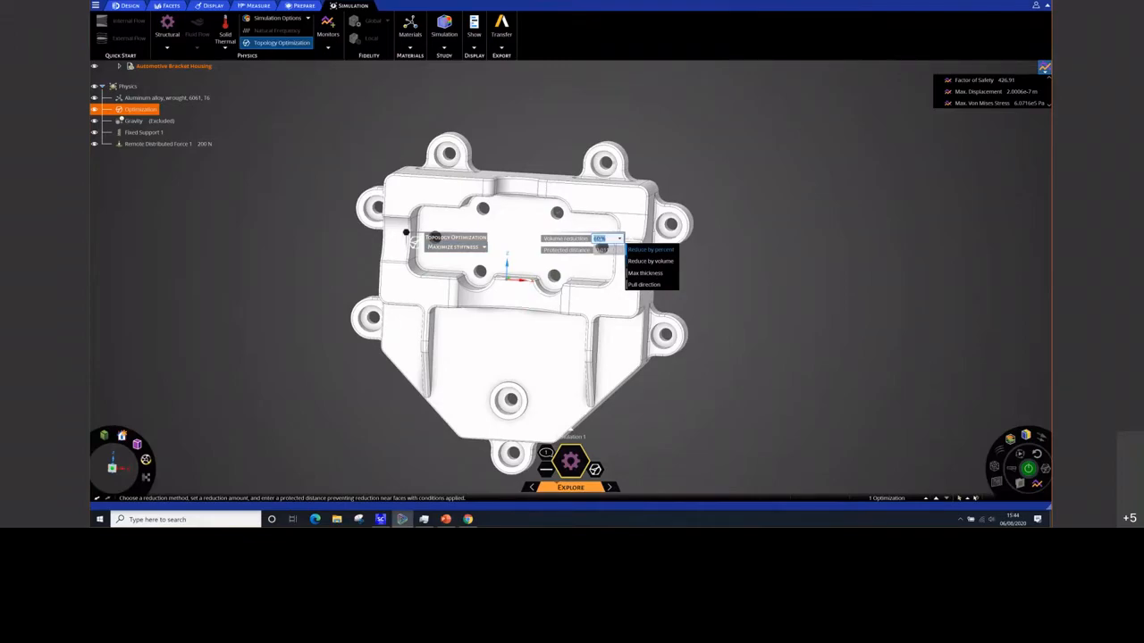
Set the optimization's volume reduction to 30%, check the protected distance's unit options, and finish the optimization definition
click(601, 239)
text(30)
key(Tab)
click(597, 239)
click(602, 249)
click(609, 250)
click(619, 250)
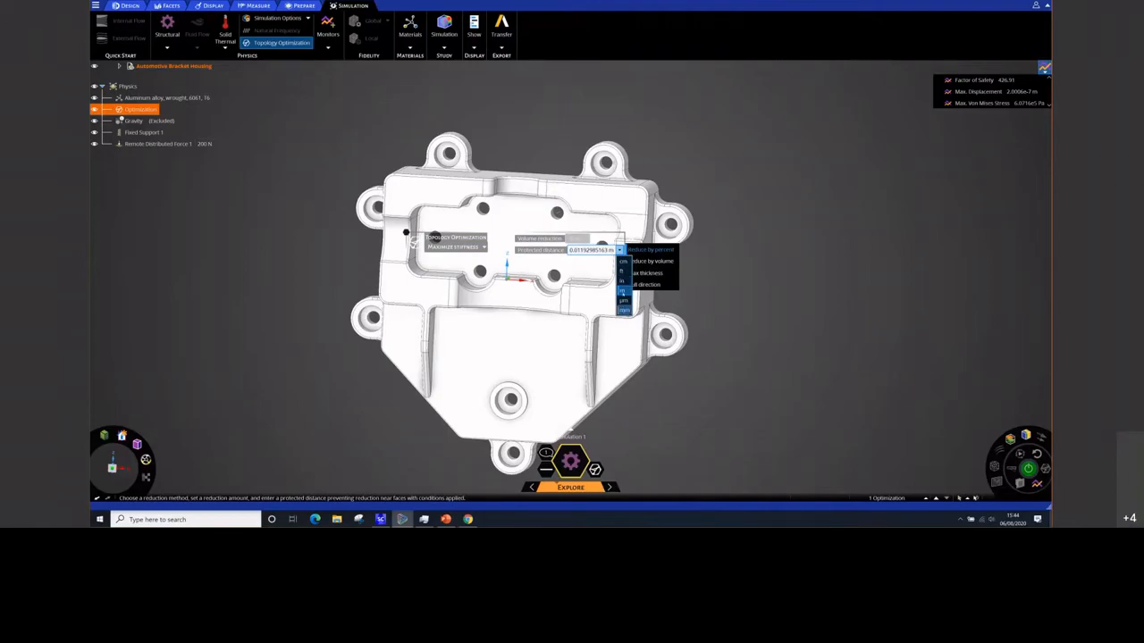
click(619, 251)
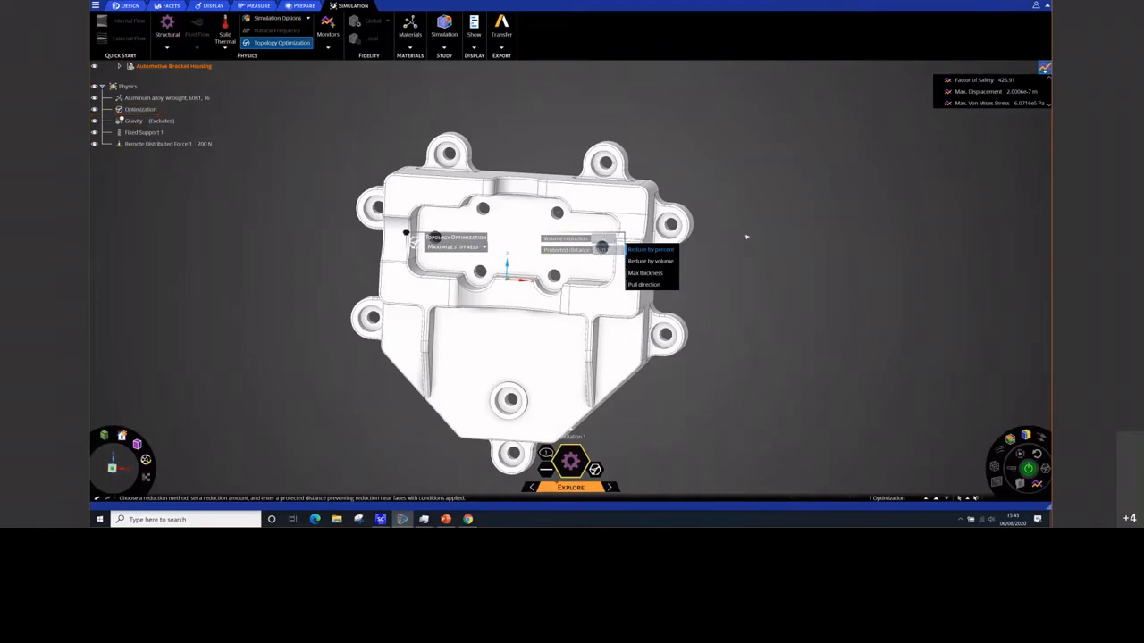
key(Escape)
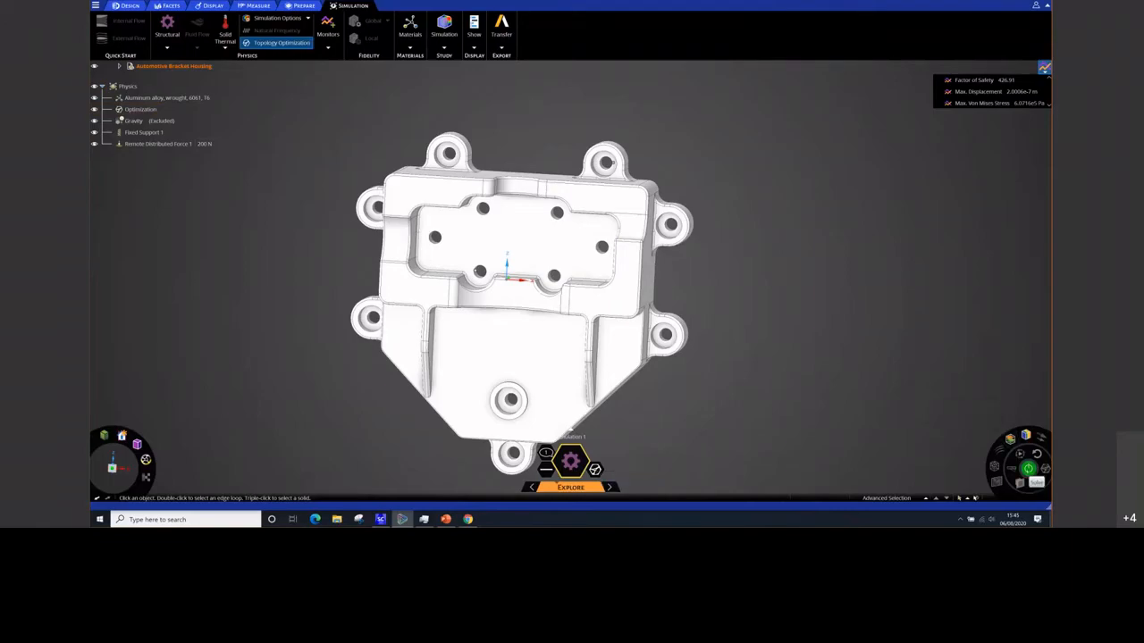
Solve the topology optimization and examine the bracket's evolving shape and stress distribution from several angles
scroll(762, 362, down, 4)
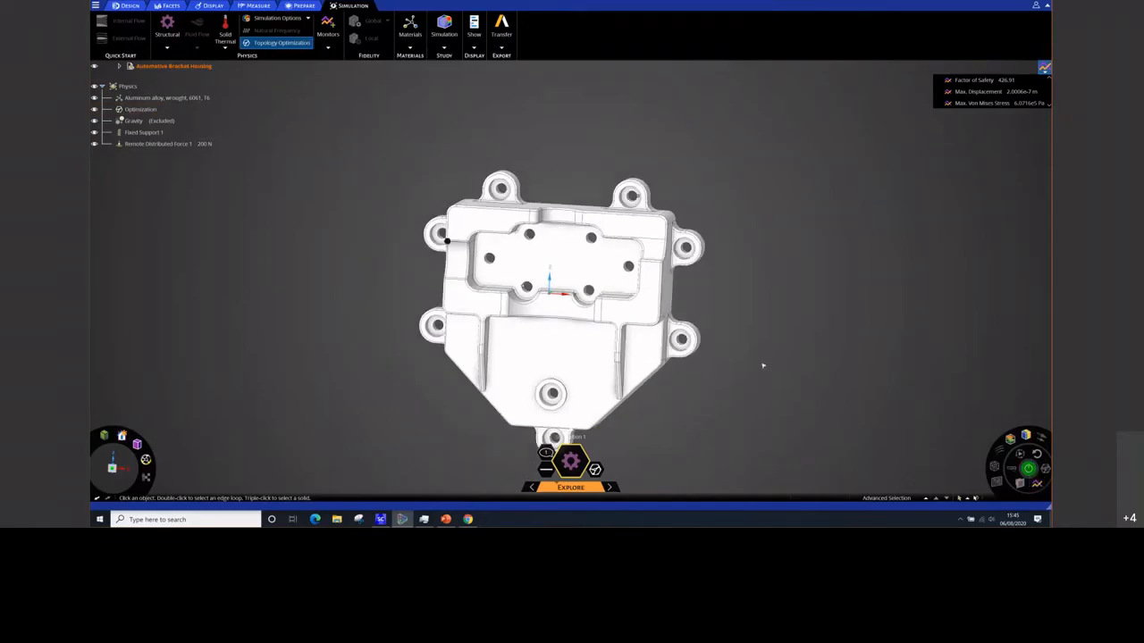
mouse_move(765, 378)
middle_down()
mouse_move(781, 348)
mouse_move(764, 346)
middle_up()
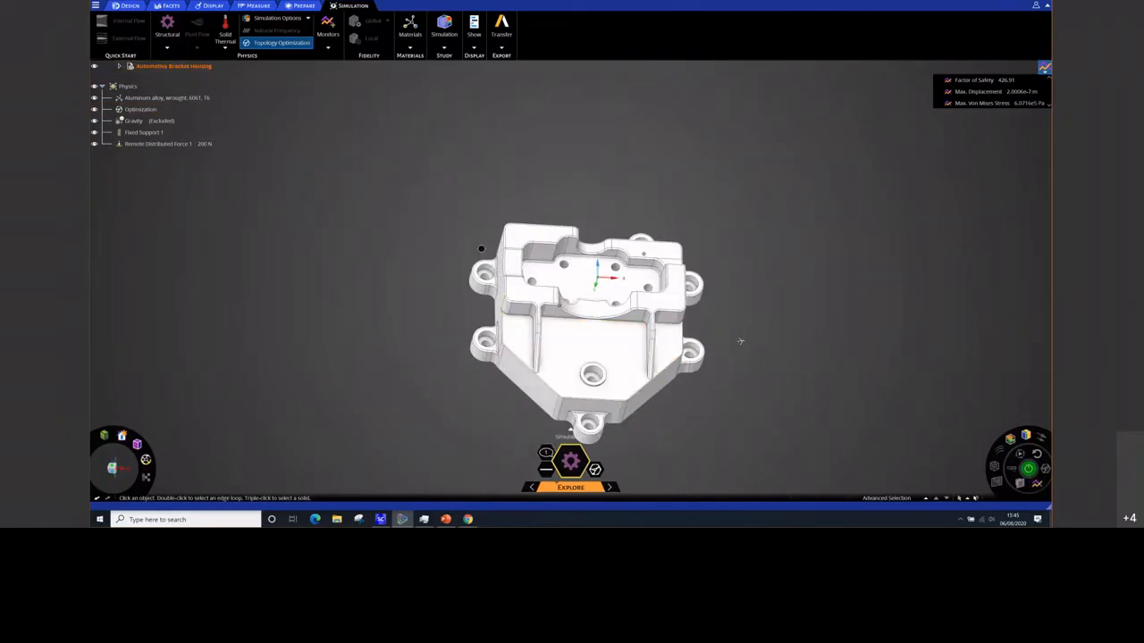
middle_drag(741, 339, 734, 347)
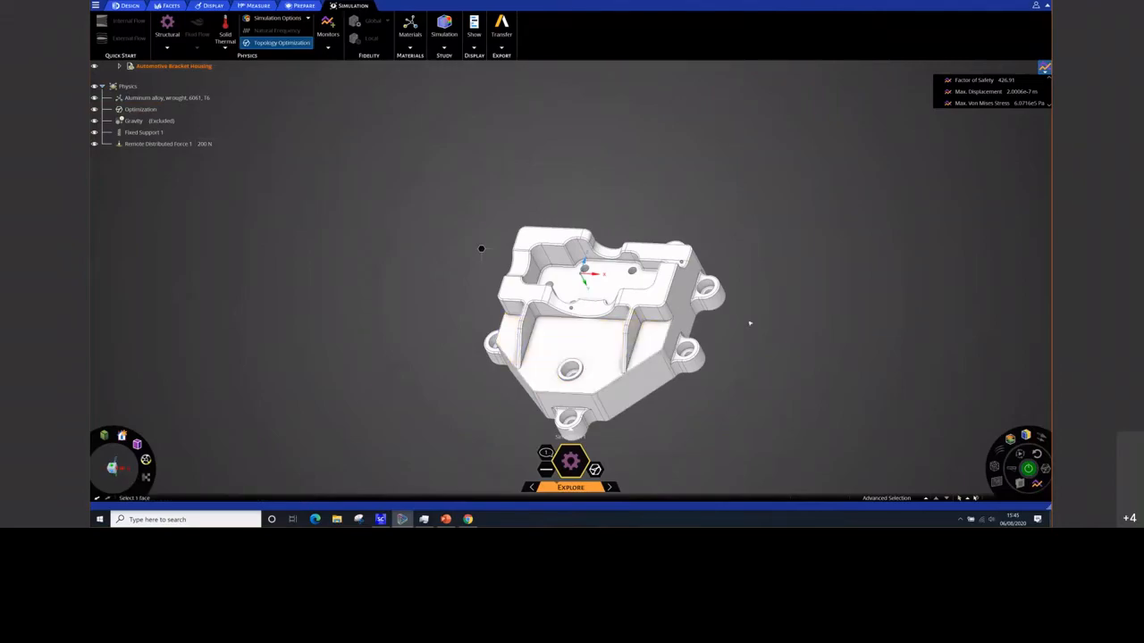
middle_drag(750, 320, 696, 316)
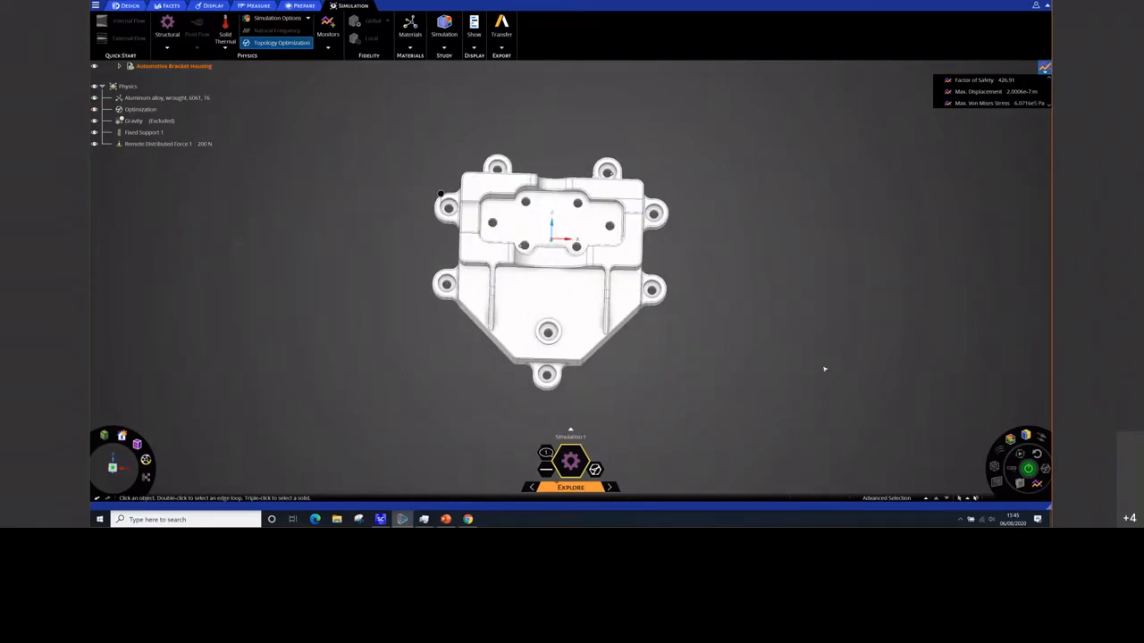
middle_drag(817, 365, 807, 360)
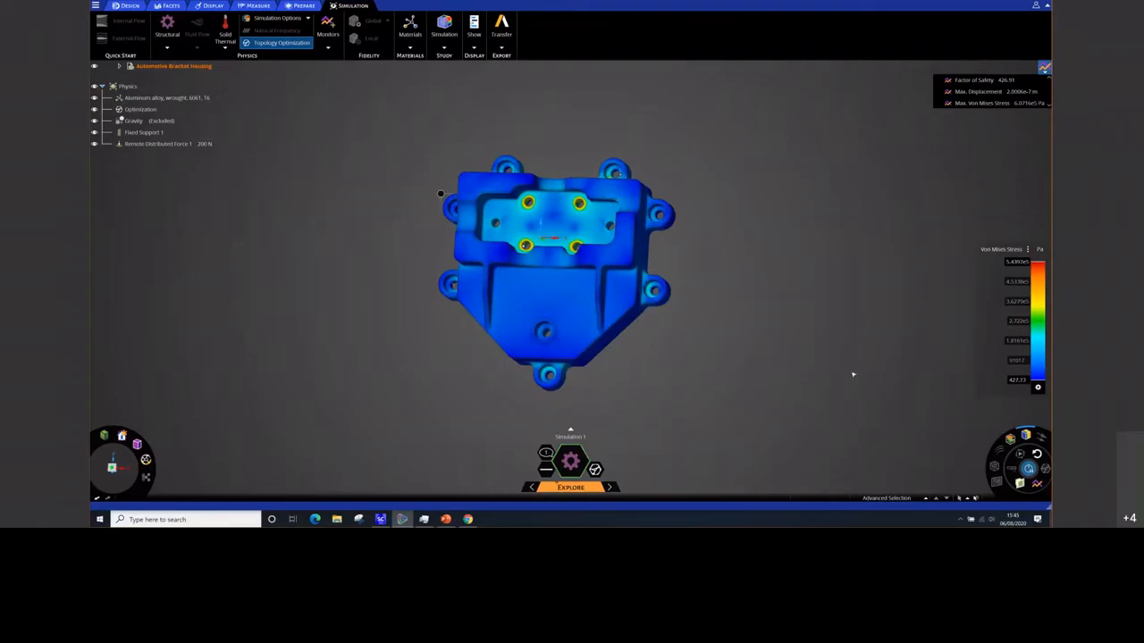
middle_drag(695, 403, 694, 367)
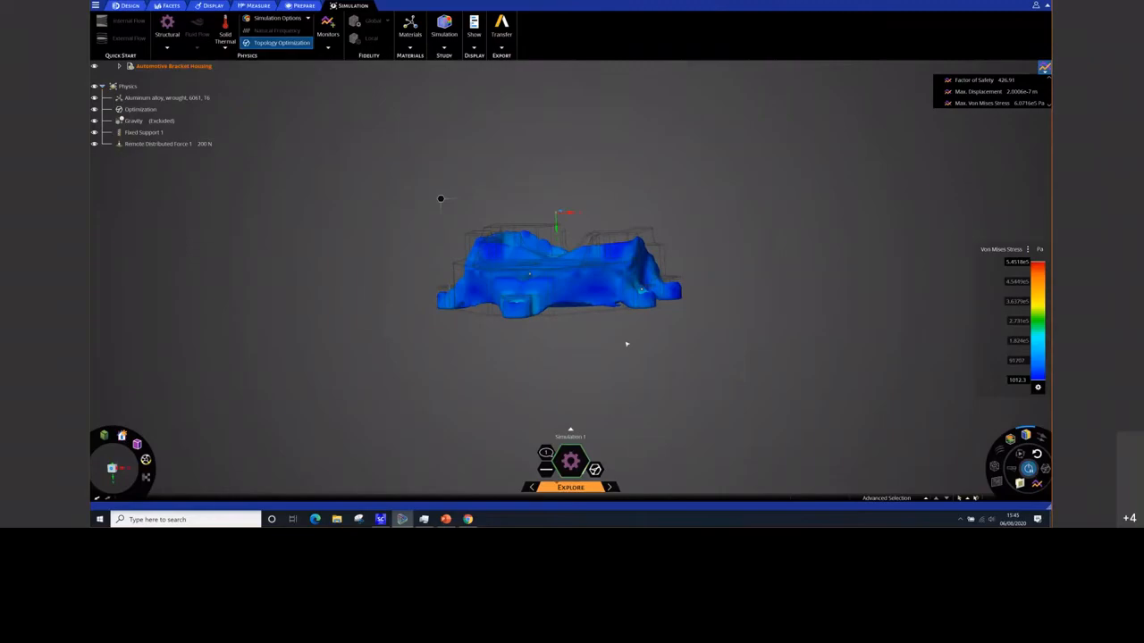
middle_drag(626, 343, 666, 358)
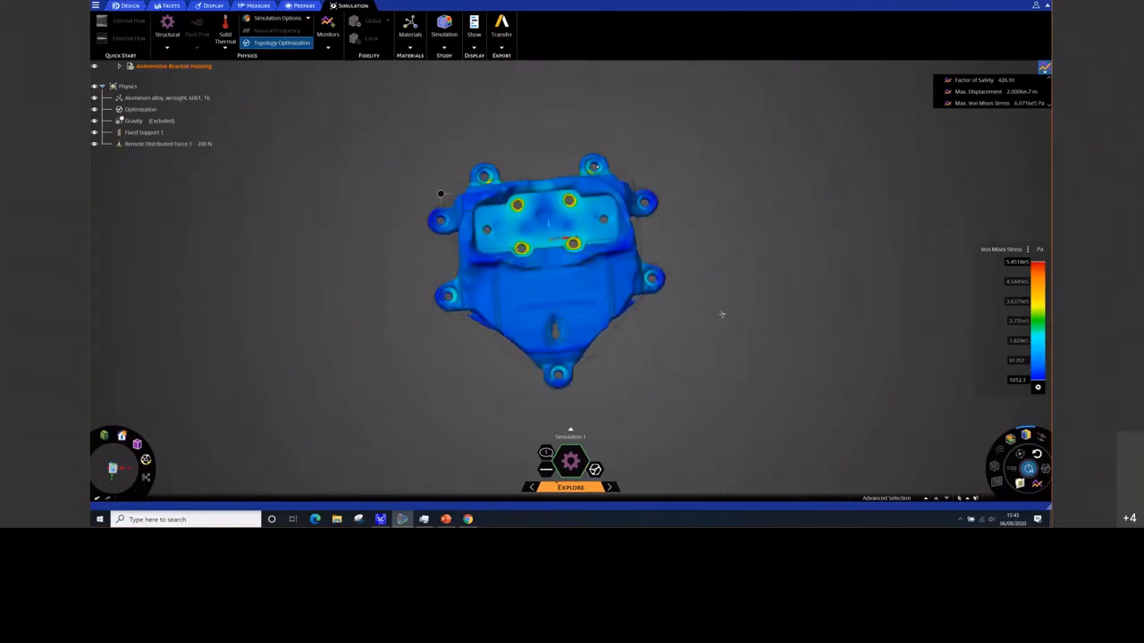
middle_drag(722, 314, 740, 265)
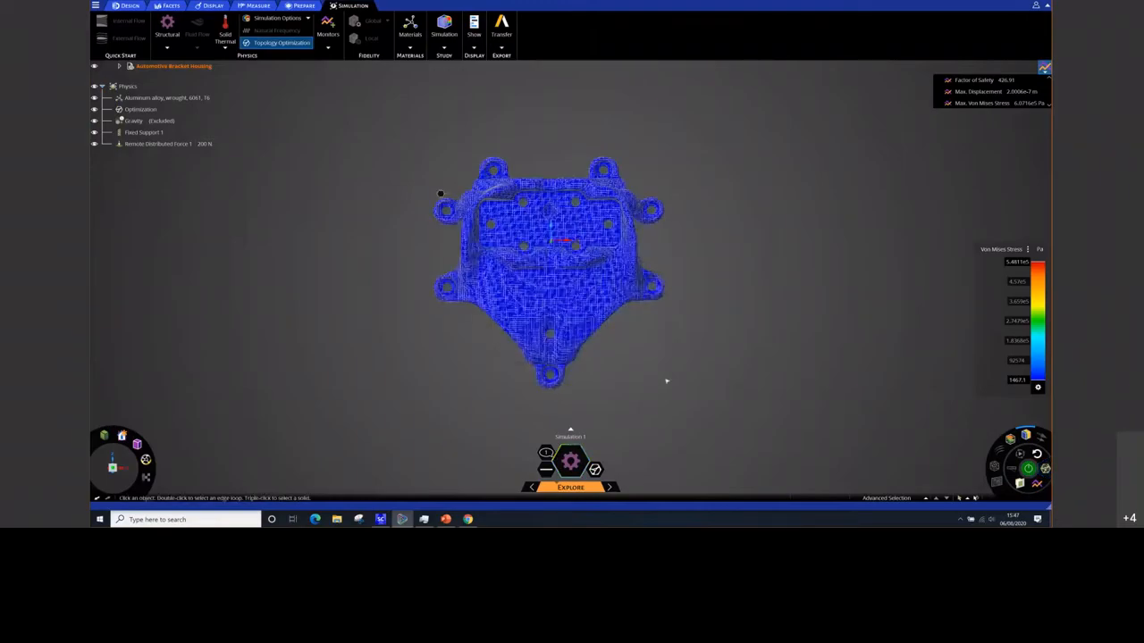
Turn off the result contours and inspect the plain optimized bracket around its lower bolt hole and as a whole
middle_drag(666, 381, 666, 340)
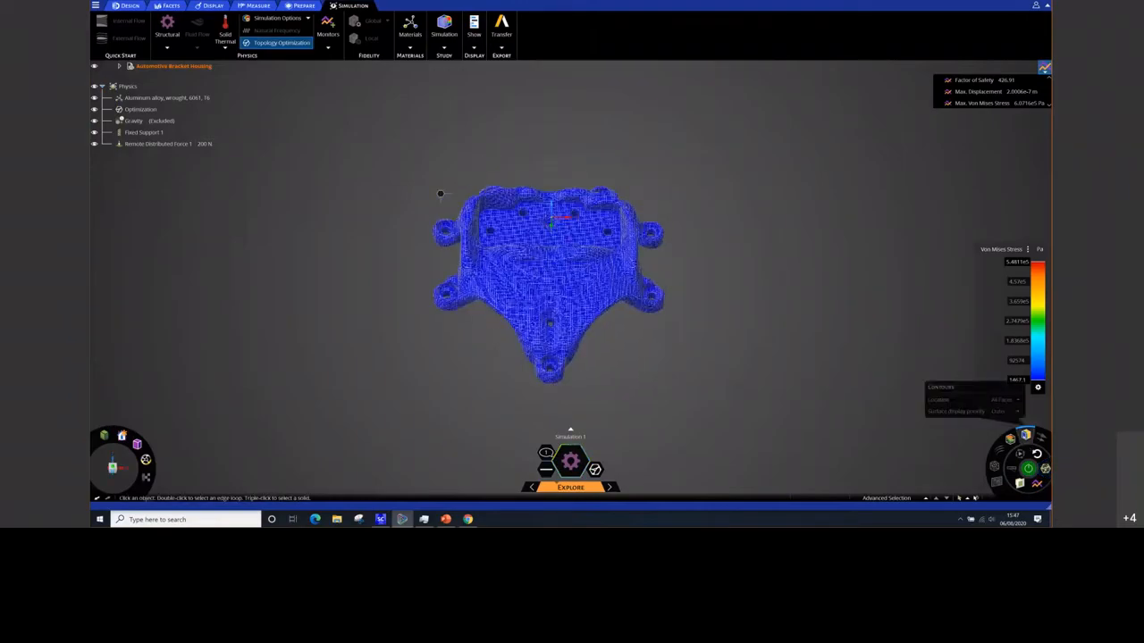
click(1026, 436)
scroll(720, 360, up, 10)
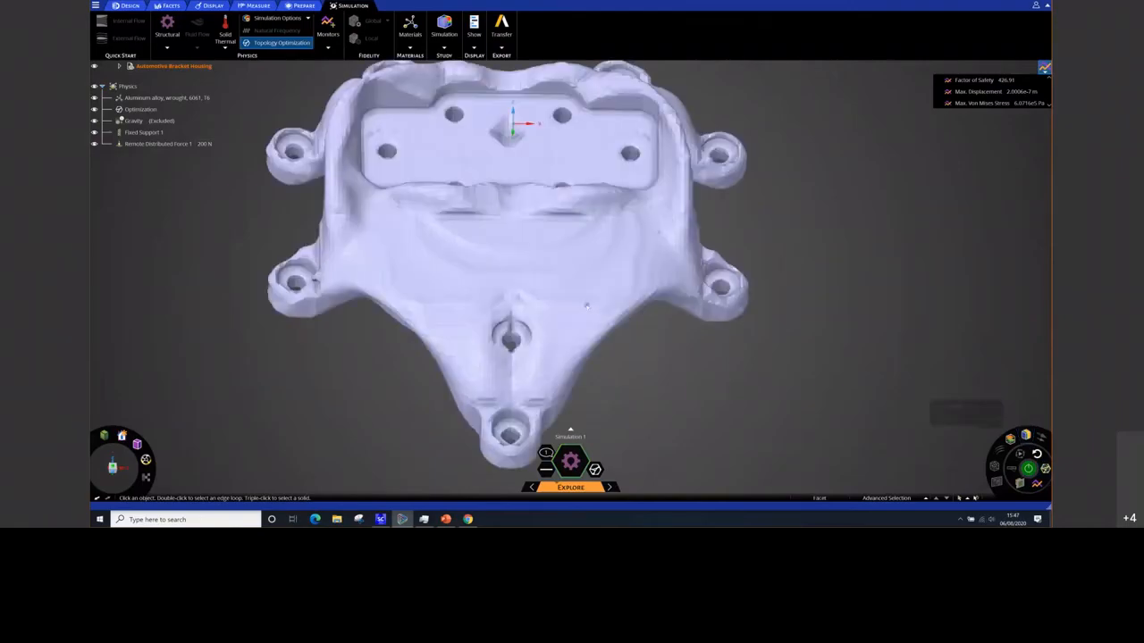
middle_drag(552, 319, 580, 332)
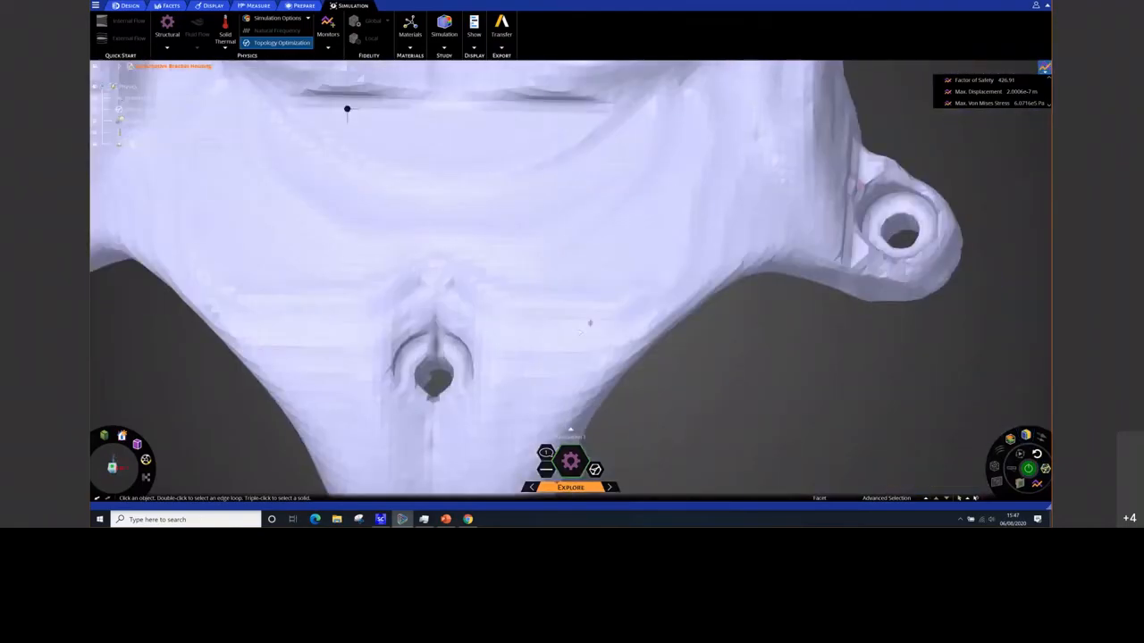
scroll(580, 331, down, 10)
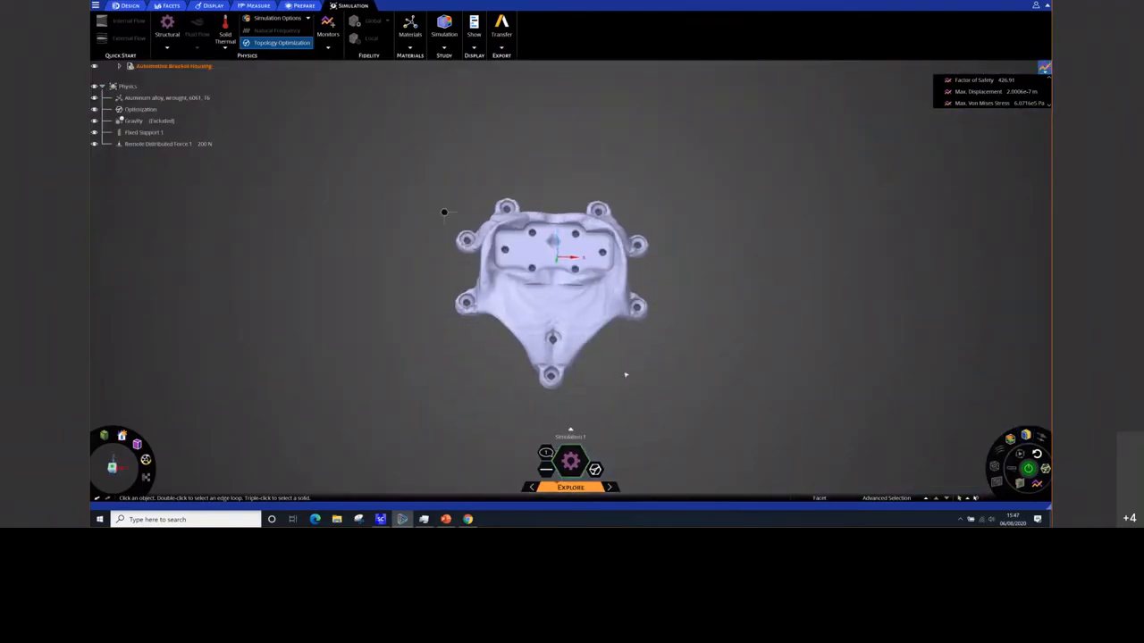
mouse_move(635, 366)
middle_down()
mouse_move(625, 384)
mouse_move(630, 364)
middle_up()
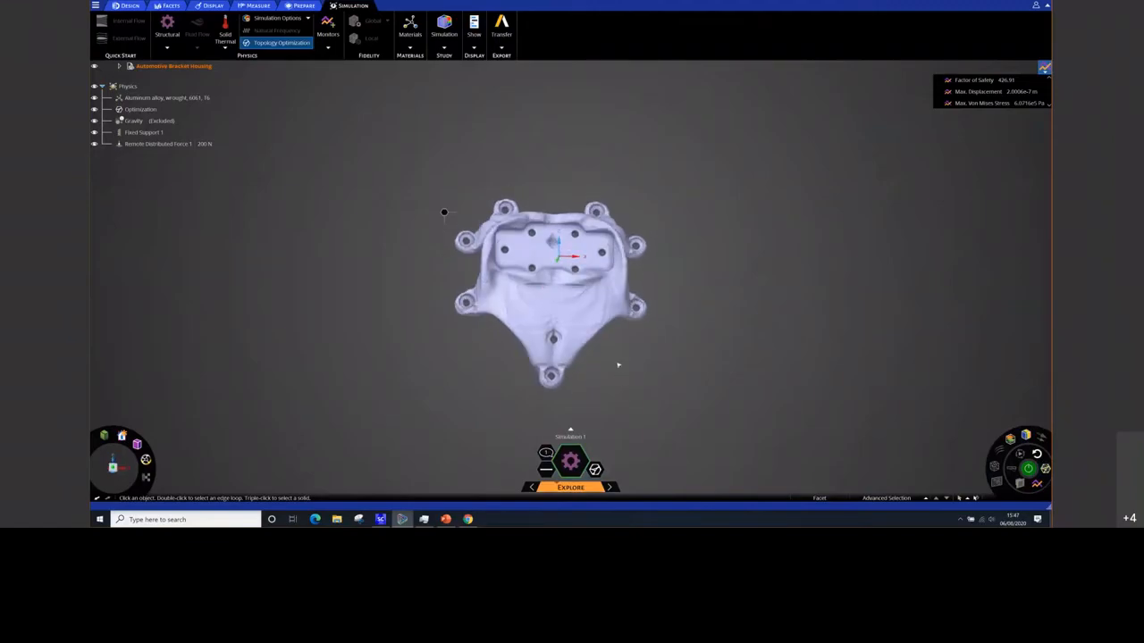
scroll(599, 380, up, 3)
Expand the Automotive Bracket Housing component and highlight its Blocky bracket and optimized Facets bodies in the model
click(116, 67)
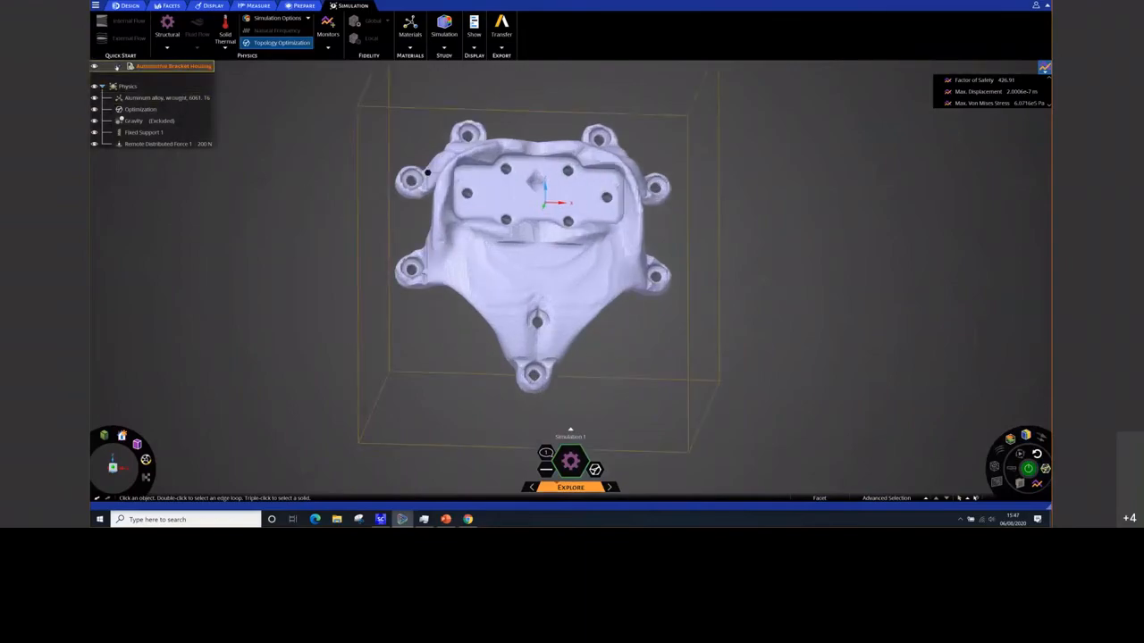
click(118, 68)
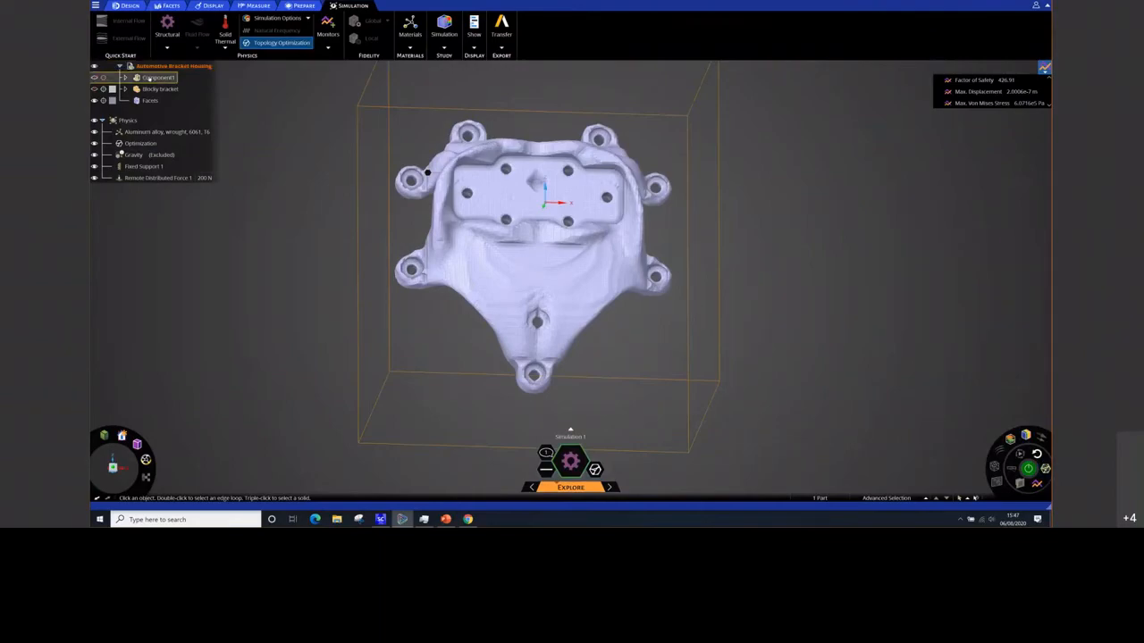
click(150, 89)
click(150, 100)
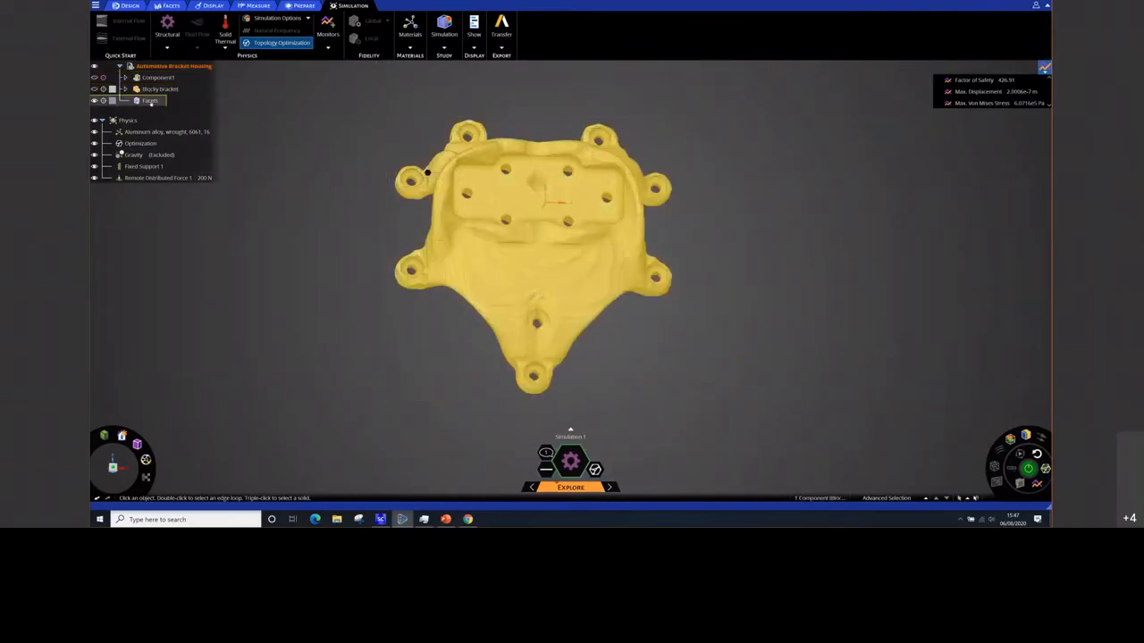
click(152, 108)
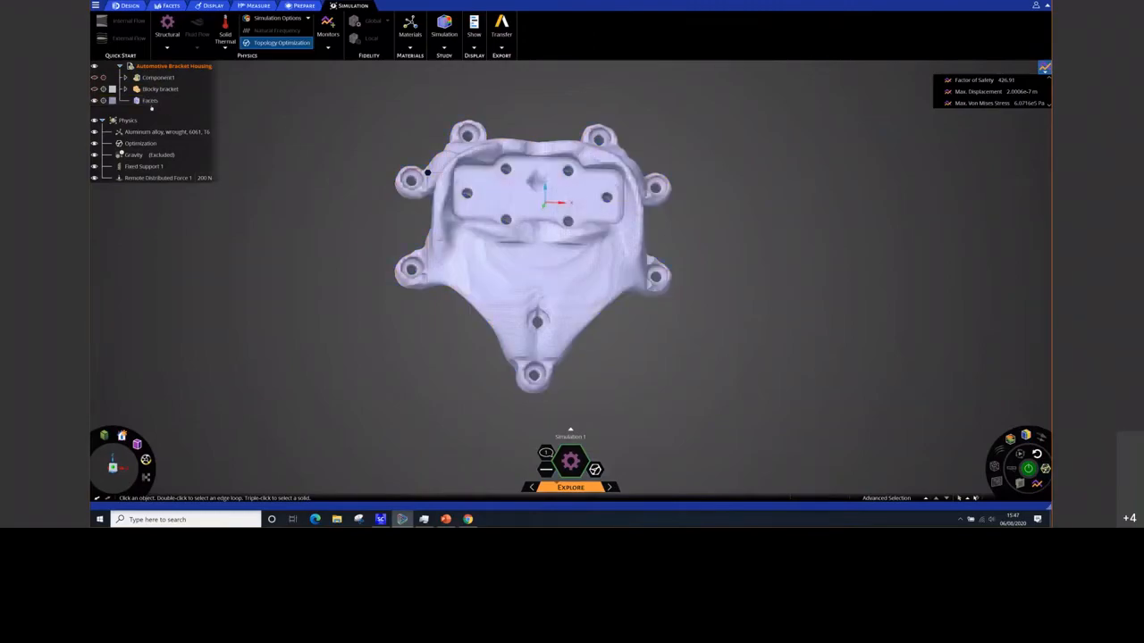
Smooth the optimized Facets body of the bracket and check the smoothed shape
click(149, 101)
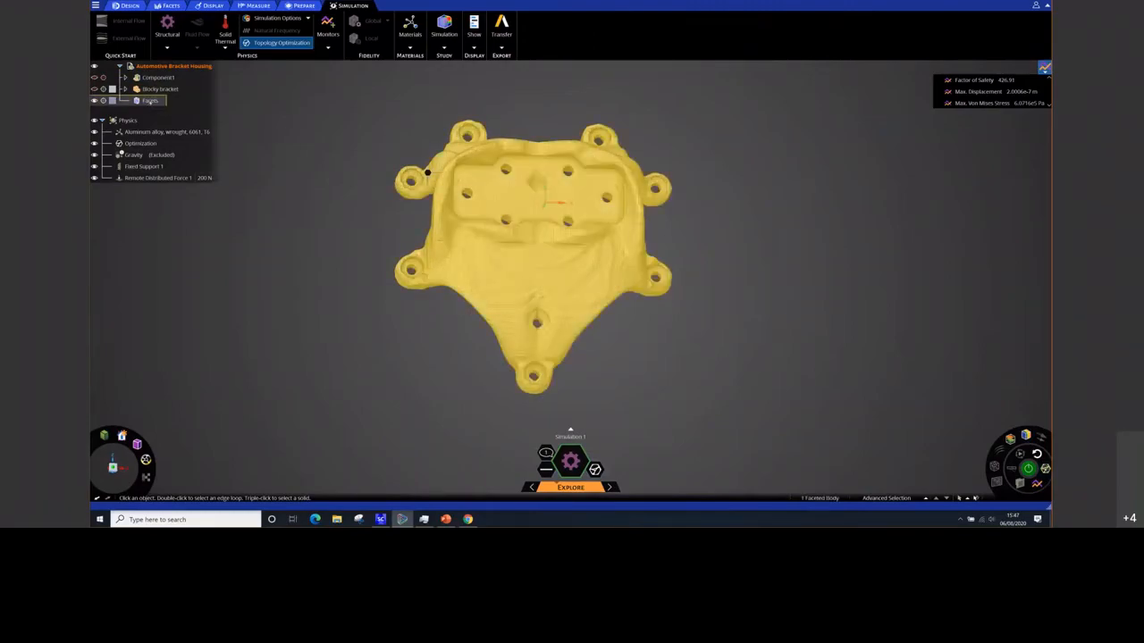
right_click(150, 101)
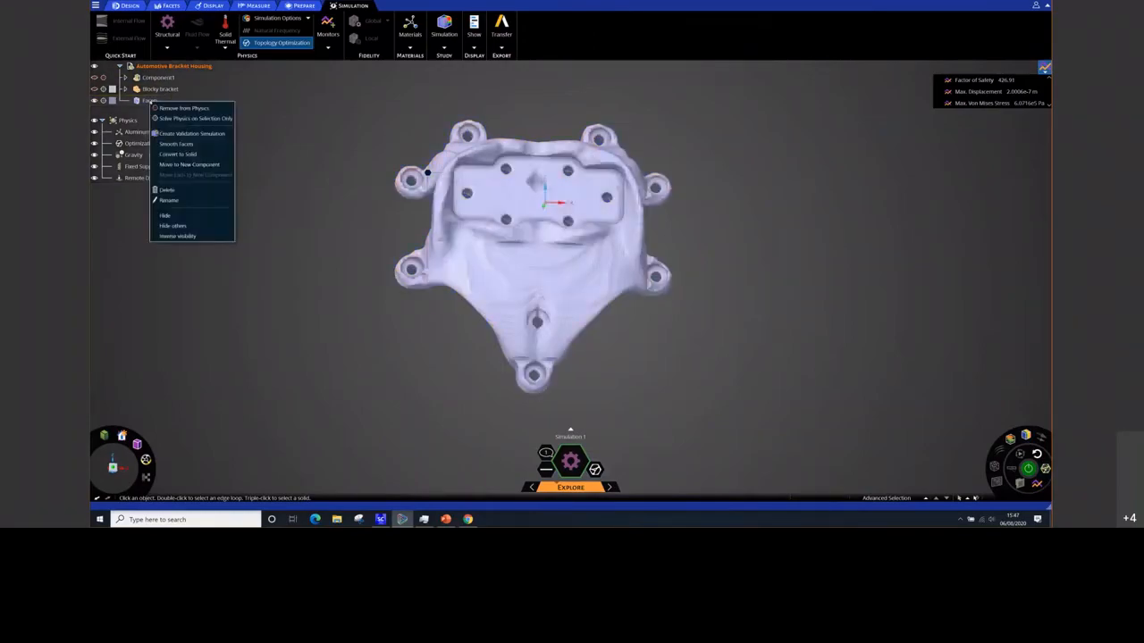
click(211, 144)
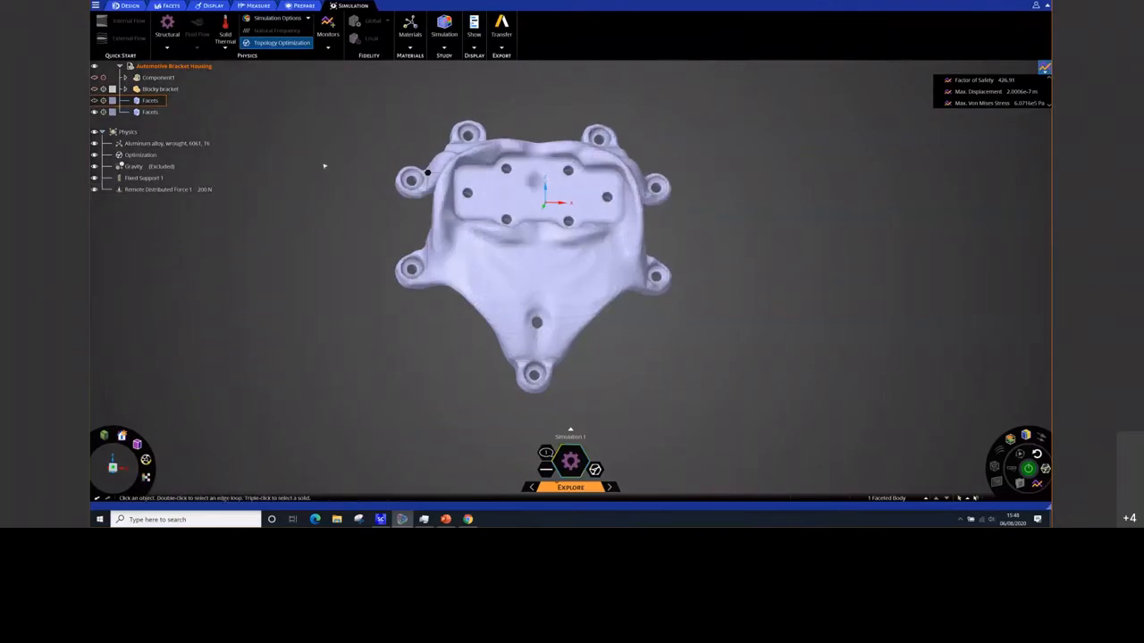
mouse_move(340, 208)
middle_down()
mouse_move(346, 225)
mouse_move(331, 220)
mouse_move(336, 209)
middle_up()
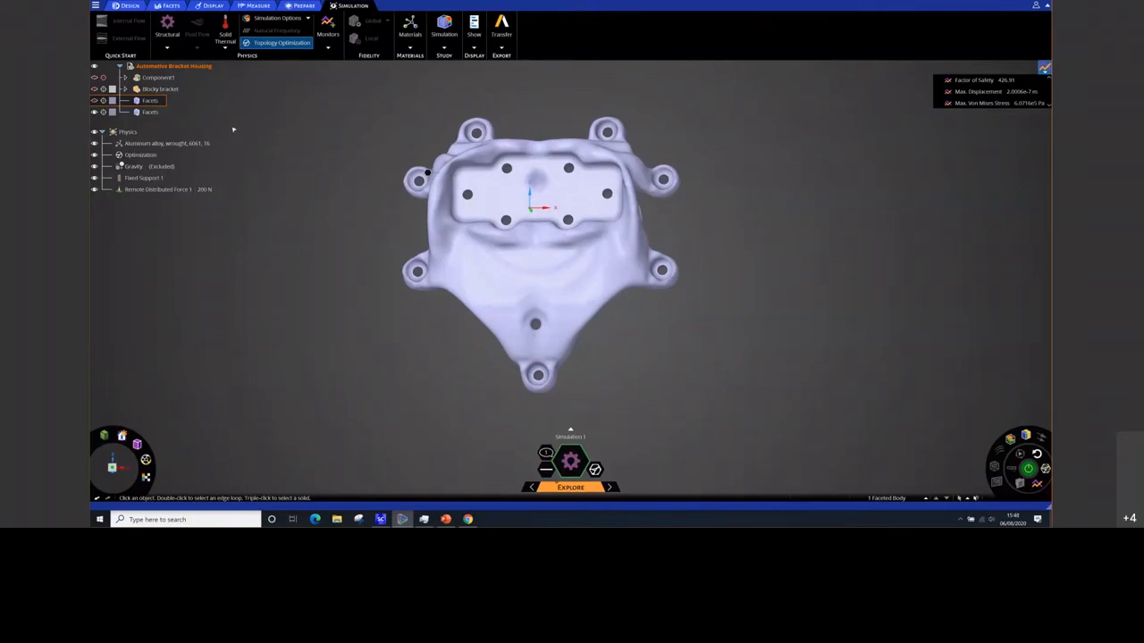
Create a validation simulation from the smoothed Facets body and solve it for displacement
right_click(146, 114)
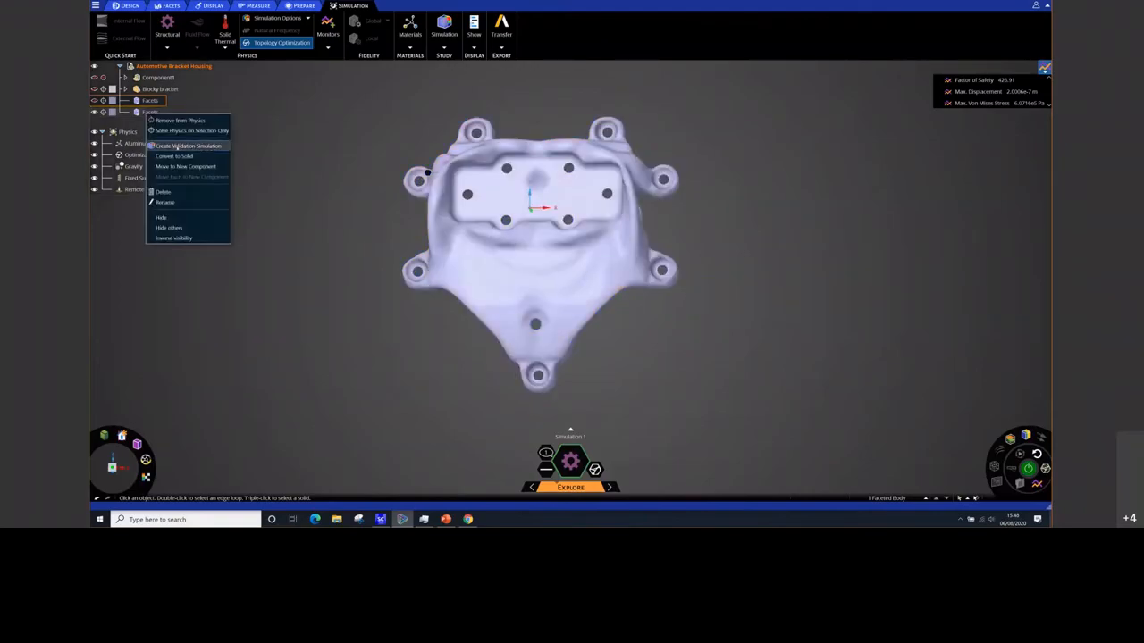
click(184, 145)
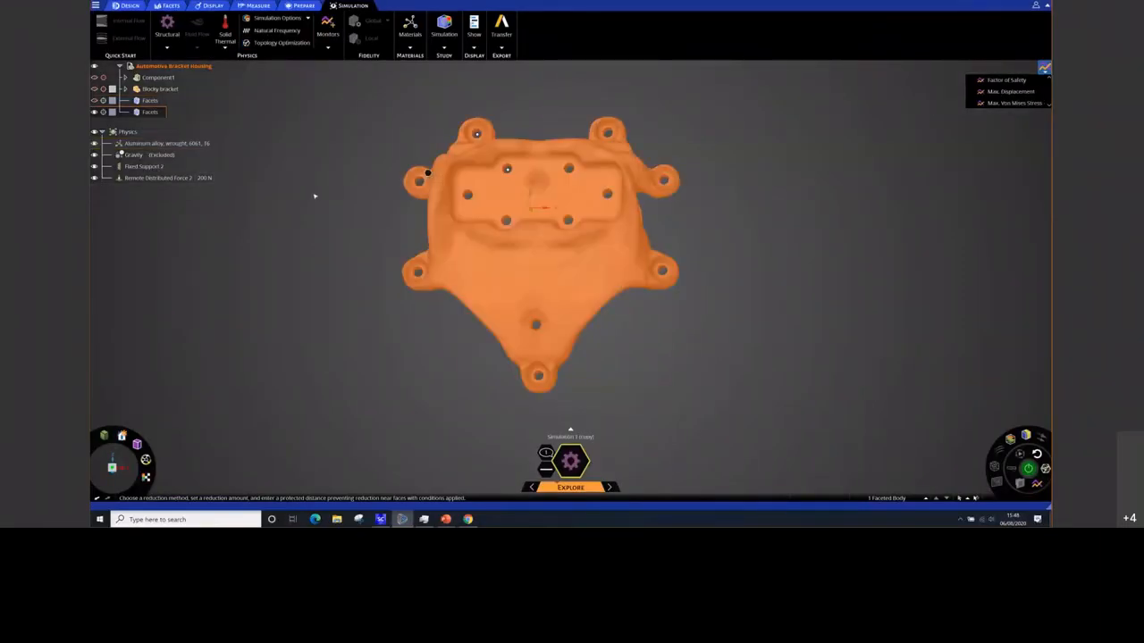
mouse_move(352, 134)
middle_down()
mouse_move(345, 153)
mouse_move(364, 134)
middle_up()
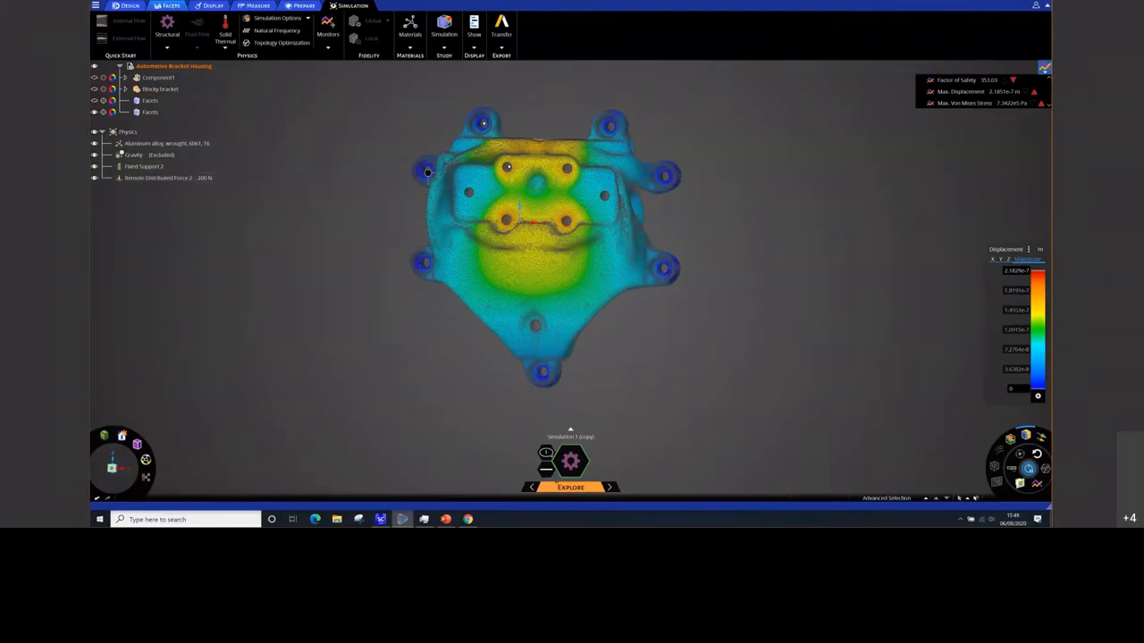
Turn off the internal, open and over-connected facet edge display on the smoothed bracket
click(170, 5)
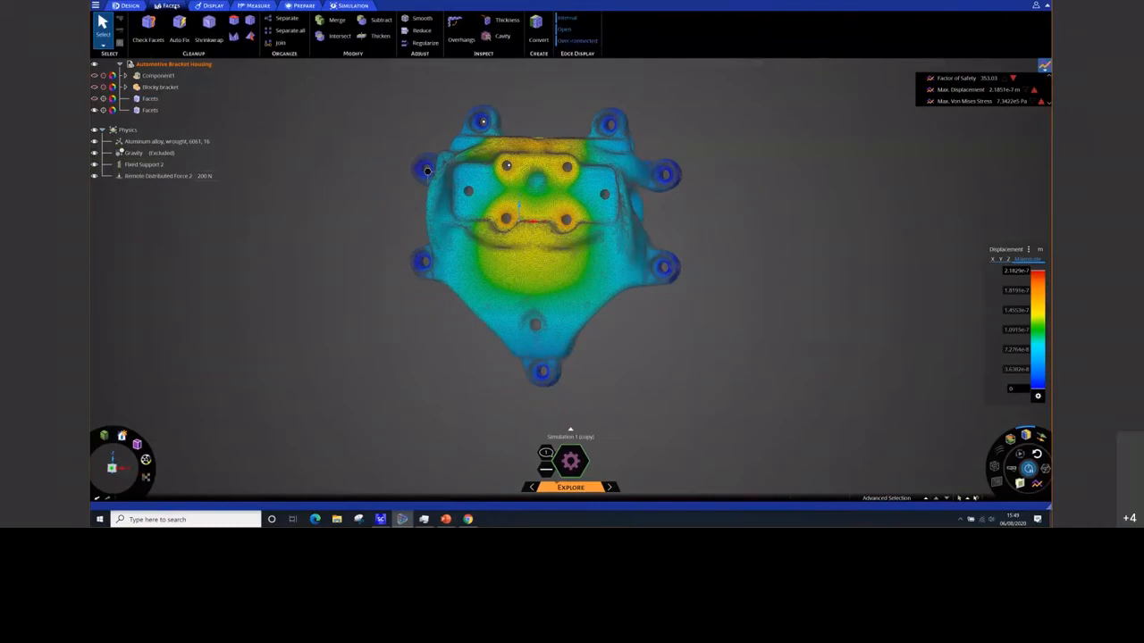
click(569, 18)
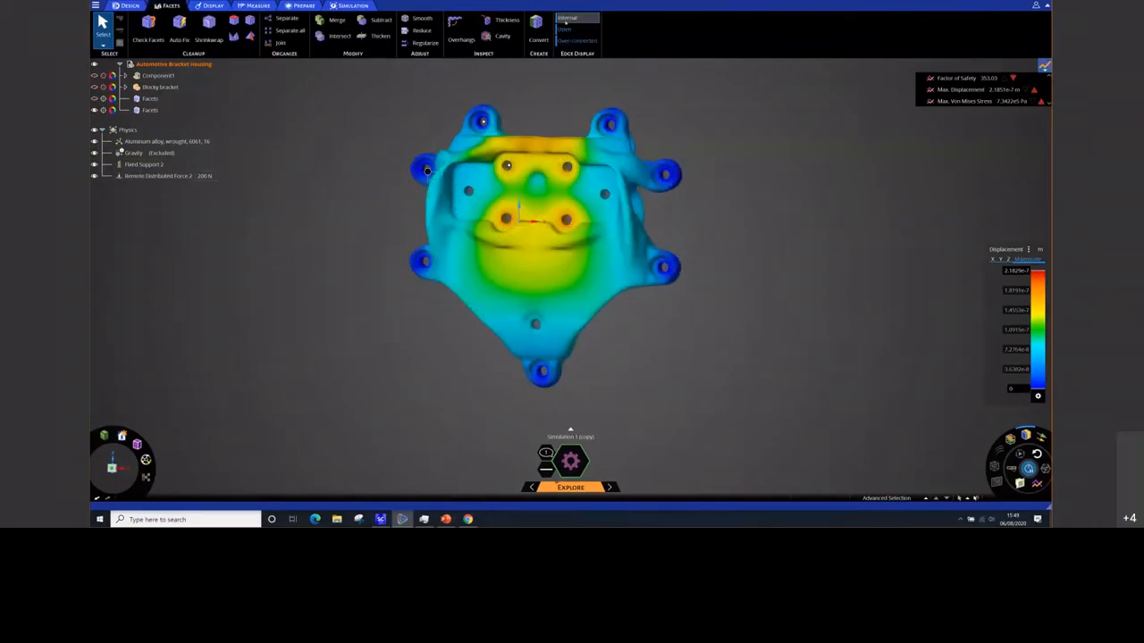
click(567, 30)
mouse_move(658, 336)
middle_down()
mouse_move(683, 339)
mouse_move(669, 332)
mouse_move(753, 294)
mouse_move(724, 303)
mouse_move(707, 250)
mouse_move(717, 205)
mouse_move(689, 246)
mouse_move(689, 334)
mouse_move(702, 339)
mouse_move(683, 347)
mouse_move(705, 301)
middle_up()
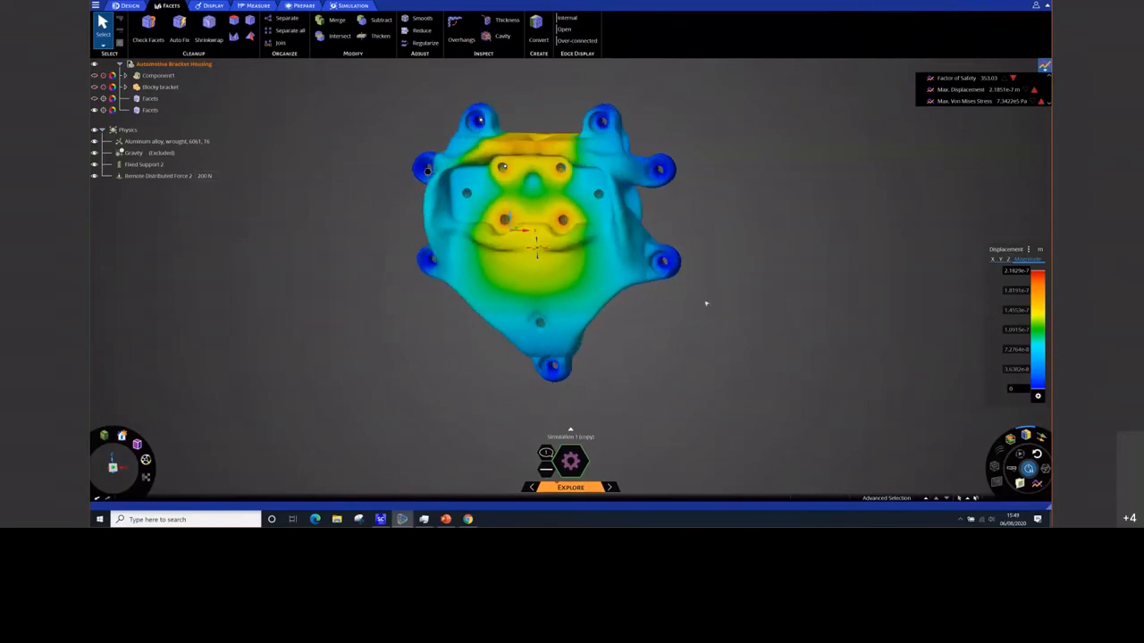
Switch the result contours to Von Mises Stress and examine the stress around the bracket's bolt holes
click(1013, 251)
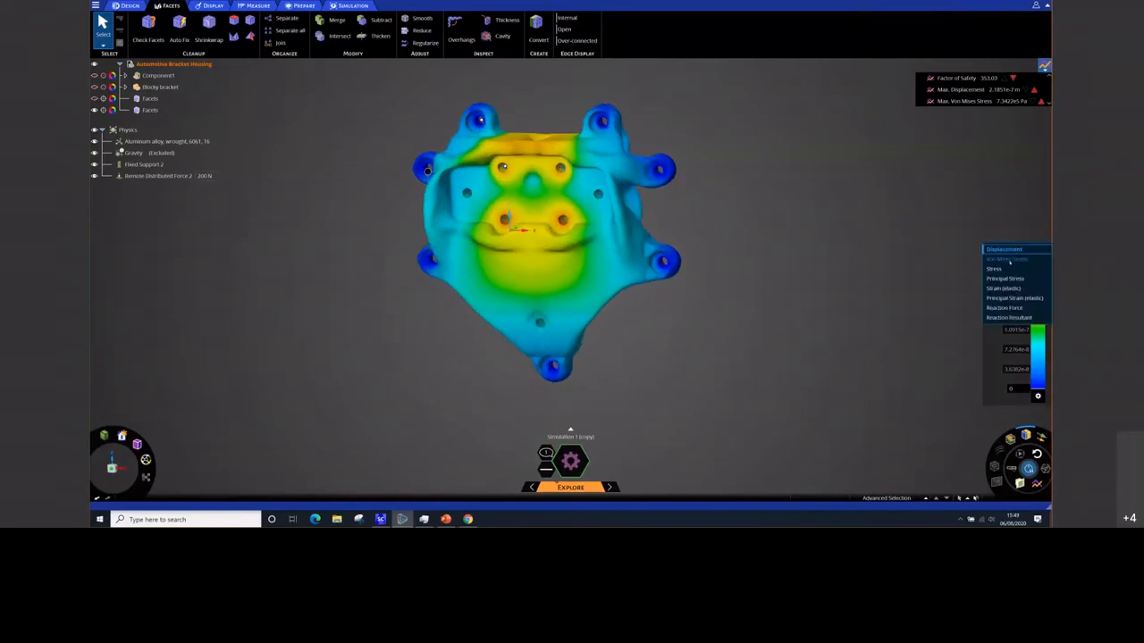
click(1010, 259)
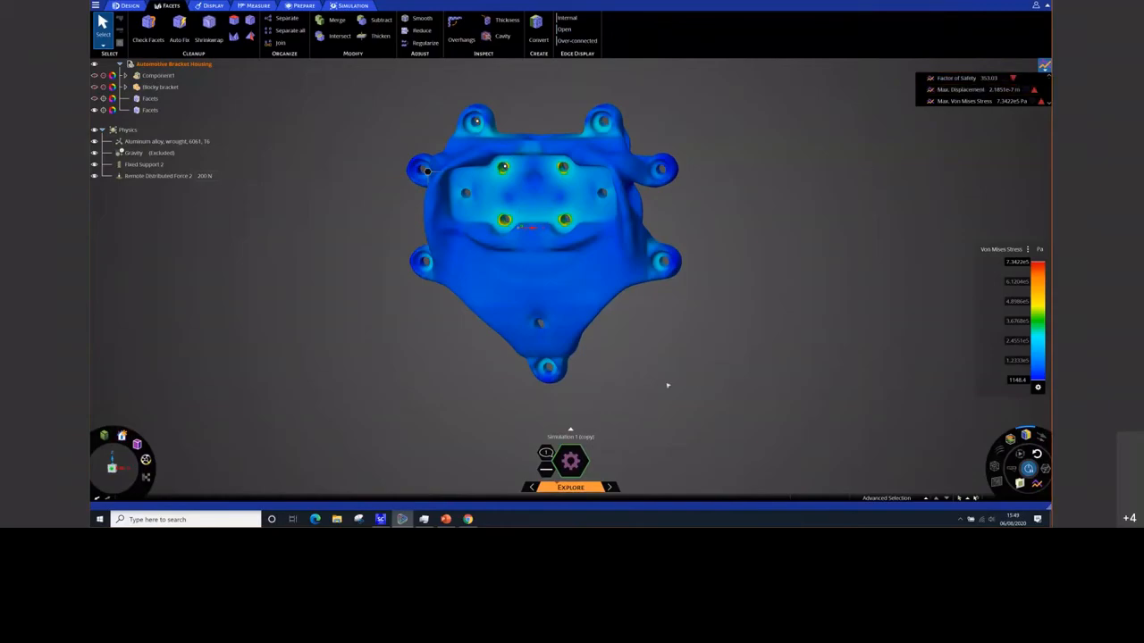
middle_drag(666, 385, 661, 373)
middle_drag(713, 288, 672, 330)
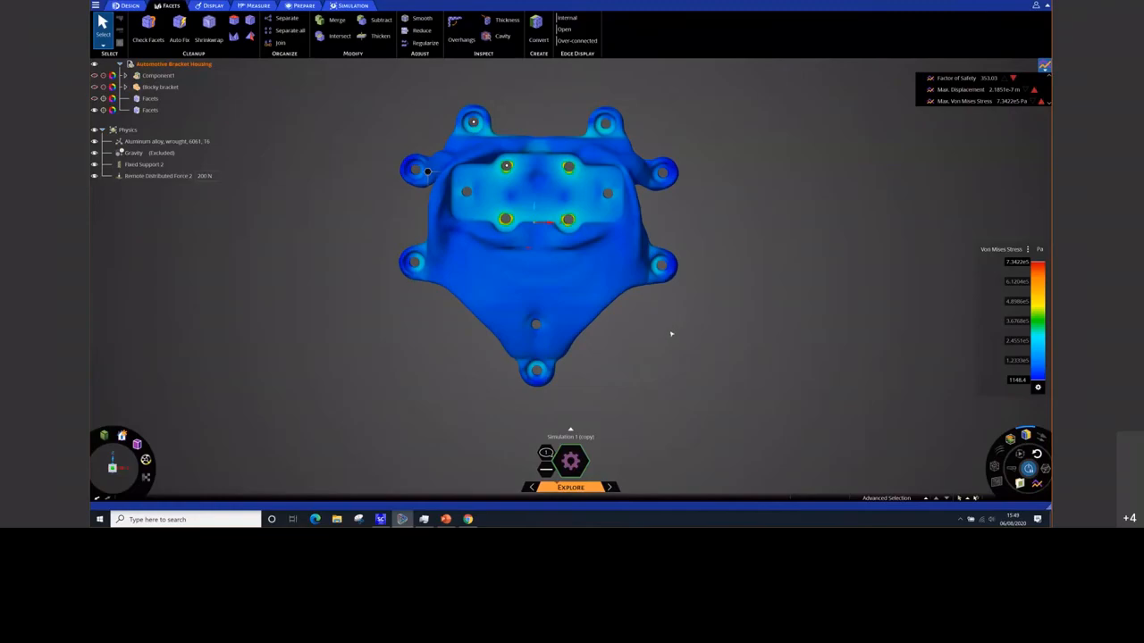
Show Component1 around the optimized bracket and inspect how the bracket fits in the assembly
click(158, 75)
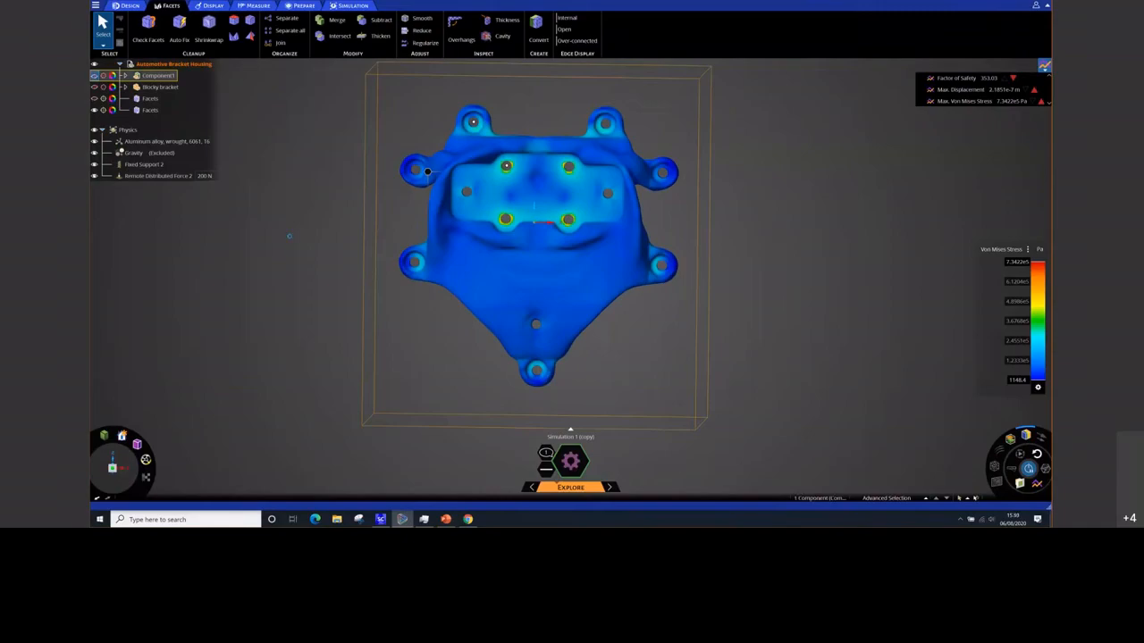
middle_drag(304, 204, 247, 238)
middle_drag(730, 357, 764, 337)
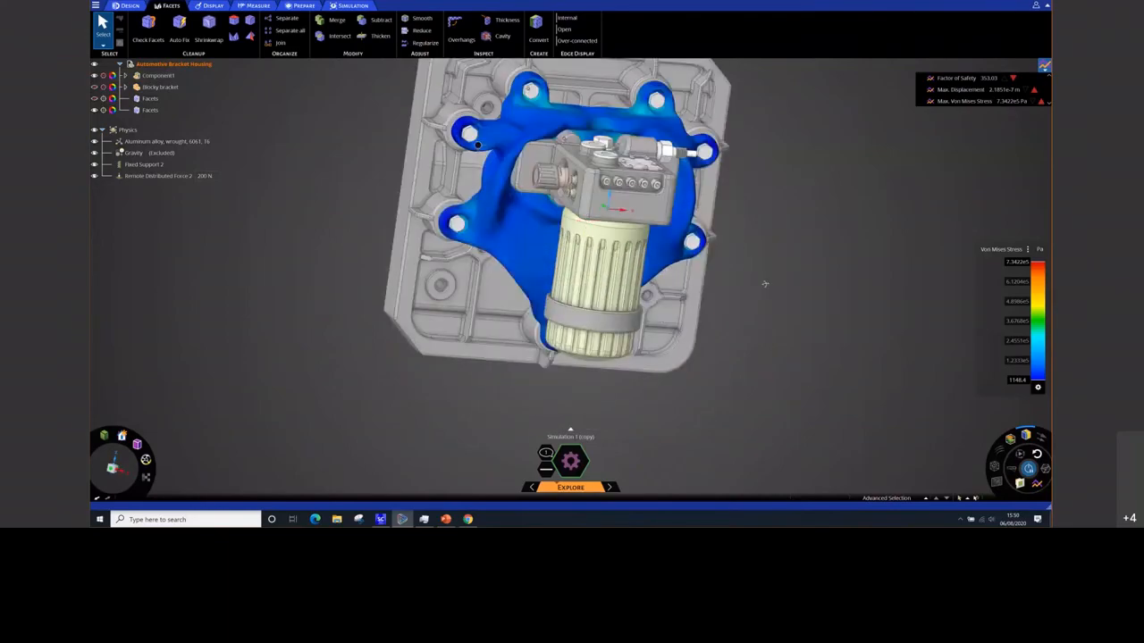
shift+middle_drag(764, 285, 721, 340)
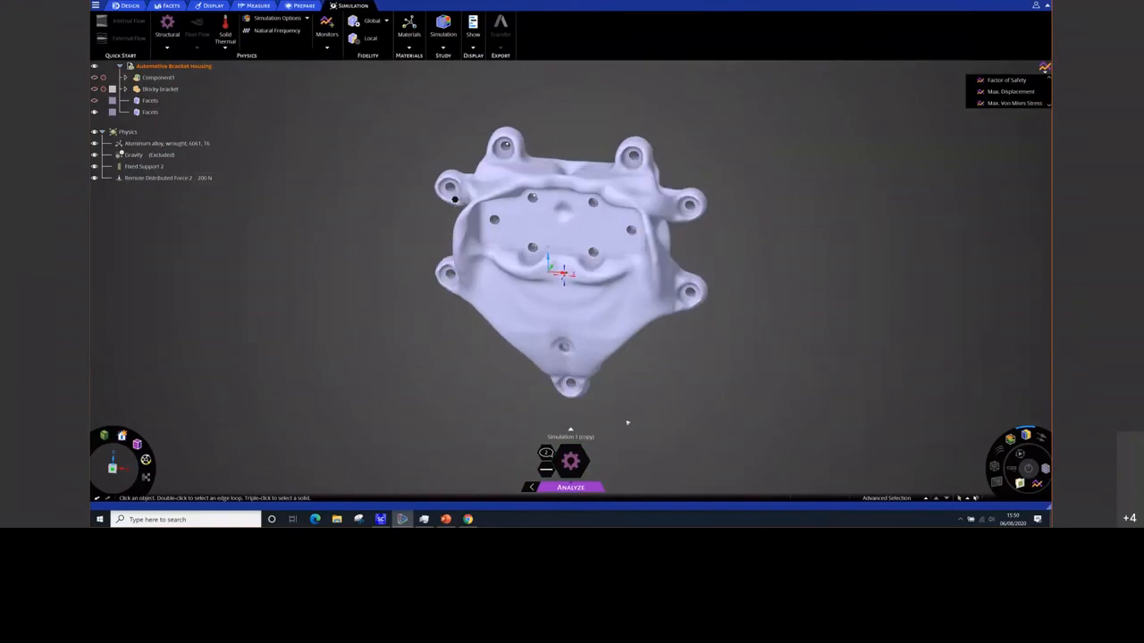
Review the messages for the validation simulation in the Analyze stage and close them
click(545, 453)
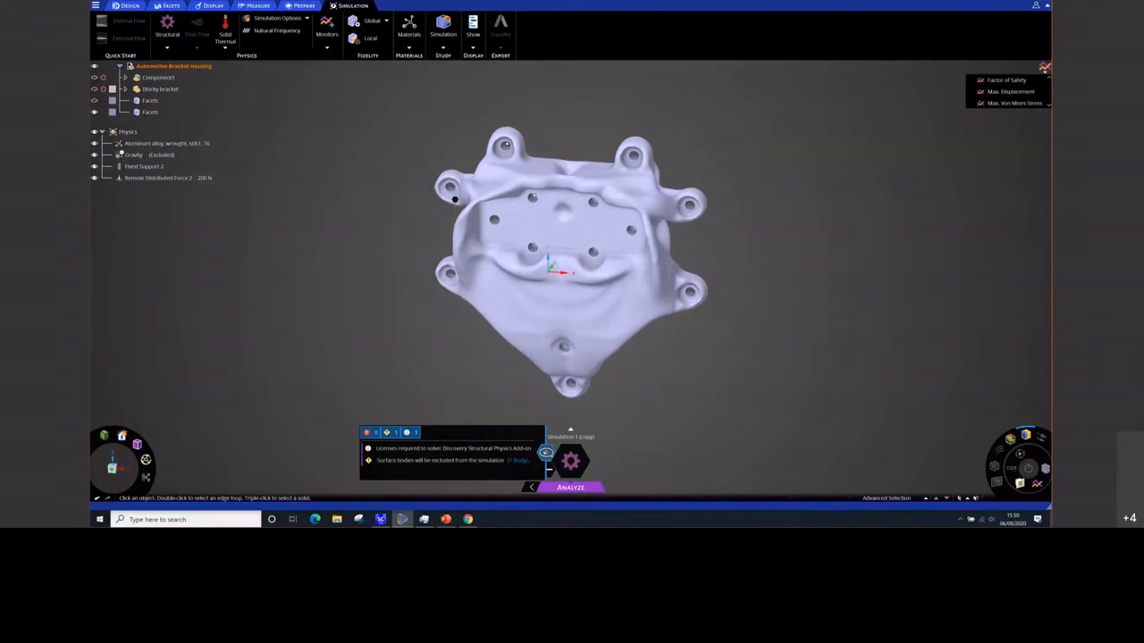
click(546, 454)
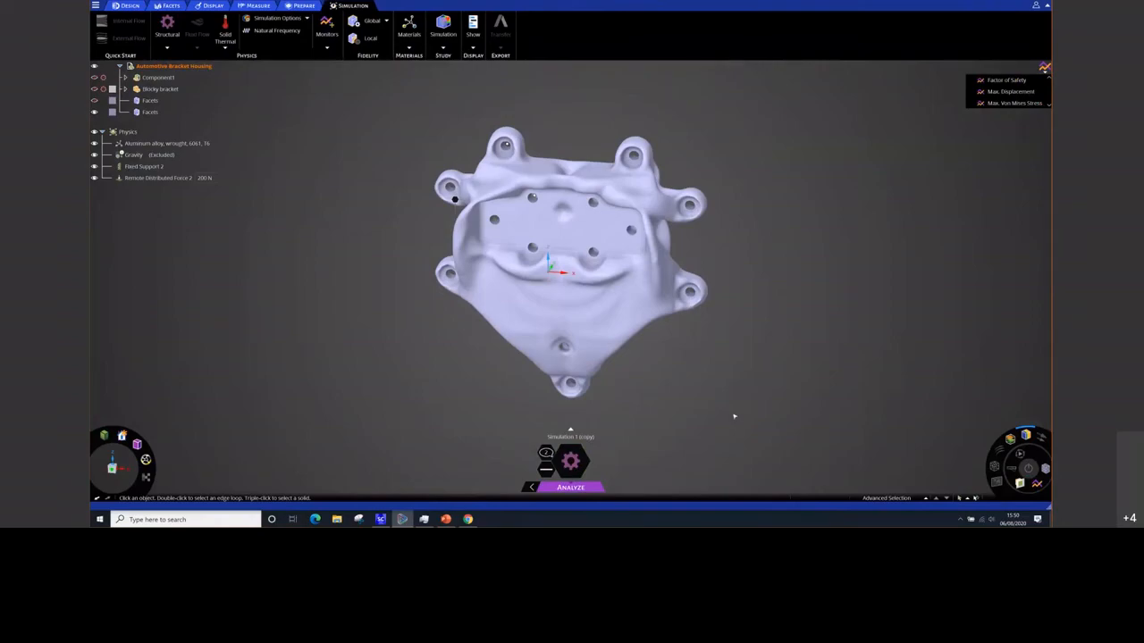
middle_drag(734, 416, 729, 417)
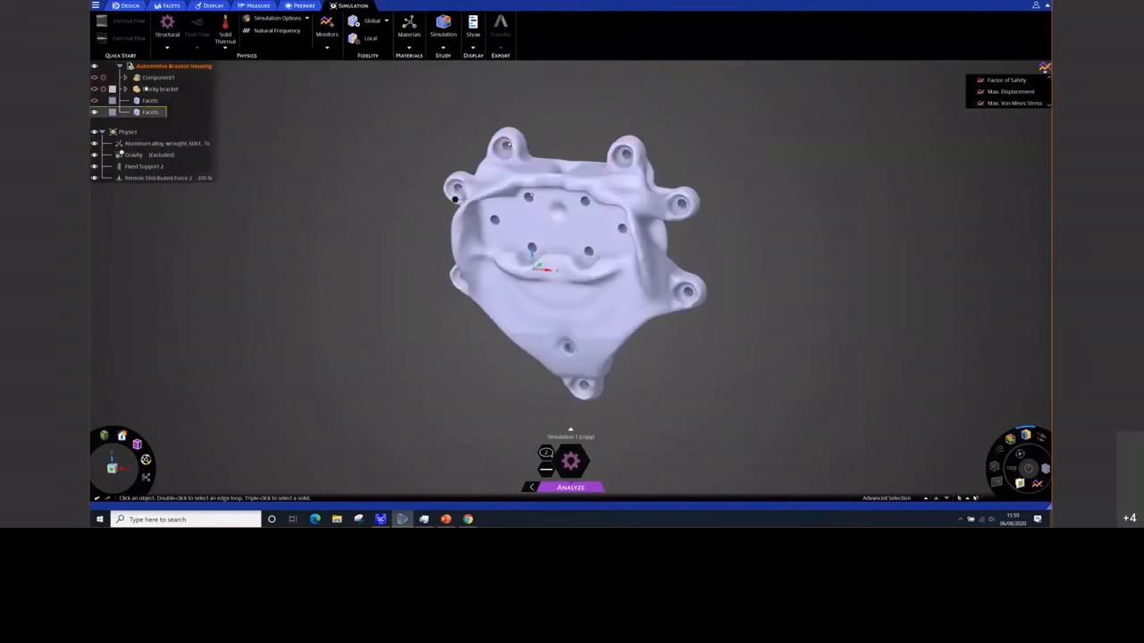
Hide the smoothed Facets body and show Component1 to inspect the housing without the bracket
click(95, 113)
click(95, 112)
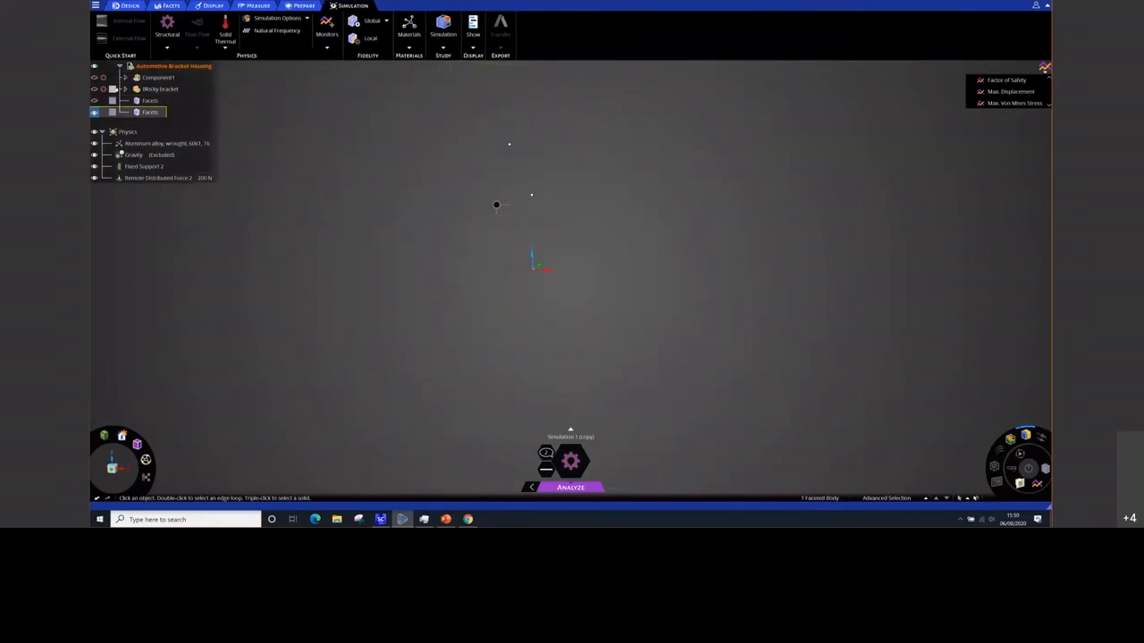
click(157, 77)
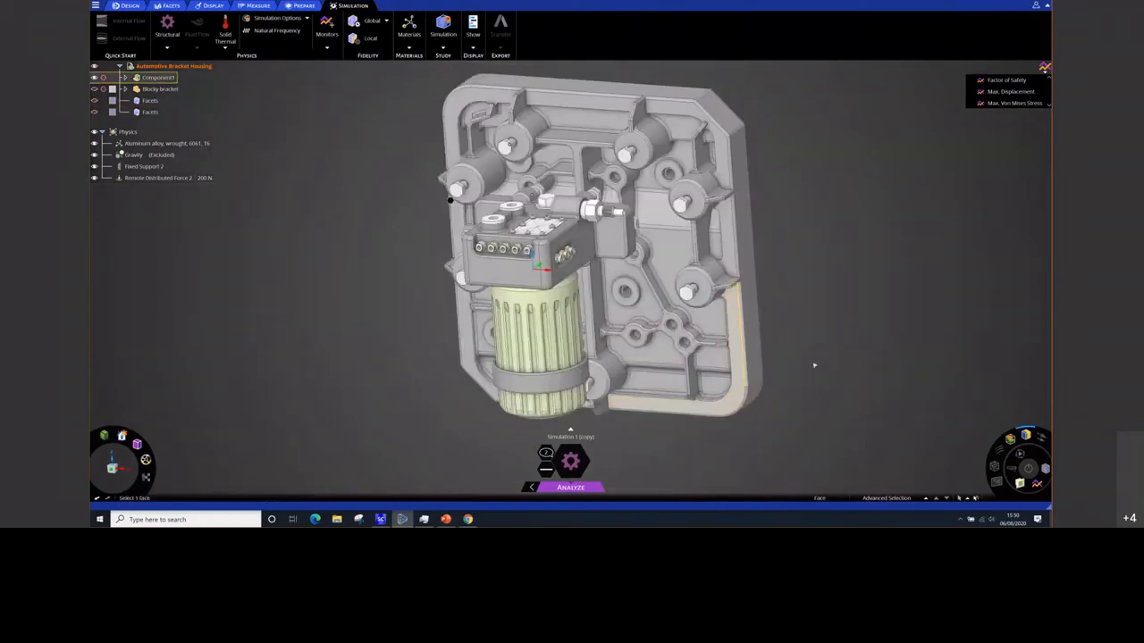
middle_drag(834, 361, 819, 373)
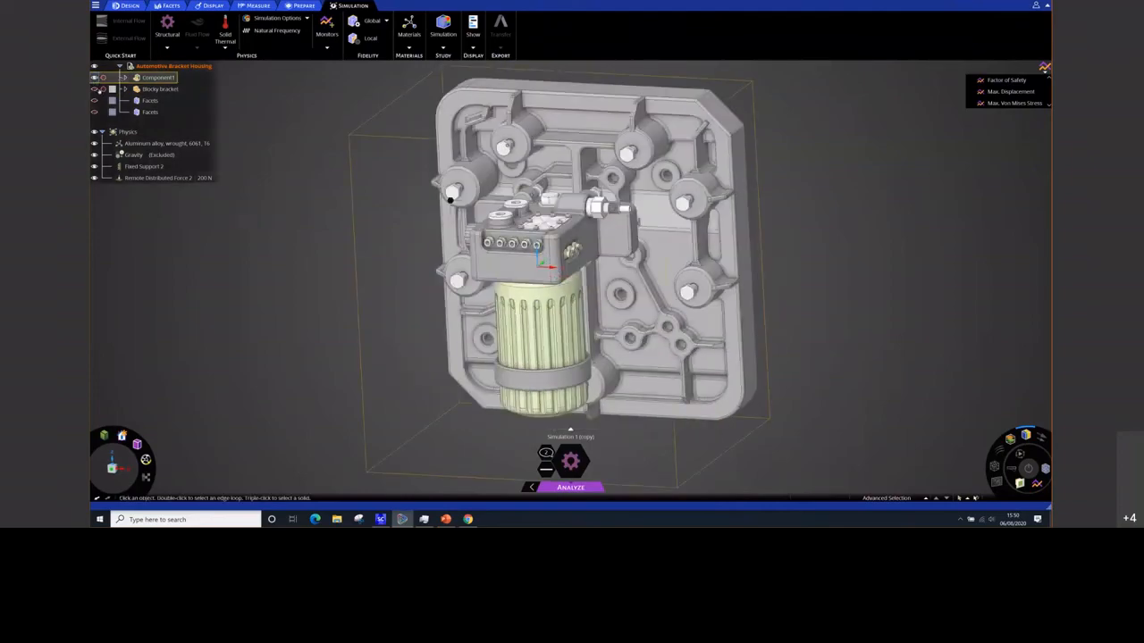
Hide Component1 and show the original Blocky bracket on its own
click(94, 79)
click(95, 89)
click(93, 89)
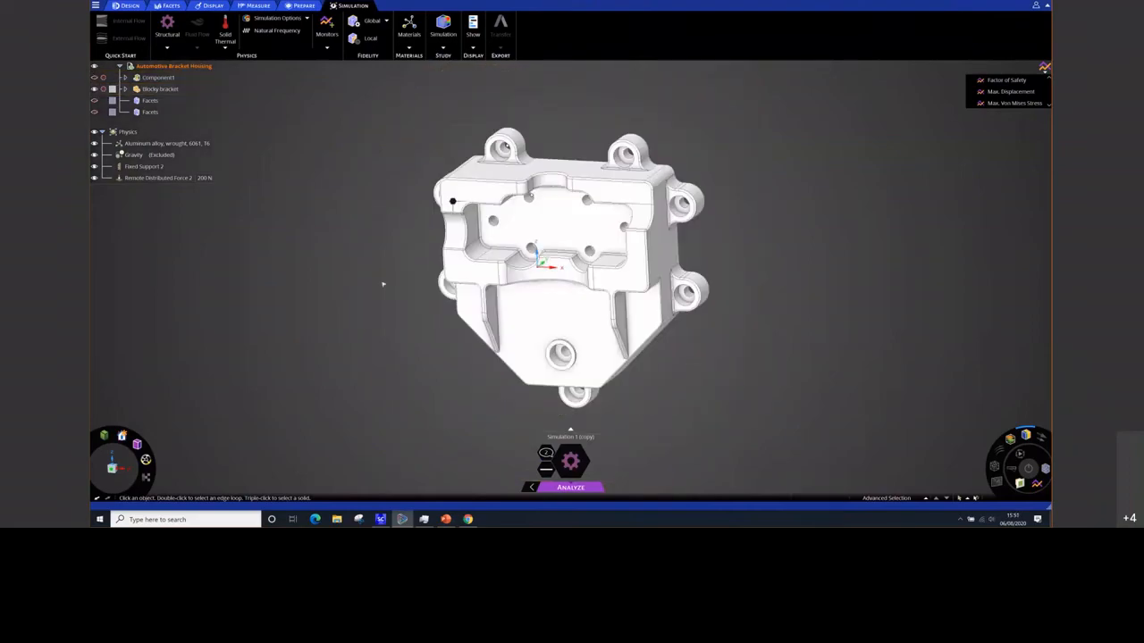
mouse_move(383, 284)
middle_down()
mouse_move(399, 287)
mouse_move(390, 295)
middle_up()
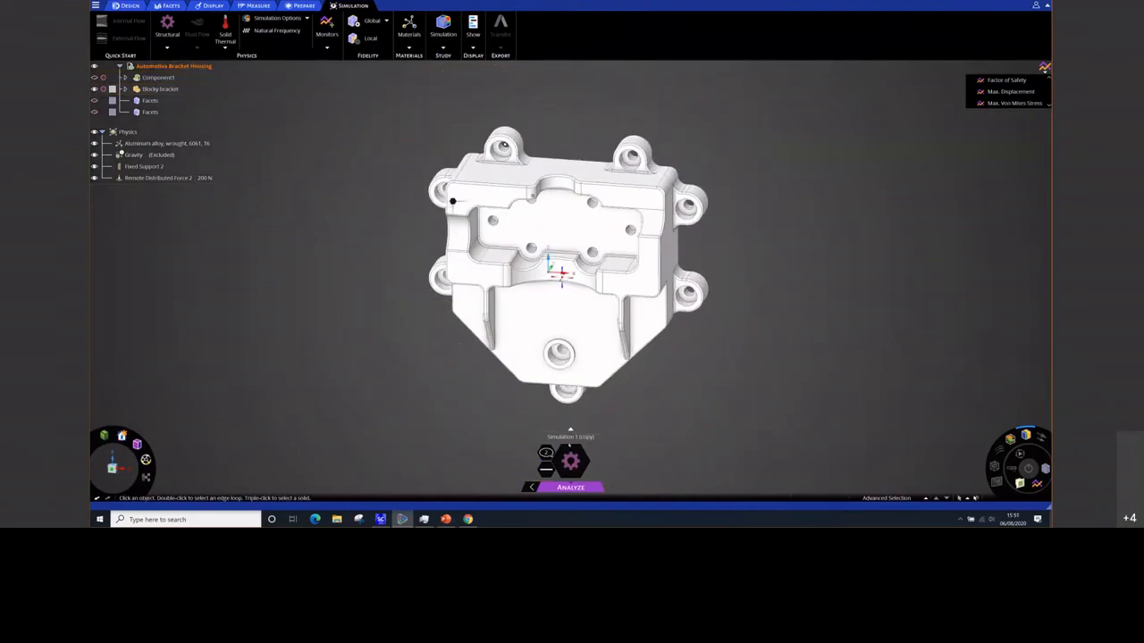
click(572, 487)
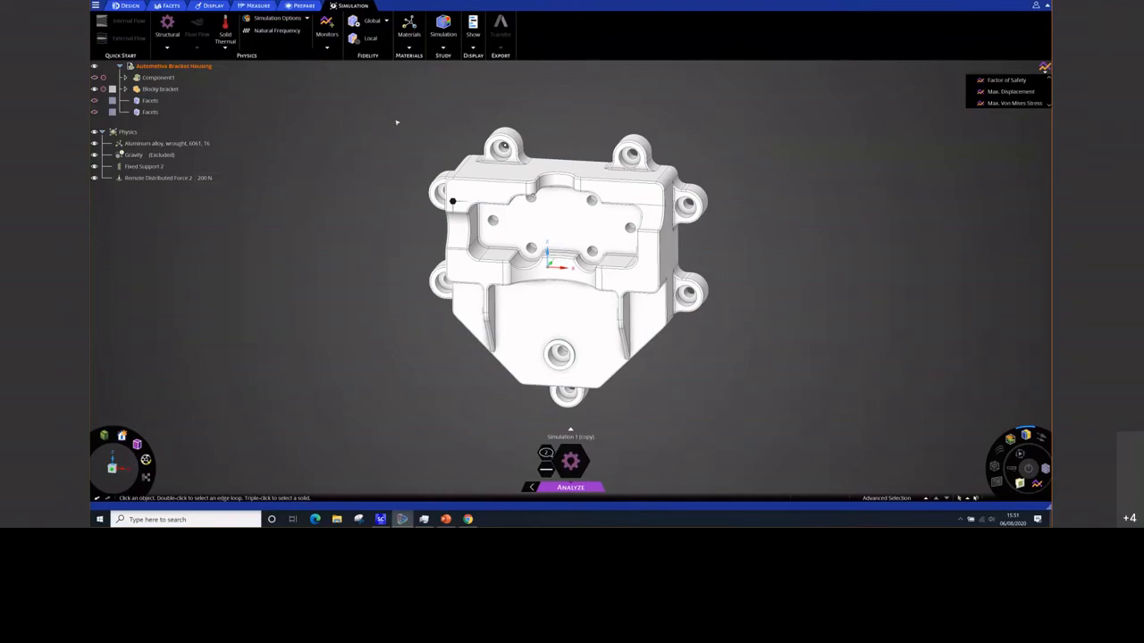
mouse_move(336, 285)
middle_down()
mouse_move(350, 281)
mouse_move(329, 288)
middle_up()
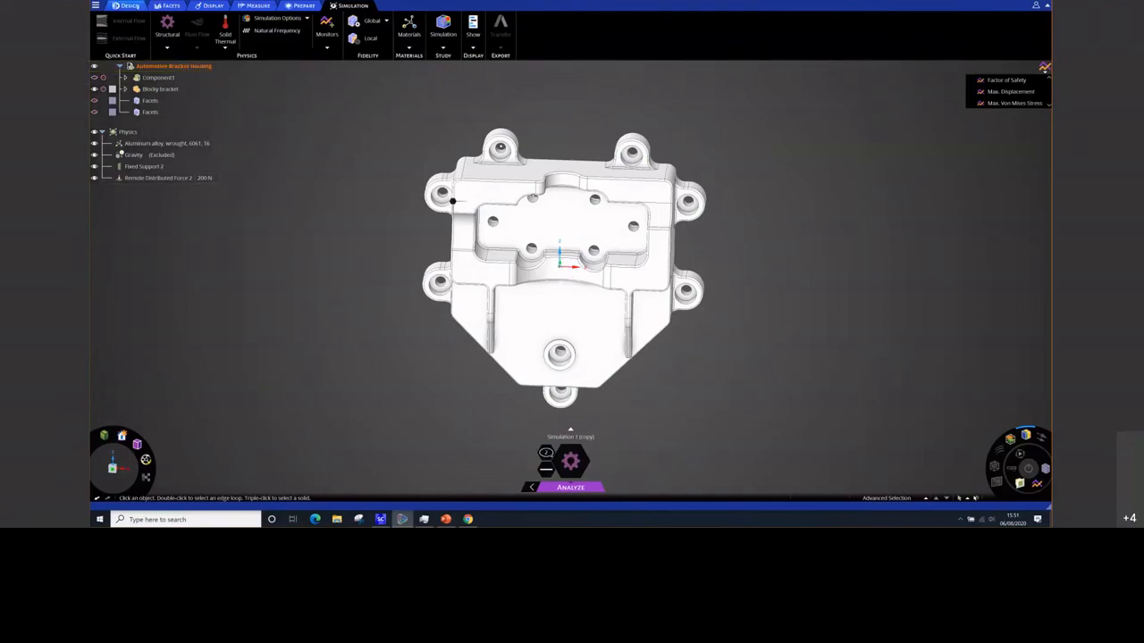
Show the smoothed Facets body together with the Blocky bracket and compare the two shapes
click(126, 5)
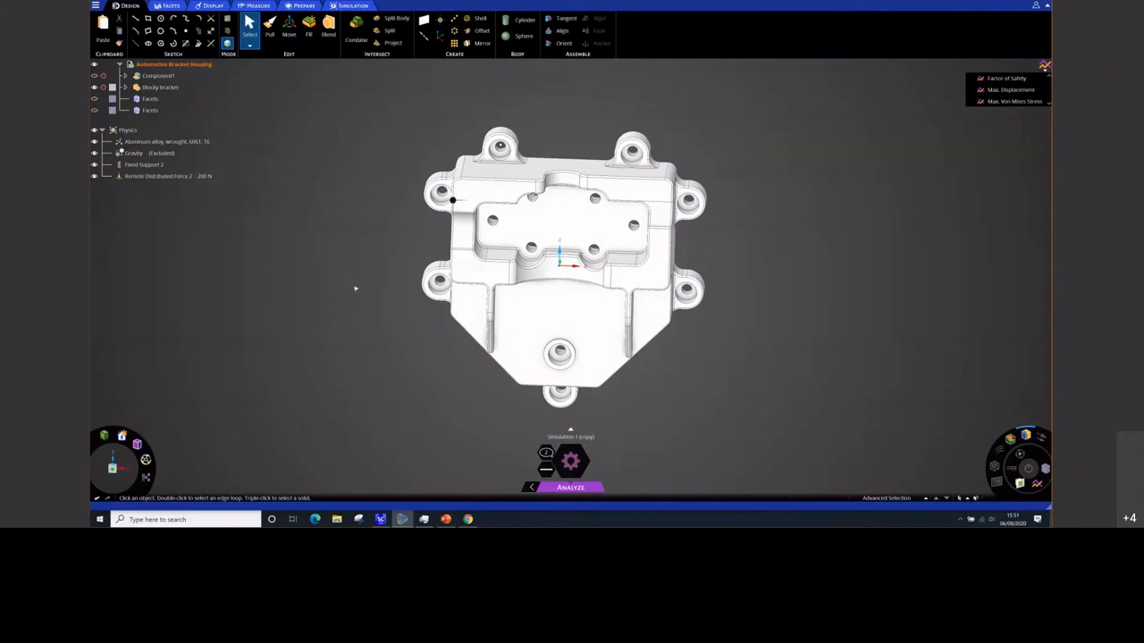
middle_drag(399, 374, 398, 370)
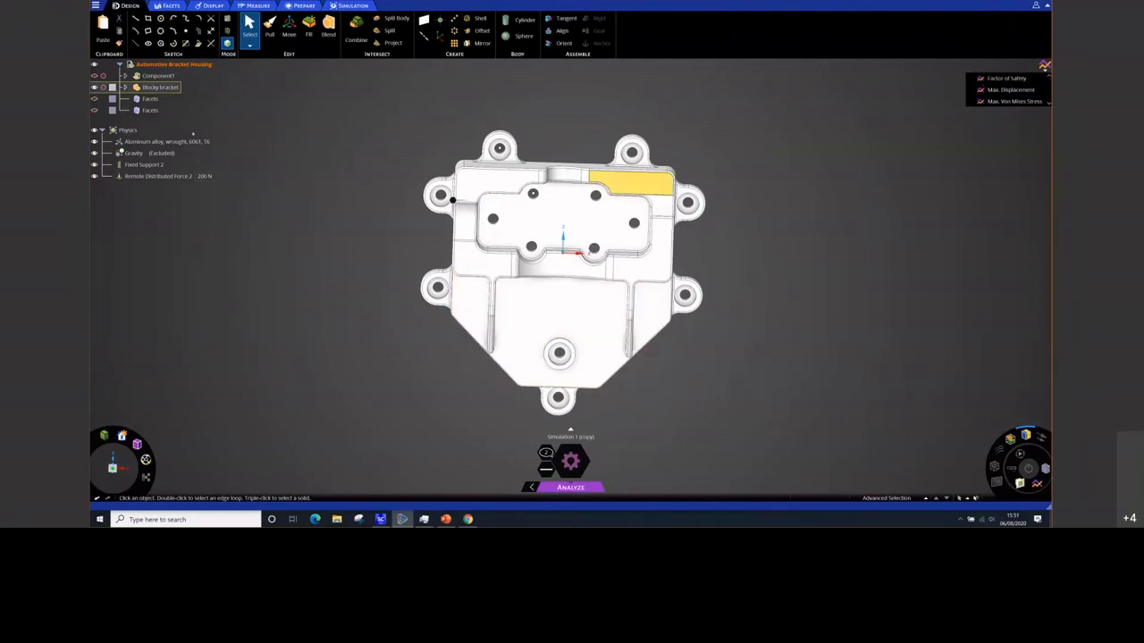
click(149, 110)
right_click(149, 110)
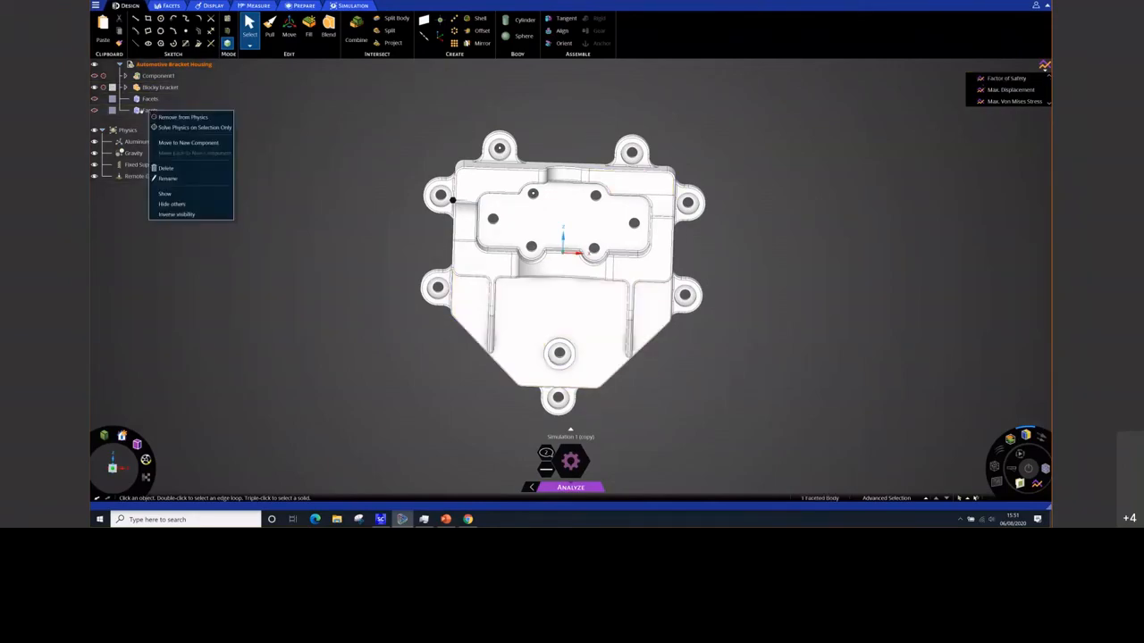
click(96, 111)
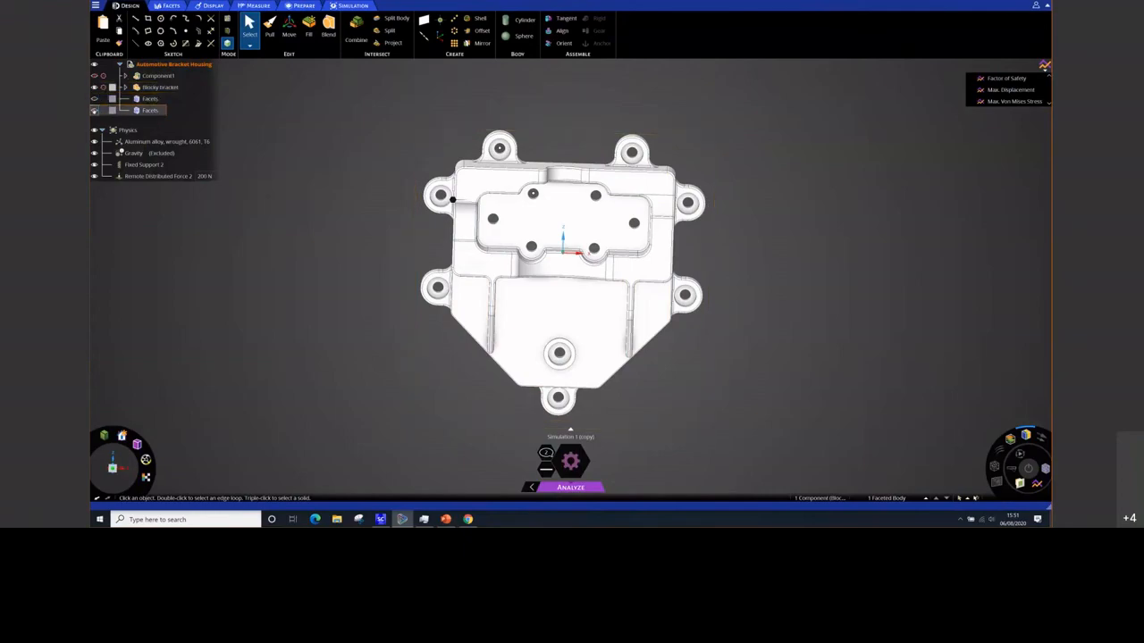
click(95, 109)
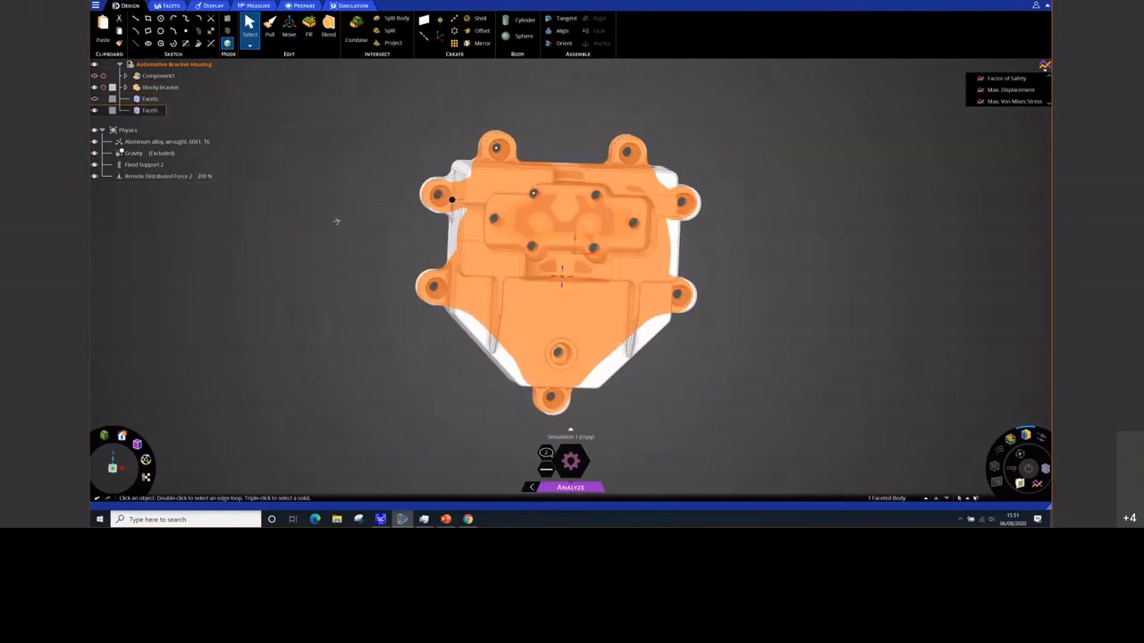
click(367, 217)
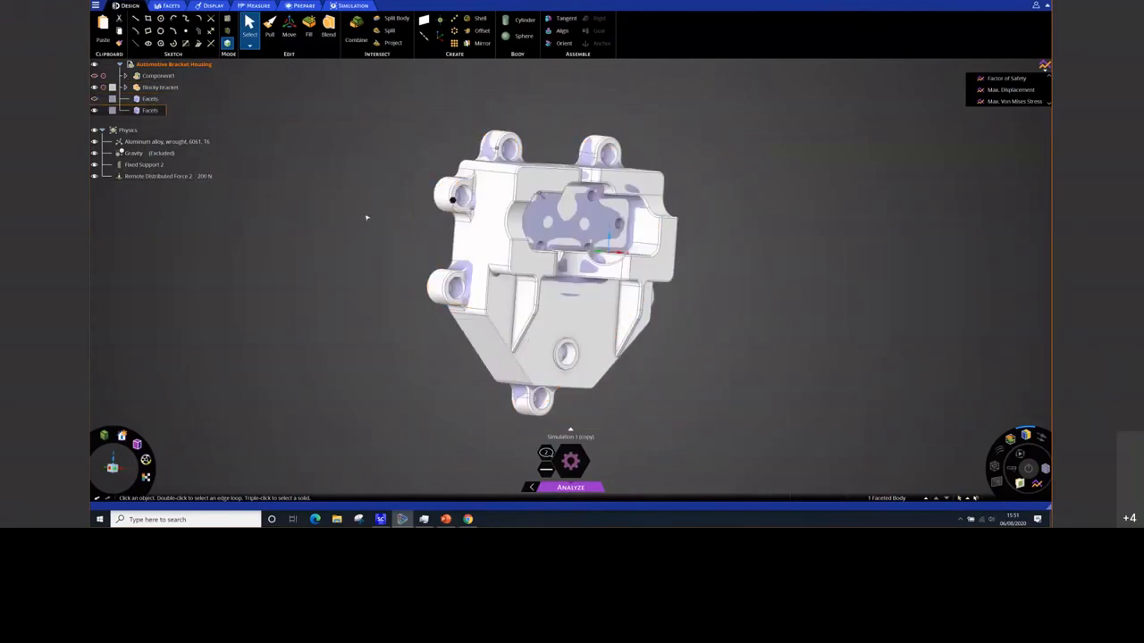
middle_drag(368, 219, 343, 227)
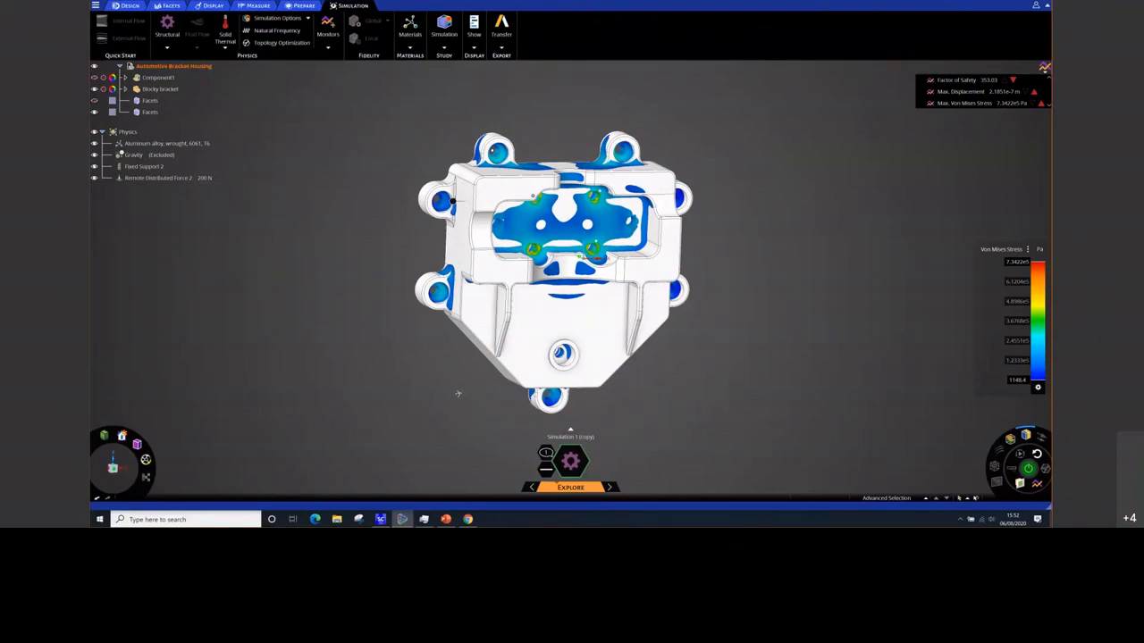
Read the help overlay on the Results Display in the Explore stage and close it
mouse_move(458, 394)
middle_down()
mouse_move(442, 396)
mouse_move(454, 396)
middle_up()
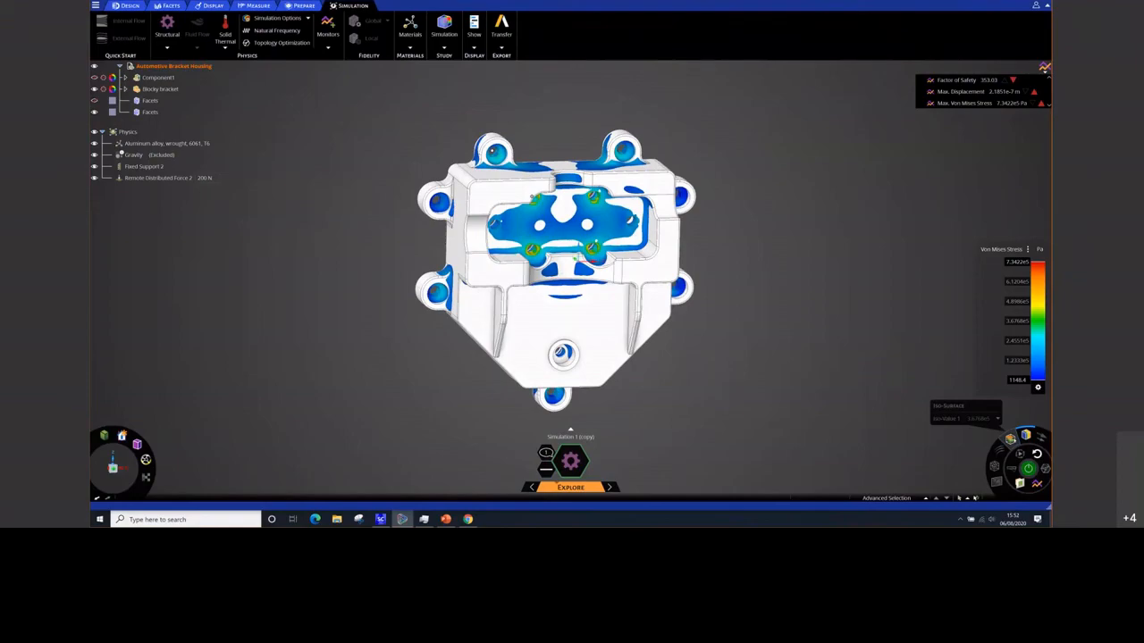
key(F1)
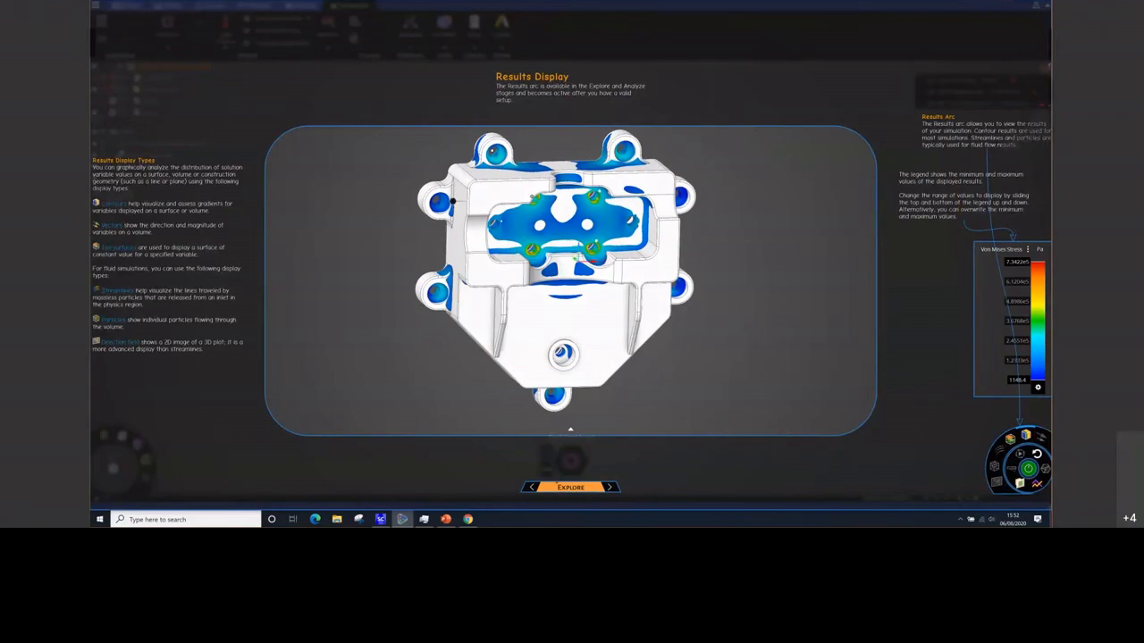
key(Escape)
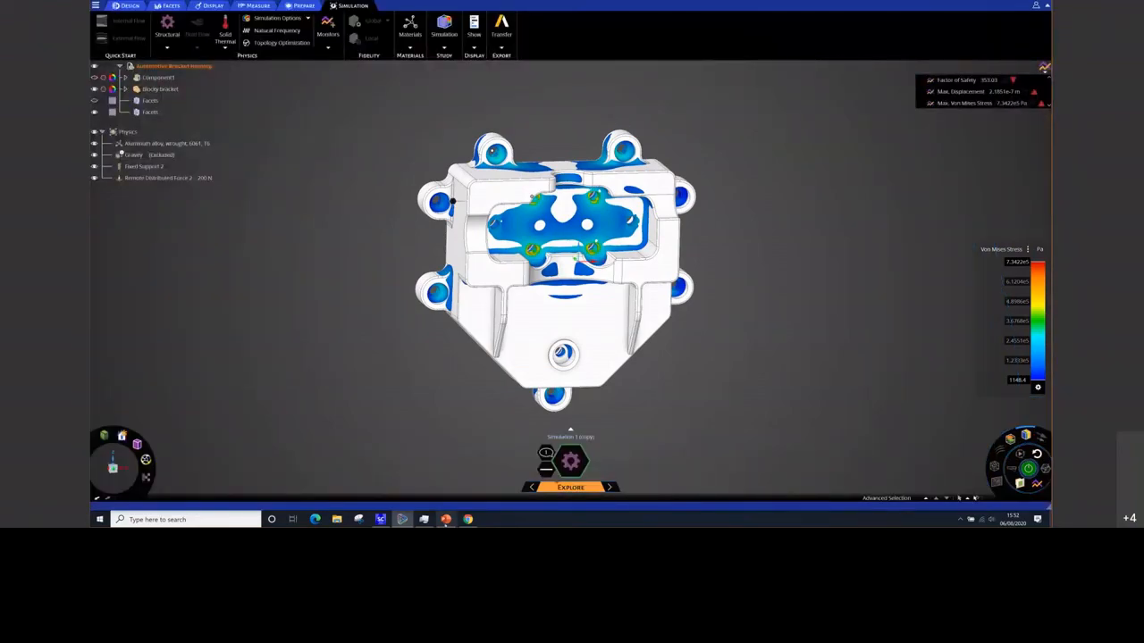
Close the bracket project, bringing up the choice of whether to save its changes
mouse_move(446, 520)
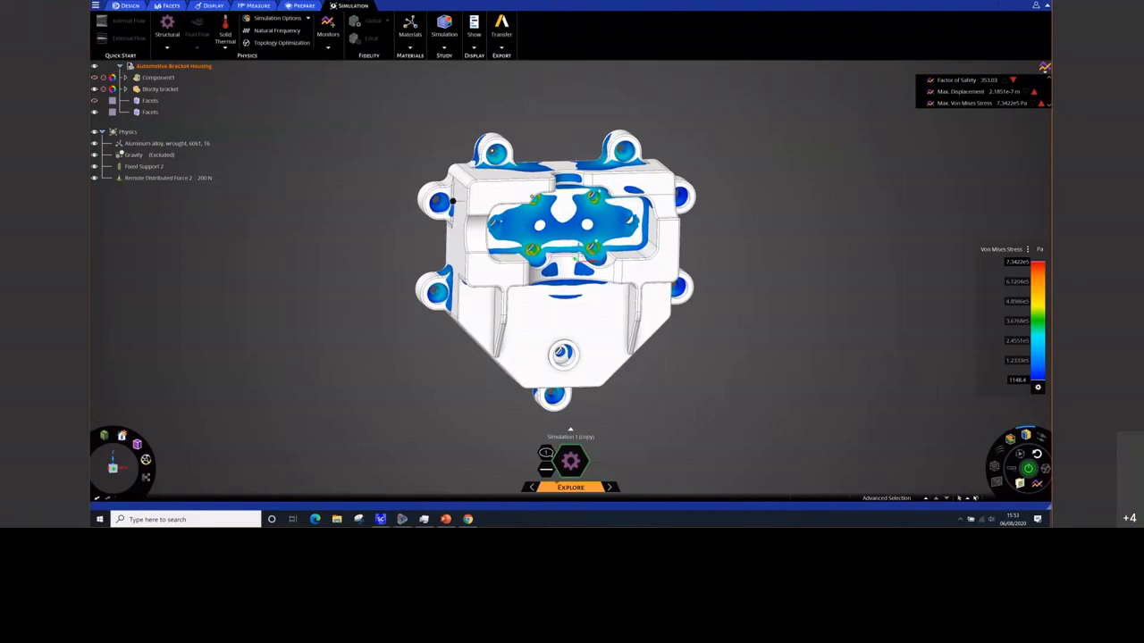
click(1045, 2)
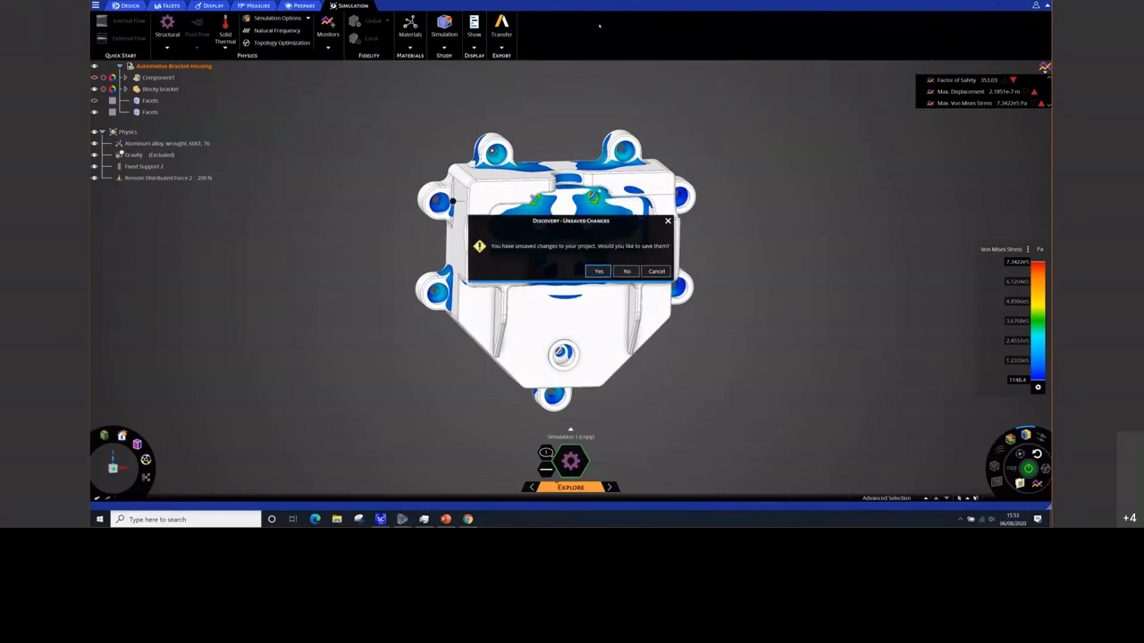